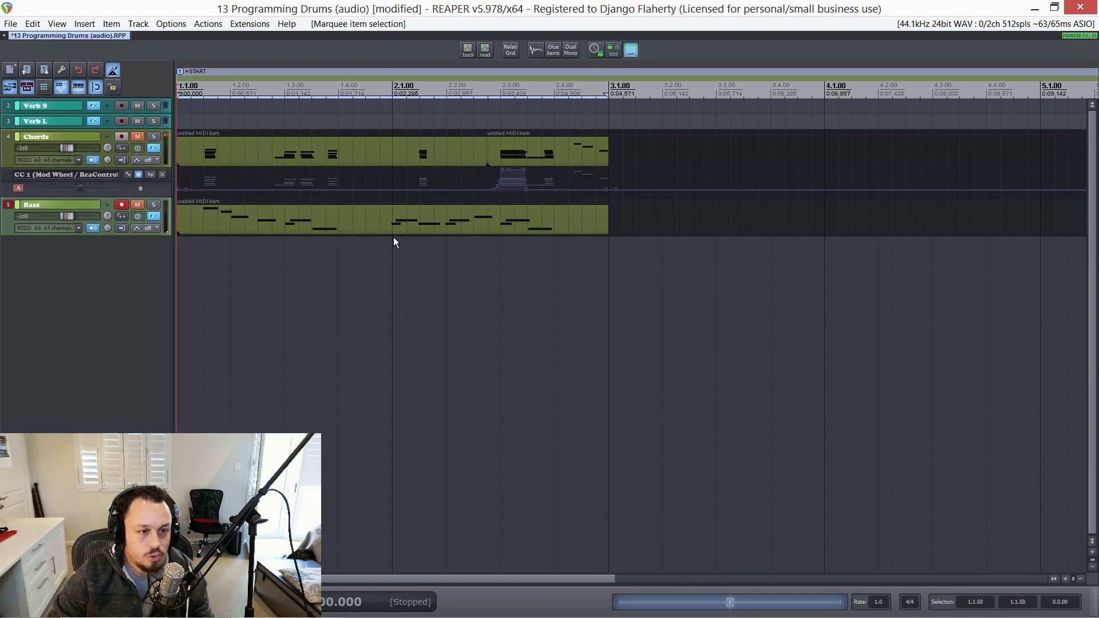
# Set the swing grid amount to 56% in the snap and grid settings
pyautogui.scroll(5, 371, 230)
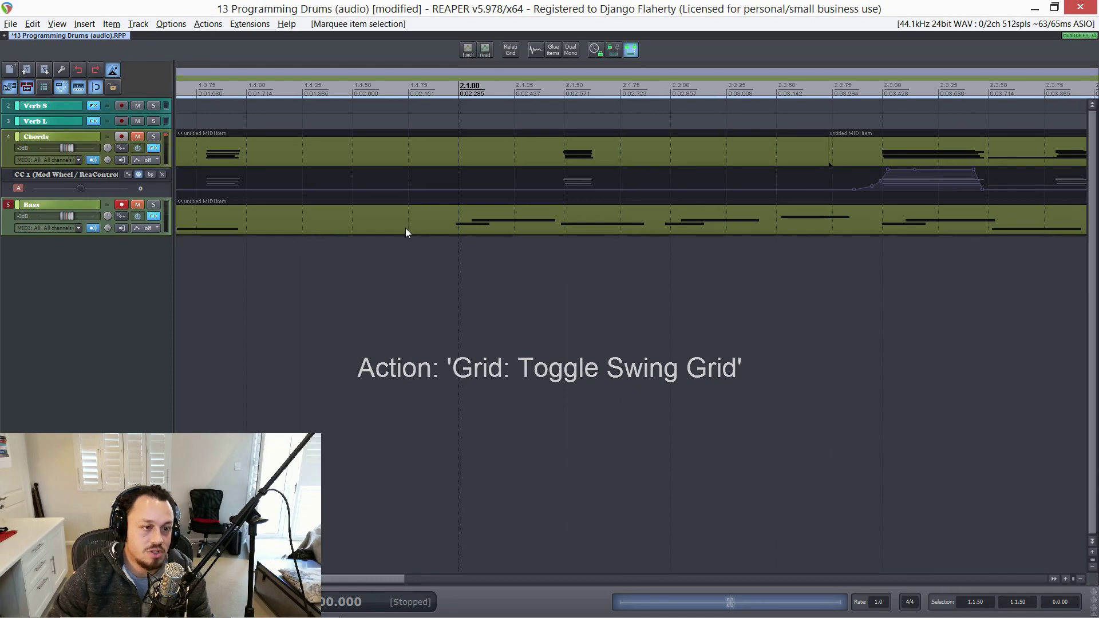
pyautogui.rightClick(96, 88)
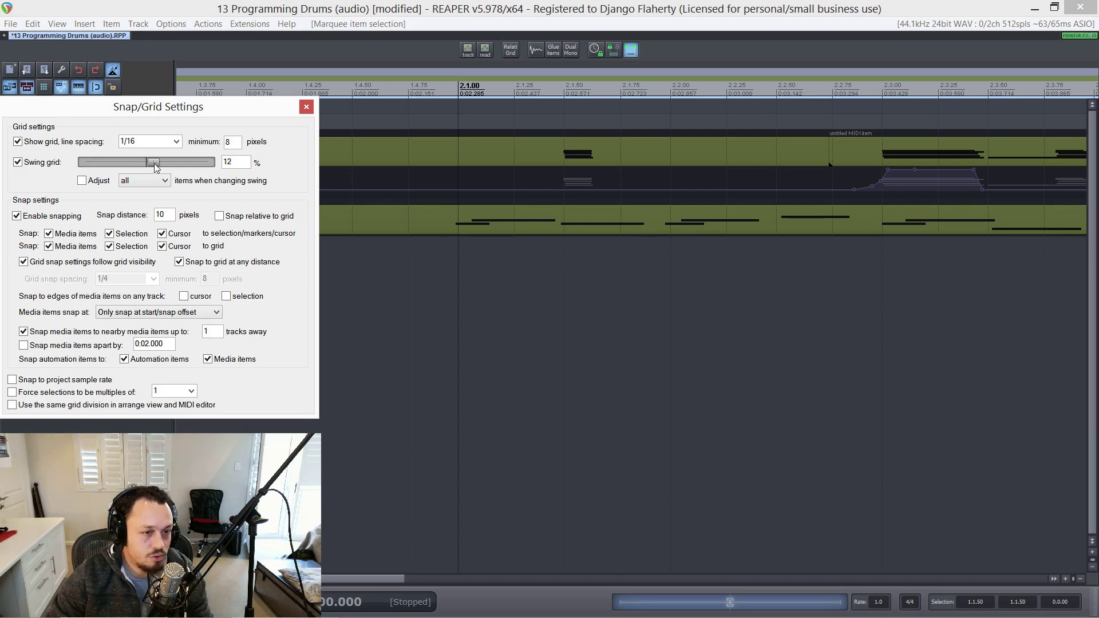
pyautogui.moveTo(155, 166); pyautogui.dragTo(185, 188)
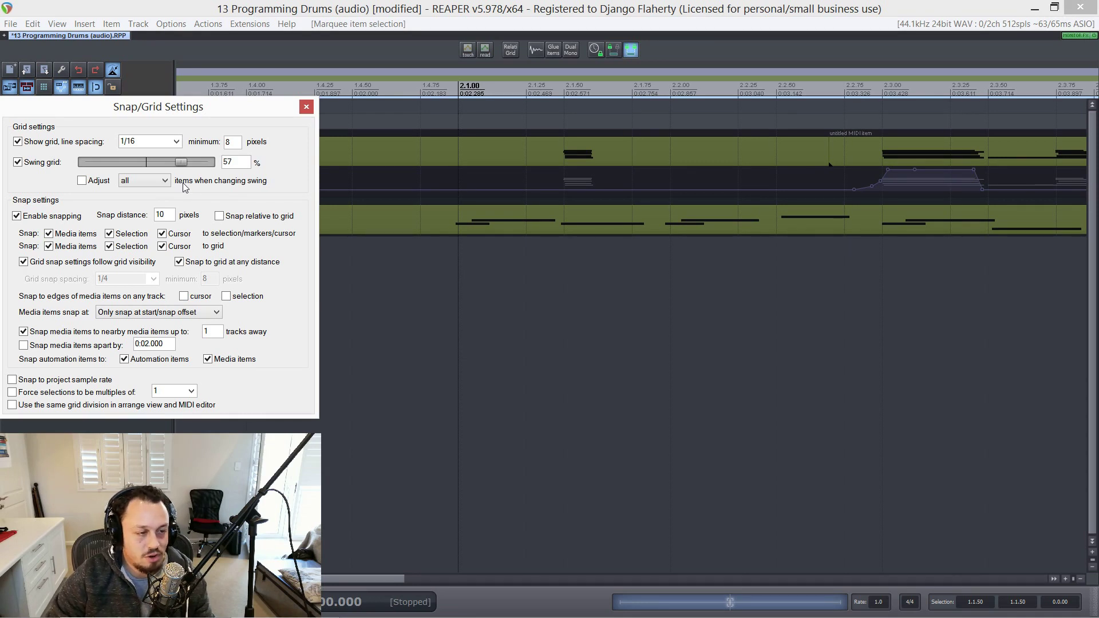
pyautogui.moveTo(185, 188); pyautogui.dragTo(183, 187)
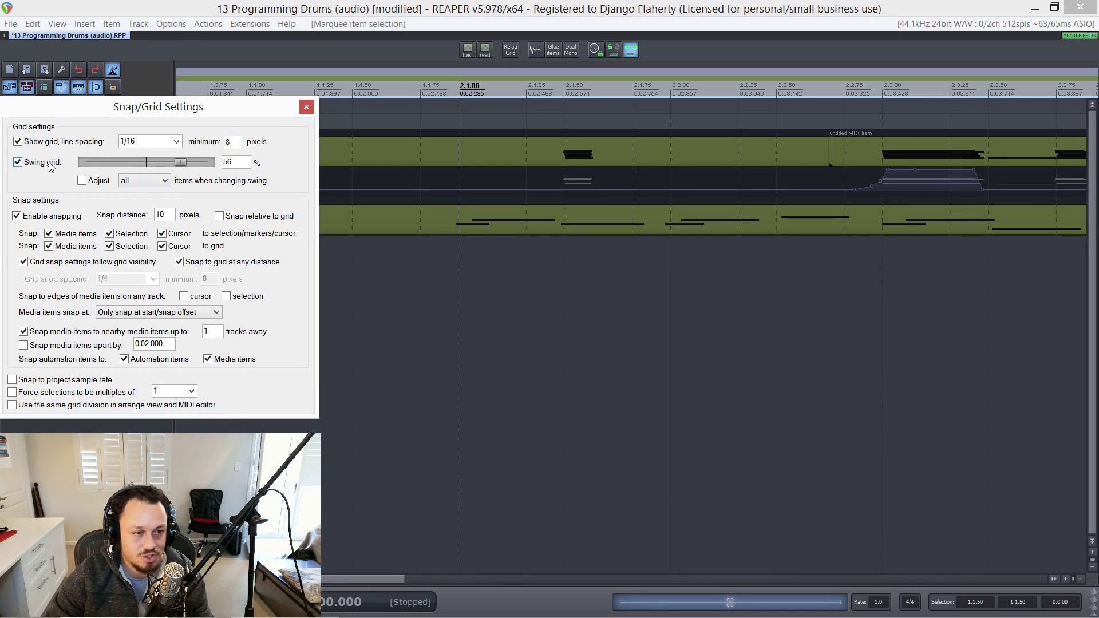
pyautogui.click(306, 107)
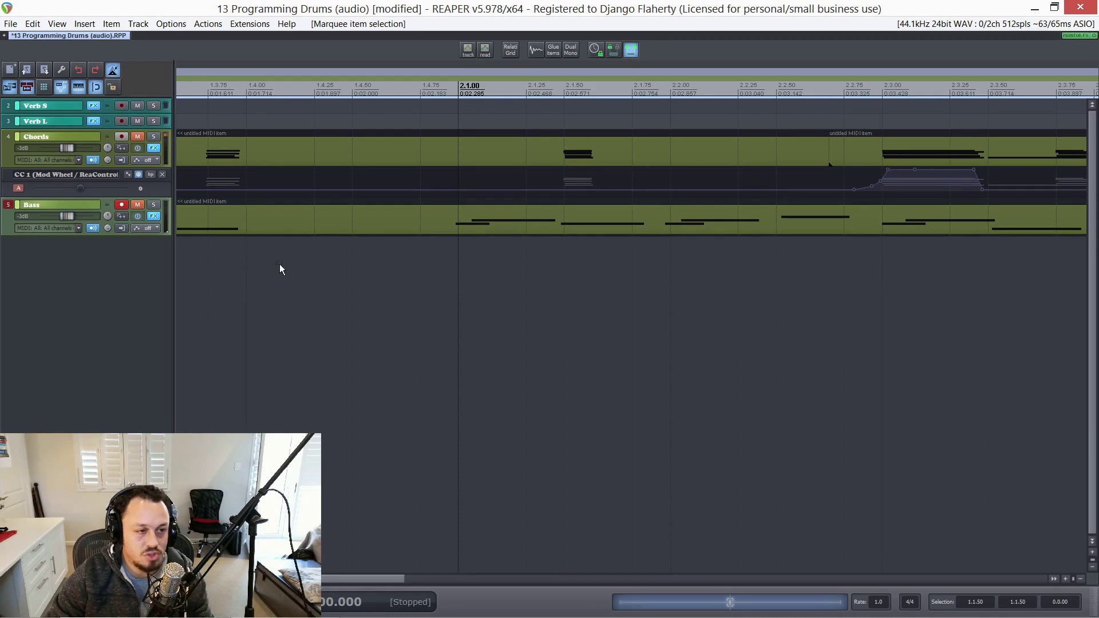
# Return to the project start and audition dt02_kick-deep_bassbin.wav, JM2_Snare_12.wav and FC2_Snare_18.wav from the project directory
pyautogui.press('Home')
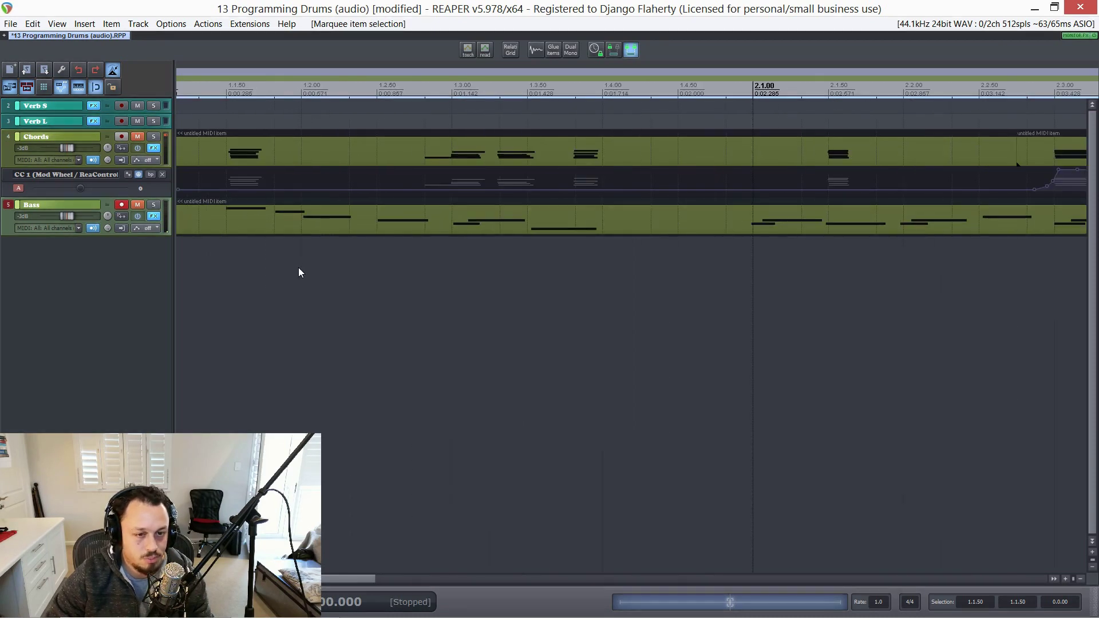
pyautogui.scroll(-2, 209, 264)
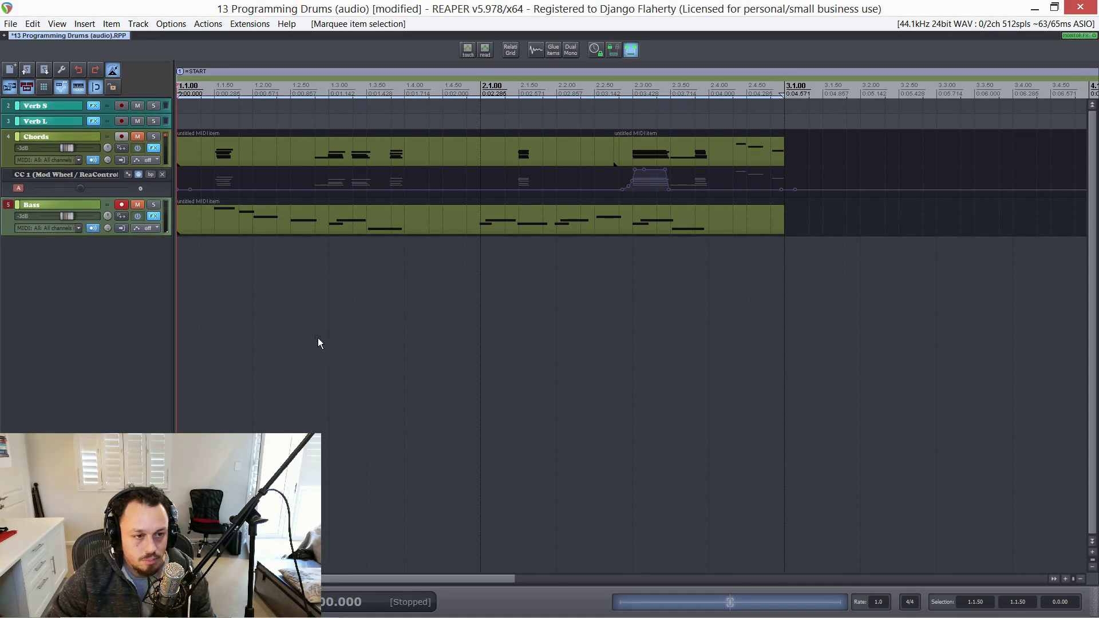
pyautogui.hotkey('ctrl', 'alt', 'x')
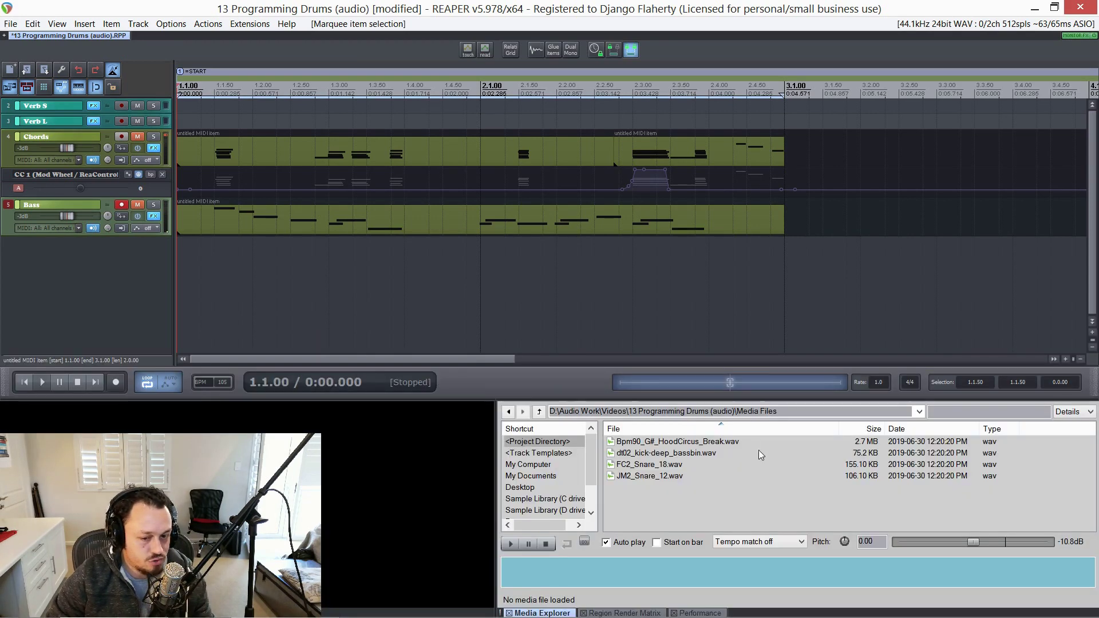
pyautogui.click(670, 453)
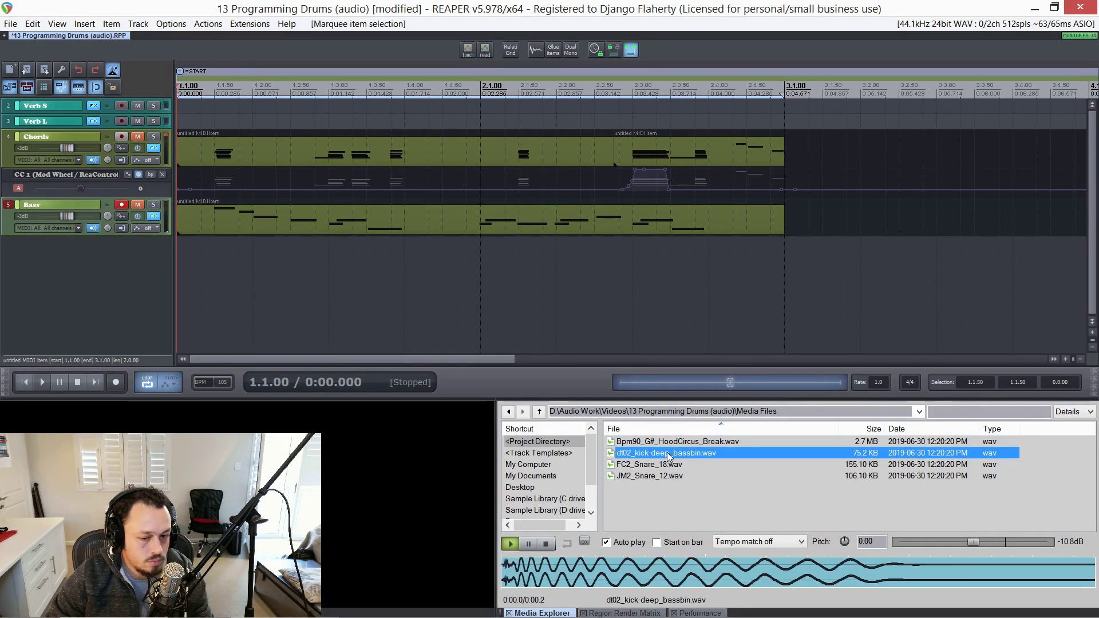
pyautogui.click(664, 477)
pyautogui.click(664, 465)
pyautogui.click(665, 454)
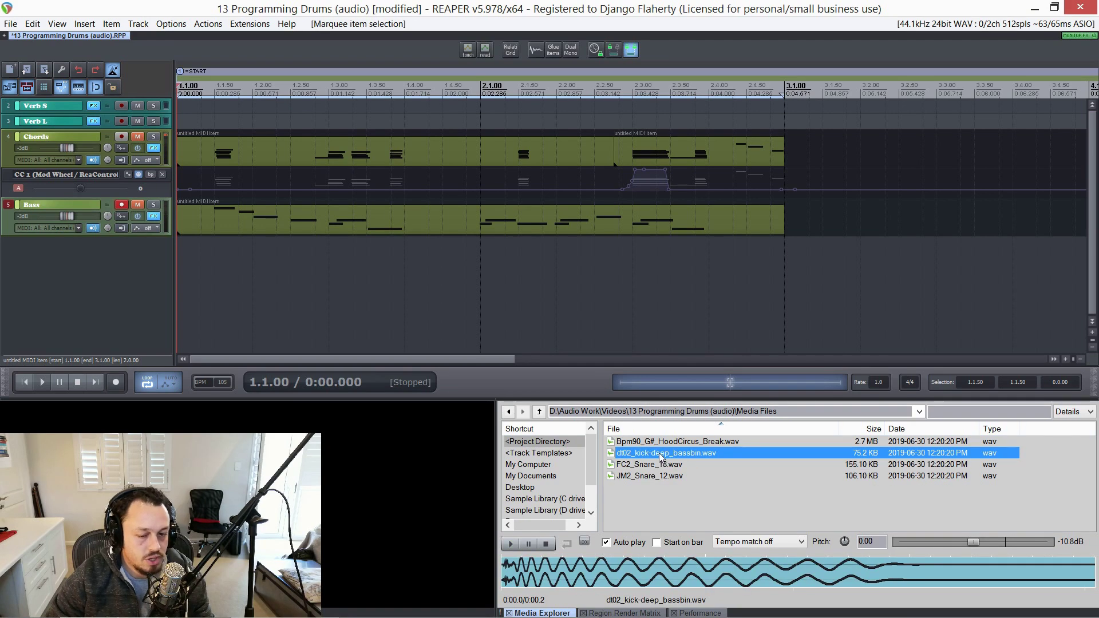
# Insert dt02_kick-deep_bassbin.wav at the project start on a new track below Bass, and hide the media browser
pyautogui.moveTo(661, 456); pyautogui.dragTo(133, 282)
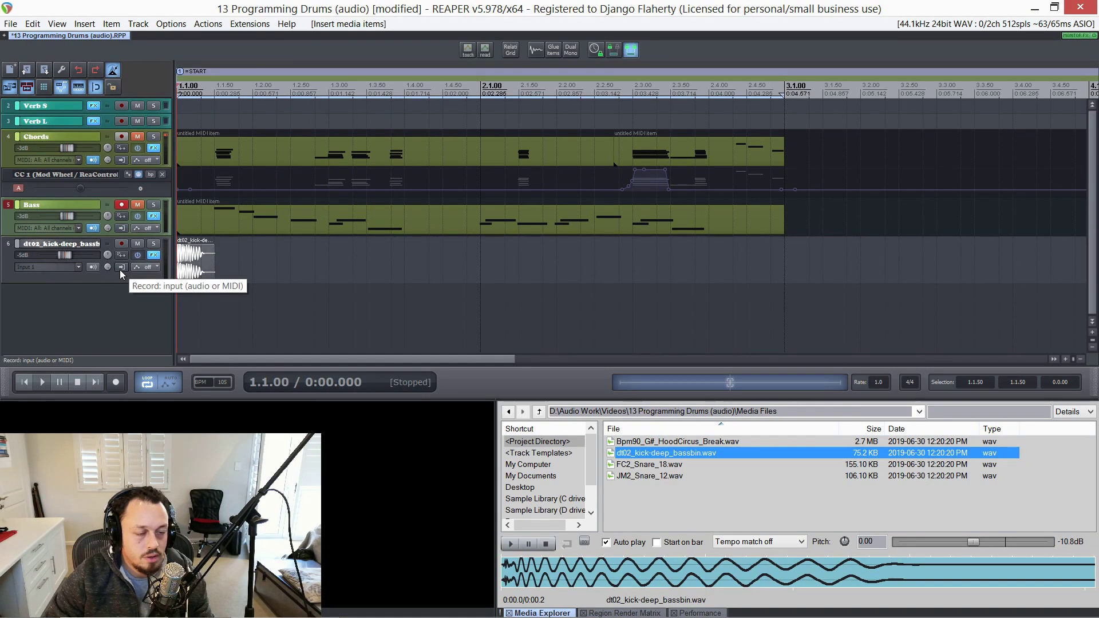
pyautogui.scroll(2, 193, 278)
pyautogui.hotkey('alt', 'd')
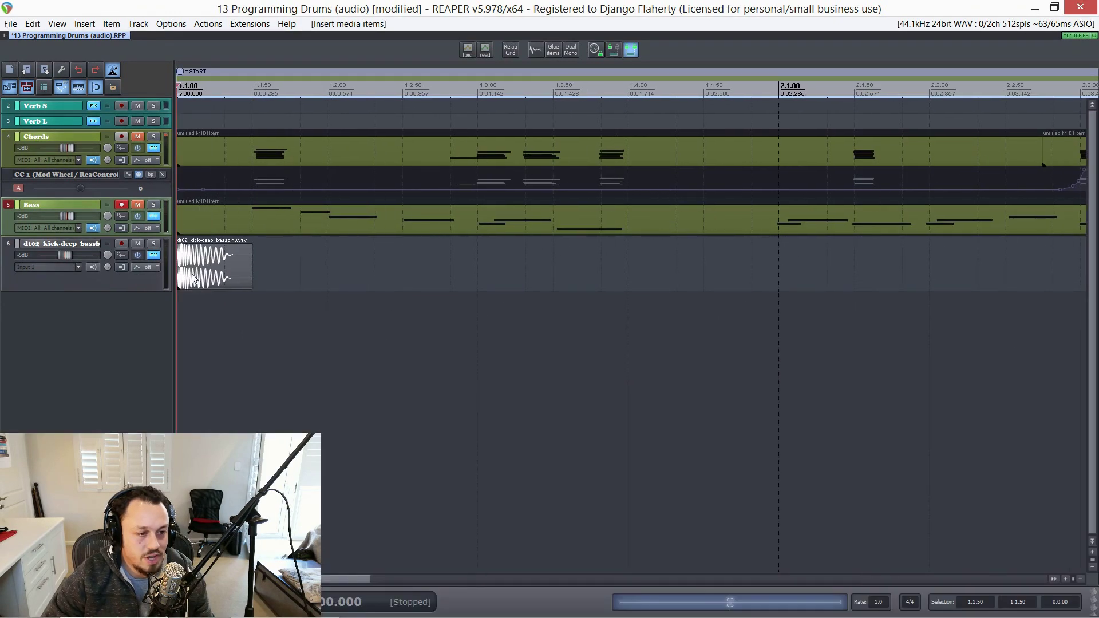
# Inspect the kick waveform and review the Media Item Defaults preferences for automatic fades, split crossfades and source looping
pyautogui.scroll(6, 193, 278)
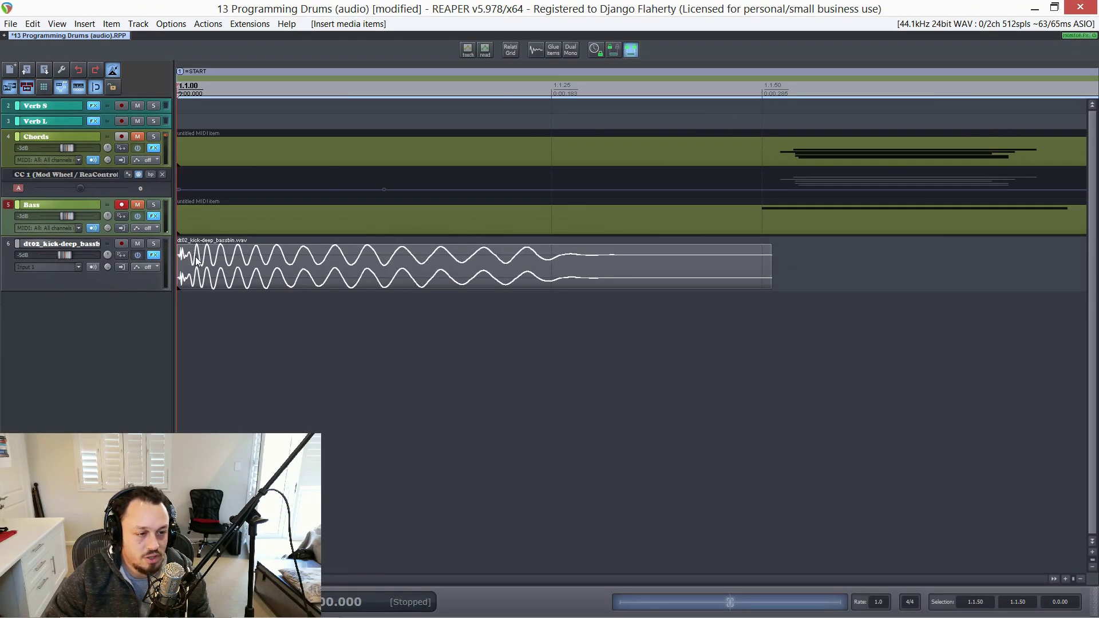
pyautogui.scroll(-2, 194, 256)
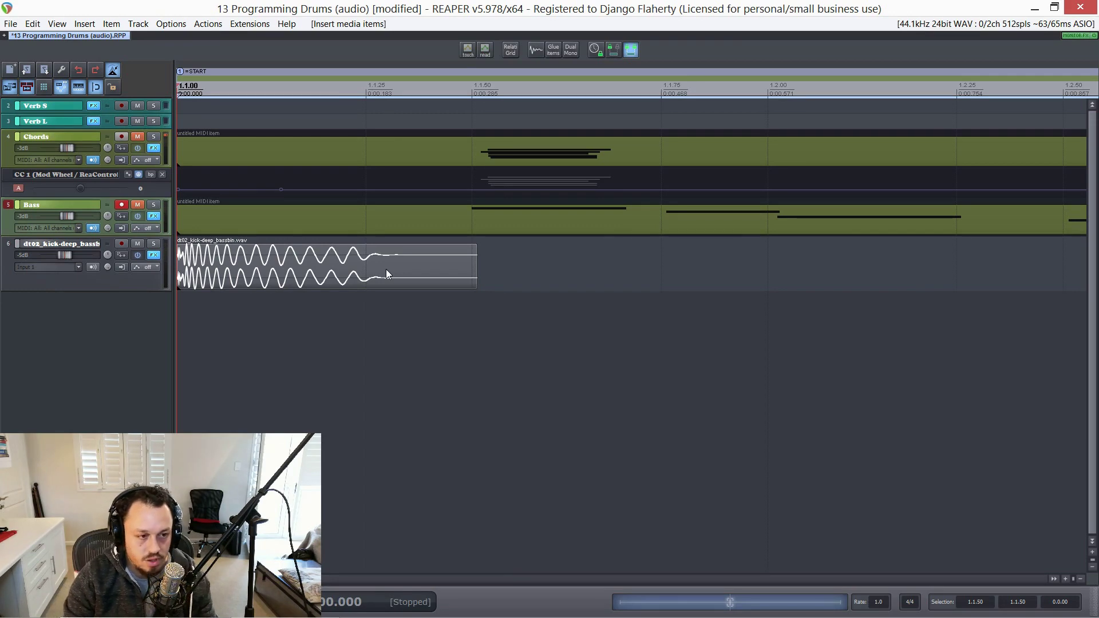
pyautogui.hotkey('ctrl', 'p')
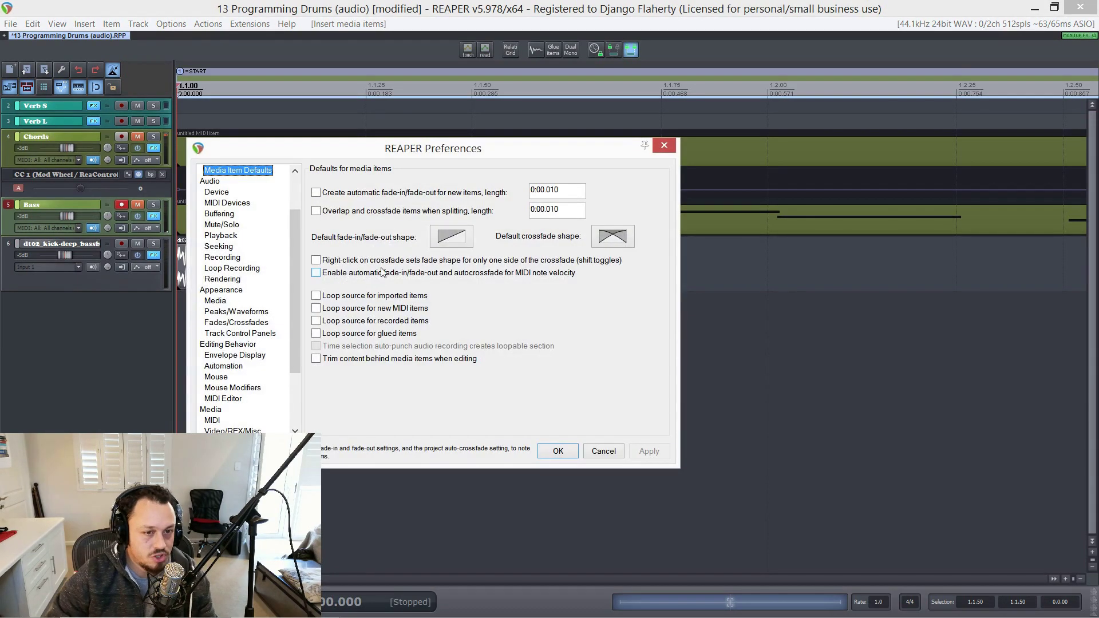
pyautogui.scroll(2, 245, 220)
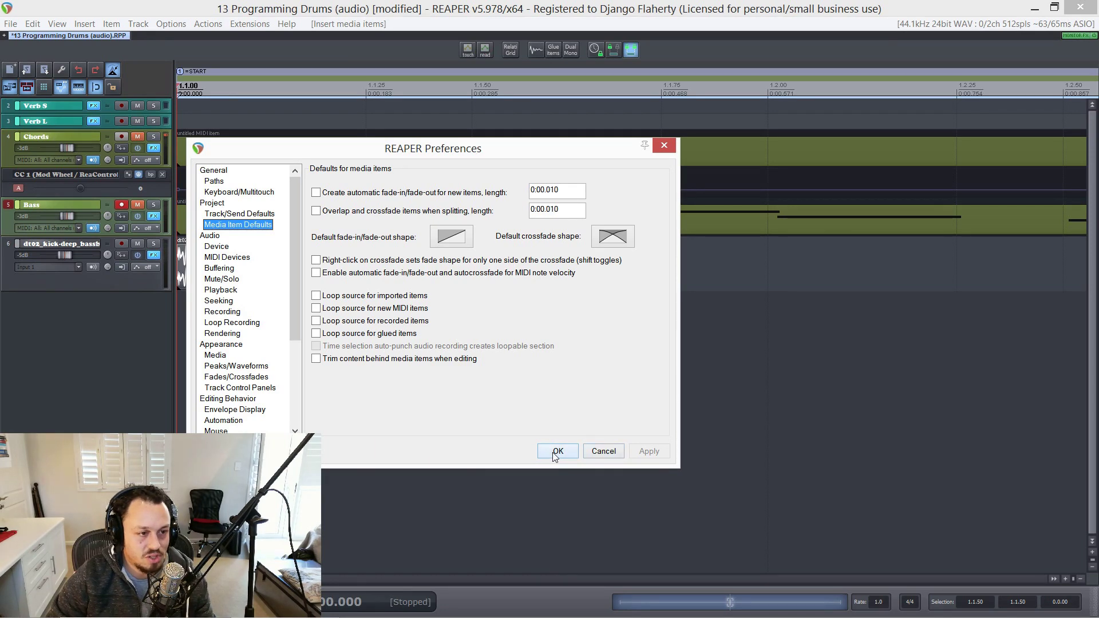
pyautogui.click(555, 453)
# Try splitting the kick item at 1.1.25 and extending its second part back over the first as a crossfade
pyautogui.click(365, 283)
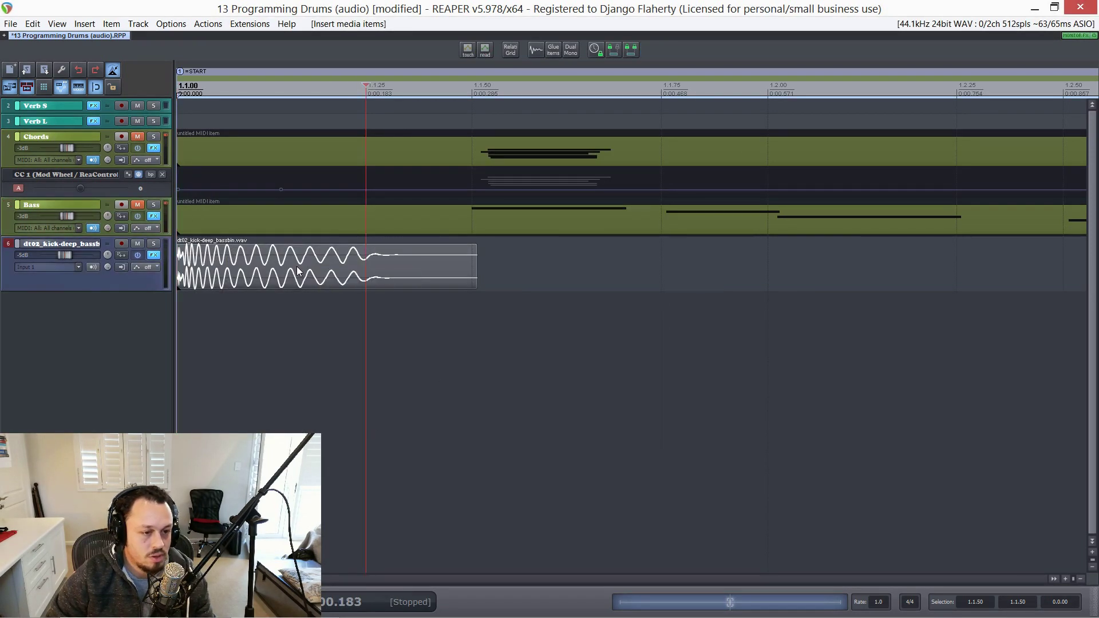
pyautogui.press('s')
pyautogui.moveTo(371, 277); pyautogui.dragTo(326, 286)
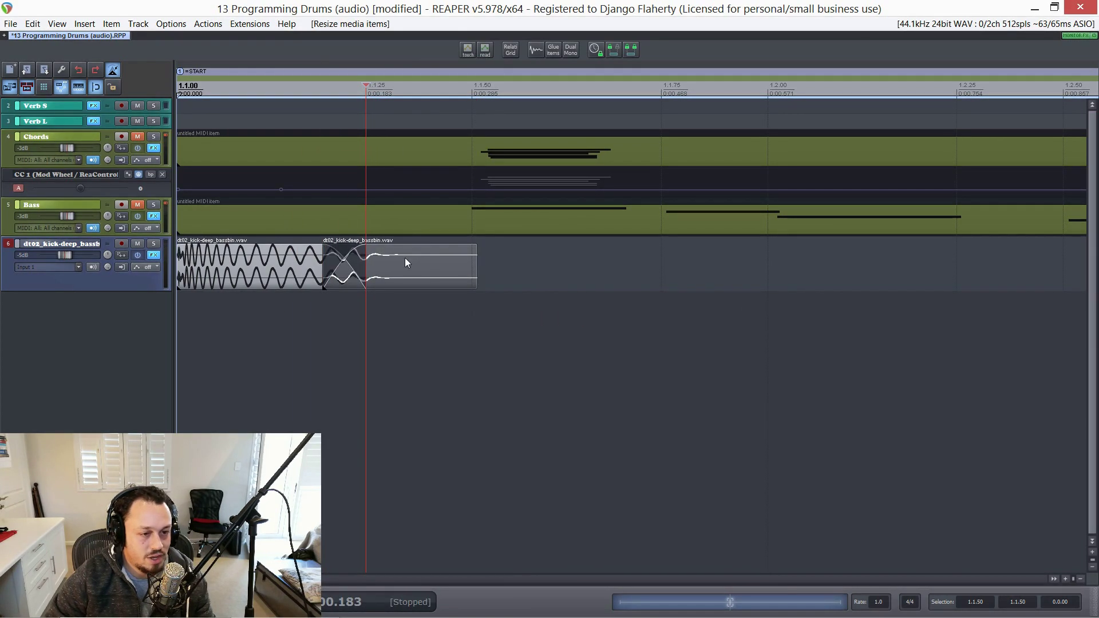
pyautogui.scroll(-2, 383, 266)
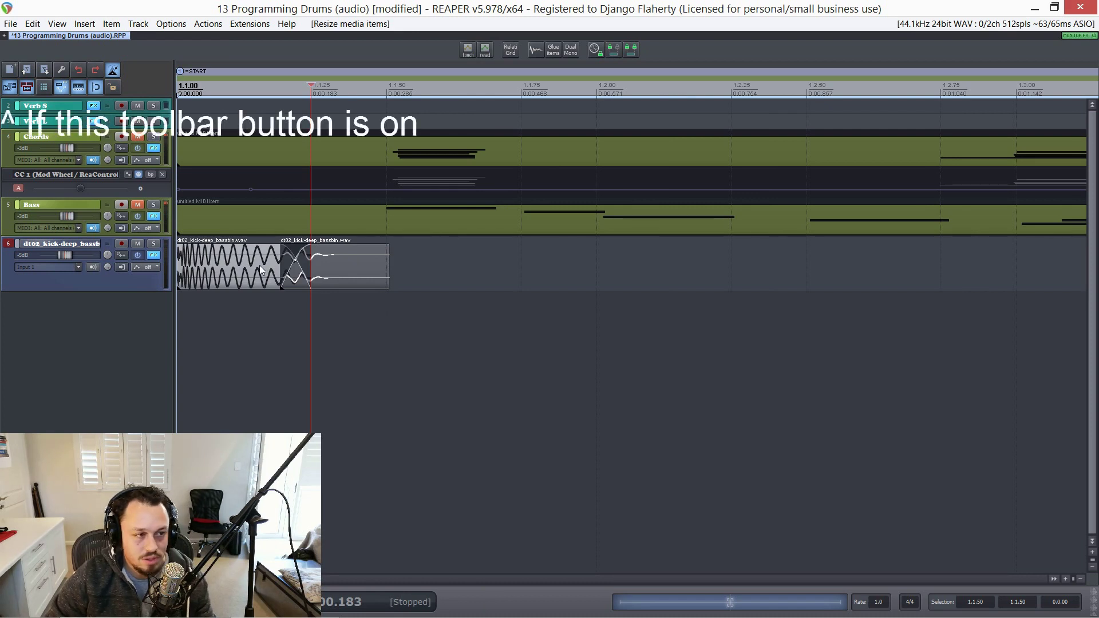
pyautogui.hotkey('ctrl', 'z')
pyautogui.hotkey('ctrl', 'z')
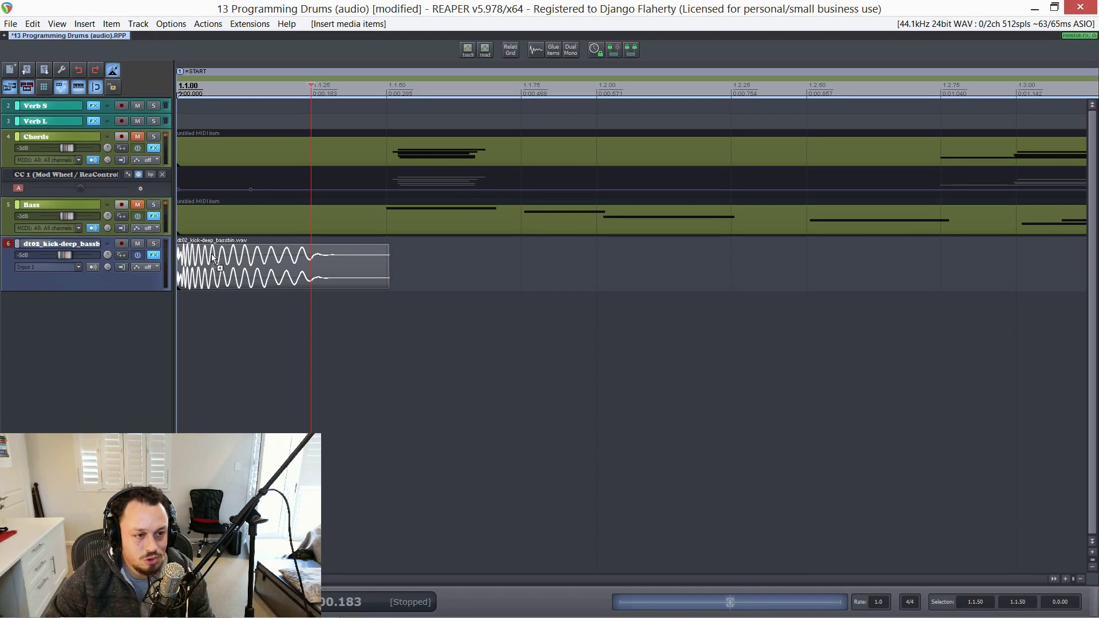
# Return the edit cursor to the project start and unmute the Chords and Bass tracks
pyautogui.scroll(3, 181, 261)
pyautogui.scroll(-4, 180, 261)
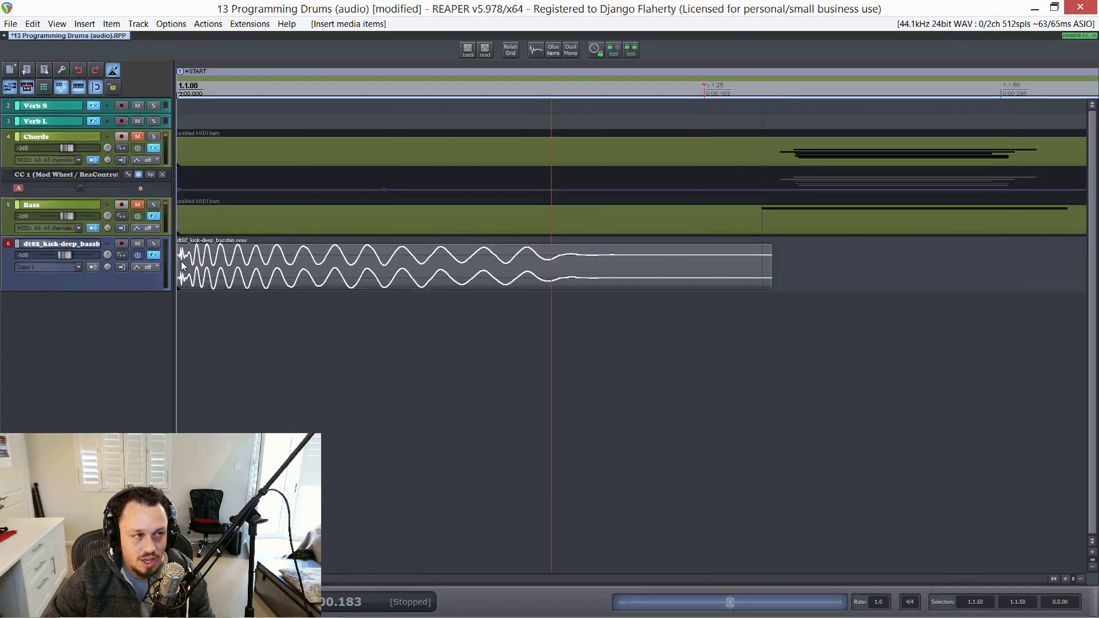
pyautogui.press('Home')
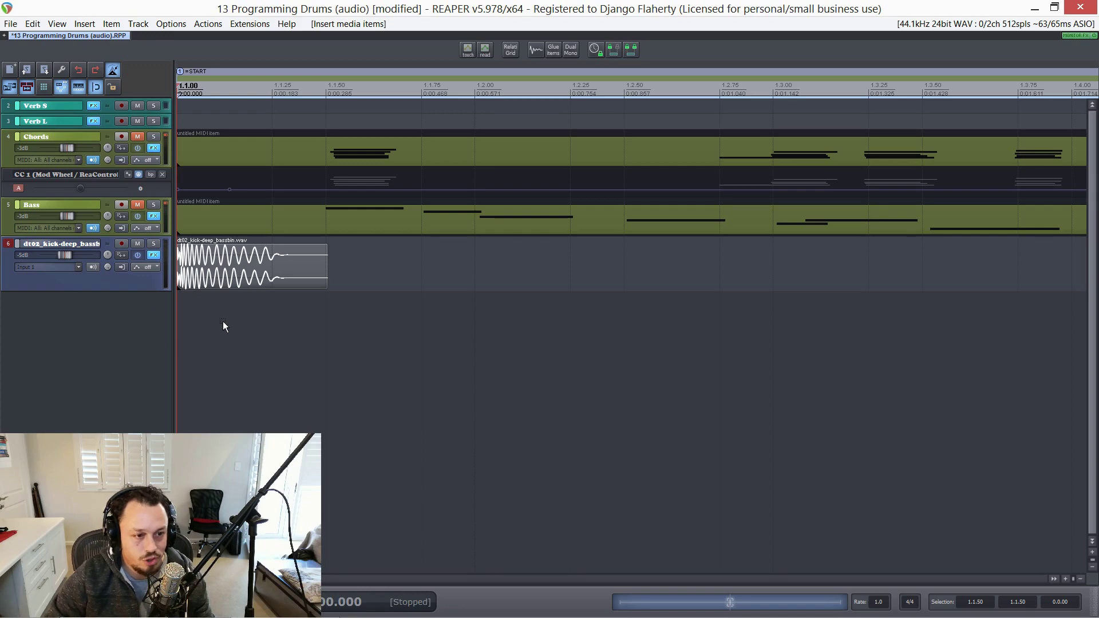
pyautogui.scroll(-2, 232, 297)
pyautogui.scroll(-3, 271, 266)
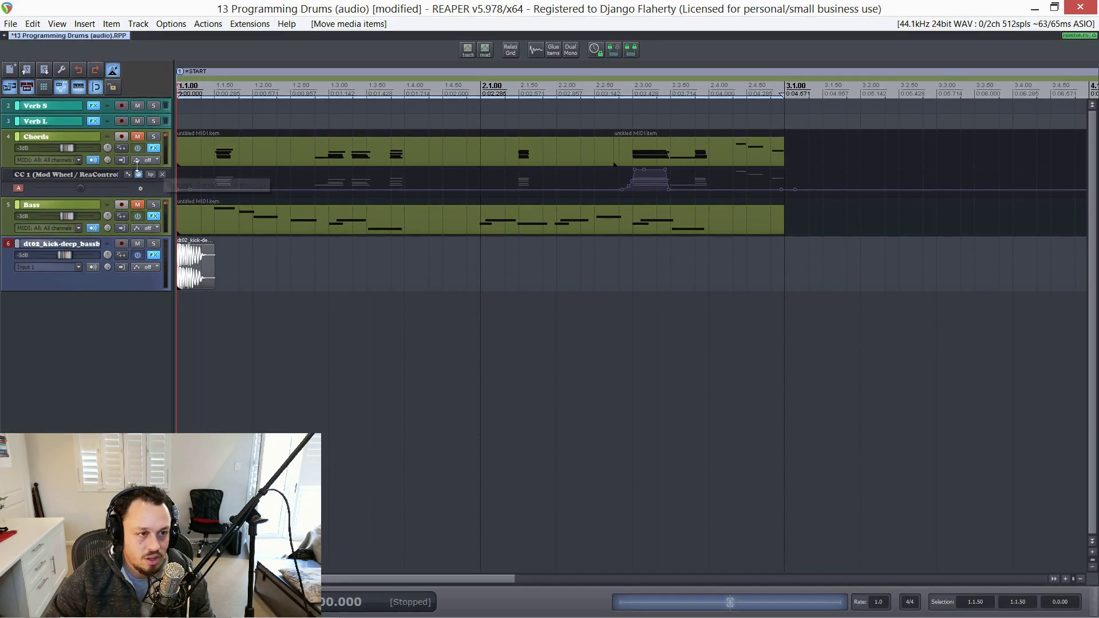
pyautogui.moveTo(137, 205); pyautogui.dragTo(141, 143)
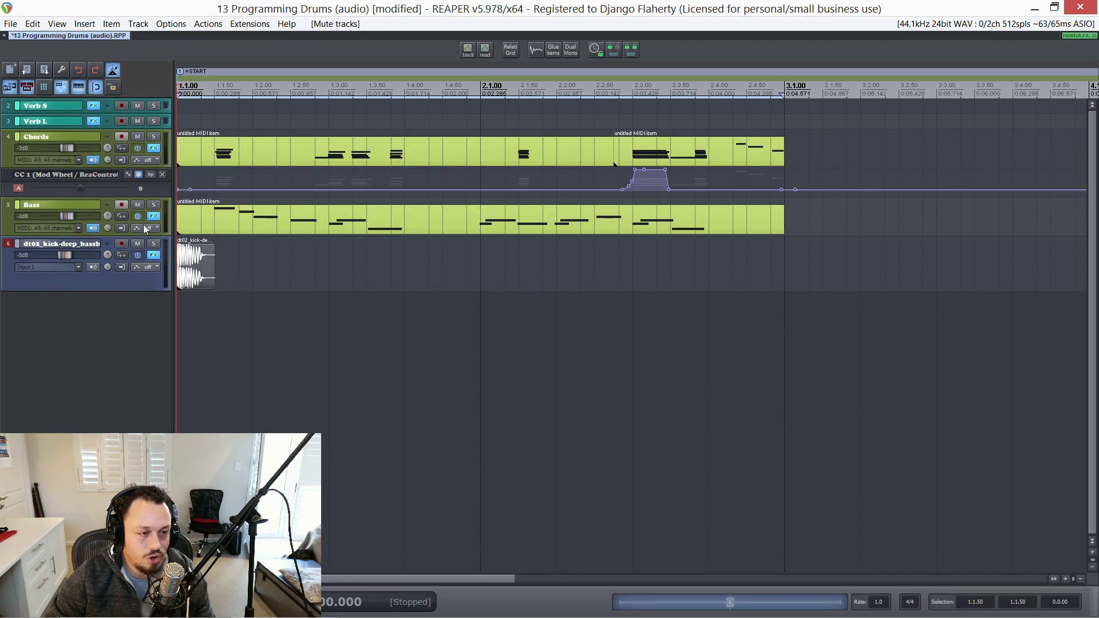
# Play the chords and bass from the project start, first with the kick track muted and again with it unmuted
pyautogui.click(137, 244)
pyautogui.press('space')
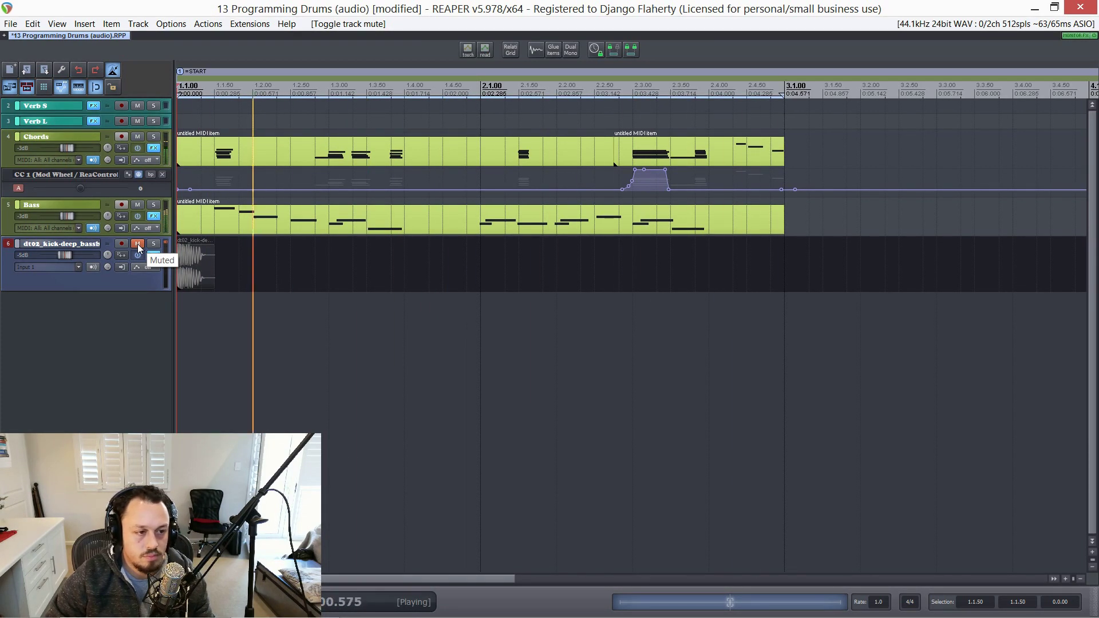
pyautogui.press('space')
pyautogui.click(138, 244)
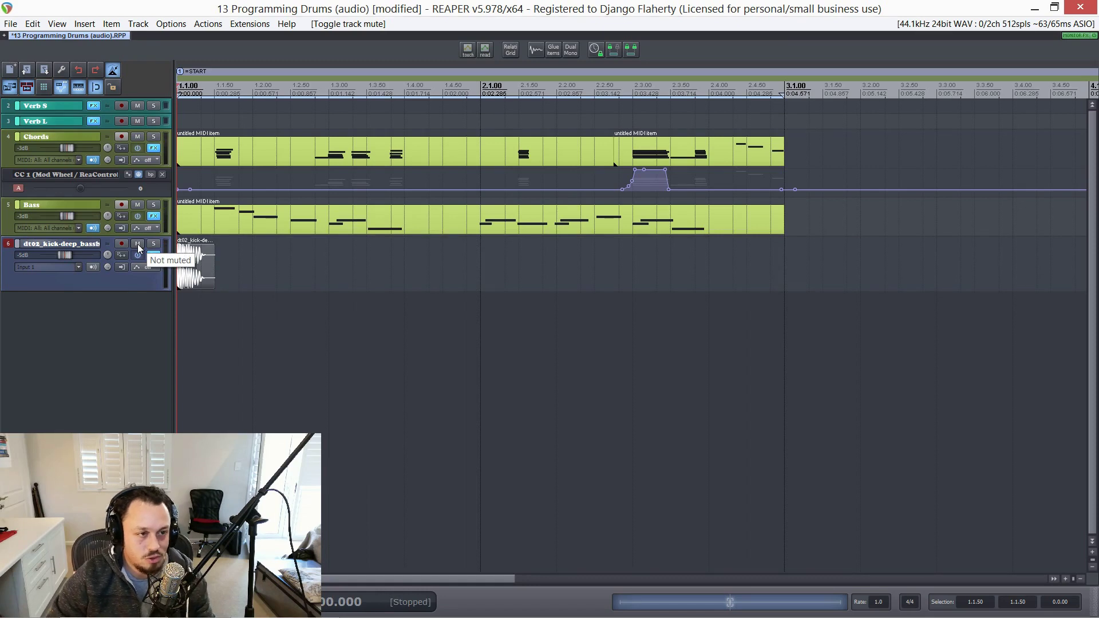
pyautogui.scroll(2, 214, 260)
pyautogui.scroll(-2, 209, 277)
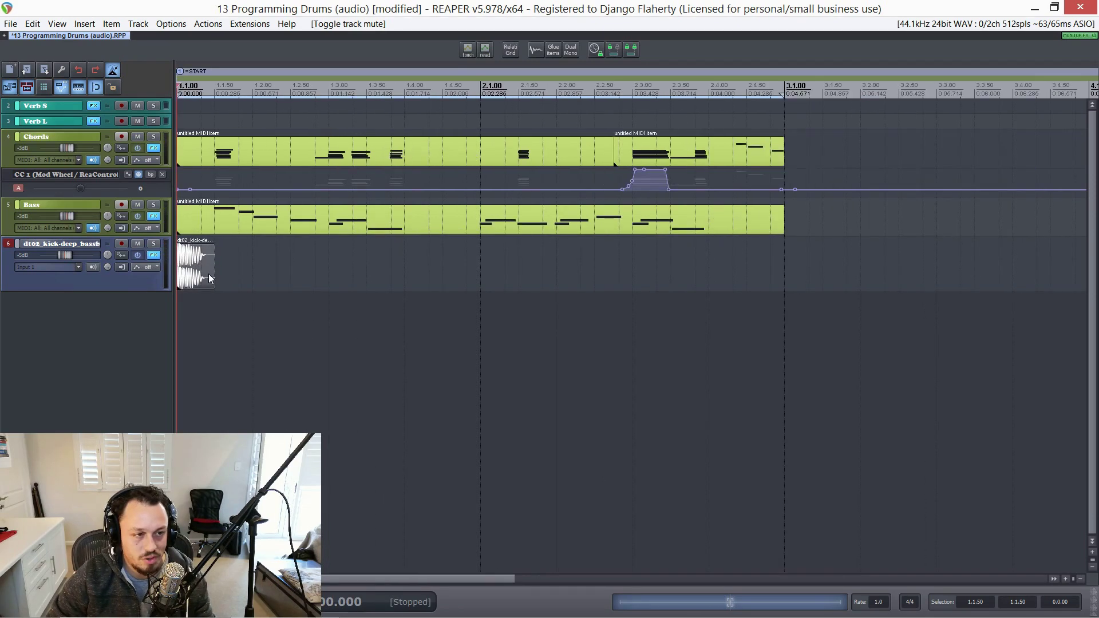
pyautogui.press('space')
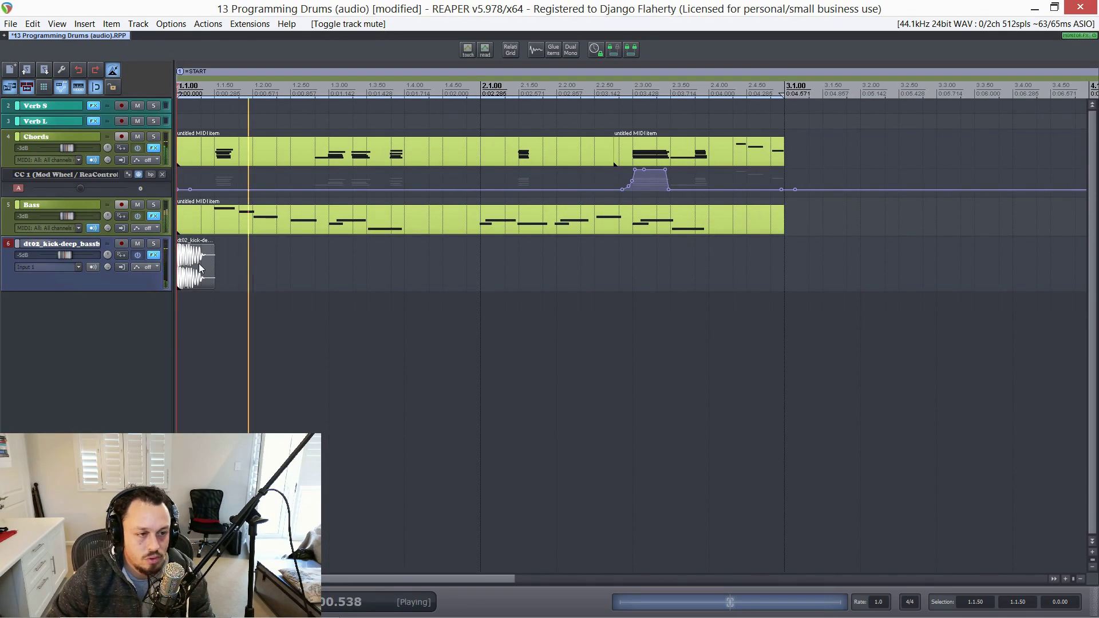
pyautogui.press('space')
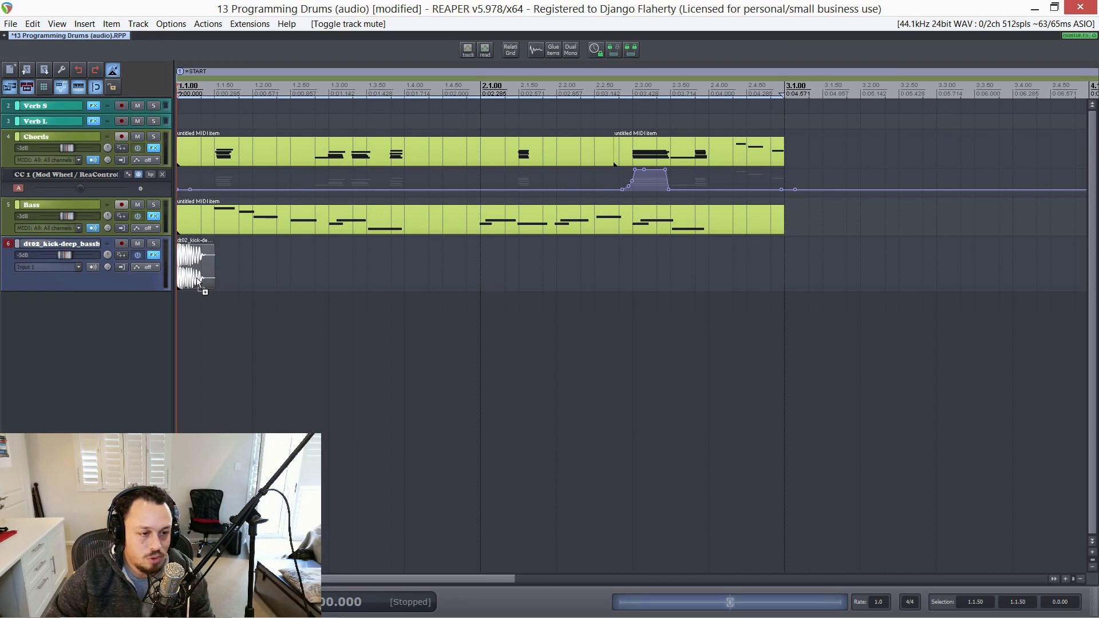
# Try copying the kick item to 1.3.00 on the same track
pyautogui.moveTo(199, 281); pyautogui.dragTo(355, 278)
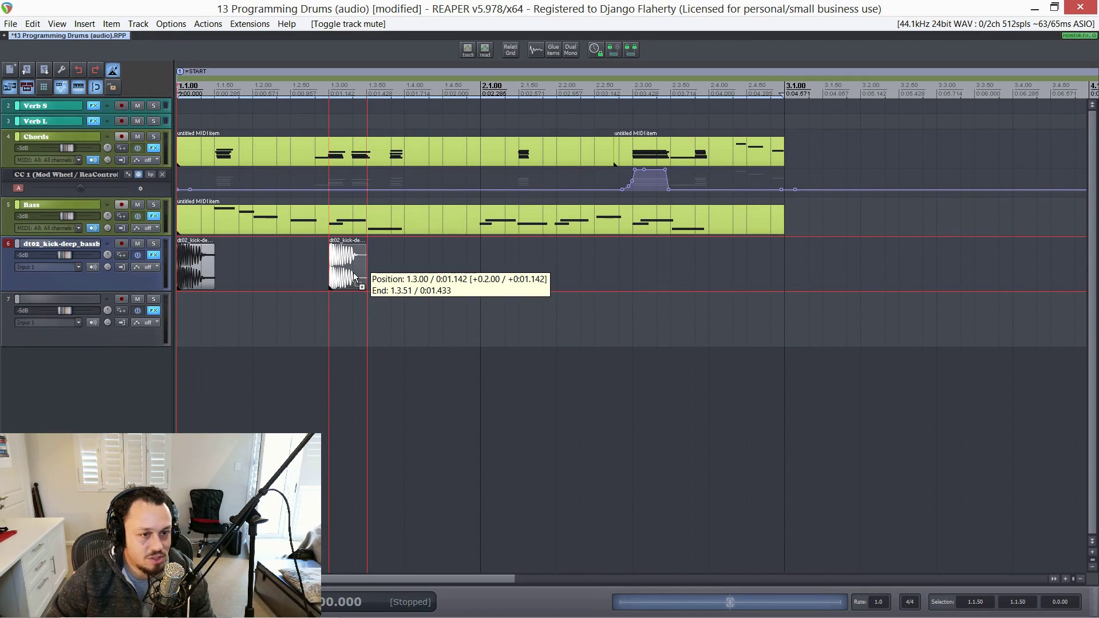
pyautogui.moveTo(355, 277); pyautogui.dragTo(366, 251)
pyautogui.hotkey('ctrl', 'z')
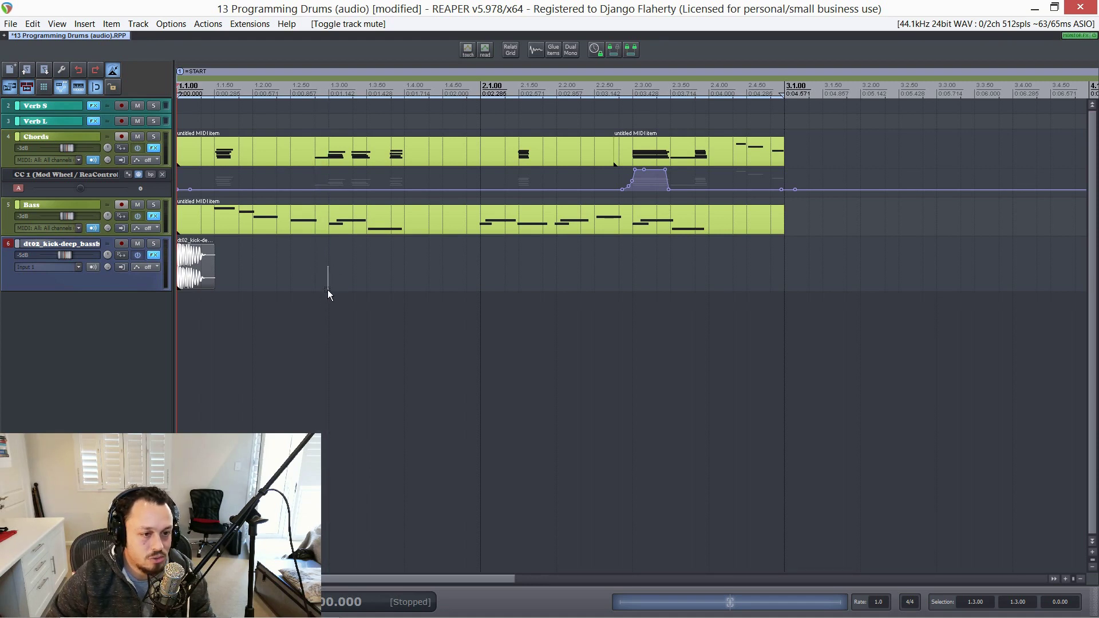
# Select the kick item with the time range 1.1.00 to 1.3.00, and review the arrange view's default right-drag mouse modifier in the preferences
pyautogui.moveTo(323, 290); pyautogui.dragTo(170, 263)
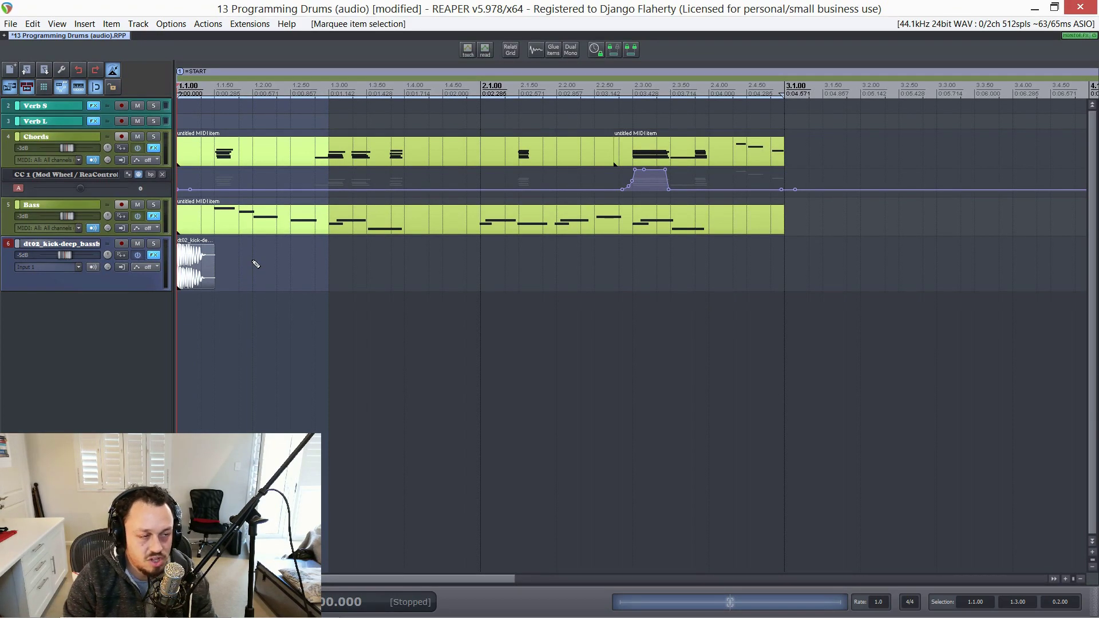
pyautogui.hotkey('ctrl', 'p')
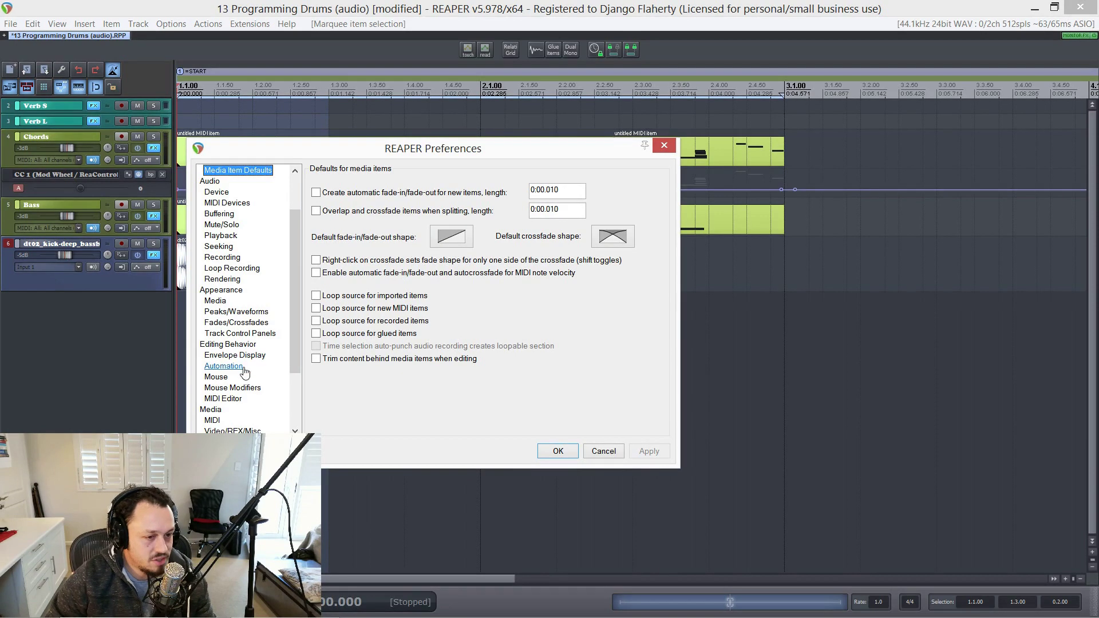
pyautogui.click(239, 388)
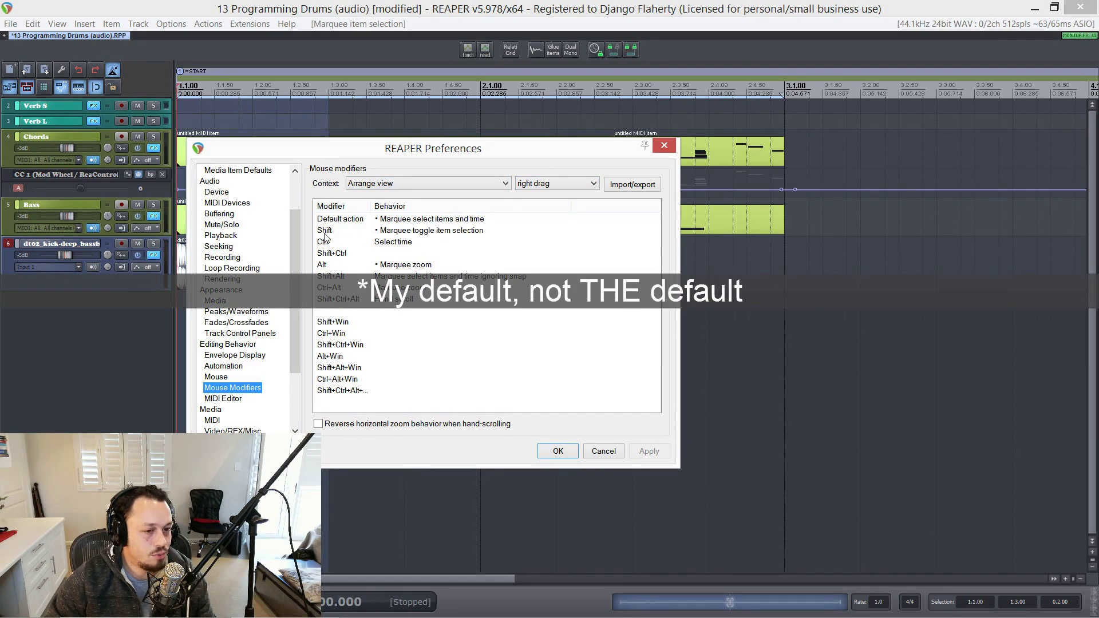
pyautogui.doubleClick(444, 223)
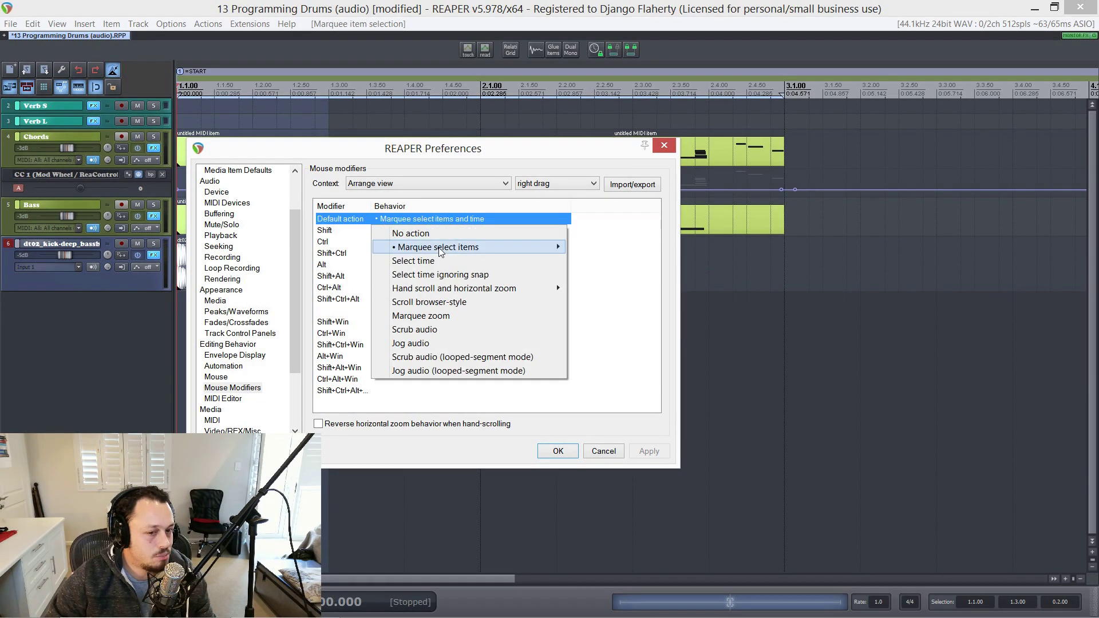
pyautogui.moveTo(441, 252)
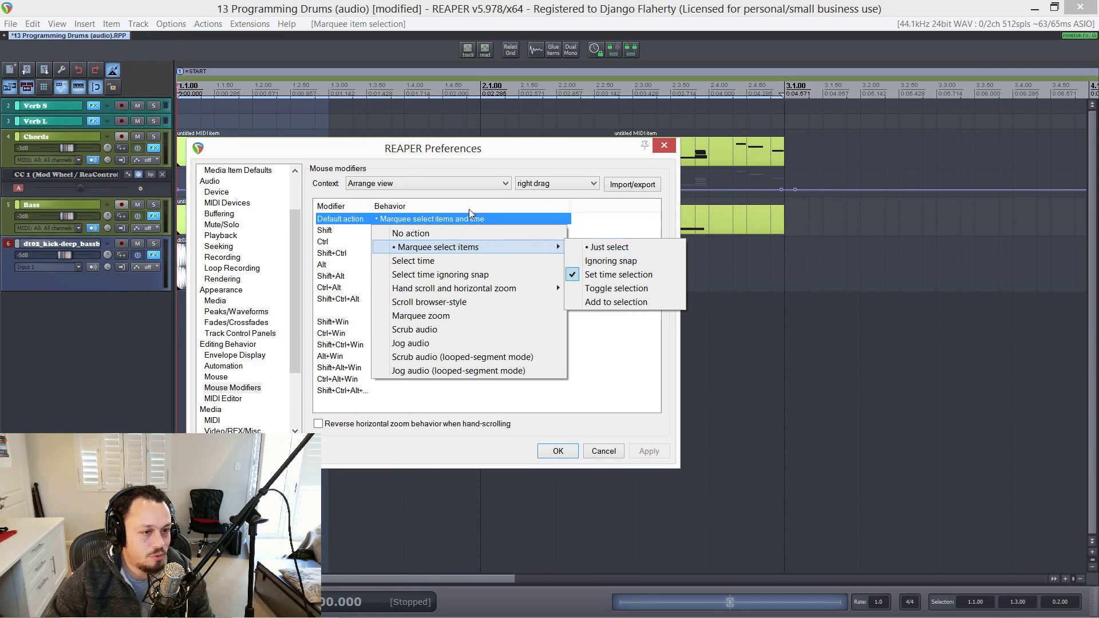
pyautogui.click(452, 165)
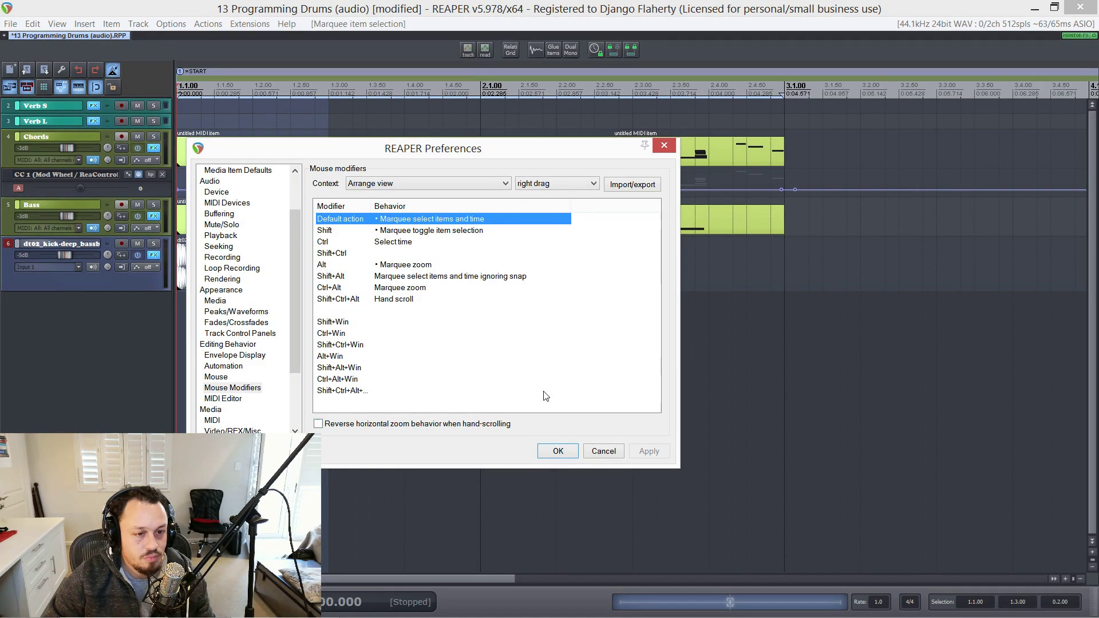
pyautogui.click(552, 454)
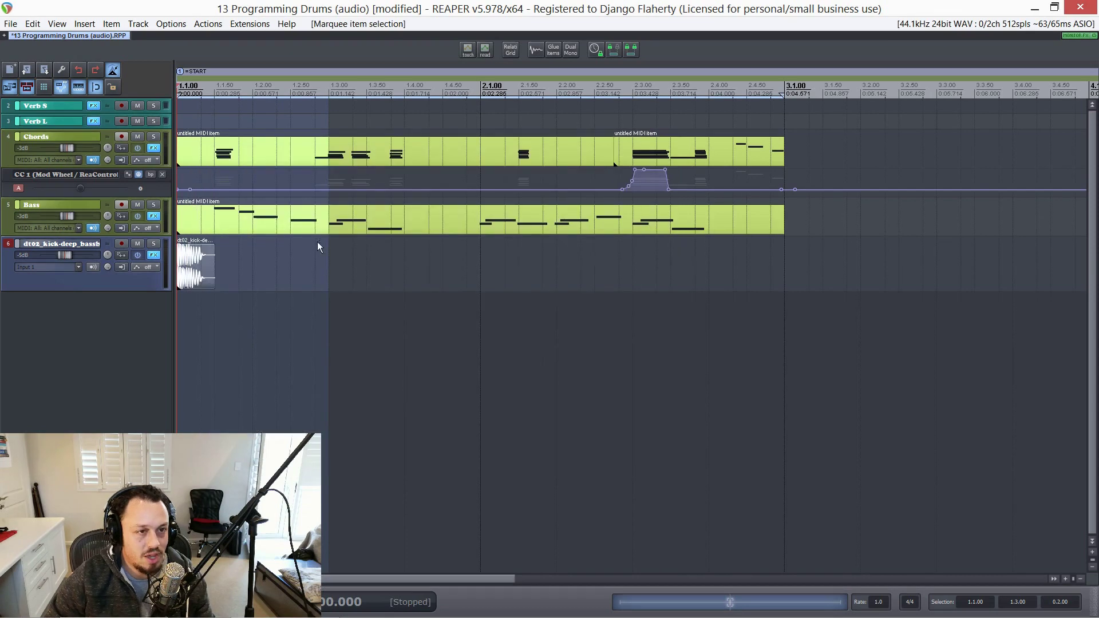
# Duplicate the selected time range to place a kick at 1.3.00, and look up the duplicate action among the recent actions
pyautogui.hotkey('ctrl', 'd')
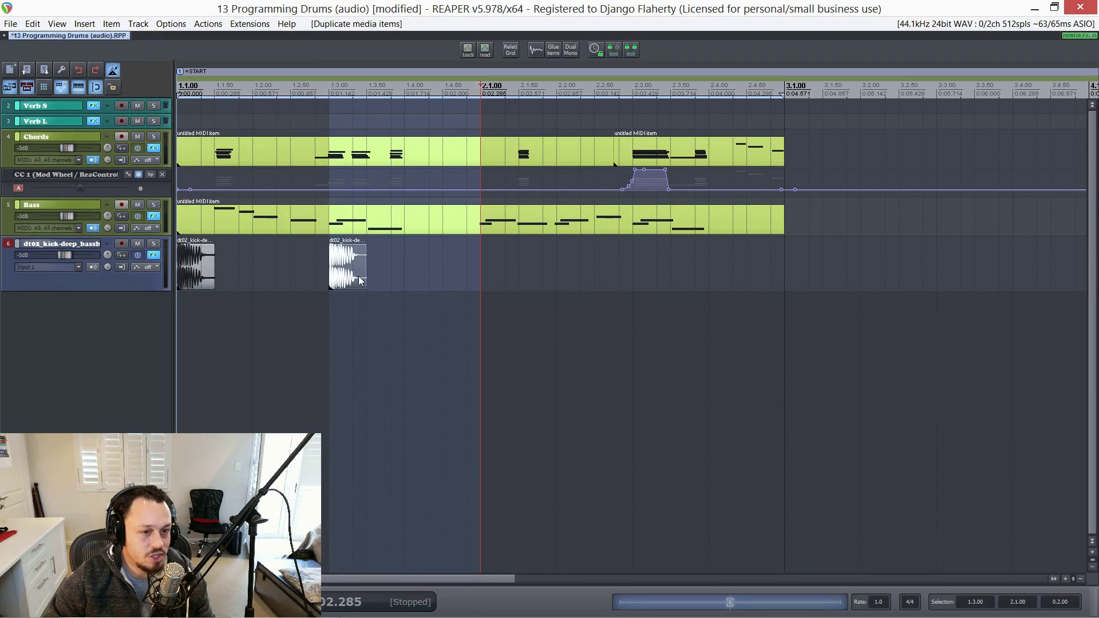
pyautogui.click(208, 24)
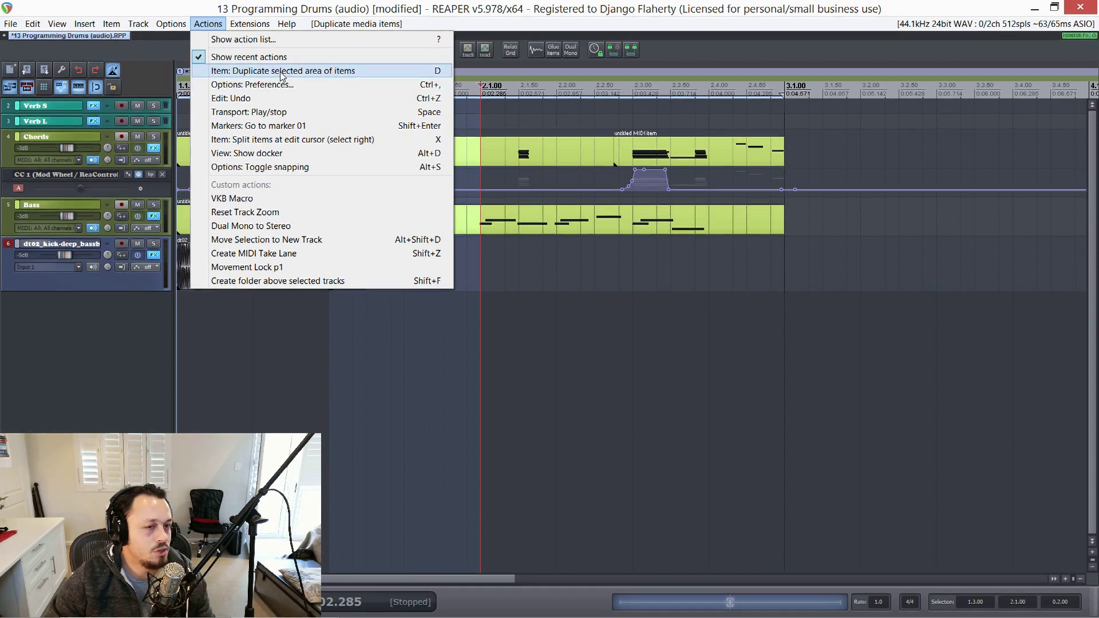
pyautogui.click(324, 75)
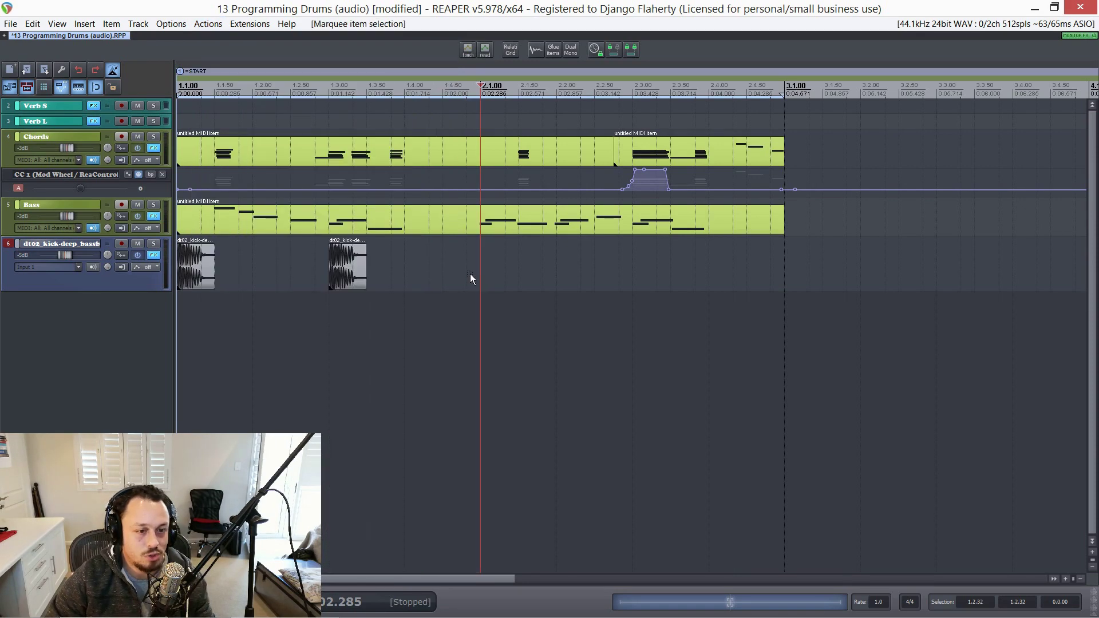
# Try duplicating the range 1.3.32 to 1.4.32, which covers only the second kick's tail, and undo it
pyautogui.moveTo(470, 274); pyautogui.dragTo(365, 266)
pyautogui.scroll(2, 364, 267)
pyautogui.scroll(-1, 366, 264)
pyautogui.scroll(-2, 367, 264)
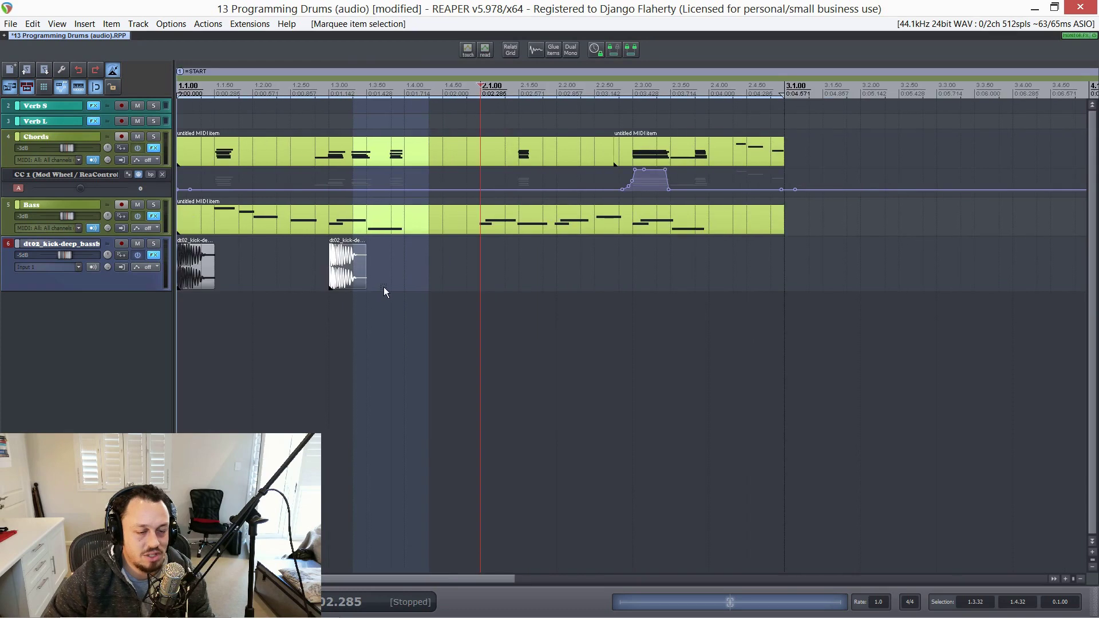
pyautogui.hotkey('ctrl', 'd')
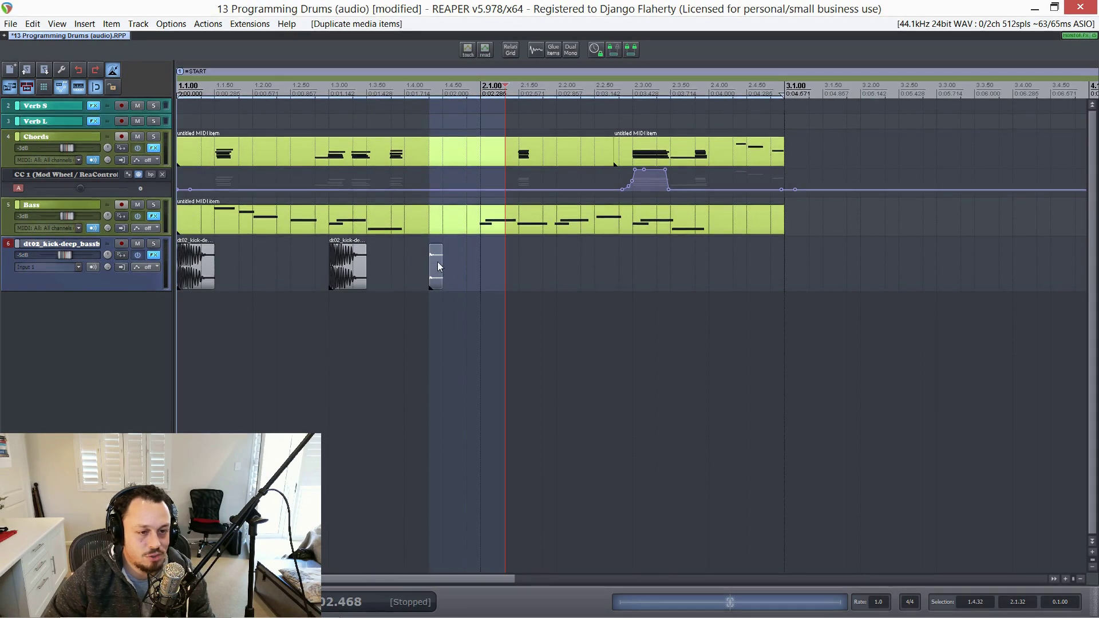
pyautogui.scroll(5, 433, 260)
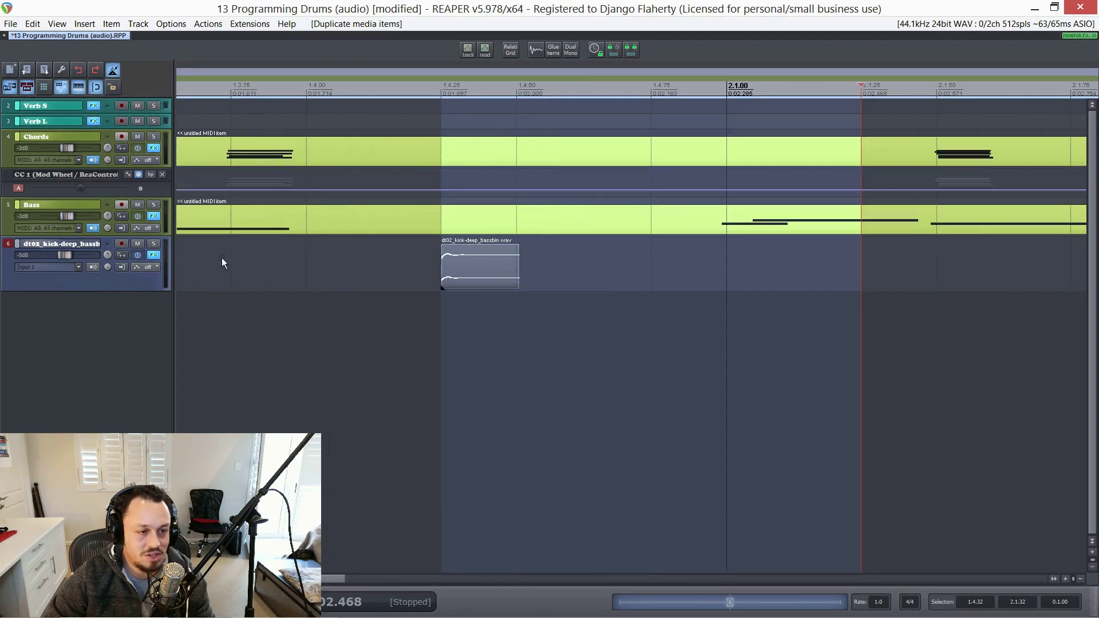
pyautogui.scroll(-4, 222, 262)
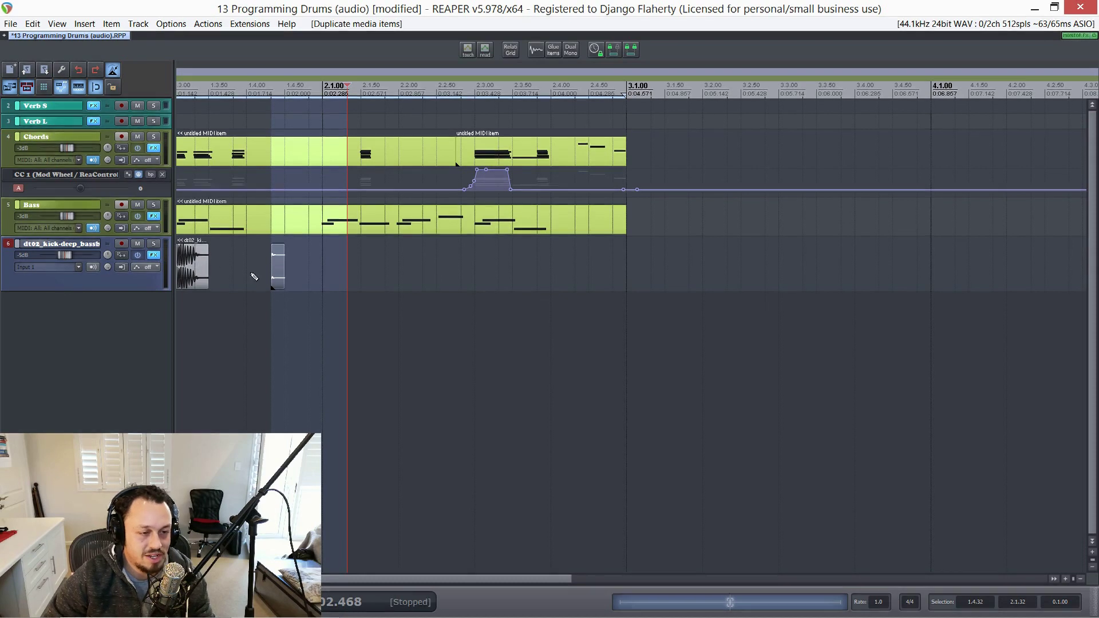
pyautogui.hotkey('ctrl', 'z')
# Try duplicating only the first kick over the range 1.1.00 to 1.4.00, with the second kick deselected, and undo it
pyautogui.hscroll(-3, 244, 283)
pyautogui.moveTo(425, 266)
pyautogui.mouseDown()
pyautogui.moveTo(125, 271)
pyautogui.moveTo(137, 273)
pyautogui.mouseUp()
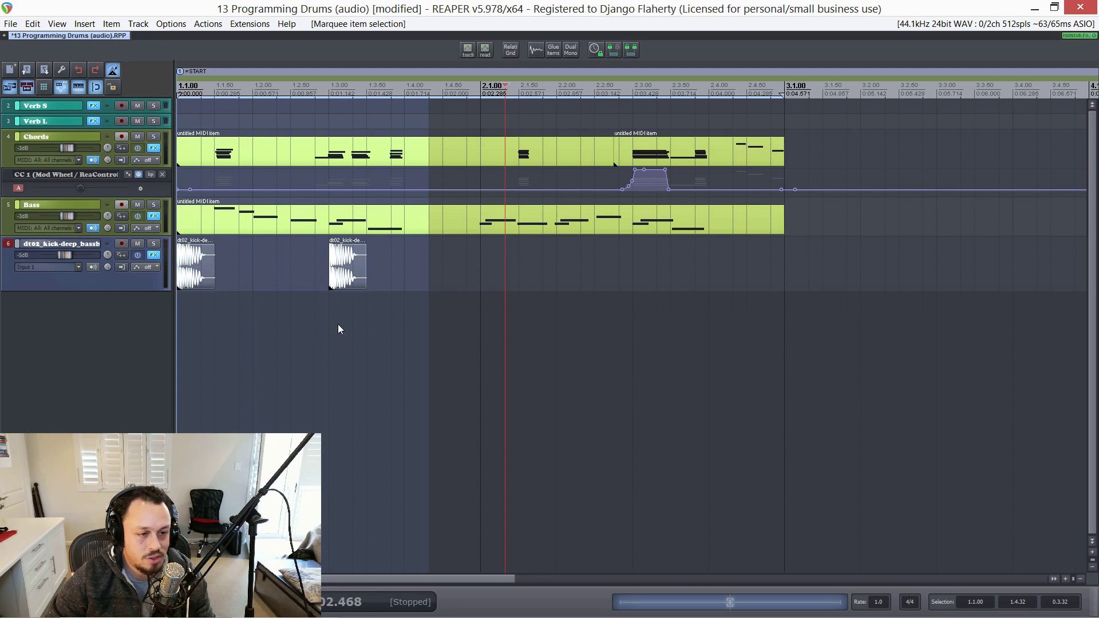
pyautogui.moveTo(339, 324); pyautogui.dragTo(182, 277)
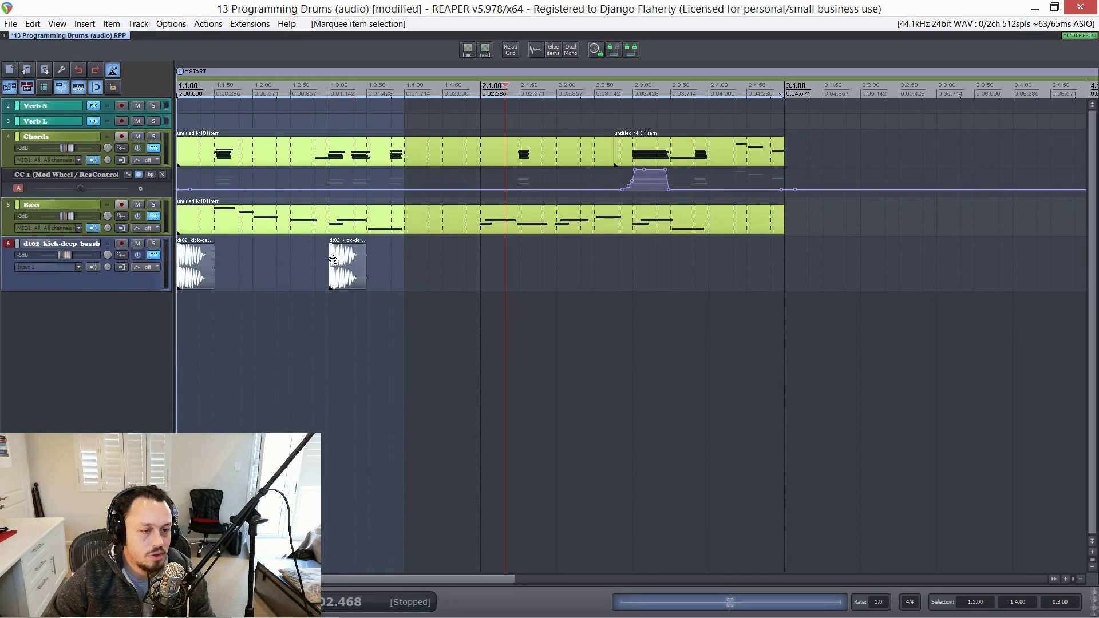
pyautogui.click(345, 274)
pyautogui.scroll(-2, 342, 274)
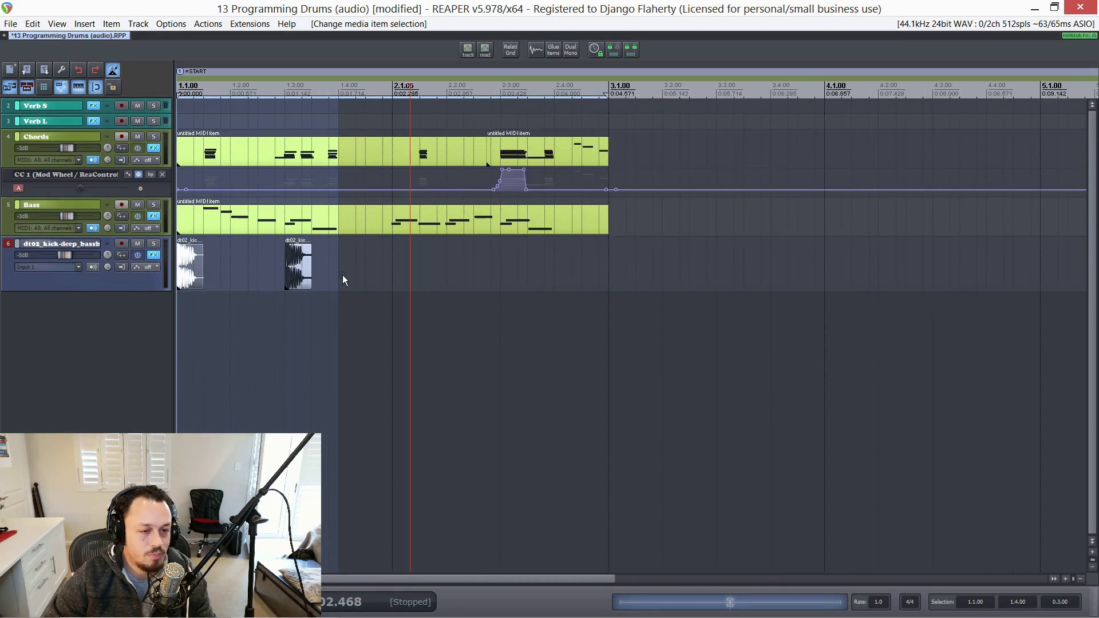
pyautogui.hotkey('ctrl', 'd')
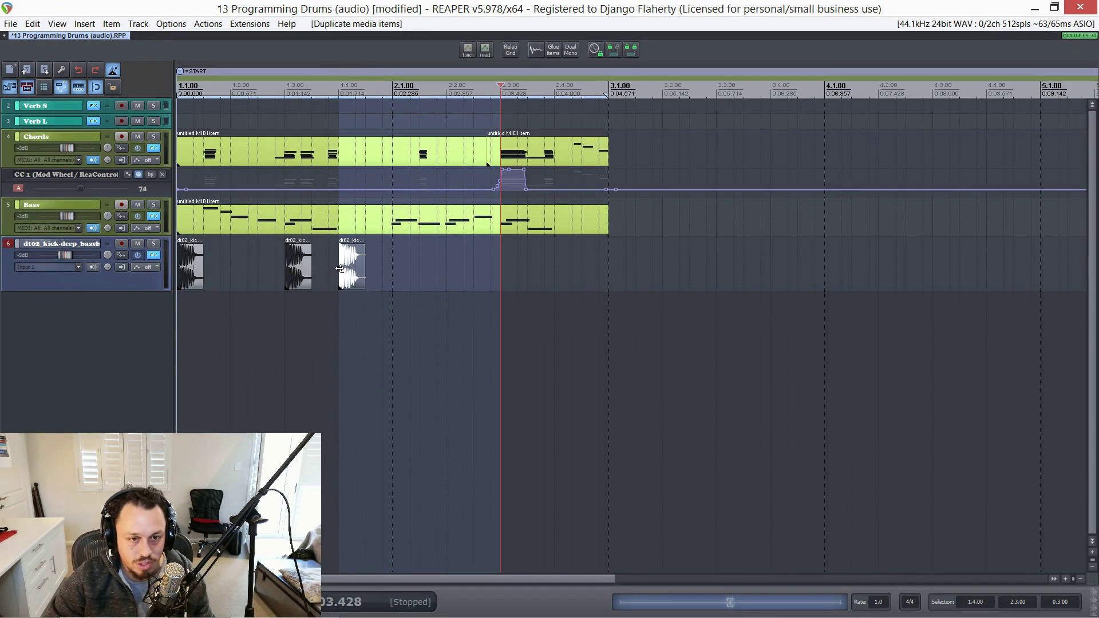
pyautogui.hotkey('ctrl', 'z')
# Duplicate the first bar's two kicks into the bar starting at 2.1.00 and play the two-bar pattern
pyautogui.moveTo(390, 272); pyautogui.dragTo(101, 267)
pyautogui.hotkey('ctrl', 'd')
pyautogui.press('space')
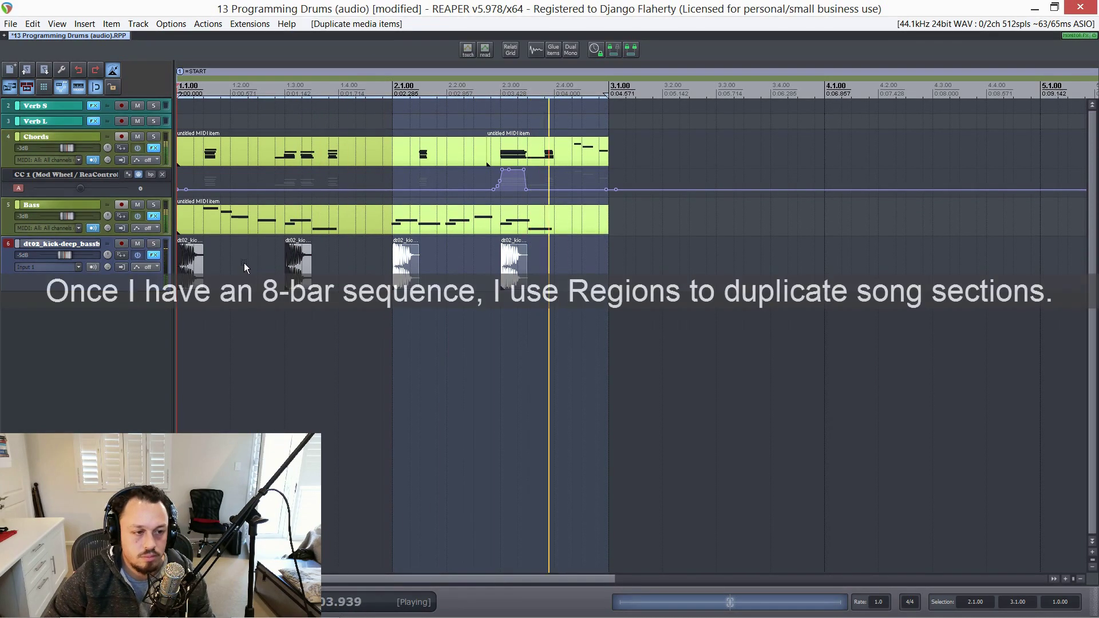
pyautogui.scroll(3, 215, 280)
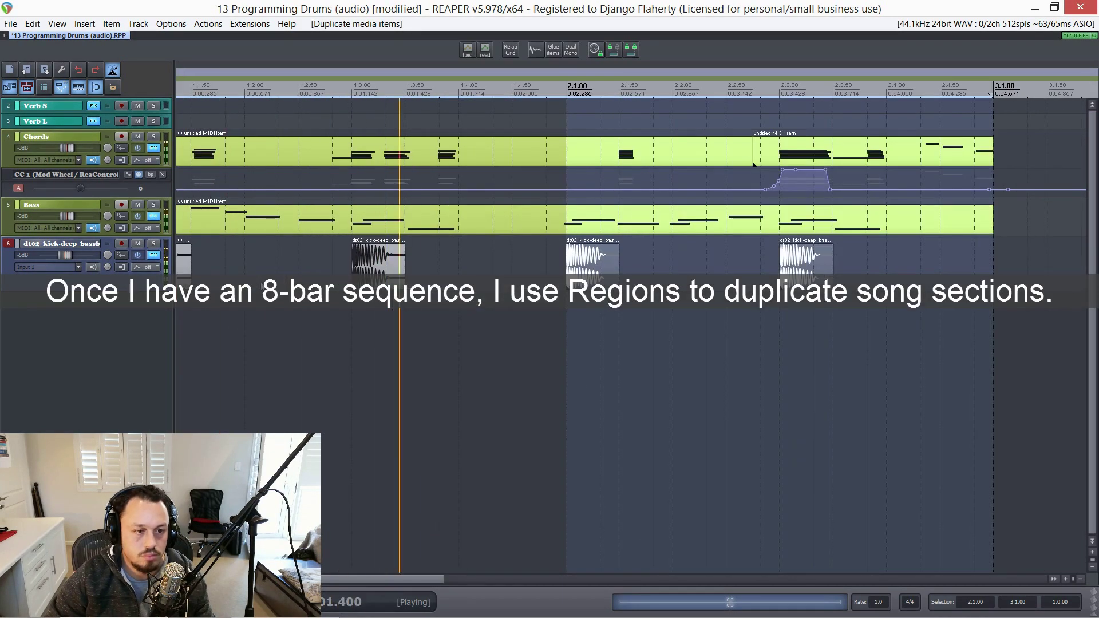
pyautogui.scroll(-2, 289, 284)
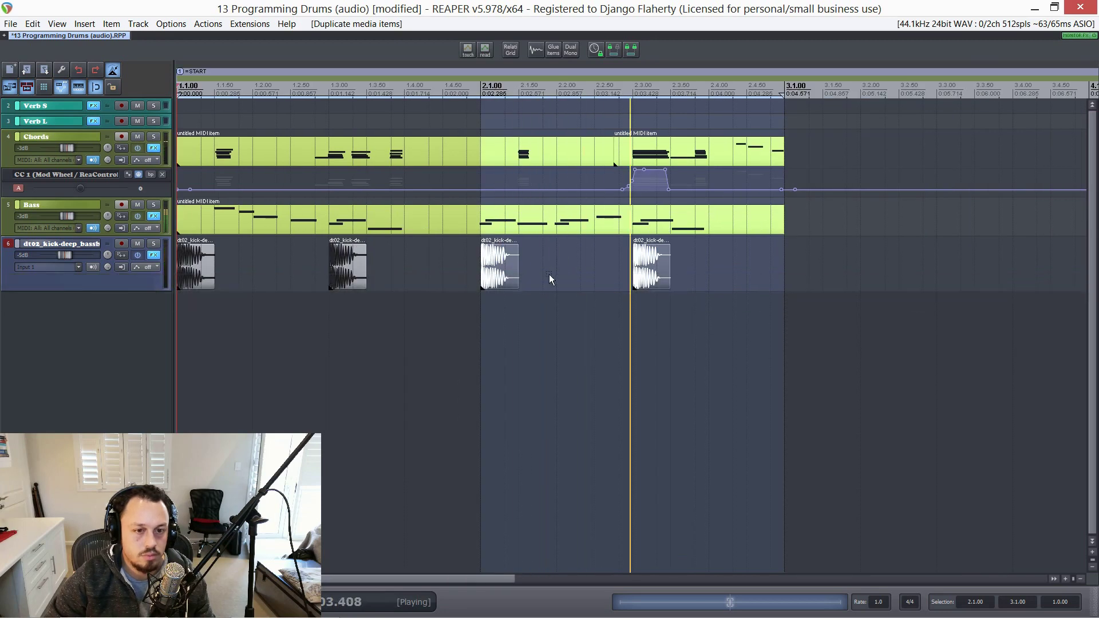
pyautogui.press('space')
# Clear the time selection and select all the kick items on the kick track
pyautogui.scroll(4, 522, 274)
pyautogui.click(524, 272)
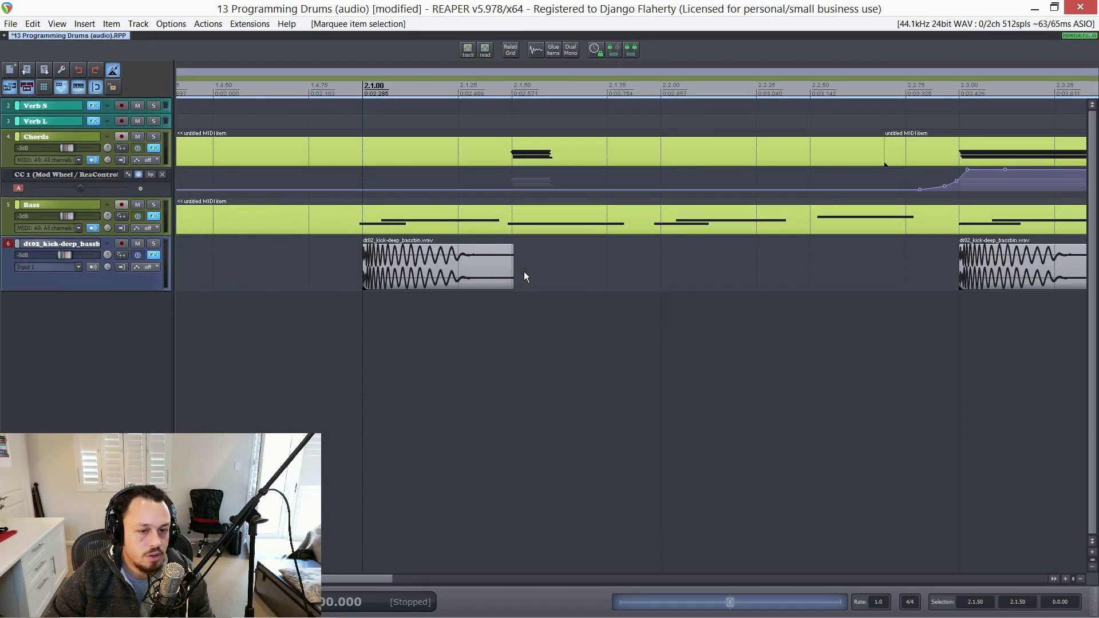
pyautogui.scroll(-6, 524, 271)
pyautogui.doubleClick(84, 284)
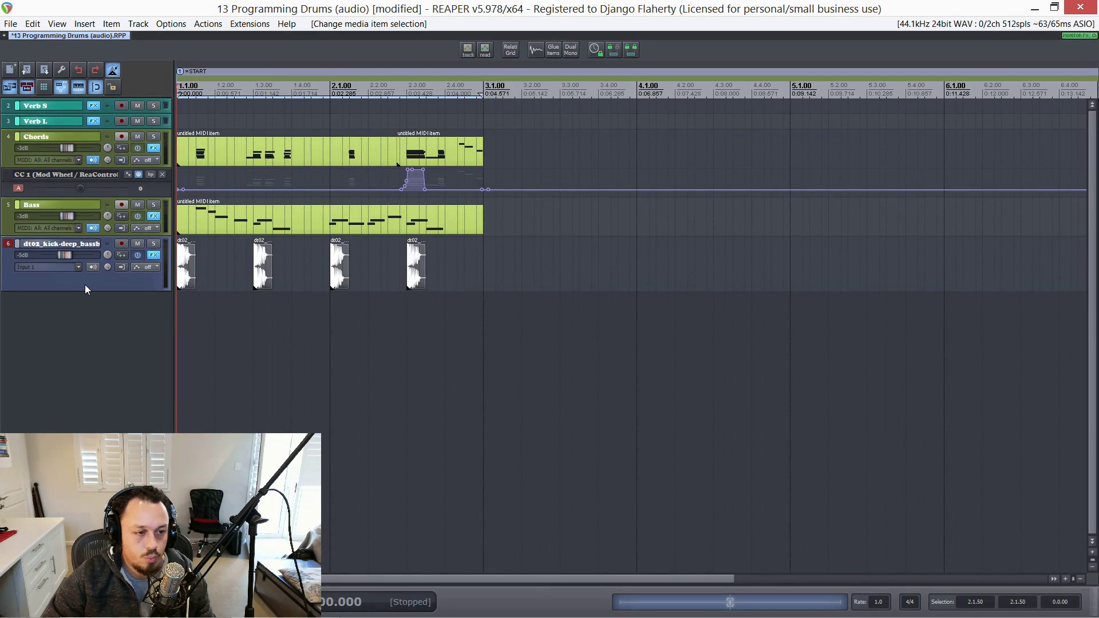
# Trim the ends of all selected kick items together, cutting off the silent tail before 1.1.50
pyautogui.scroll(3, 241, 298)
pyautogui.scroll(1, 229, 312)
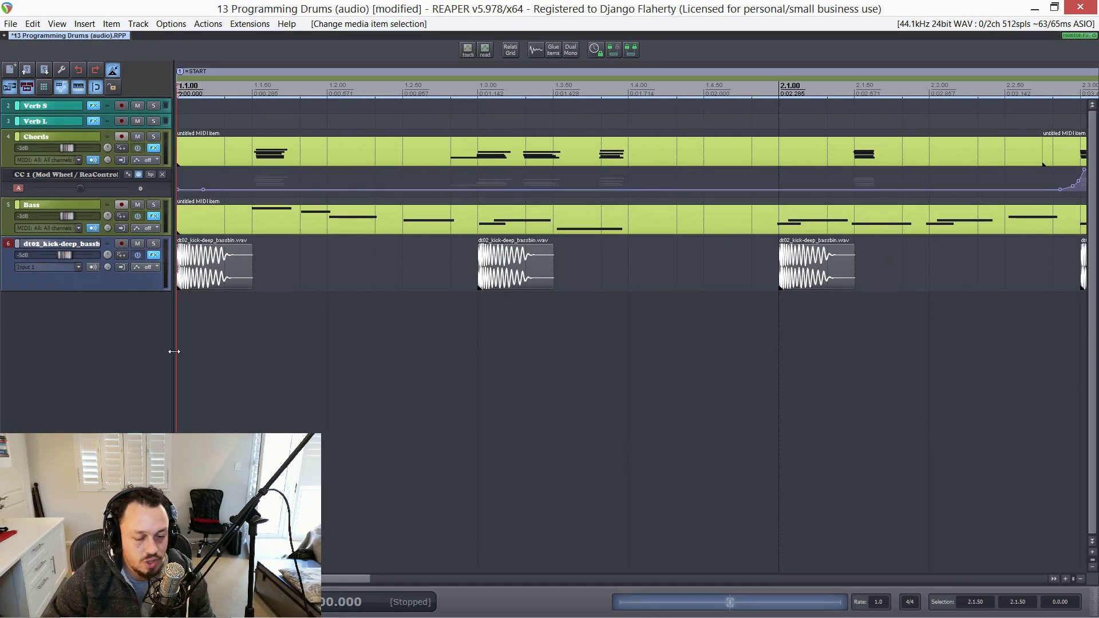
pyautogui.scroll(-3, 238, 273)
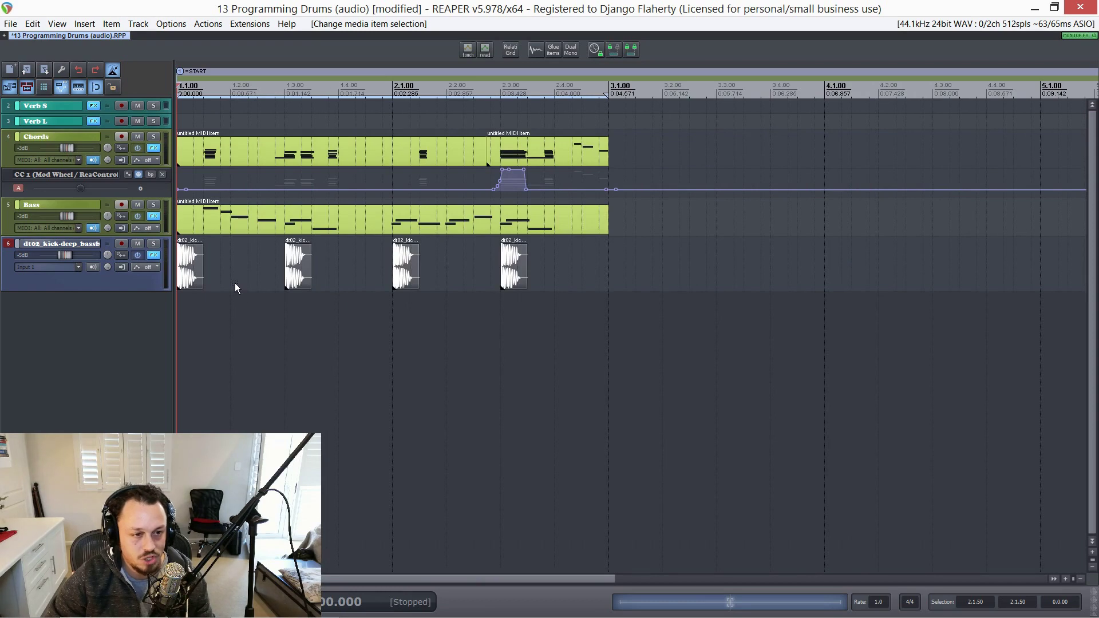
pyautogui.scroll(2, 206, 294)
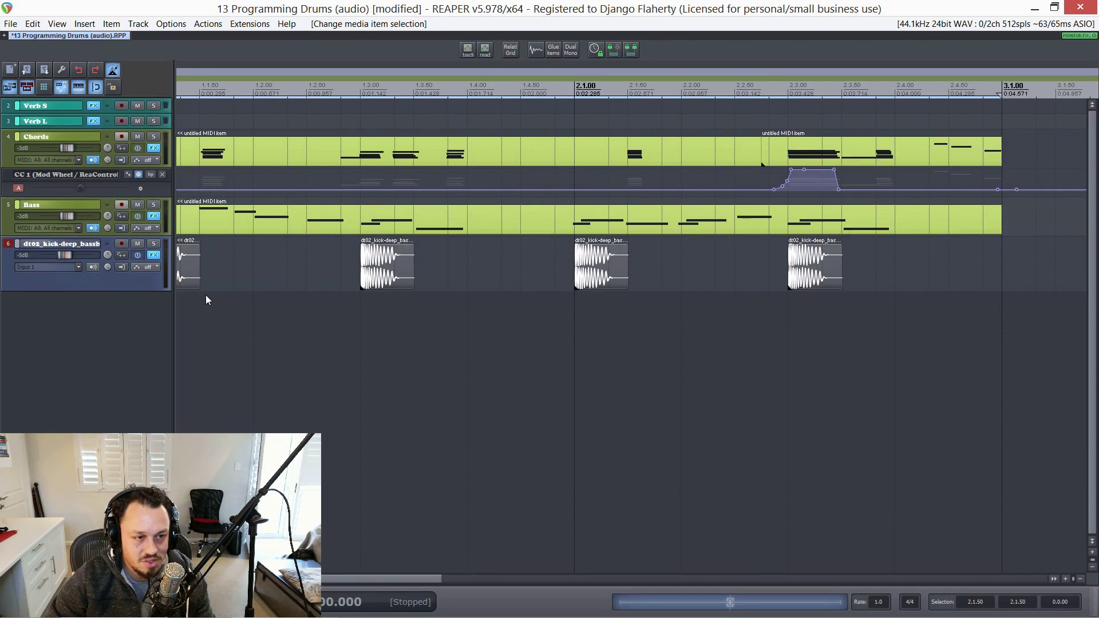
pyautogui.scroll(3, 206, 299)
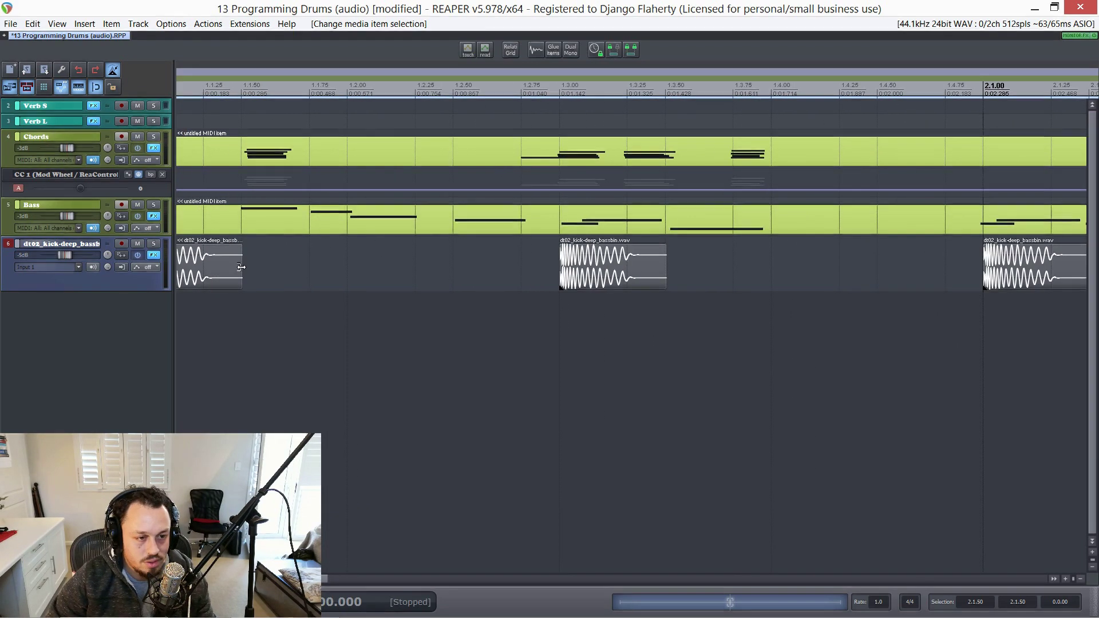
pyautogui.scroll(-3, 241, 267)
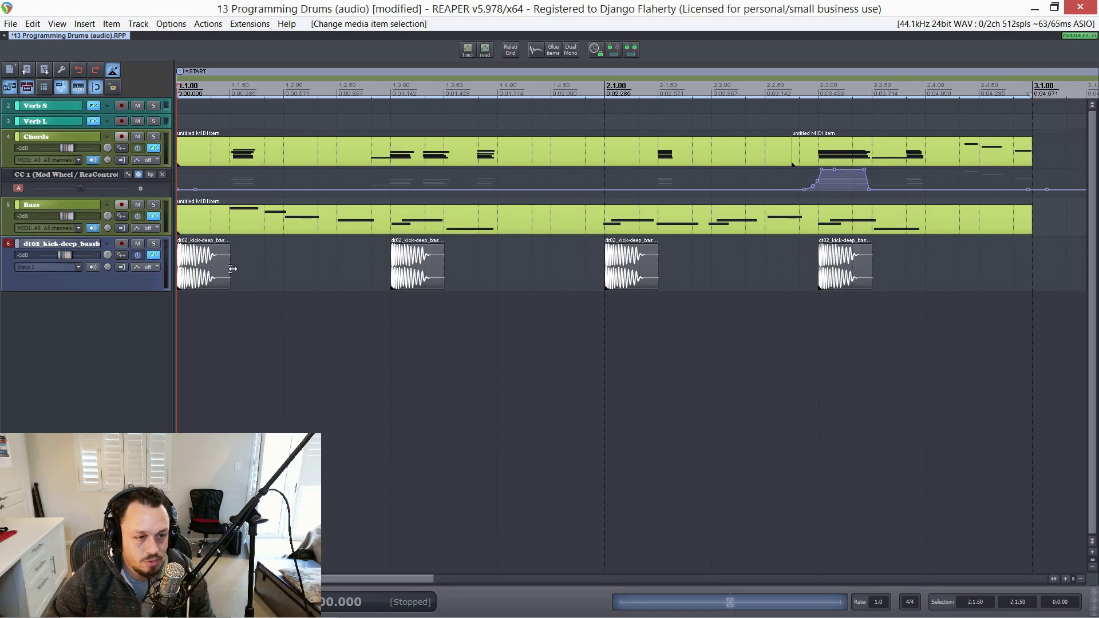
pyautogui.moveTo(233, 268)
pyautogui.mouseDown()
pyautogui.moveTo(244, 267)
pyautogui.moveTo(218, 270)
pyautogui.mouseUp()
pyautogui.scroll(5, 218, 269)
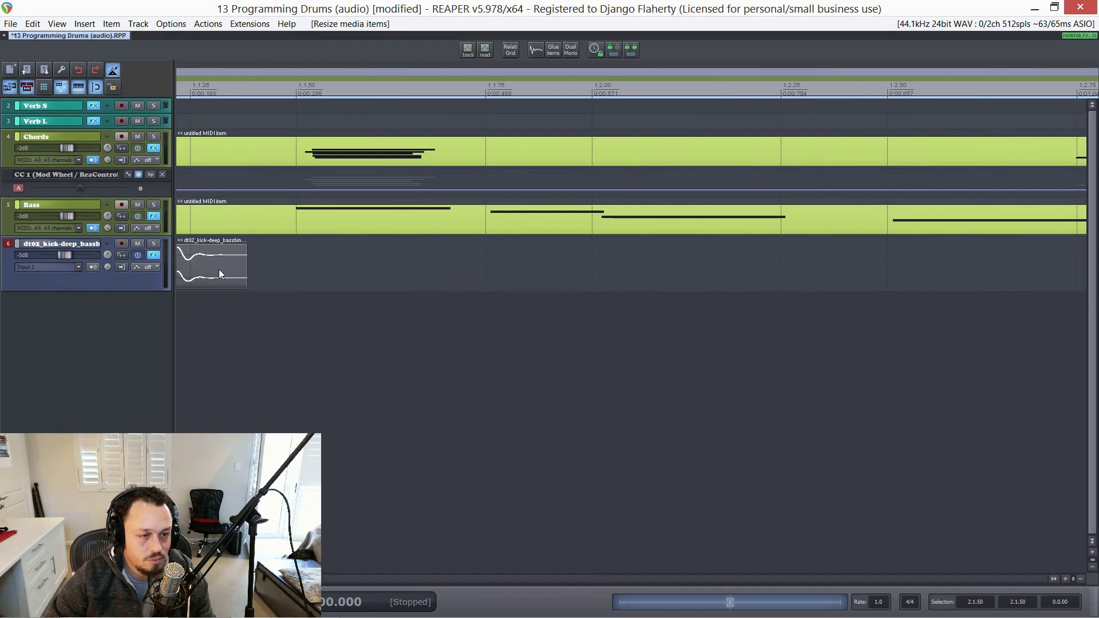
pyautogui.scroll(-5, 243, 243)
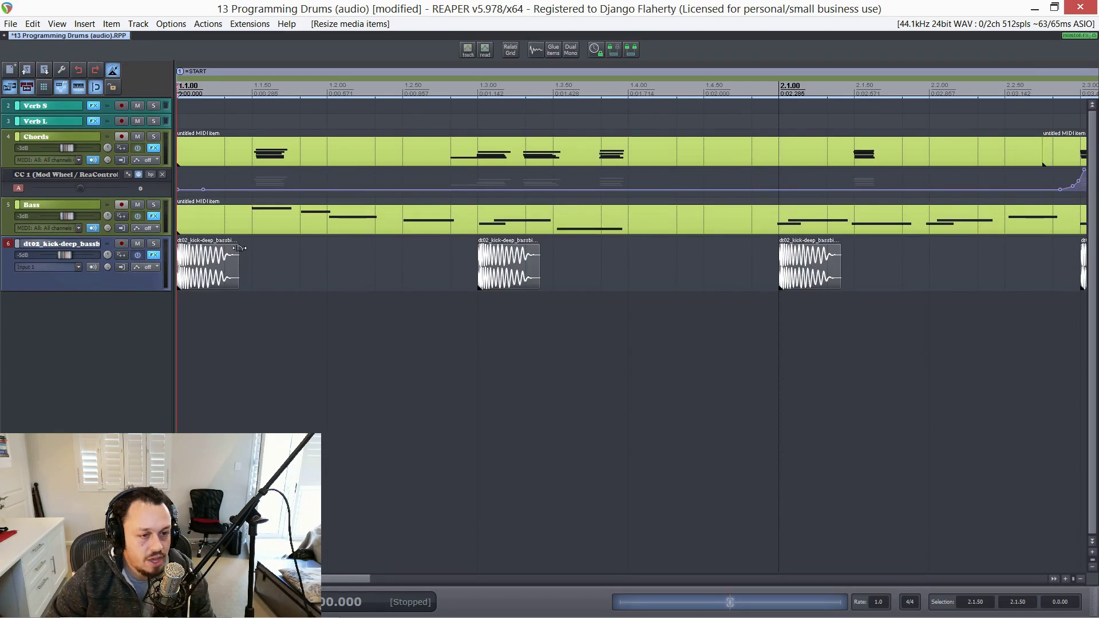
# Add a short fade-out to the end of all selected kick items at once
pyautogui.moveTo(240, 244); pyautogui.dragTo(226, 281)
pyautogui.scroll(-3, 261, 267)
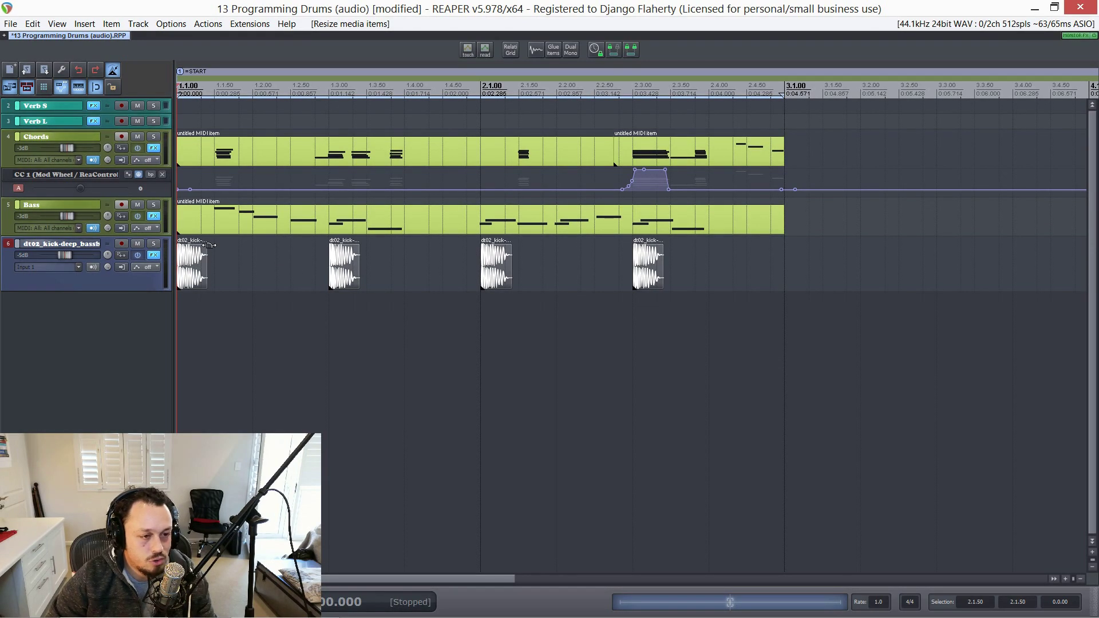
pyautogui.moveTo(209, 245); pyautogui.dragTo(200, 252)
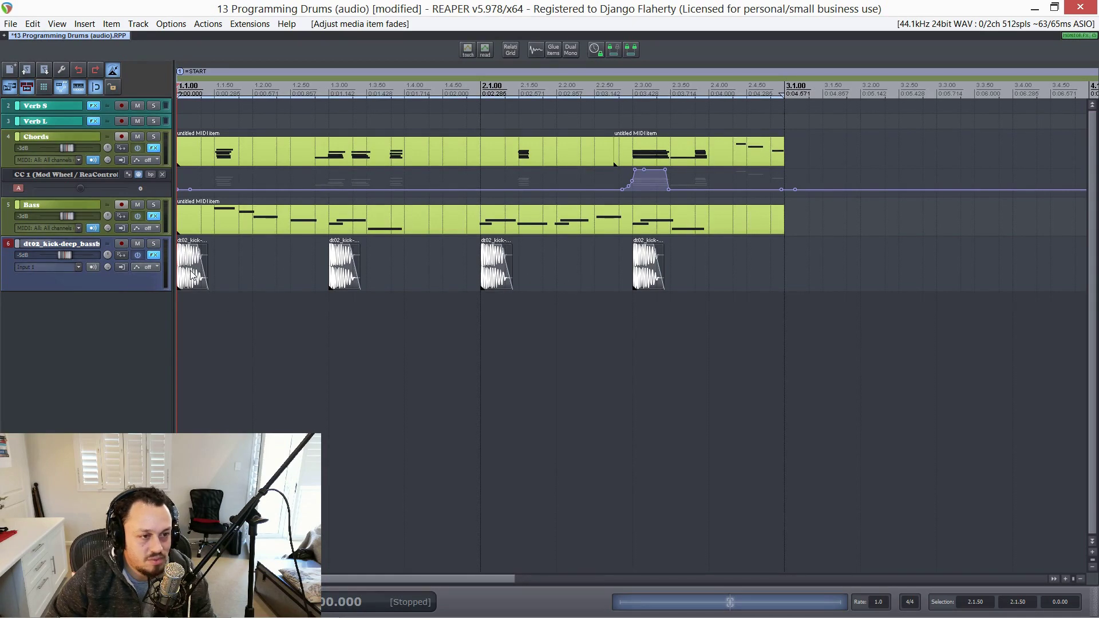
pyautogui.scroll(3, 192, 275)
pyautogui.scroll(-3, 236, 262)
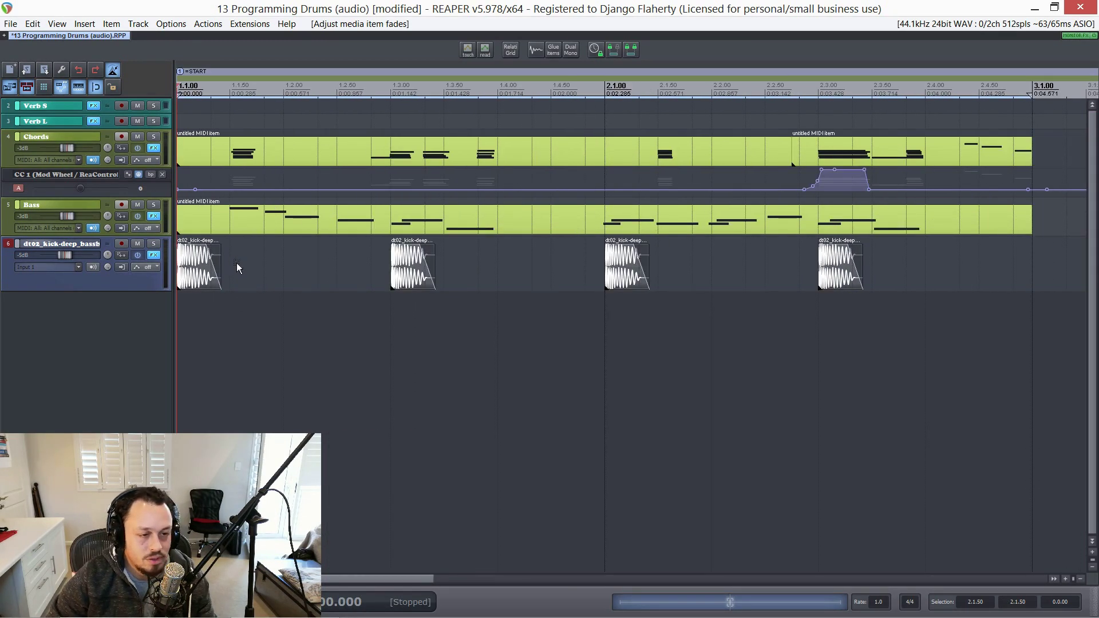
# Shorten all selected kick items together to about a quarter of a beat, keeping their fade-outs
pyautogui.moveTo(219, 264); pyautogui.dragTo(198, 269)
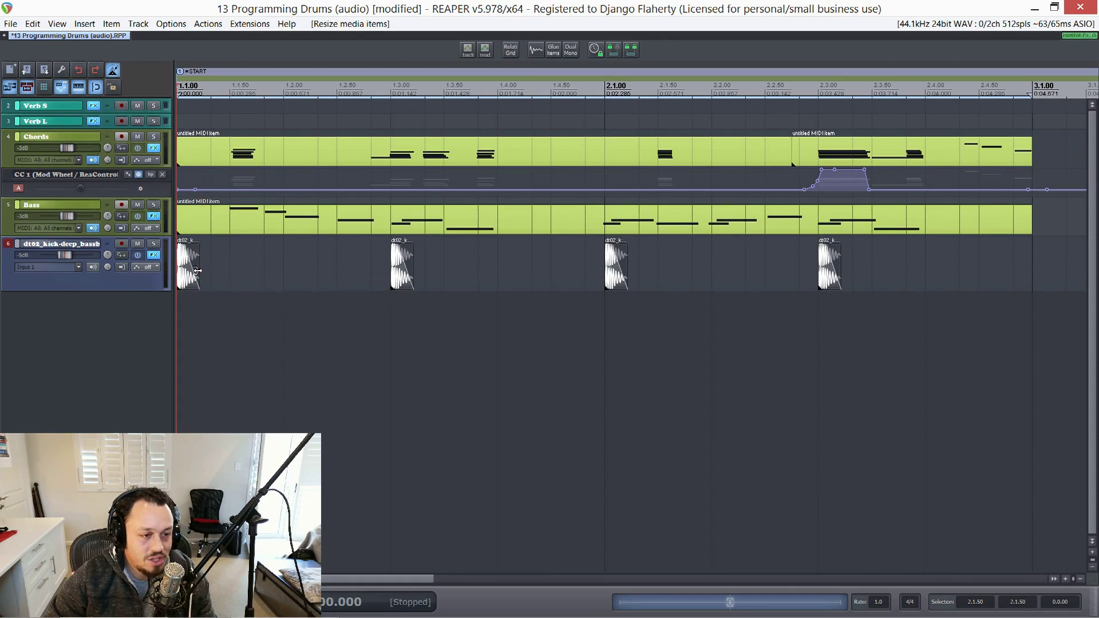
pyautogui.scroll(-3, 200, 272)
pyautogui.scroll(2, 197, 273)
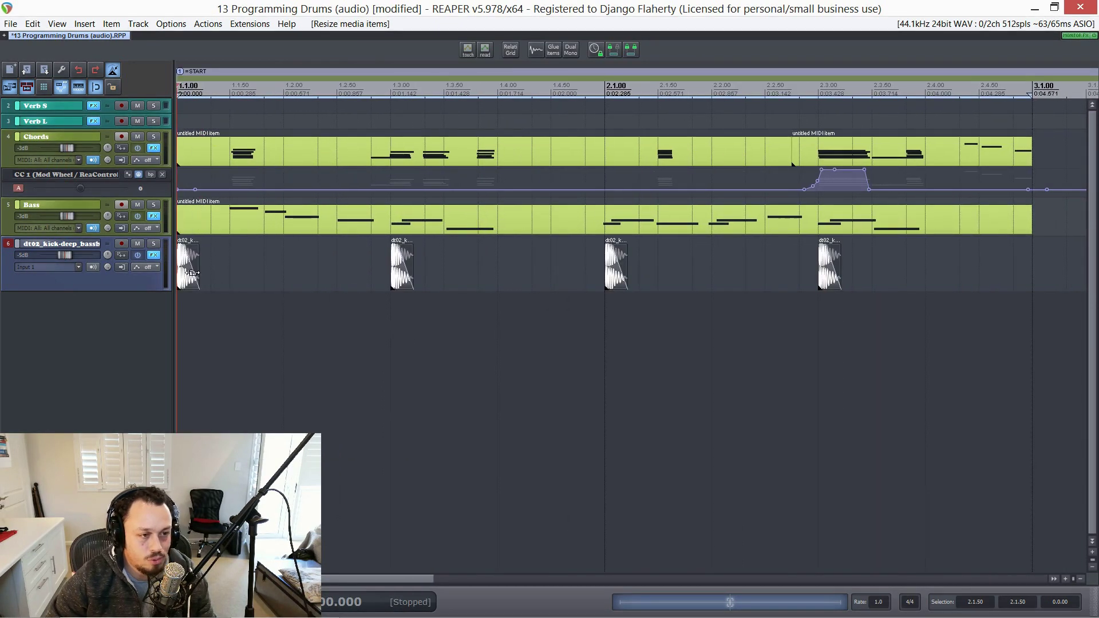
# Play the shortened kick pattern together with the chords and bass, then stop playback
pyautogui.scroll(-3, 193, 274)
pyautogui.press('space')
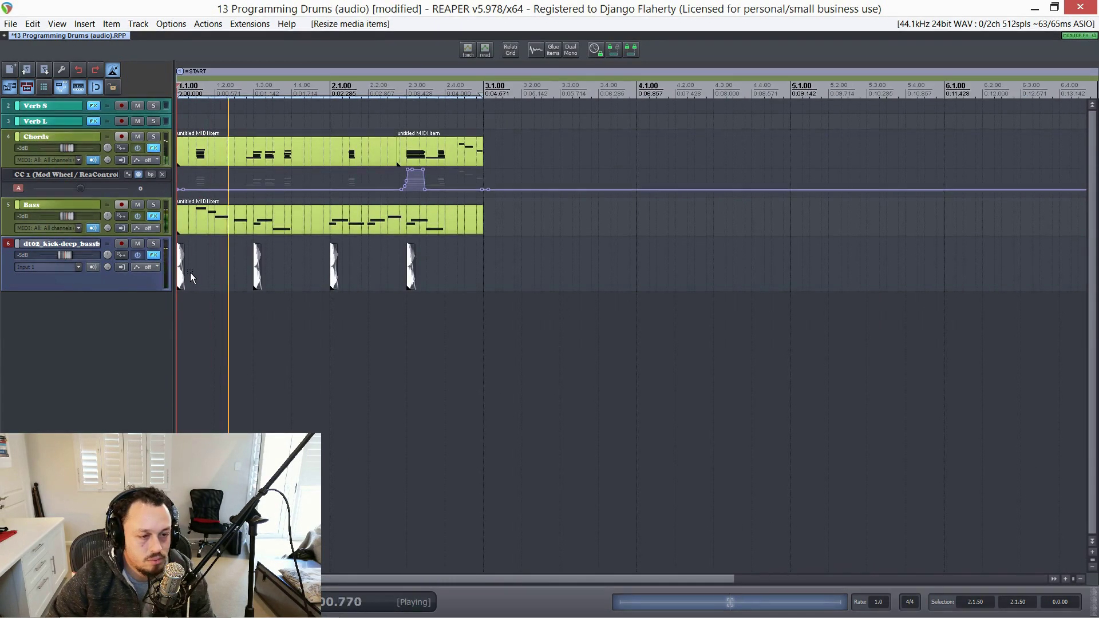
pyautogui.scroll(1, 264, 266)
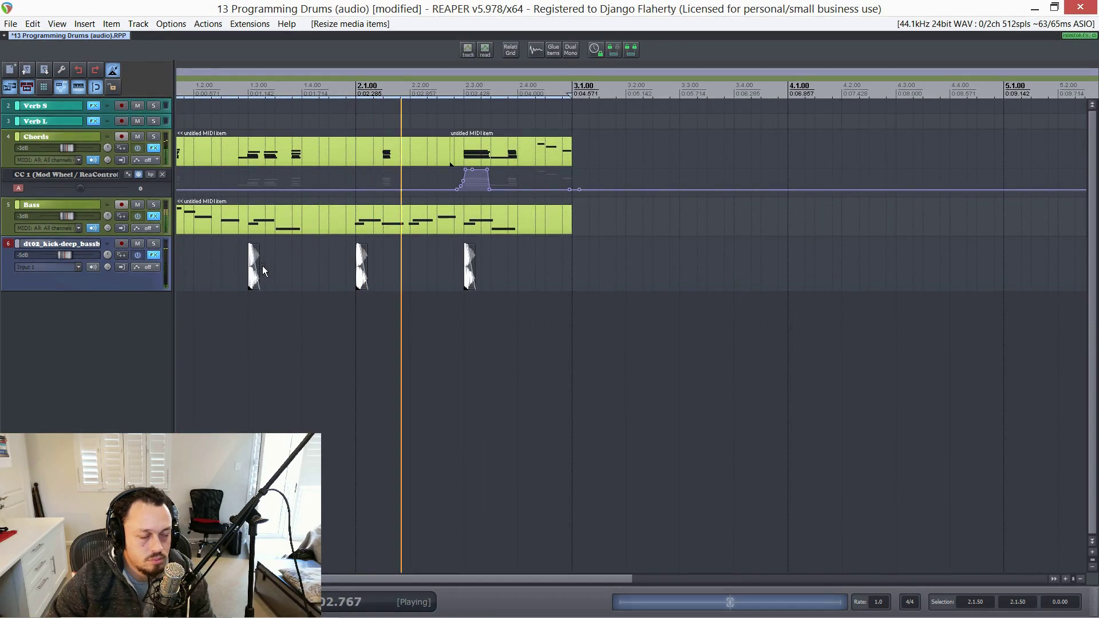
pyautogui.press('space')
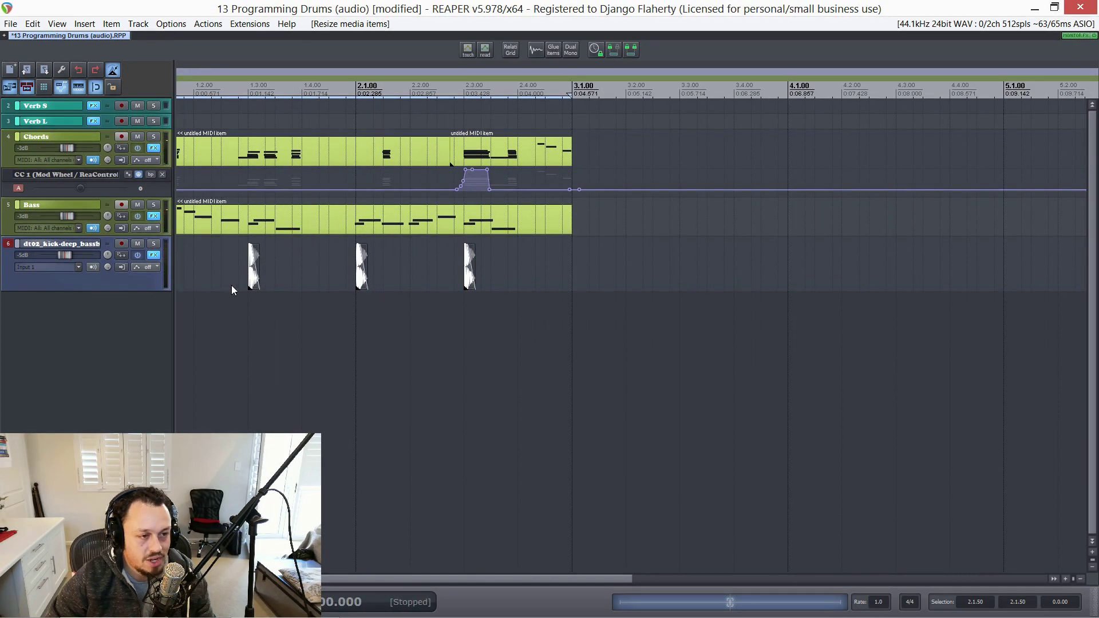
# Return to the start of the project and open the Media Explorer
pyautogui.press('w')
pyautogui.hotkey('alt', 'd')
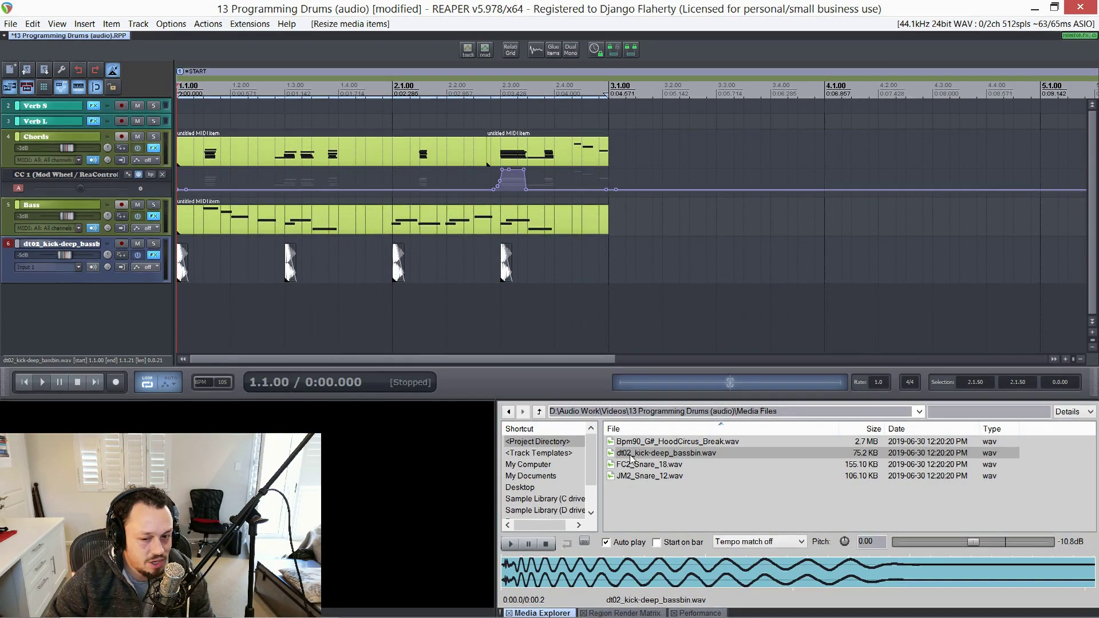
# Try FC2_Snare_18.wav as the media source for all selected kick items and play the result
pyautogui.rightClick(668, 467)
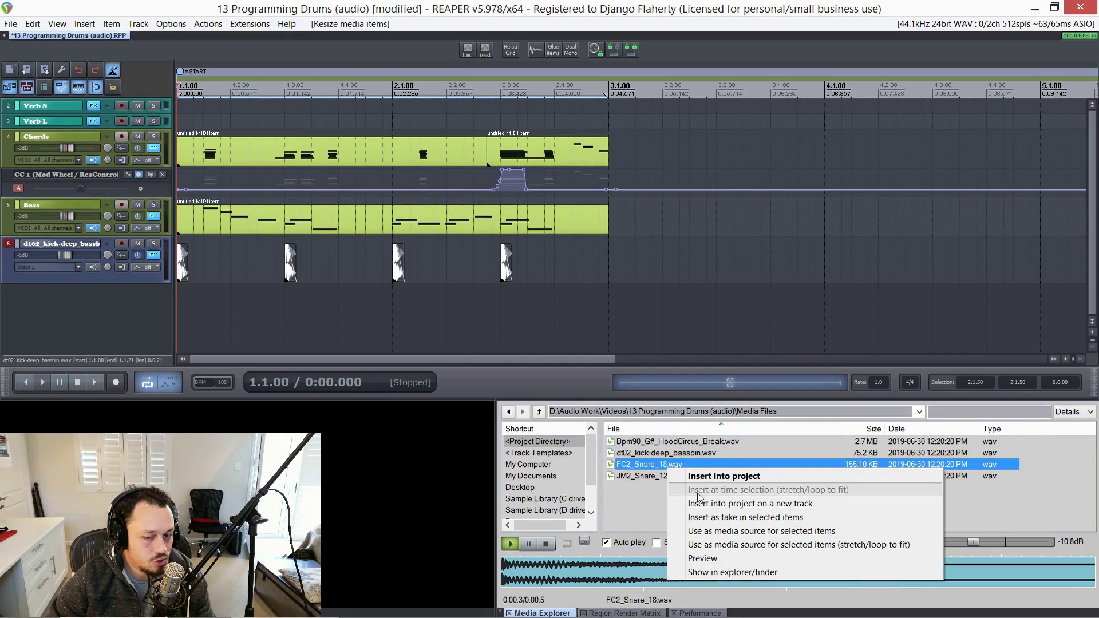
pyautogui.click(761, 533)
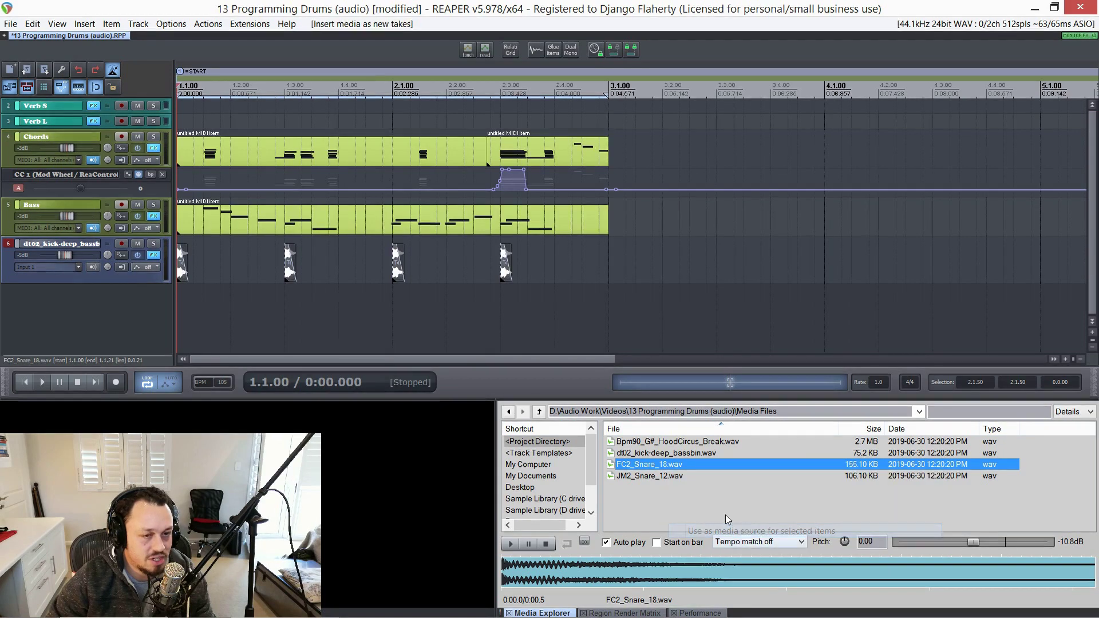
pyautogui.click(177, 308)
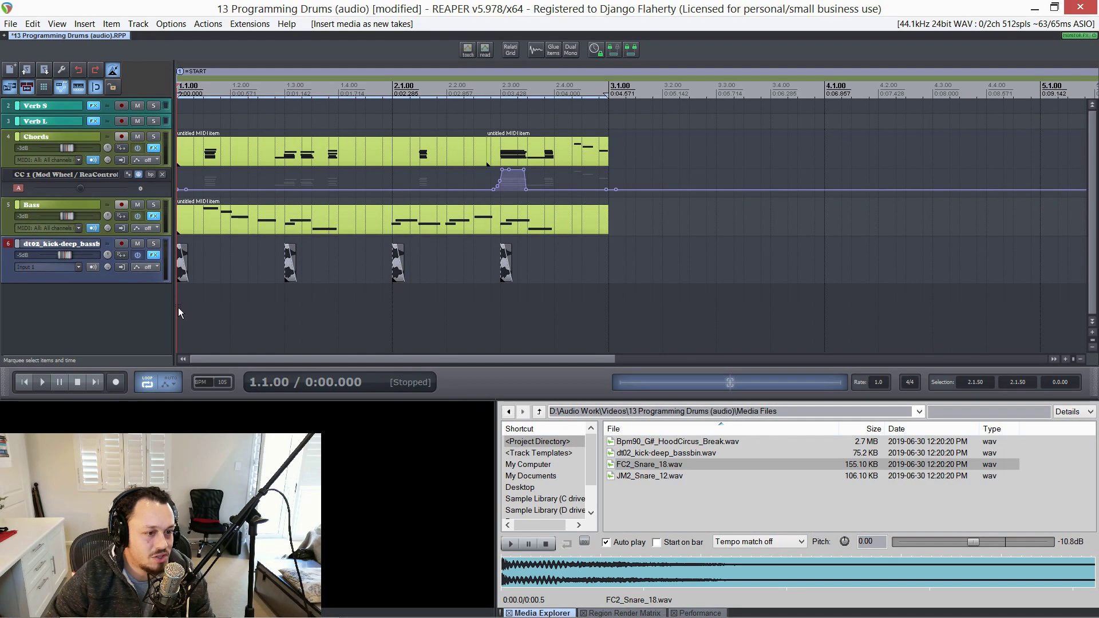
pyautogui.press('space')
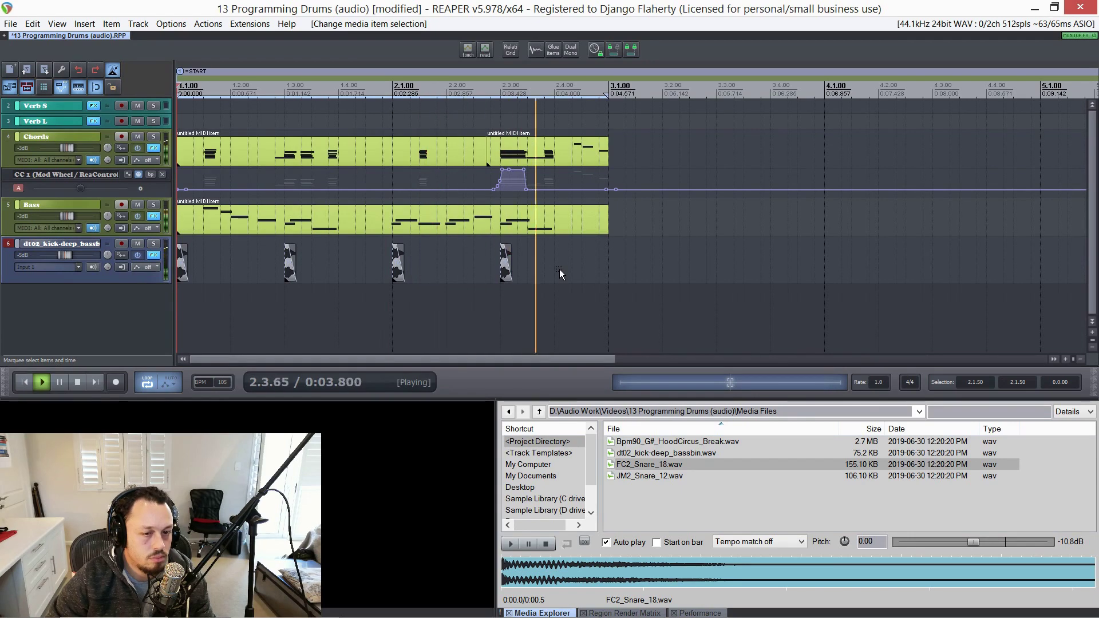
pyautogui.press('space')
# Undo the sample replacement on the kick items and play the original kick pattern
pyautogui.hotkey('ctrl', 'z')
pyautogui.hotkey('ctrl', 'z')
pyautogui.press('space')
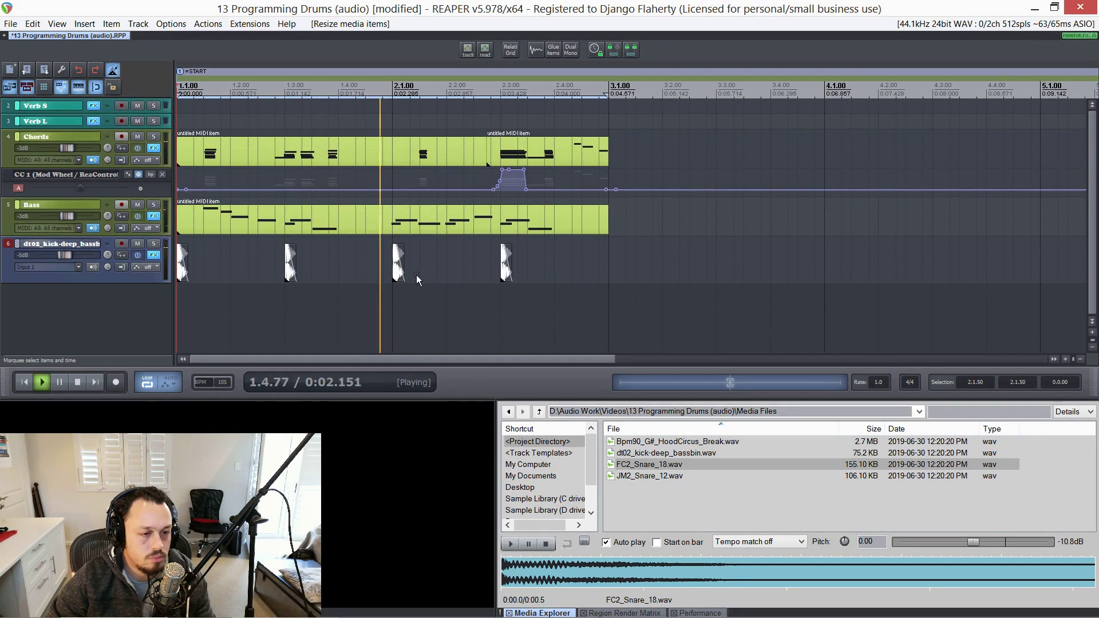
pyautogui.scroll(3, 408, 267)
pyautogui.press('space')
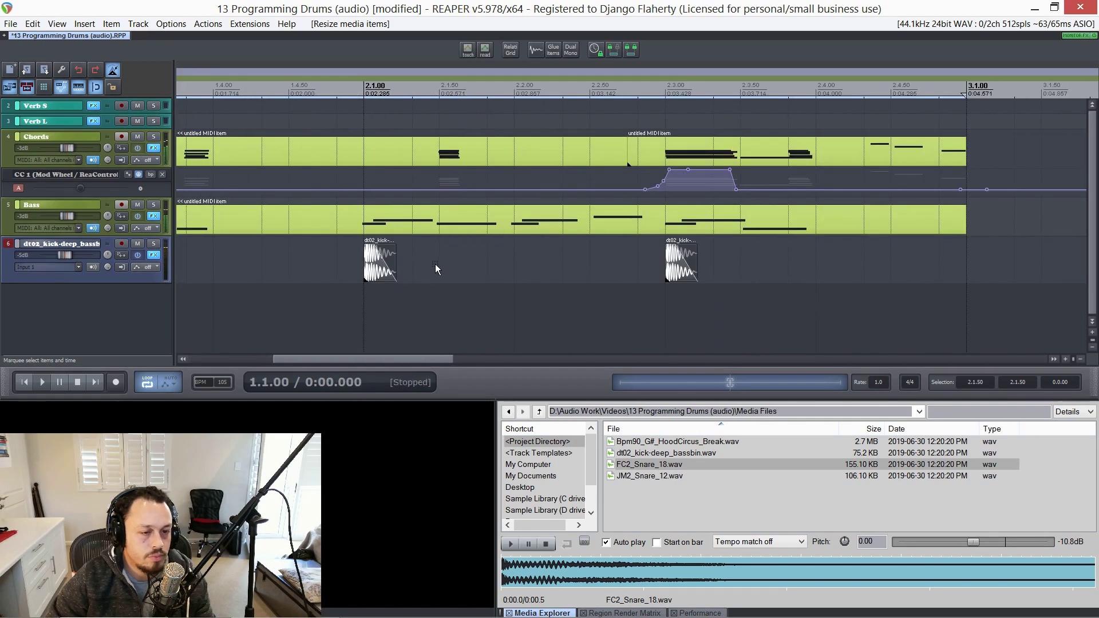
# Duplicate the kick at 2.1.00 half a beat later to 2.1.50 and play the result
pyautogui.moveTo(437, 265); pyautogui.dragTo(361, 260)
pyautogui.hotkey('ctrl', 'd')
pyautogui.scroll(-2, 358, 260)
pyautogui.click(293, 264)
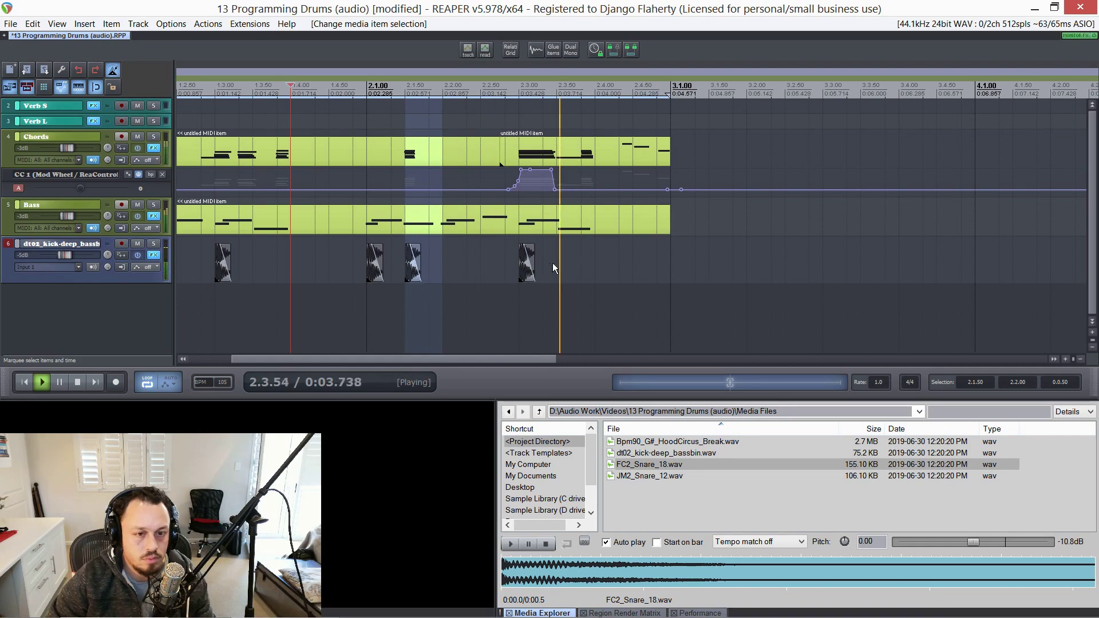
pyautogui.press('space')
# Duplicate the kick at 2.1.50 to the swung position 2.2.32 and play the pattern
pyautogui.moveTo(468, 263); pyautogui.dragTo(403, 267)
pyautogui.hotkey('ctrl', 'd')
pyautogui.moveTo(336, 267); pyautogui.dragTo(340, 268)
pyautogui.press('space')
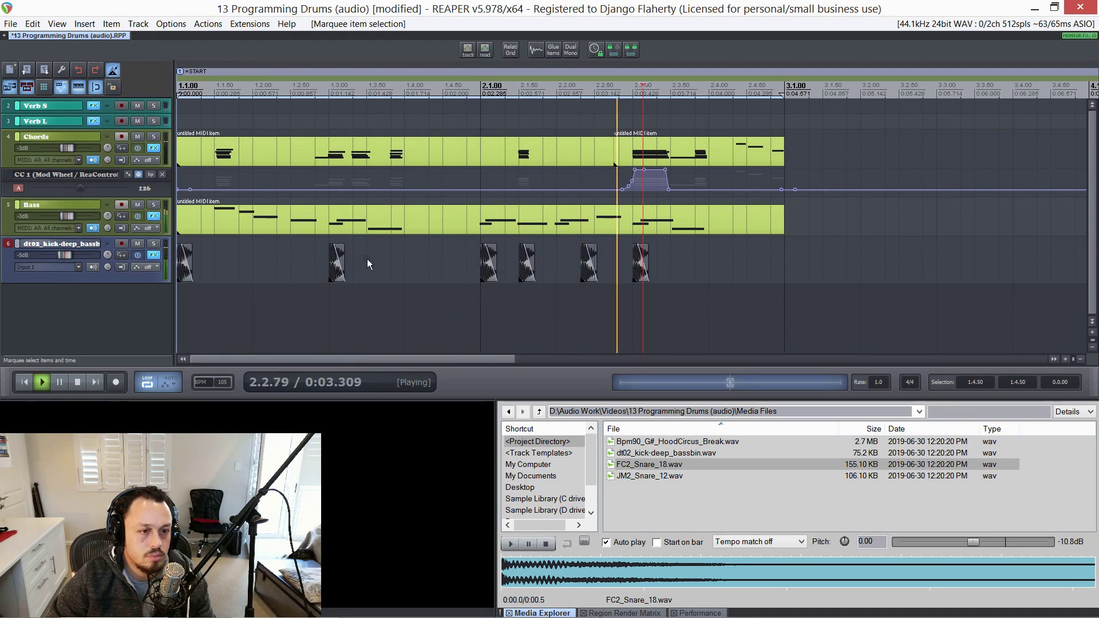
# Duplicate the kicks at 1.3.00 and 2.3.00 half a beat later, to 1.3.50 and 2.3.50
pyautogui.moveTo(366, 259); pyautogui.dragTo(336, 266)
pyautogui.hotkey('ctrl', 'd')
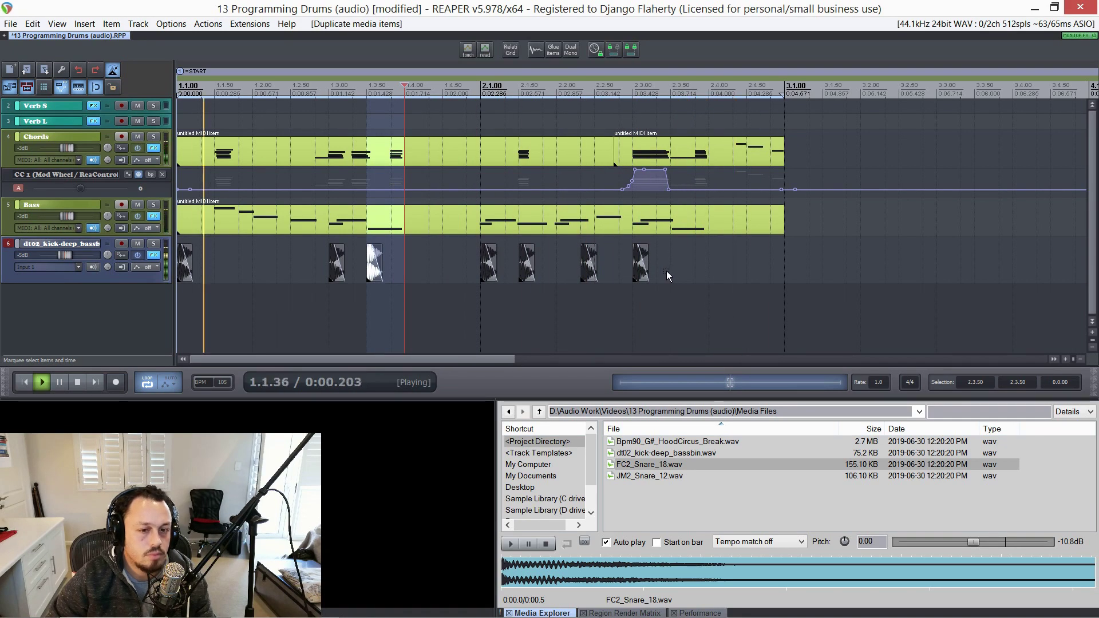
pyautogui.moveTo(666, 270); pyautogui.dragTo(630, 273)
pyautogui.hotkey('ctrl', 'd')
# Delete the kick at 2.1.50 and duplicate the kicks at 1.1.00 and 2.1.00 to 1.1.82 and 2.1.82
pyautogui.moveTo(544, 255); pyautogui.dragTo(521, 274)
pyautogui.press('Delete')
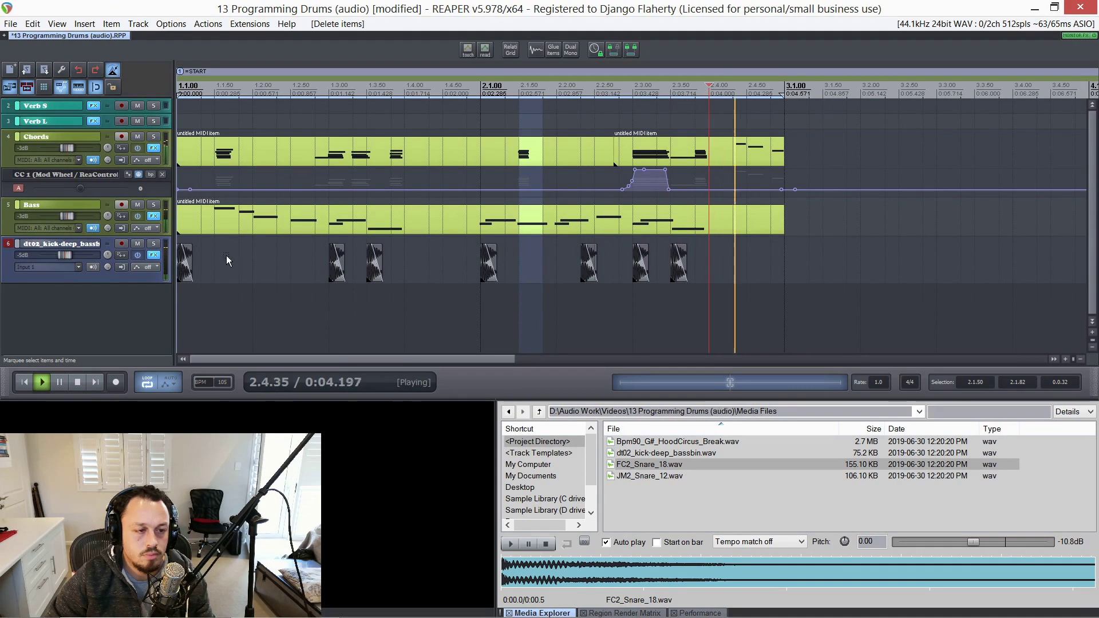
pyautogui.moveTo(240, 264); pyautogui.dragTo(150, 273)
pyautogui.hotkey('ctrl', 'd')
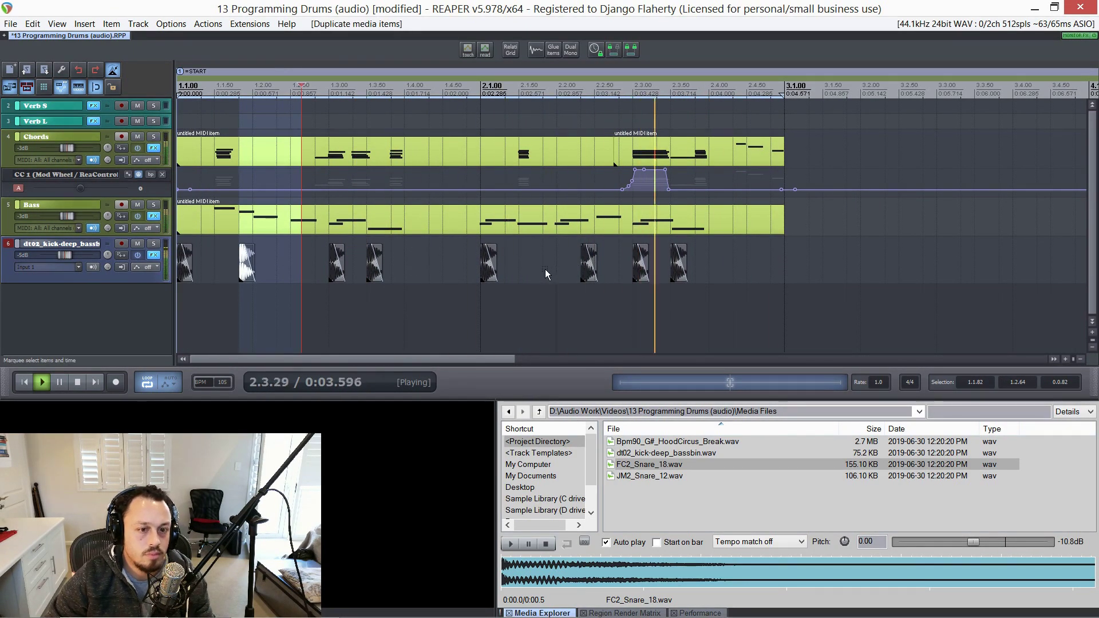
pyautogui.moveTo(545, 269); pyautogui.dragTo(478, 271)
pyautogui.hotkey('ctrl', 'd')
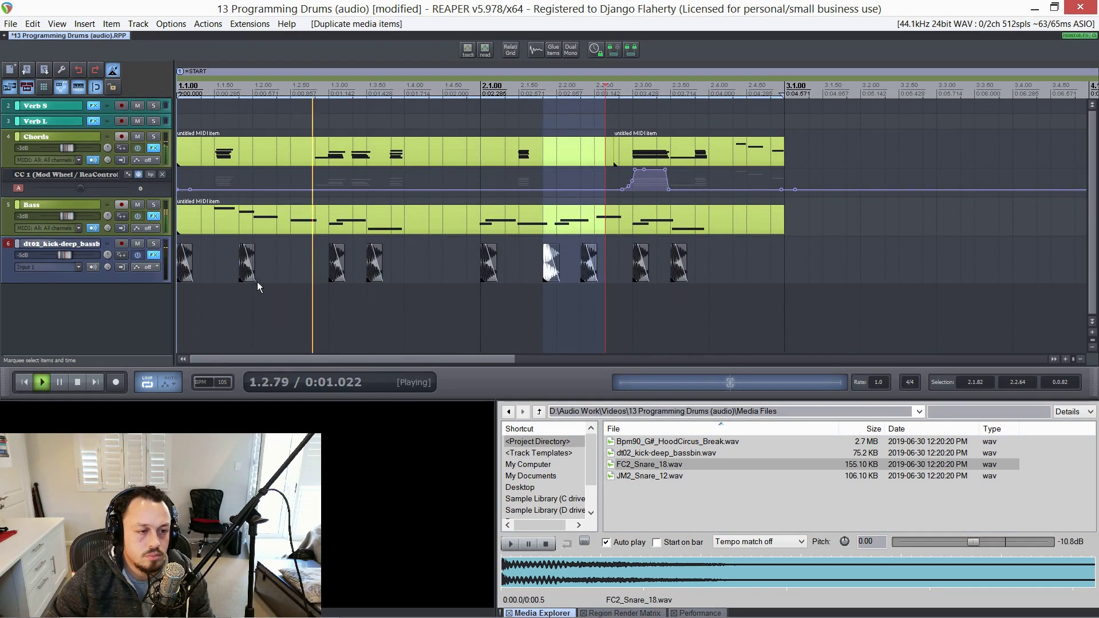
pyautogui.press('space')
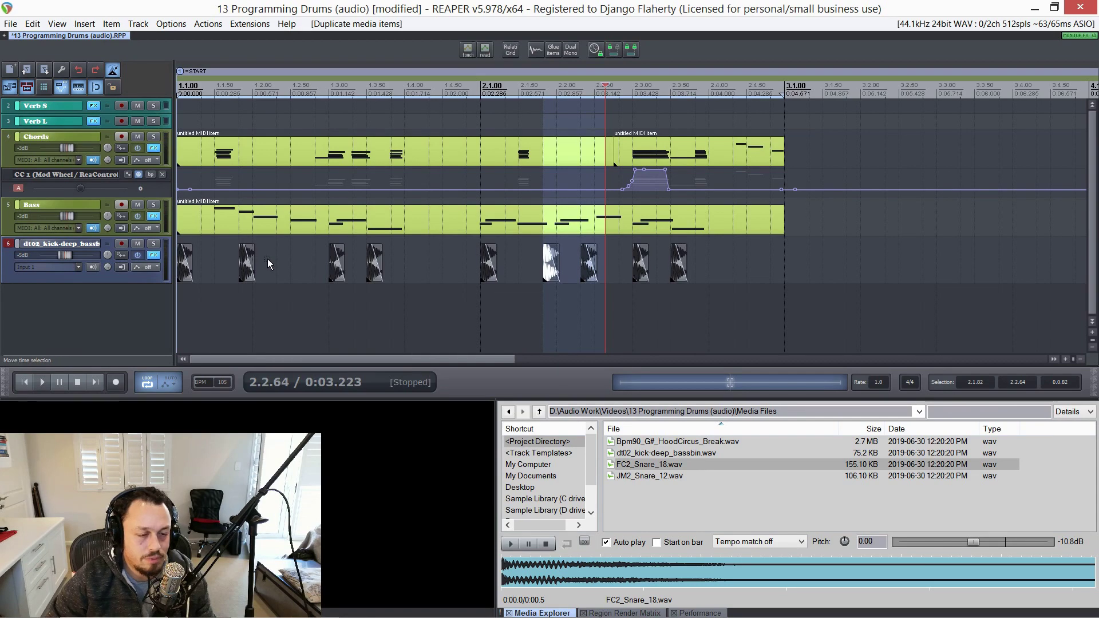
# Select the kicks at 1.1.82 and 2.1.82 and lower their item volume together
pyautogui.moveTo(267, 259); pyautogui.dragTo(233, 279)
pyautogui.scroll(2, 277, 252)
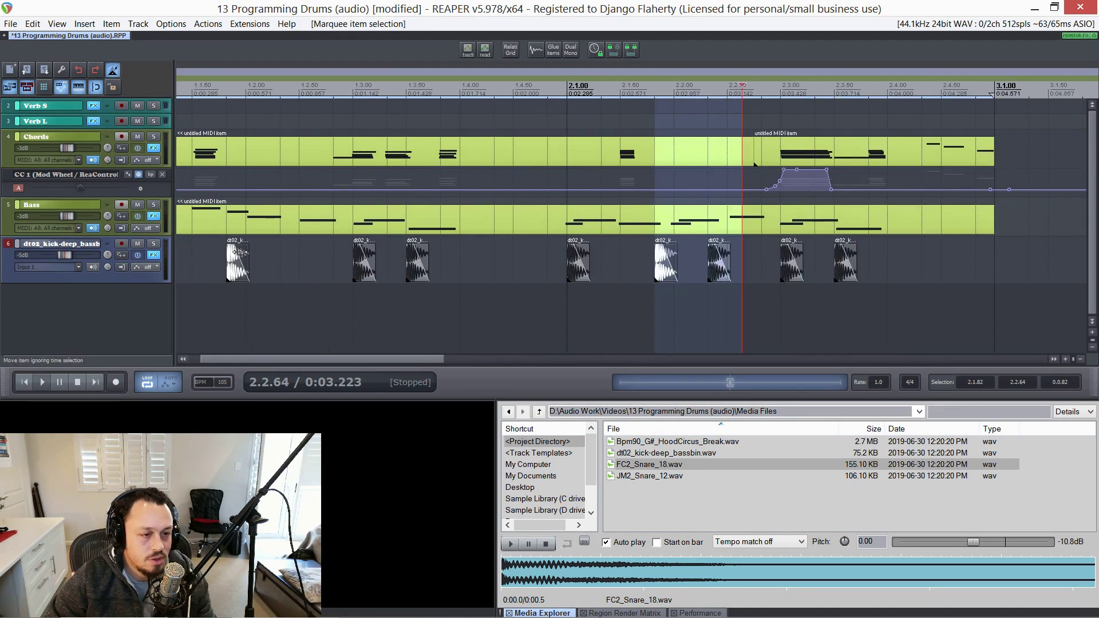
pyautogui.click(238, 261)
pyautogui.moveTo(669, 273); pyautogui.dragTo(668, 273)
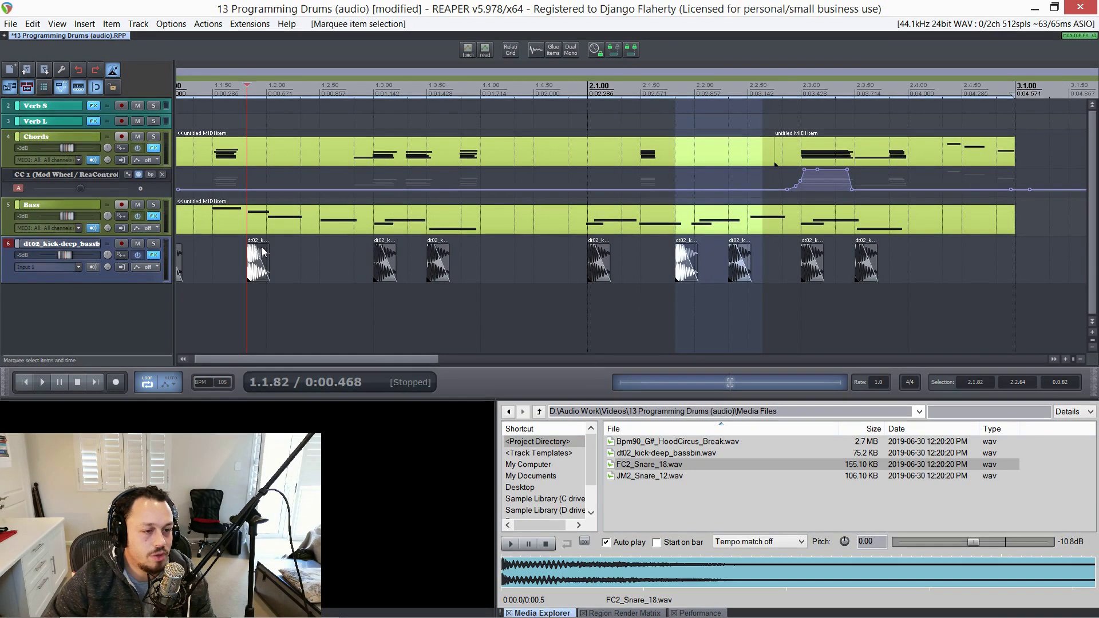
pyautogui.scroll(4, 250, 252)
pyautogui.moveTo(257, 241); pyautogui.dragTo(252, 254)
pyautogui.scroll(-5, 235, 263)
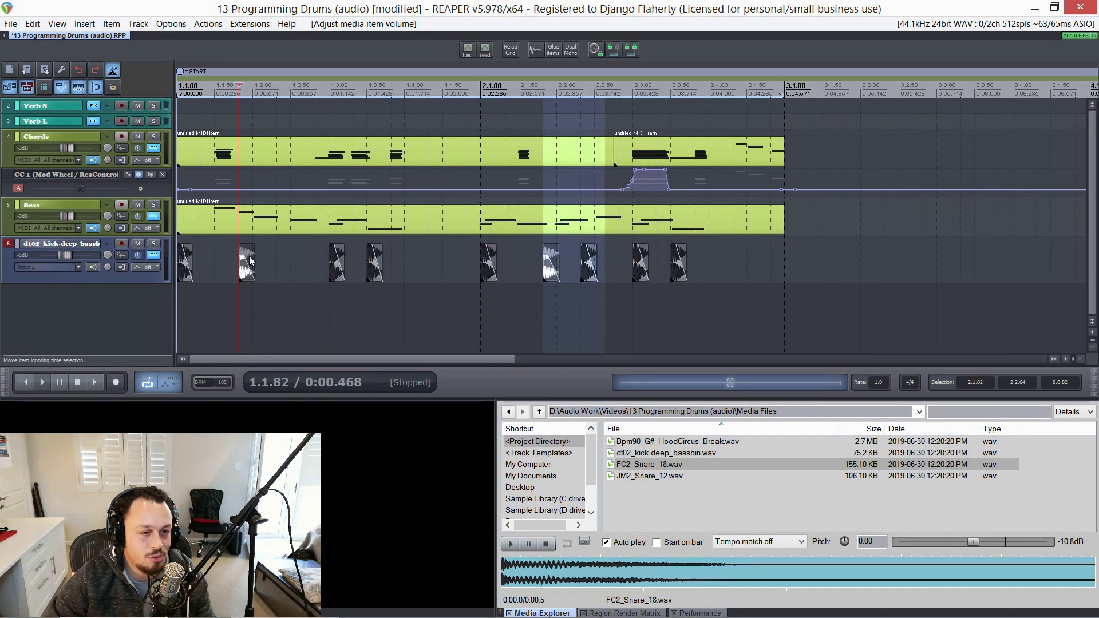
# Play the pattern and lower the item volume of the kick at 2.1.82 to -5.16 dB
pyautogui.press('space')
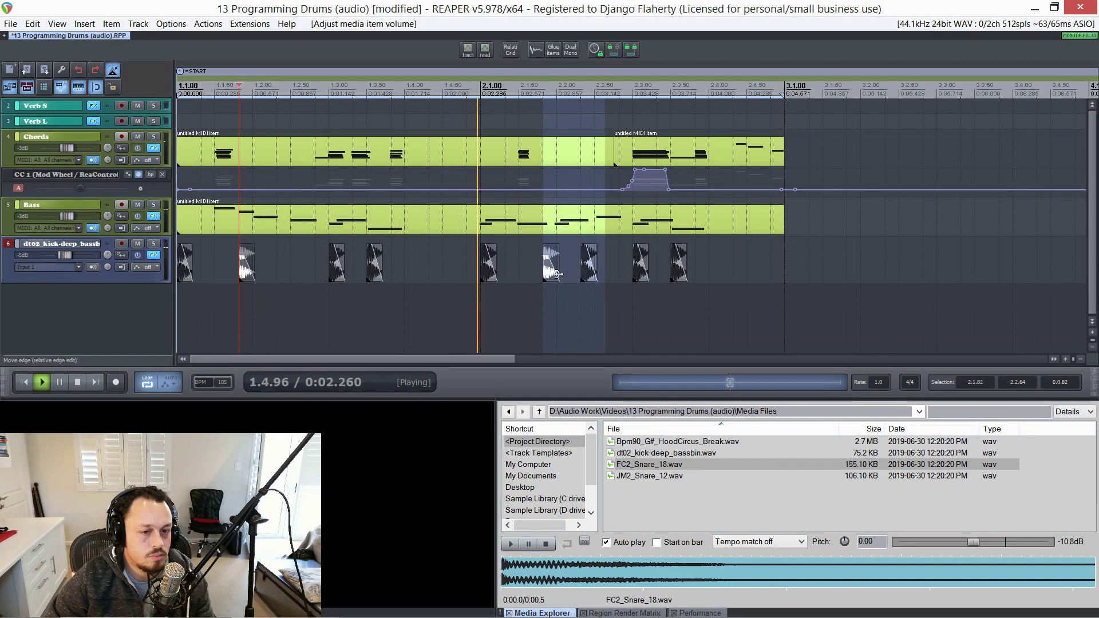
pyautogui.scroll(2, 528, 286)
pyautogui.scroll(3, 537, 254)
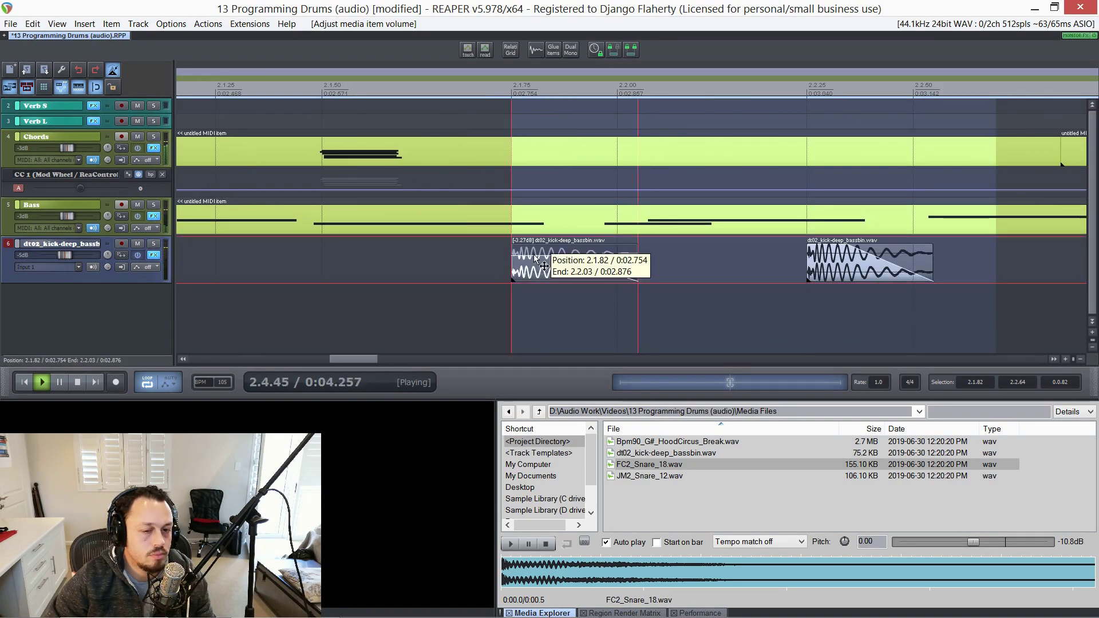
pyautogui.click(531, 256)
pyautogui.moveTo(531, 255); pyautogui.dragTo(531, 261)
pyautogui.scroll(-8, 530, 260)
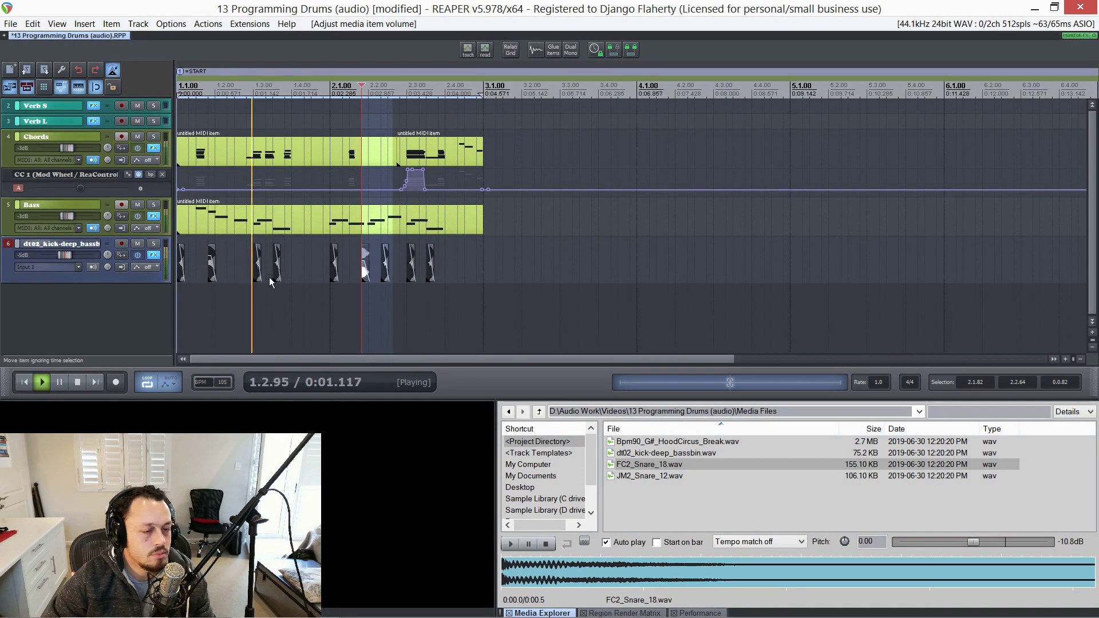
# Replace the kick at 1.1.82 with a copy of the -5.16 dB kick from 2.1.82
pyautogui.scroll(4, 222, 264)
pyautogui.moveTo(325, 264); pyautogui.dragTo(276, 256)
pyautogui.press('Delete')
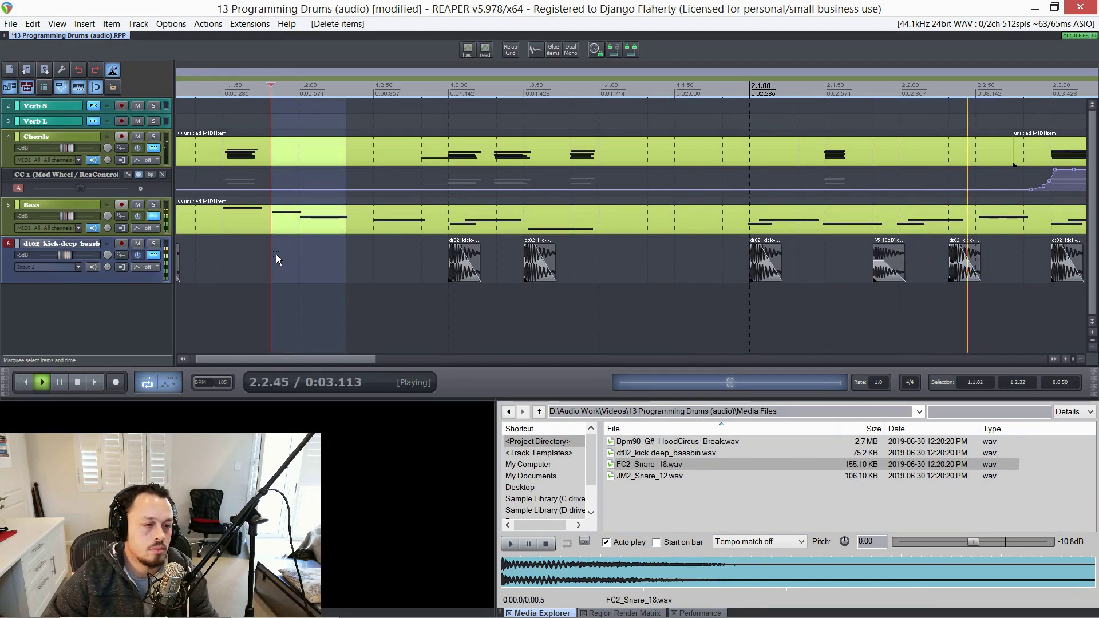
pyautogui.hotkey('ctrl', 'z')
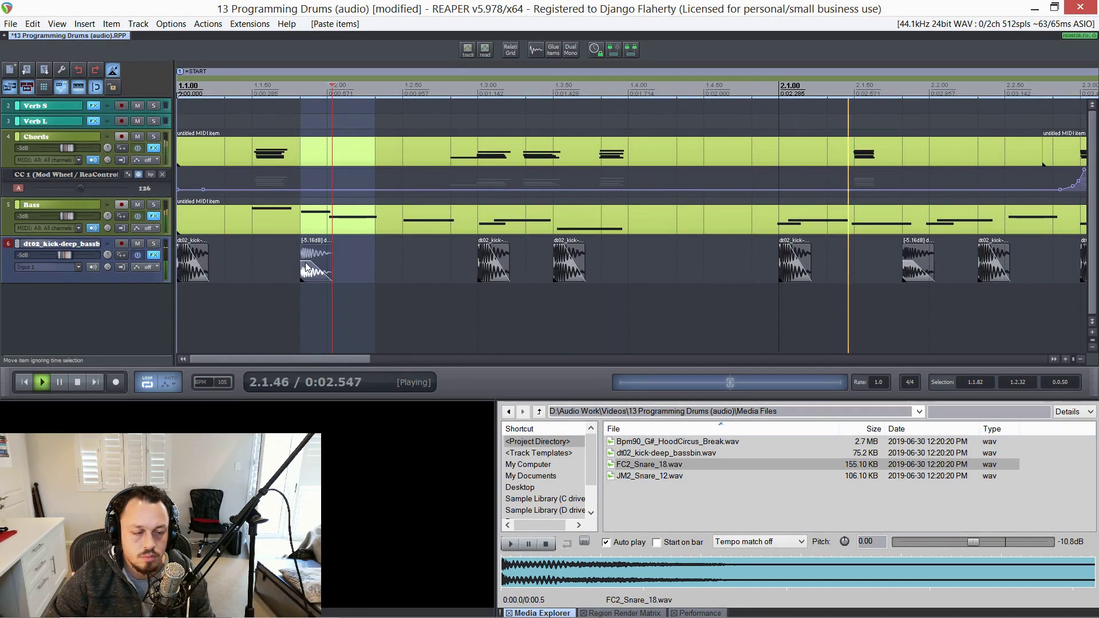
# Replace the kick at 2.2.32 with a duplicate of the quieter kick at 2.1.82 and play the pattern
pyautogui.scroll(-4, 306, 264)
pyautogui.scroll(4, 467, 268)
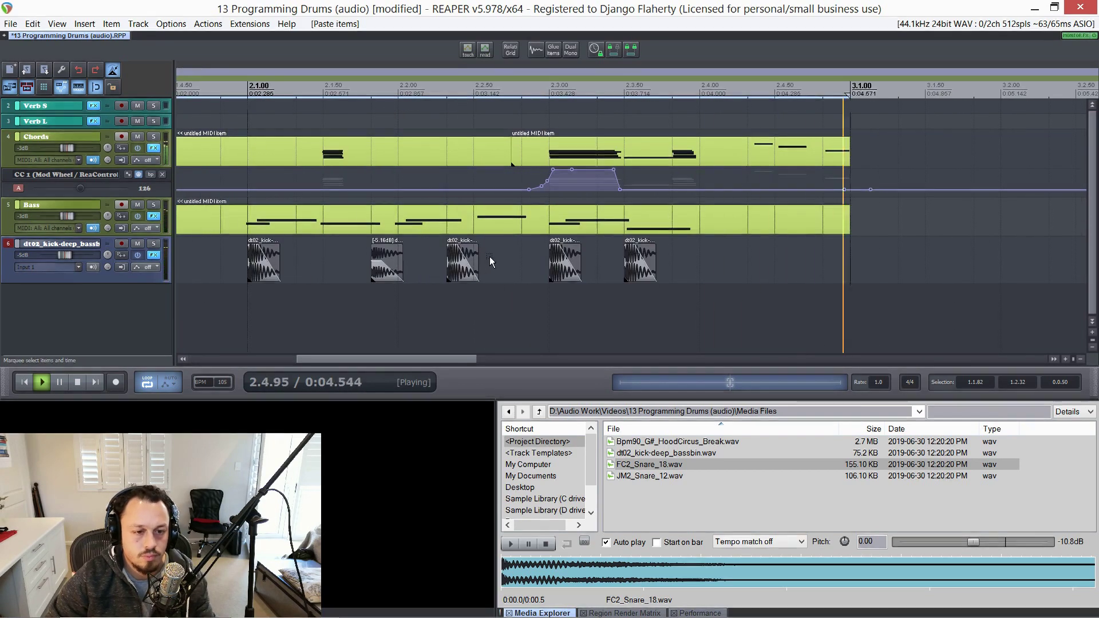
pyautogui.click(465, 268)
pyautogui.press('Delete')
pyautogui.moveTo(447, 266); pyautogui.dragTo(380, 269)
pyautogui.hotkey('ctrl', 'd')
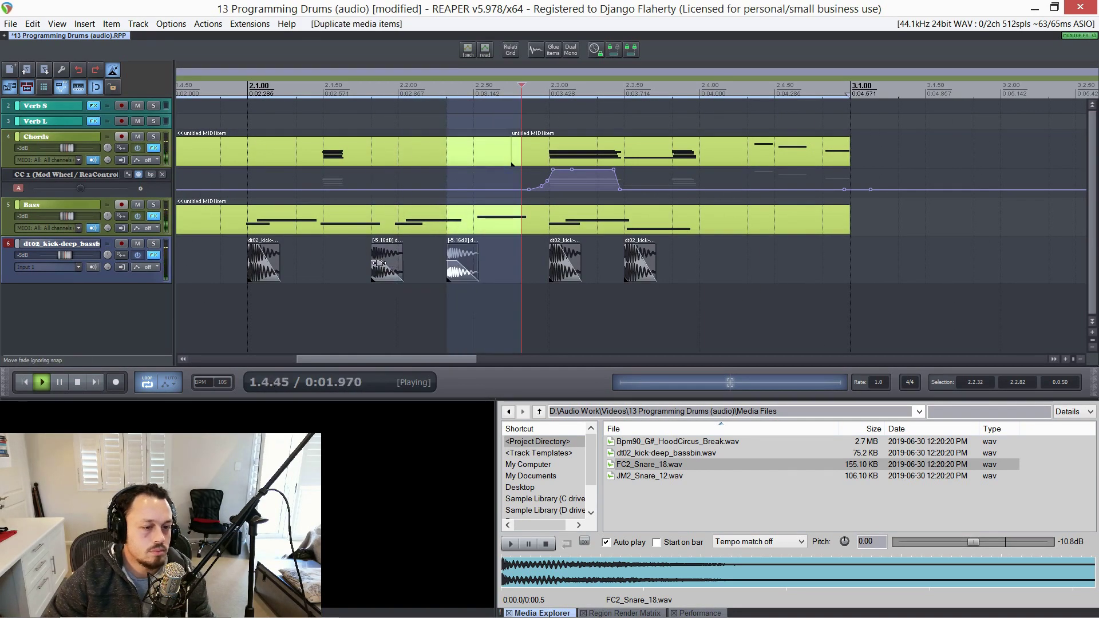
pyautogui.scroll(-3, 380, 270)
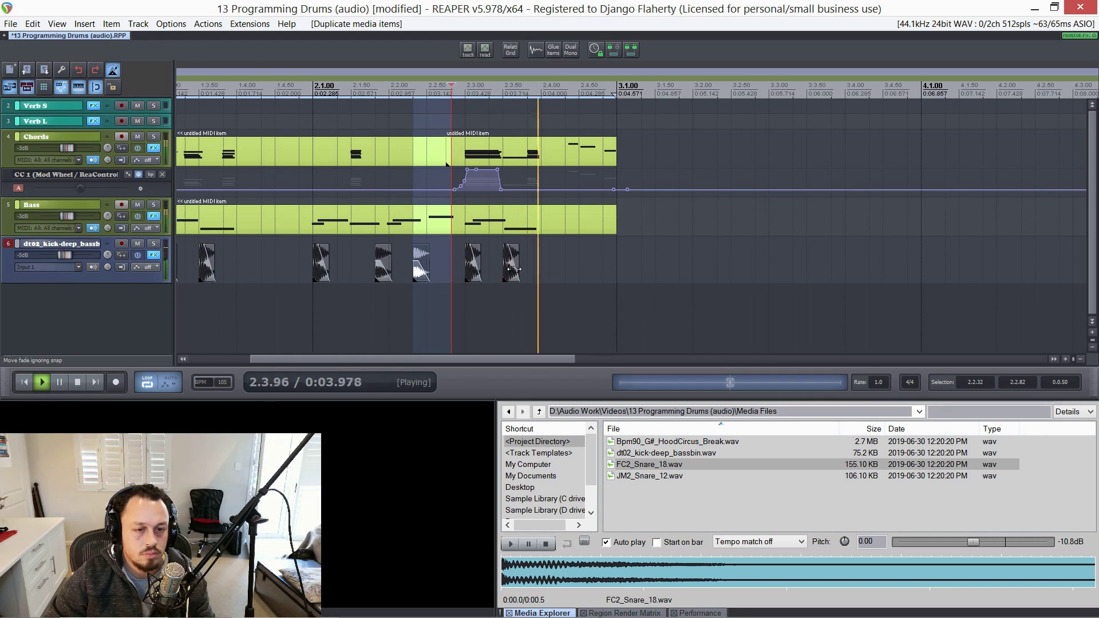
pyautogui.press('space')
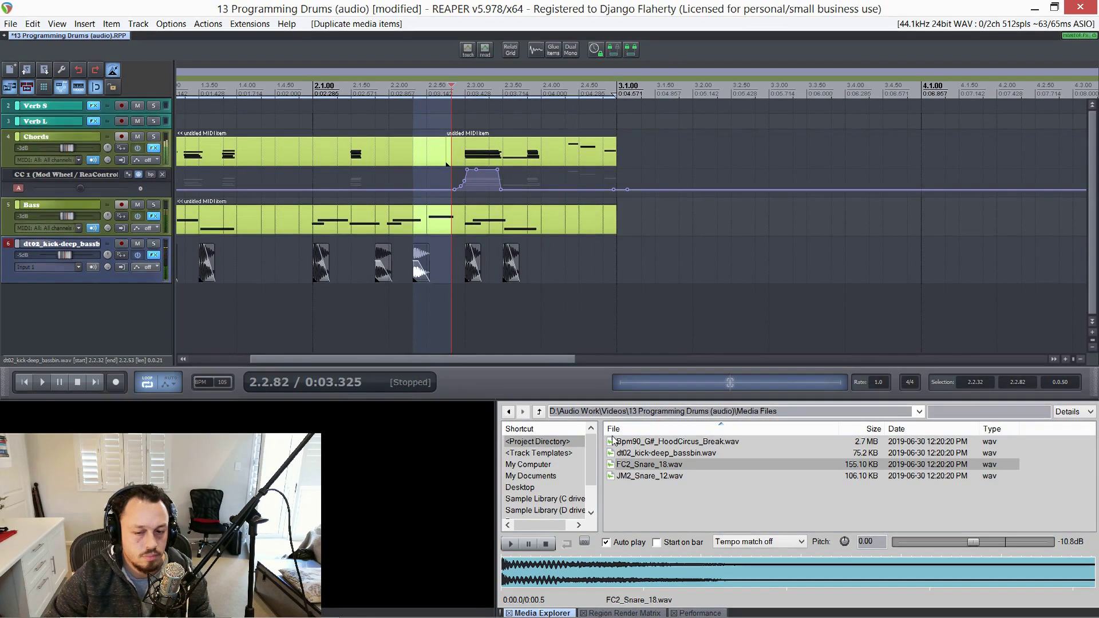
# Audition JM2_Snare_12.wav and FC2_Snare_18.wav, and insert JM2_Snare_12.wav on a new track below the kick
pyautogui.click(655, 475)
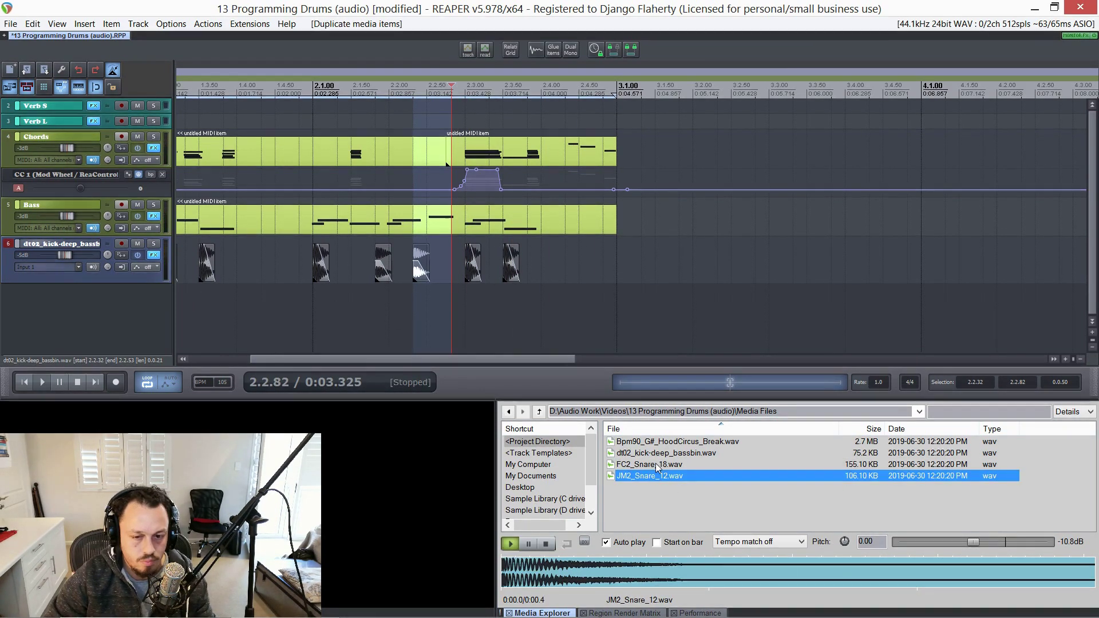
pyautogui.click(655, 464)
pyautogui.click(659, 476)
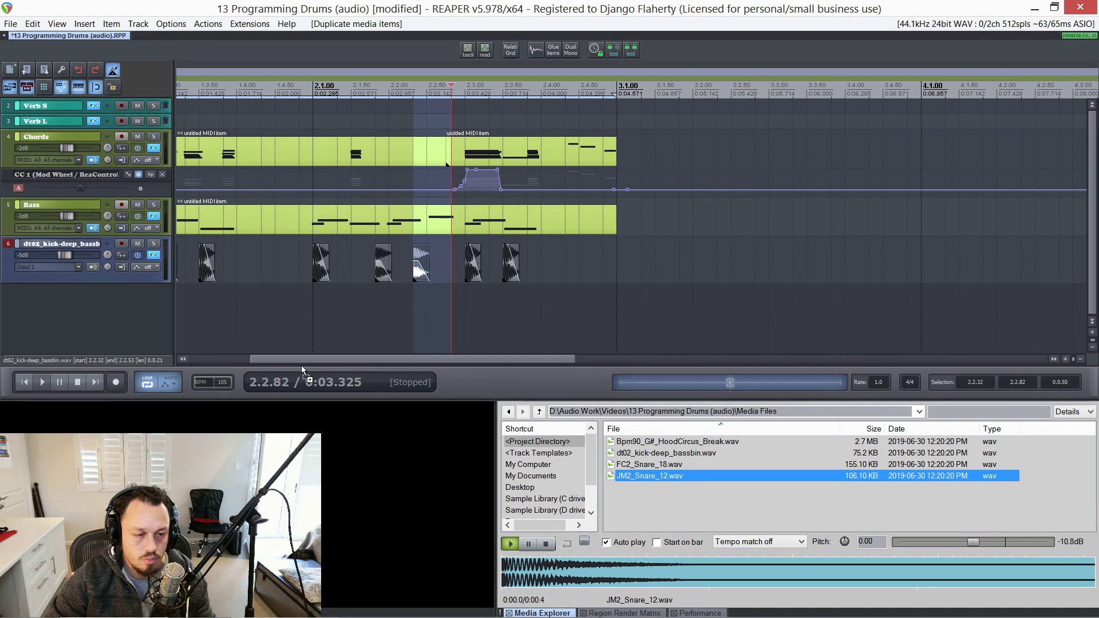
pyautogui.moveTo(302, 366); pyautogui.dragTo(212, 308)
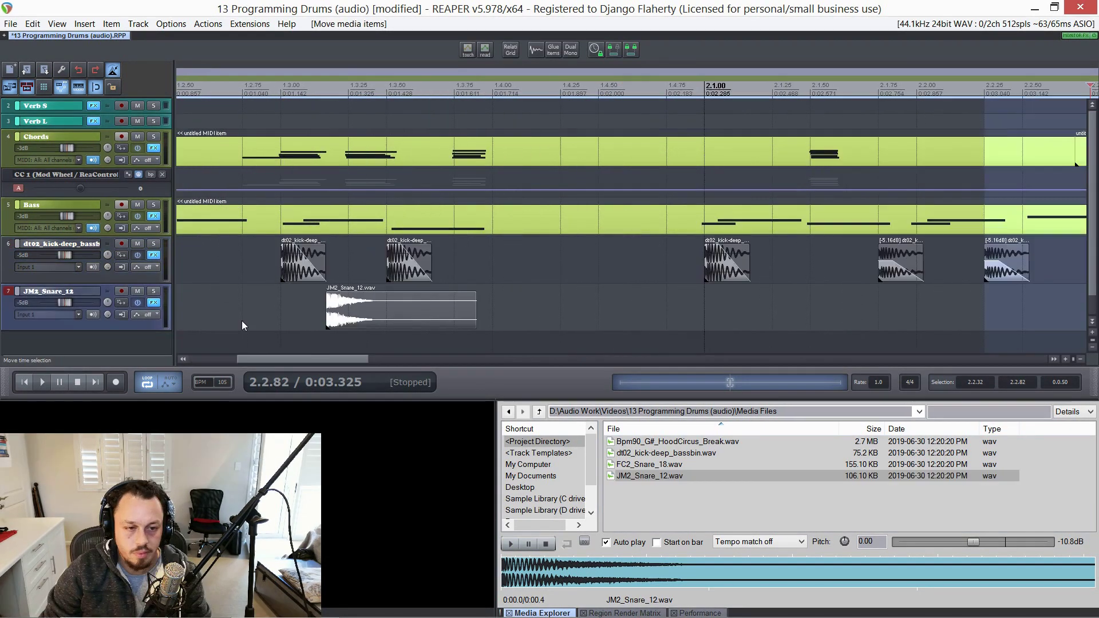
# Move the snare item back to around beat 2 of bar 1, using the quarter-note grid
pyautogui.scroll(-6, 242, 321)
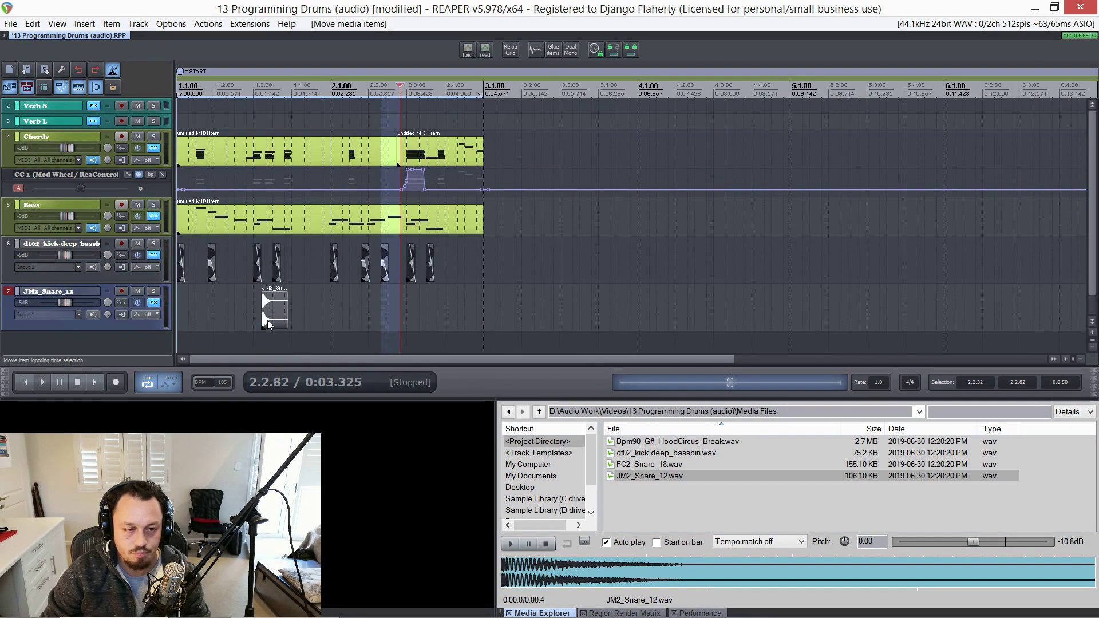
pyautogui.moveTo(266, 321); pyautogui.dragTo(234, 321)
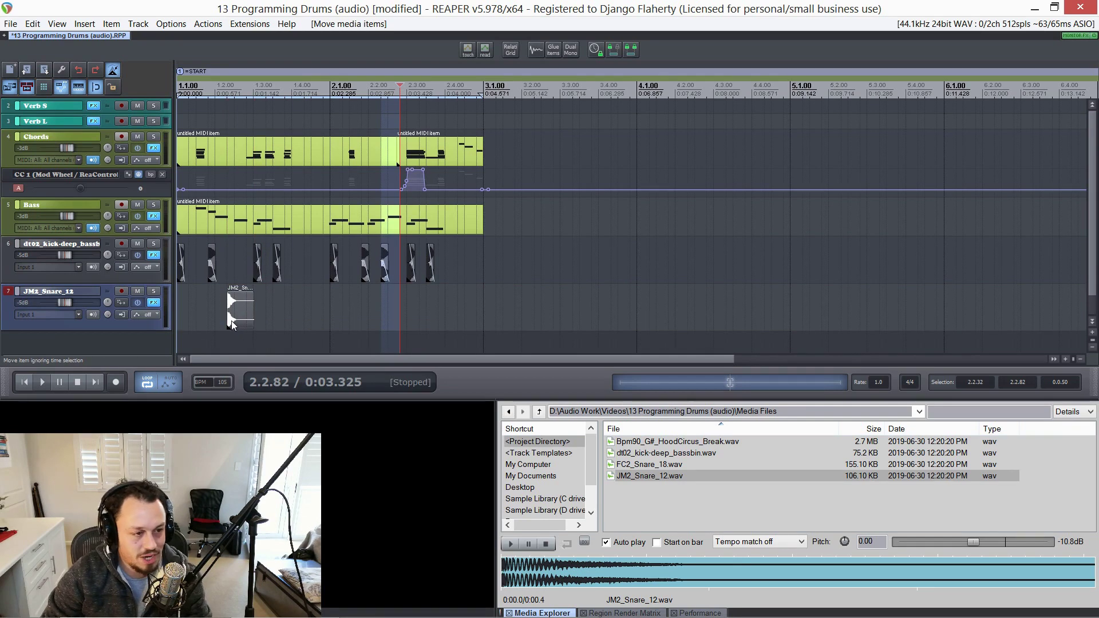
pyautogui.press('4')
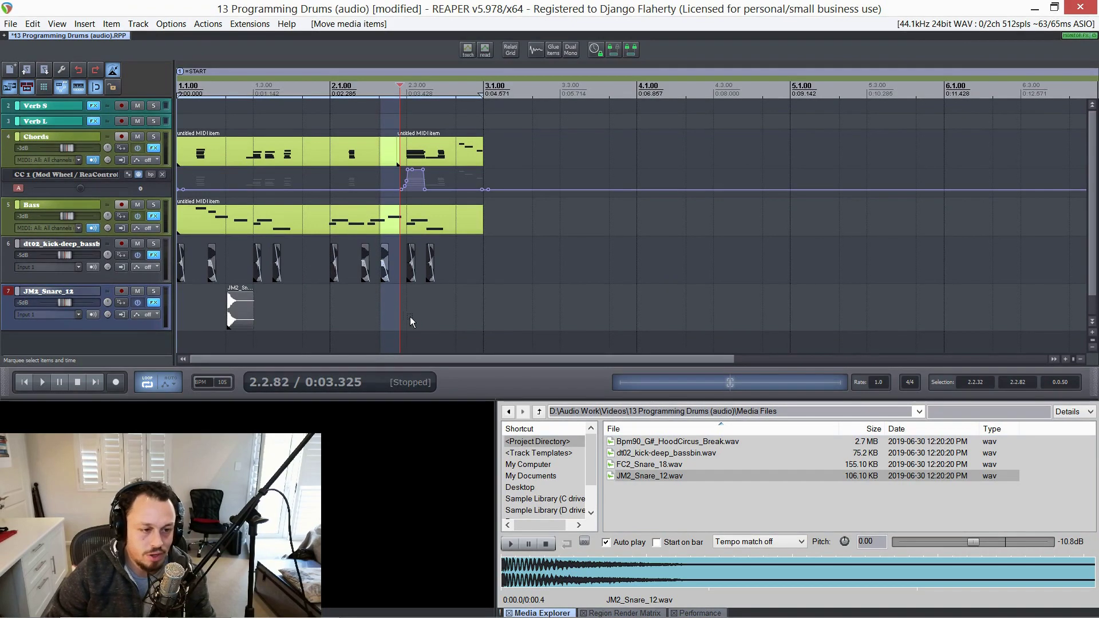
pyautogui.hotkey('alt', 's')
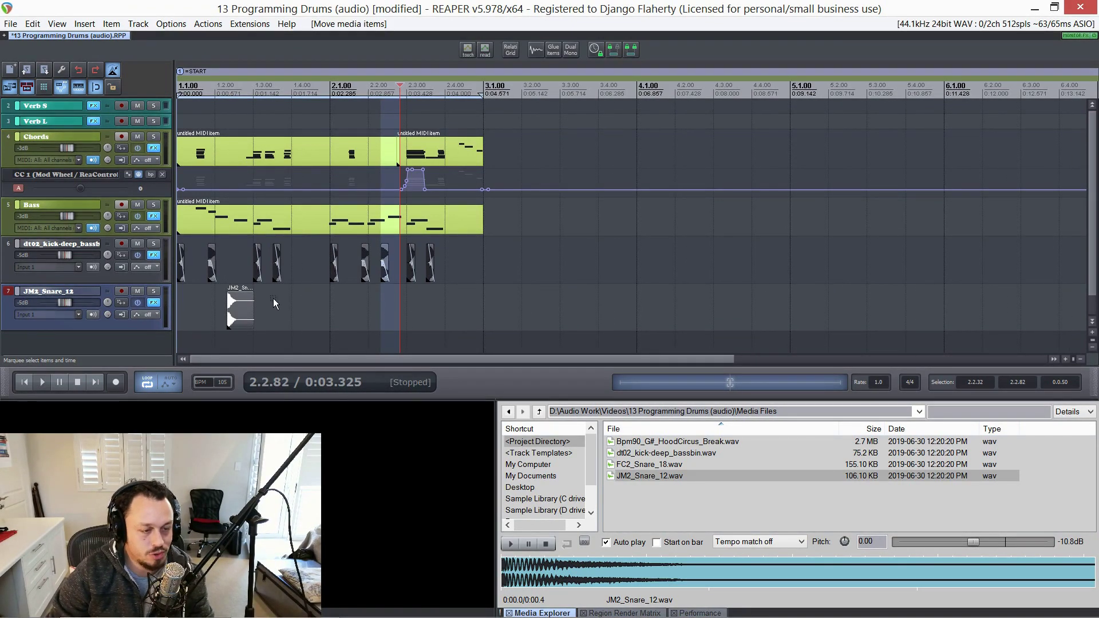
pyautogui.moveTo(235, 314); pyautogui.dragTo(223, 313)
# Play the pattern from the start and align the first snare exactly to 1.2.00
pyautogui.scroll(4, 199, 315)
pyautogui.hscroll(-1, 198, 315)
pyautogui.click(197, 315)
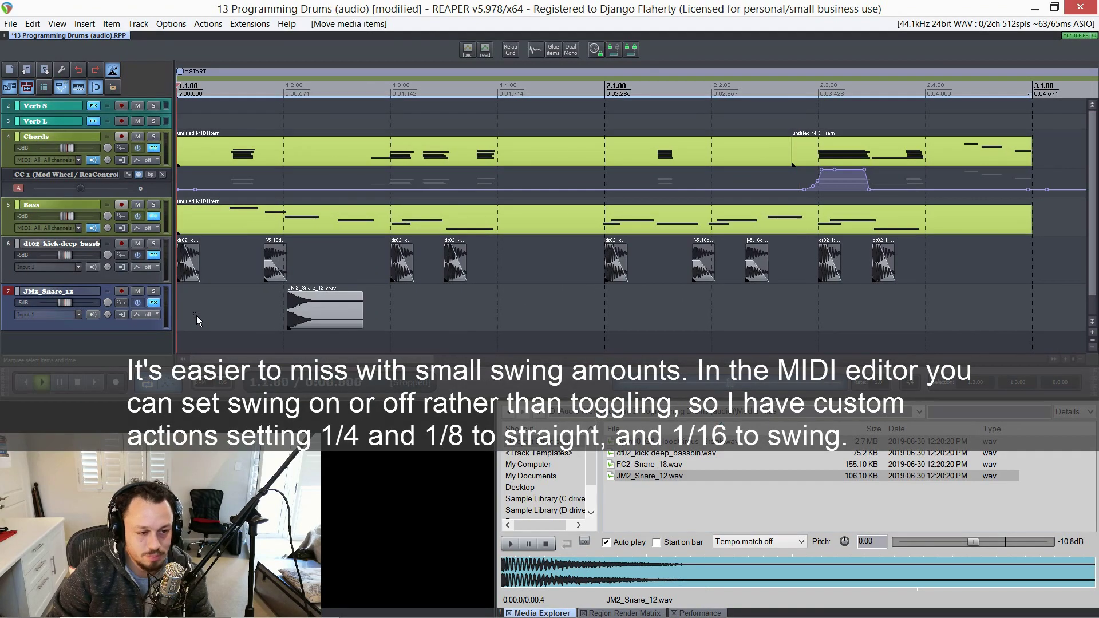
pyautogui.press('space')
pyautogui.press('space')
pyautogui.moveTo(293, 320); pyautogui.dragTo(292, 323)
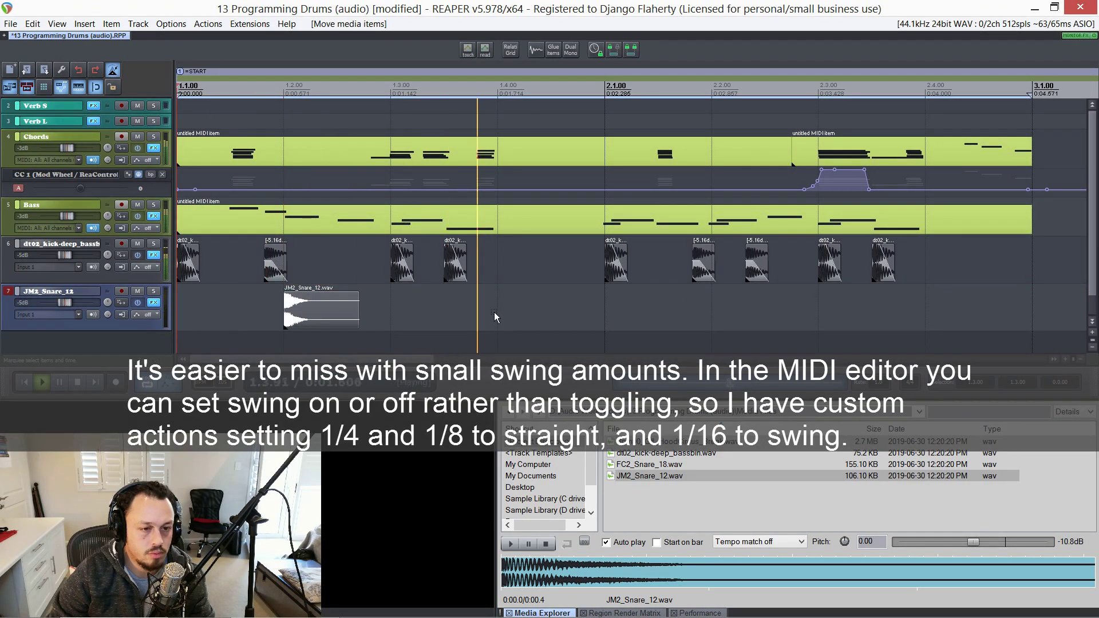
pyautogui.press('space')
# Duplicate the snare section from 1.2.00 to 1.4.00 three times along the pattern and play it from the start
pyautogui.moveTo(488, 318); pyautogui.dragTo(291, 310)
pyautogui.hotkey('ctrl', 'd')
pyautogui.hotkey('ctrl', 'd')
pyautogui.hotkey('ctrl', 'd')
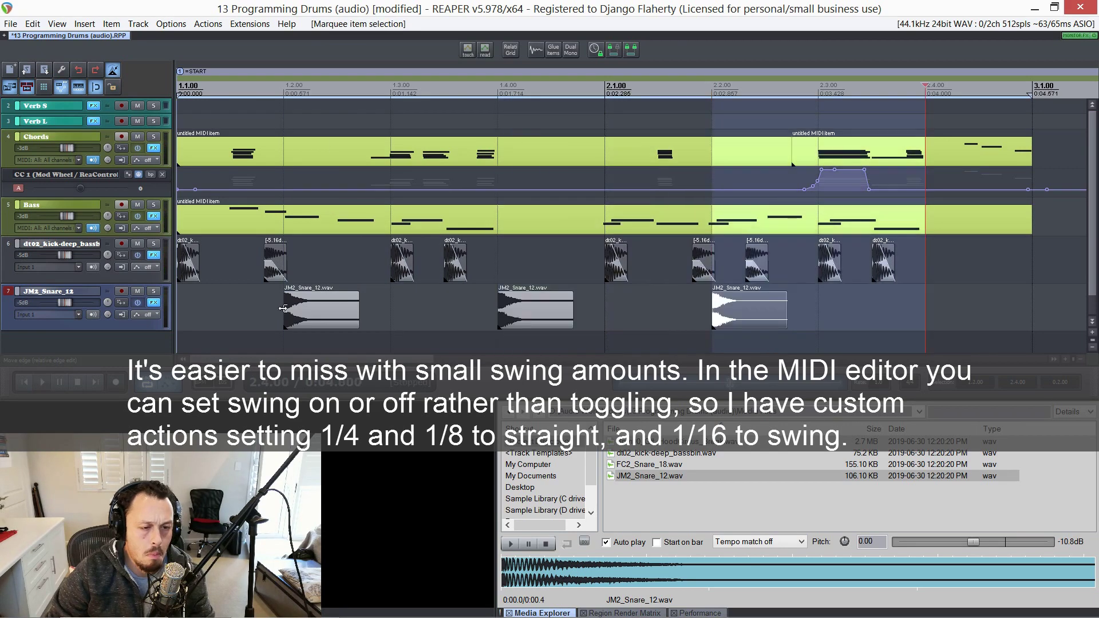
pyautogui.scroll(-3, 282, 309)
pyautogui.press('Home')
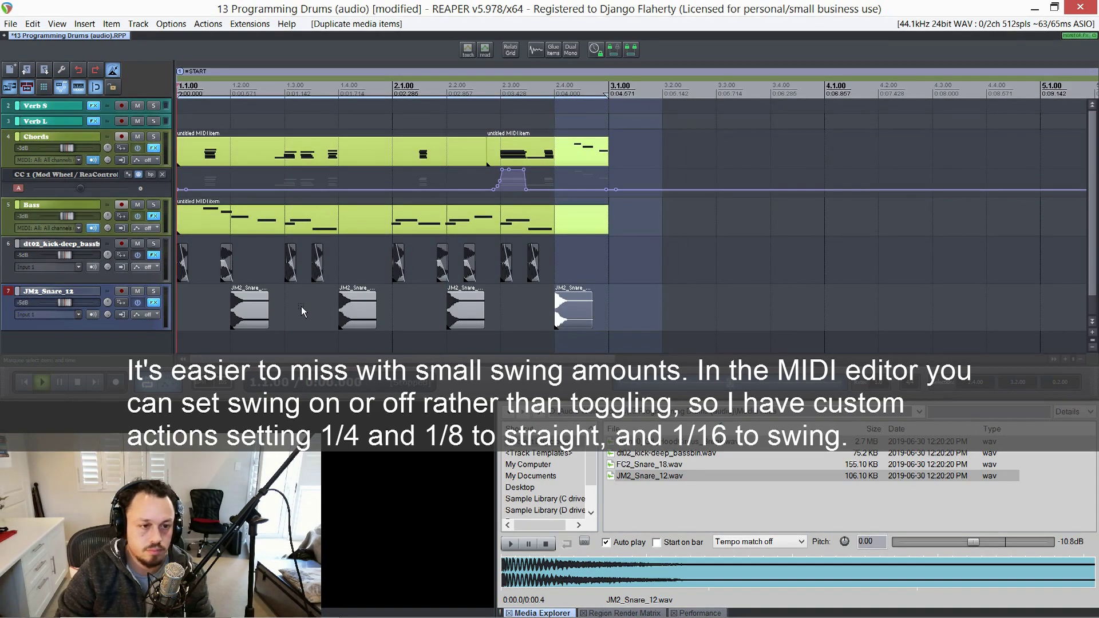
pyautogui.press('space')
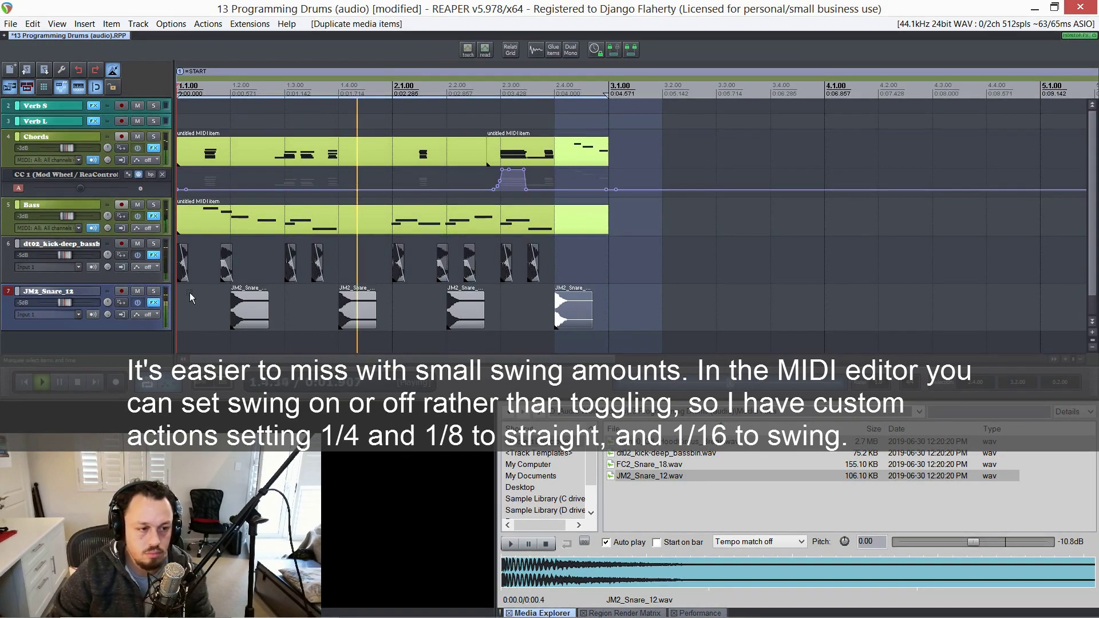
# Move the kick at 1.3.50 to 1.3.82 and place a shortened -5.16 dB kick at 2.2.82
pyautogui.moveTo(334, 258); pyautogui.dragTo(310, 267)
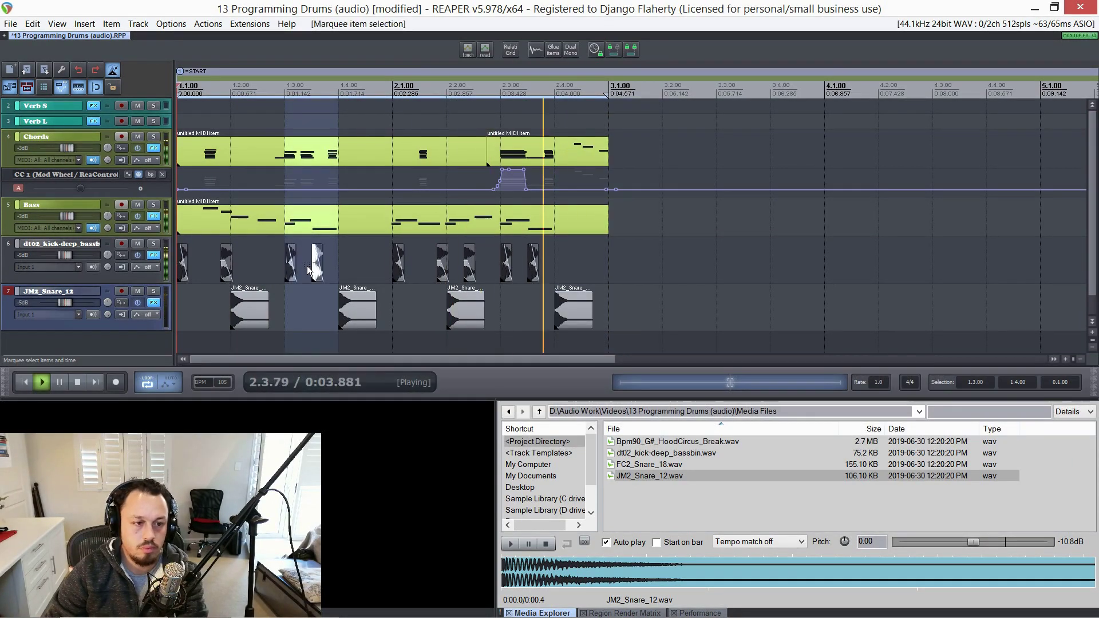
pyautogui.press('Delete')
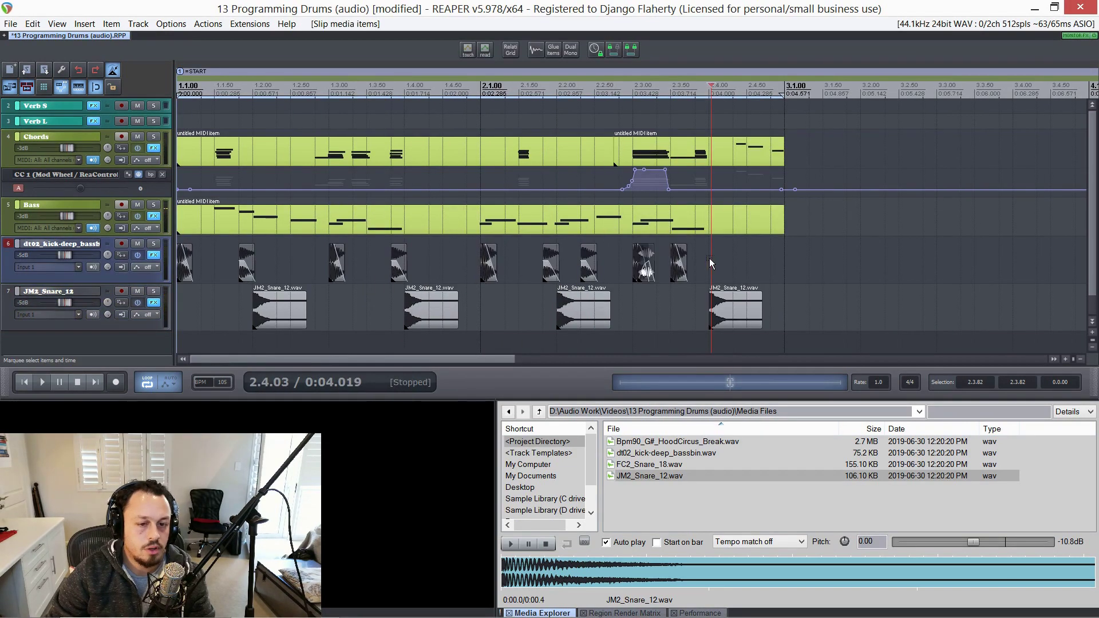
pyautogui.moveTo(678, 264); pyautogui.dragTo(604, 255)
pyautogui.scroll(3, 633, 256)
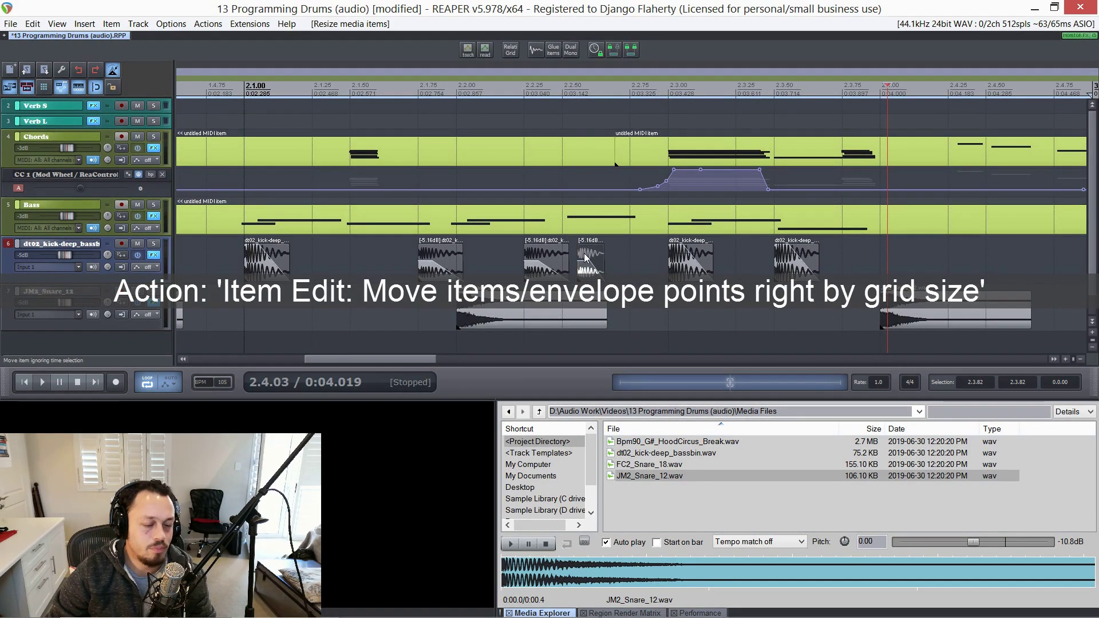
pyautogui.press('KP_6')
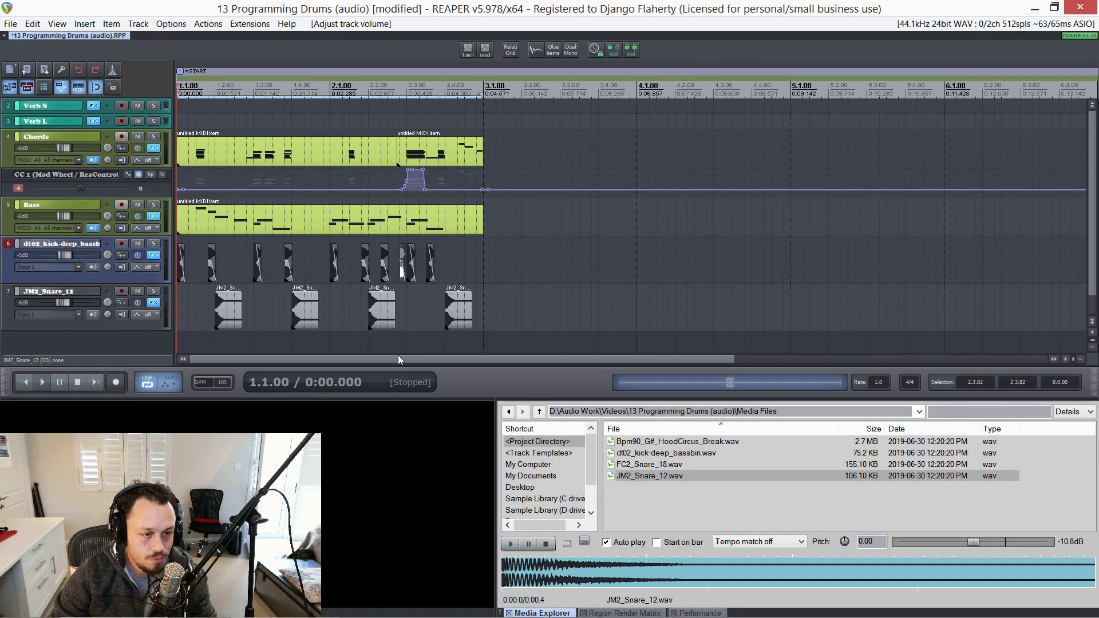
# Audition Bpm90_G#_HoodCircus_Break.wav and insert it on a new track below the snare, starting at 1.1.00
pyautogui.scroll(-1, 174, 353)
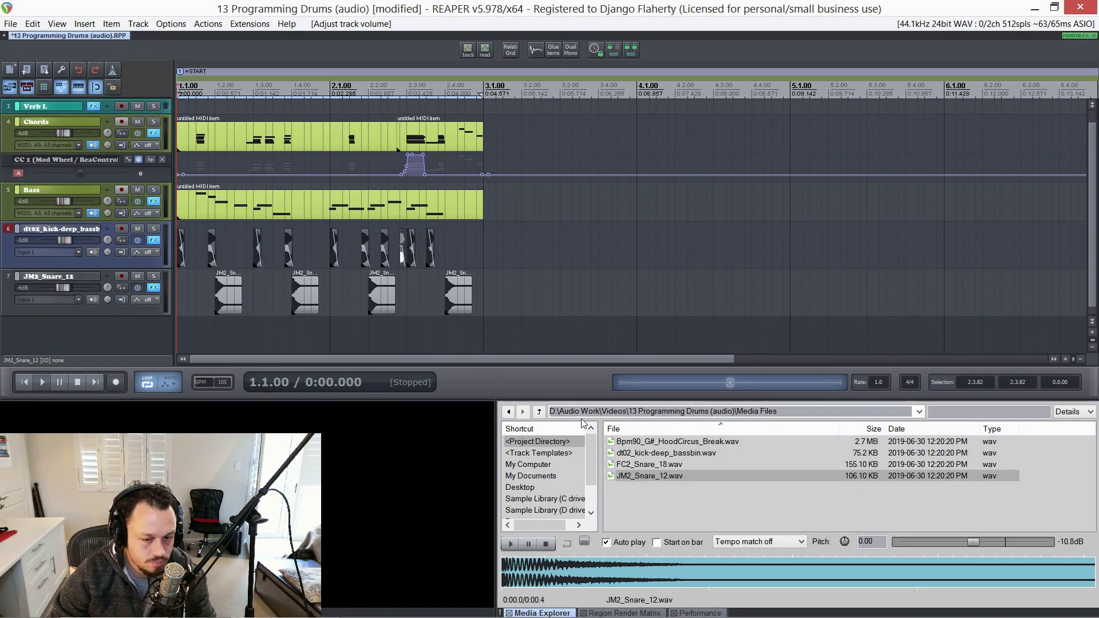
pyautogui.click(697, 445)
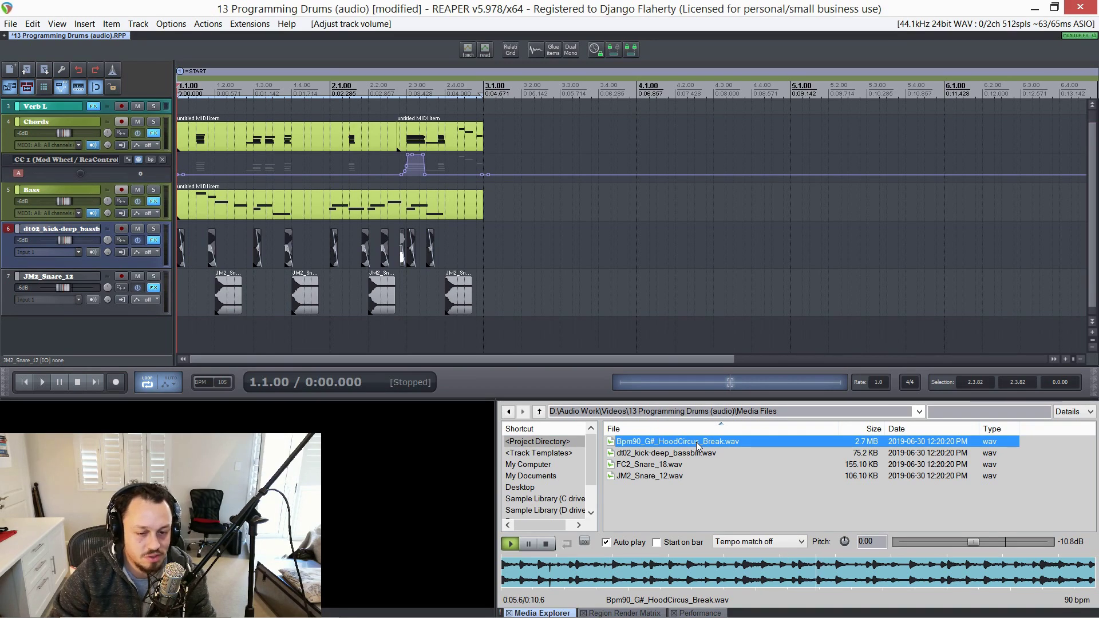
pyautogui.moveTo(699, 446)
pyautogui.mouseDown()
pyautogui.moveTo(203, 339)
pyautogui.moveTo(31, 329)
pyautogui.mouseUp()
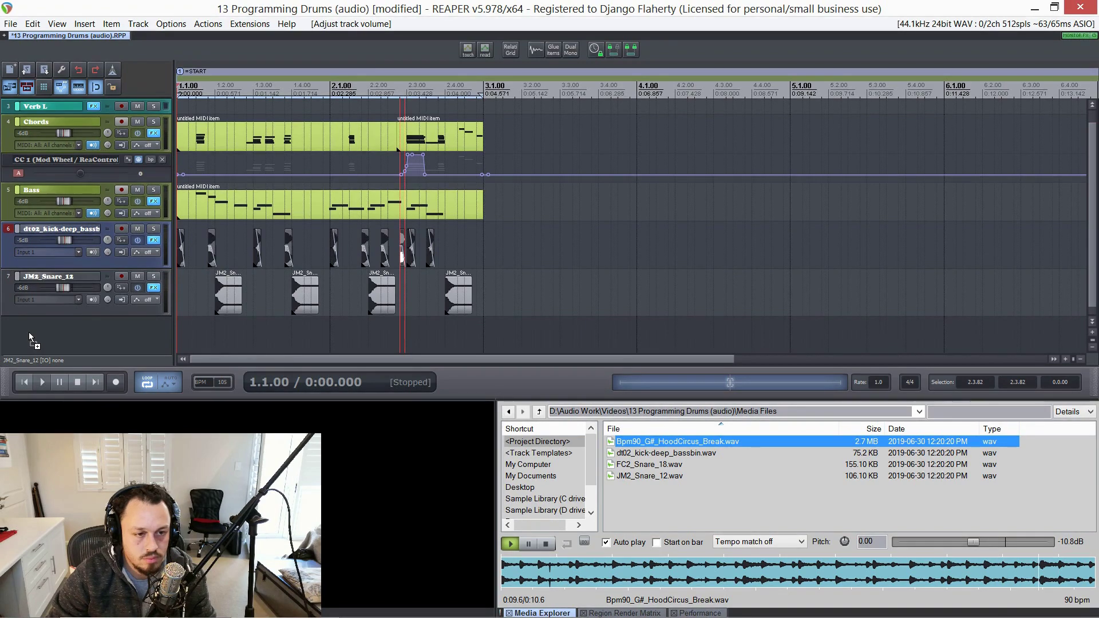
pyautogui.moveTo(29, 333); pyautogui.dragTo(29, 333)
# Time-stretch the drum break so that it ends at 5.1.00, filling four bars
pyautogui.scroll(-2, 270, 300)
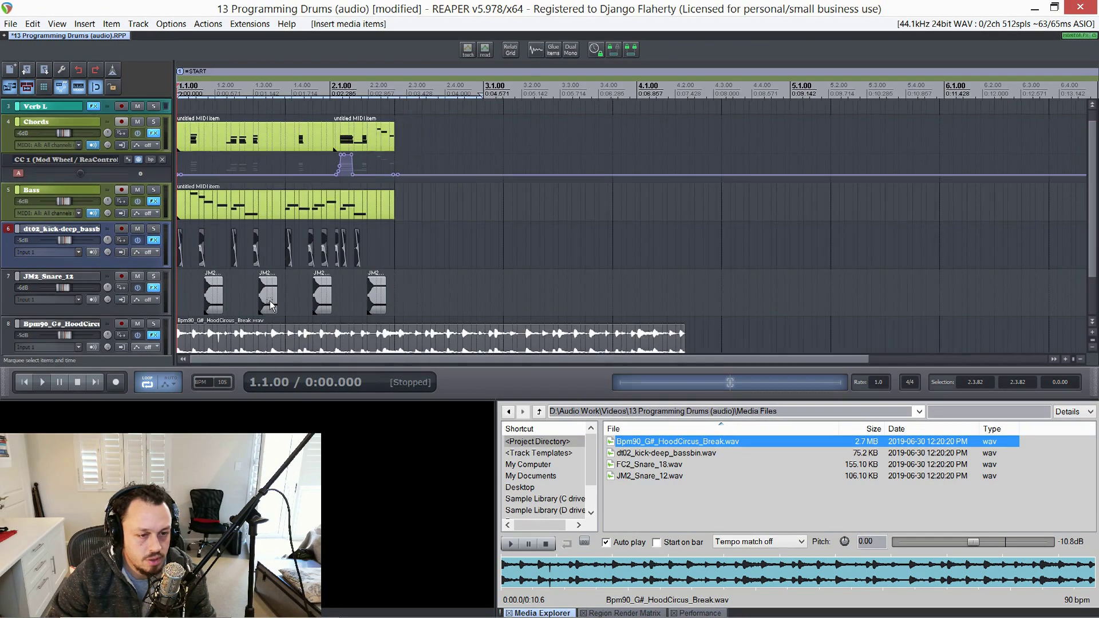
pyautogui.scroll(-2, 49, 253)
pyautogui.scroll(-1, 229, 263)
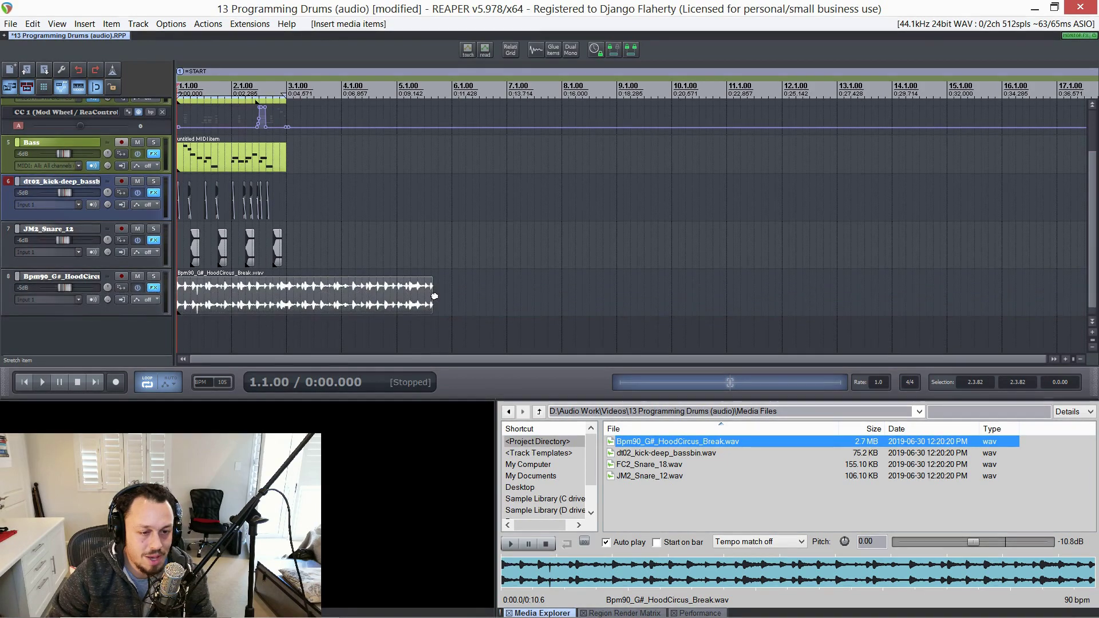
pyautogui.moveTo(435, 296); pyautogui.dragTo(397, 302)
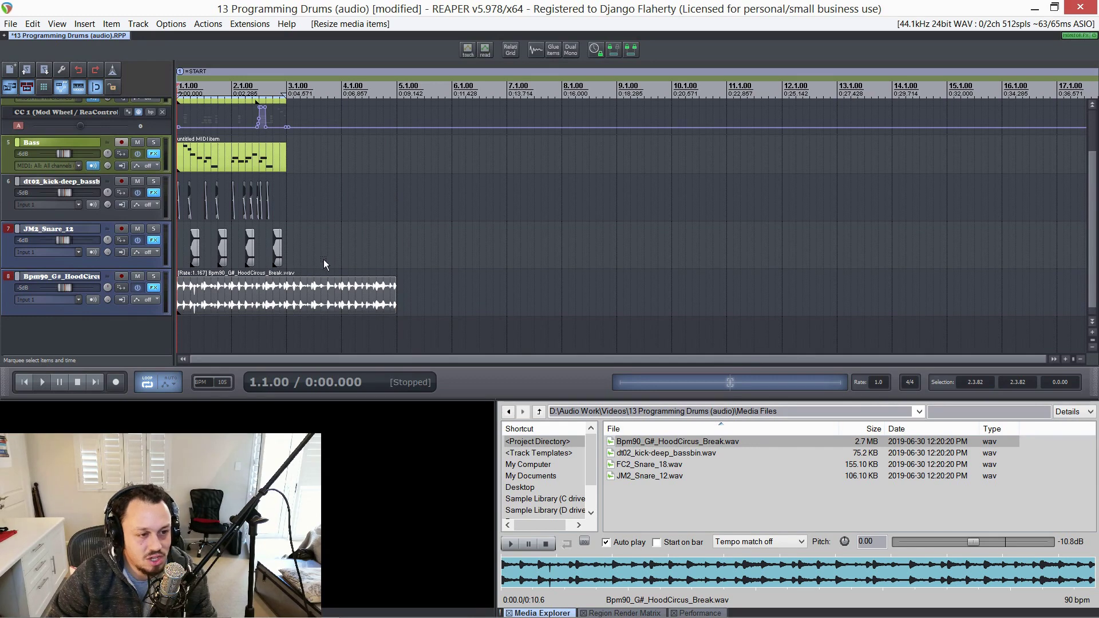
# Play the break with the pattern and trim its right edge to 3.1.00
pyautogui.press('space')
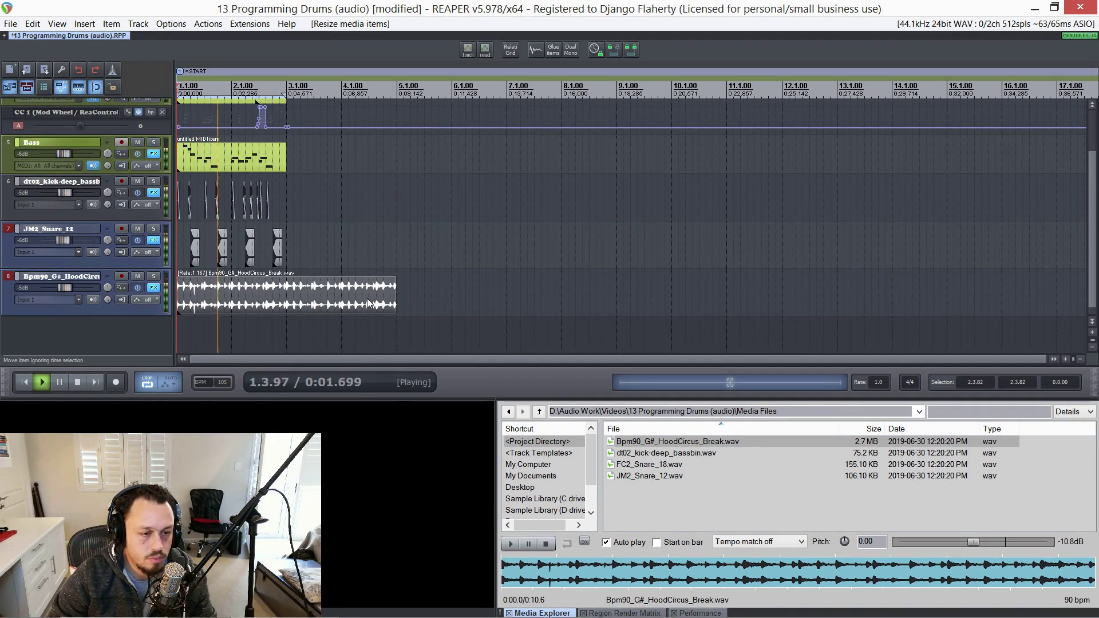
pyautogui.scroll(4, 291, 303)
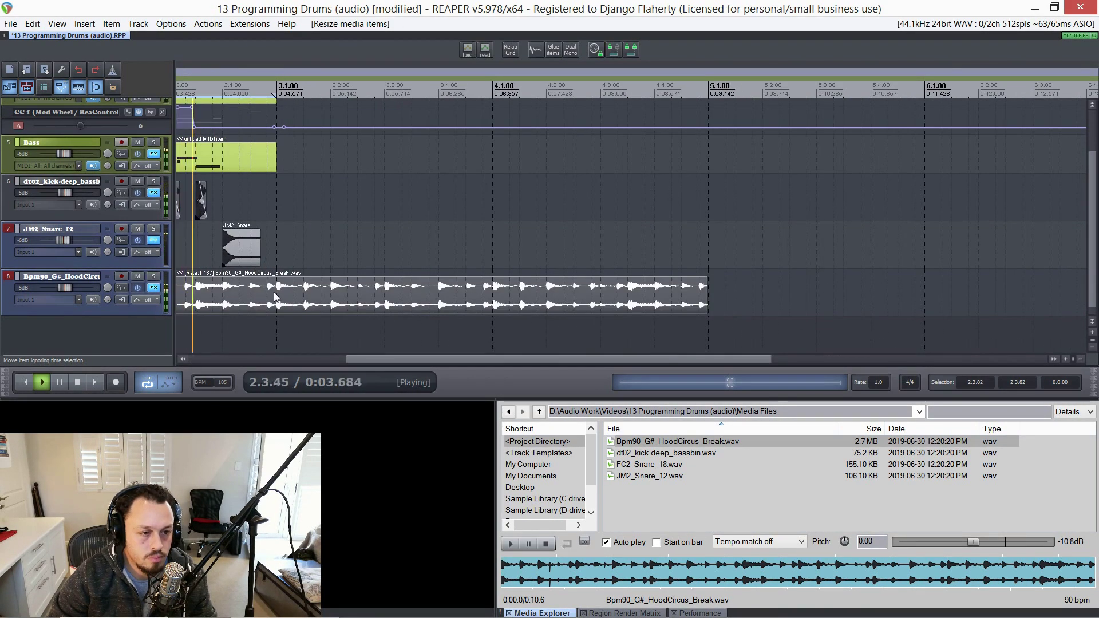
pyautogui.moveTo(274, 293); pyautogui.dragTo(279, 296)
pyautogui.press(']')
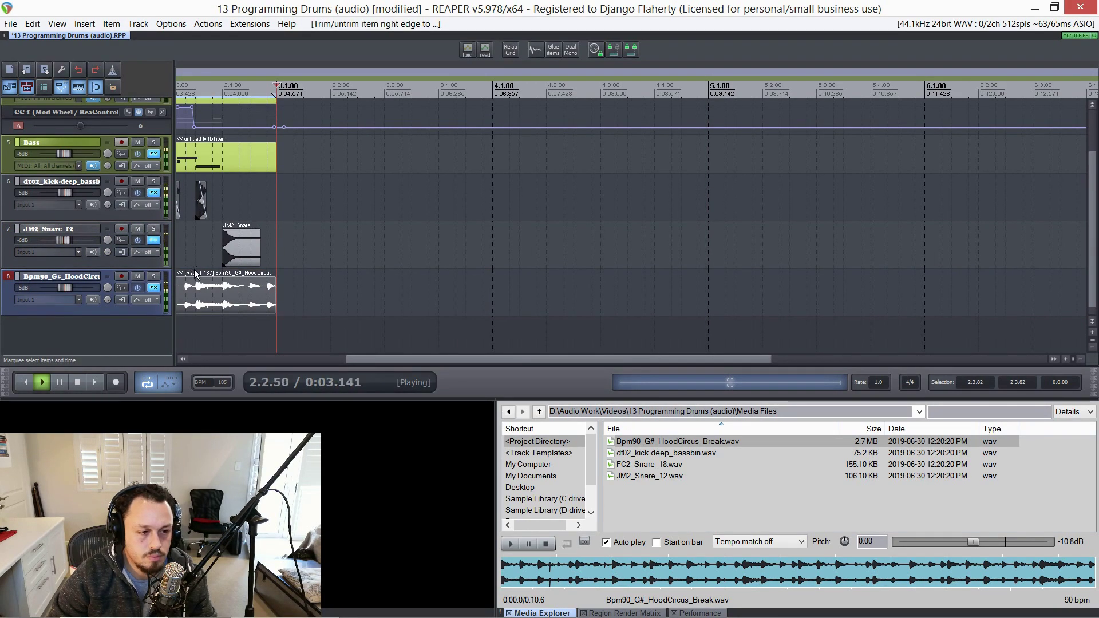
pyautogui.scroll(-3, 194, 269)
pyautogui.scroll(2, 130, 255)
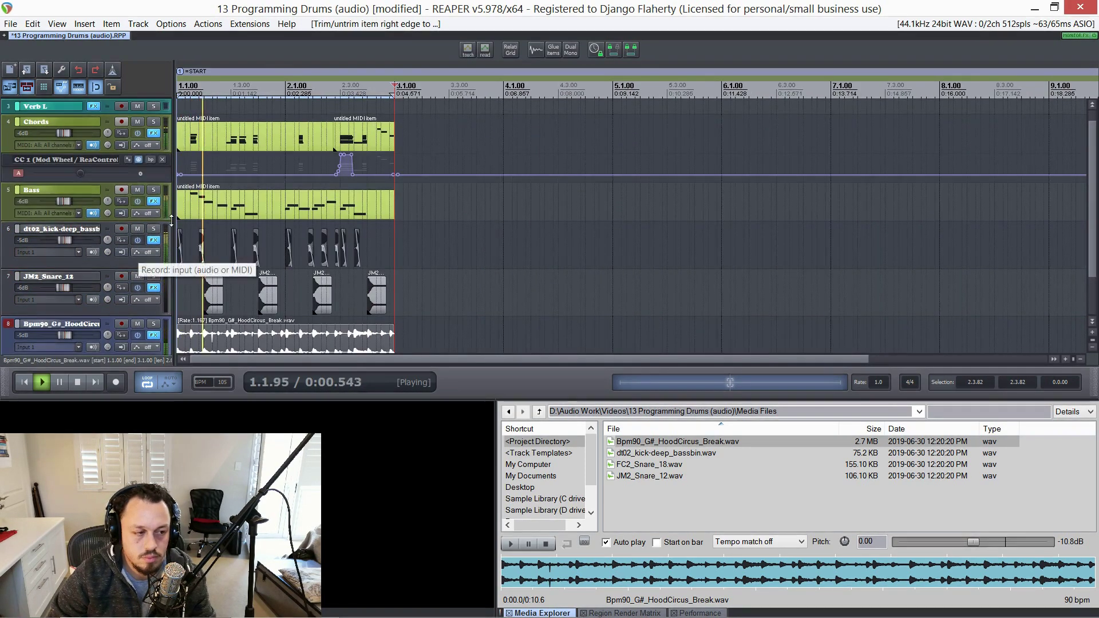
pyautogui.press('space')
# Group the kick, snare and break tracks inside a new folder track above them
pyautogui.click(6, 251)
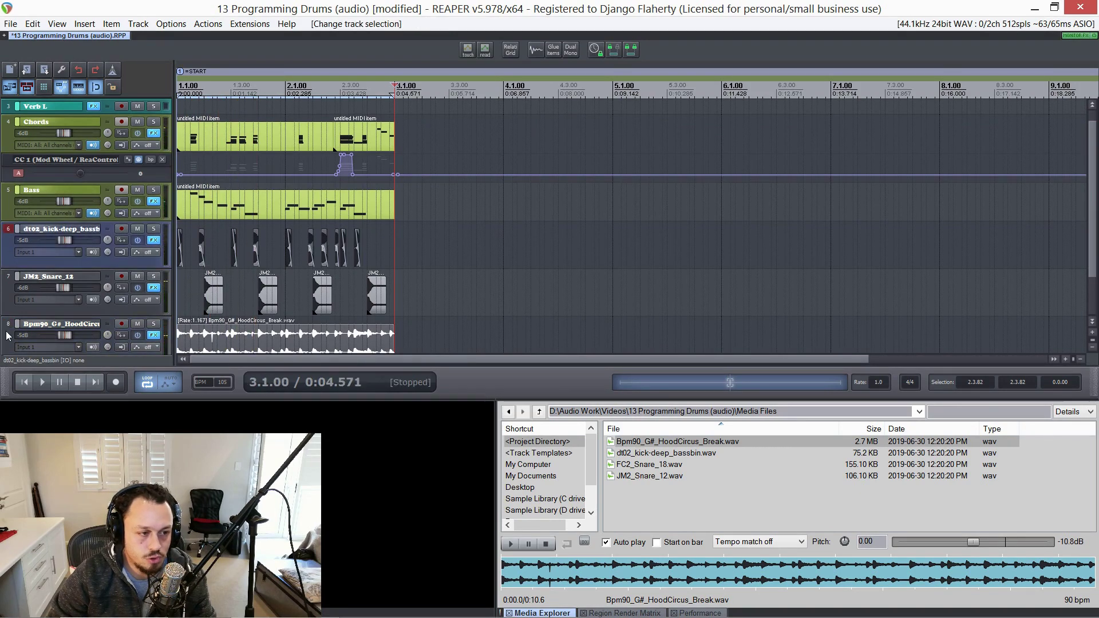
pyautogui.hotkey('ctrl', 'shift', 't')
pyautogui.scroll(-2, 2, 276)
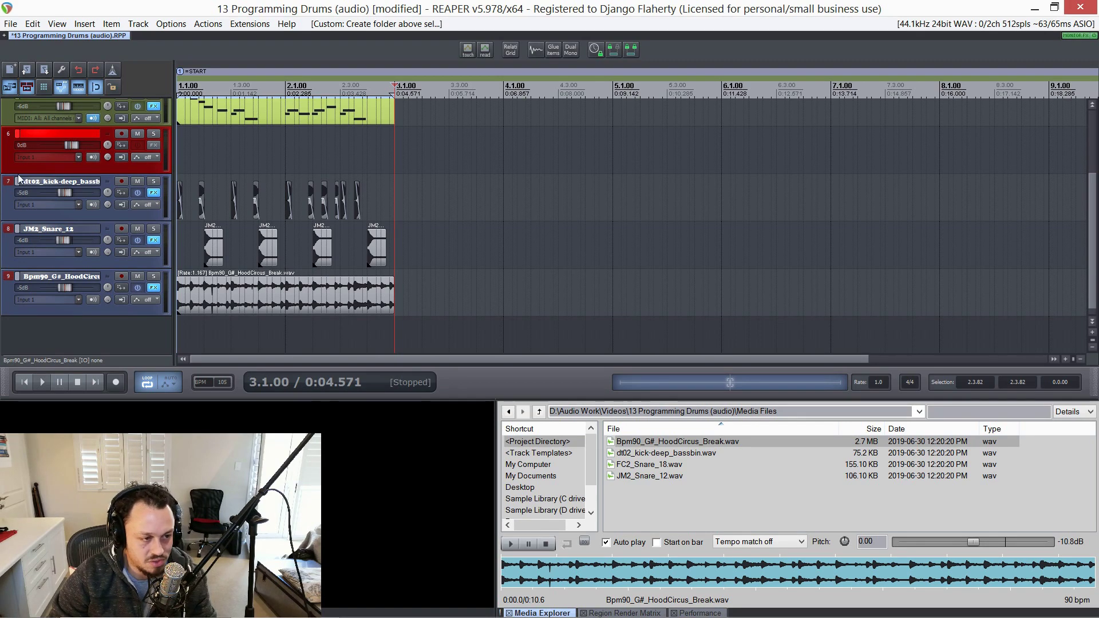
pyautogui.moveTo(19, 144); pyautogui.dragTo(19, 144)
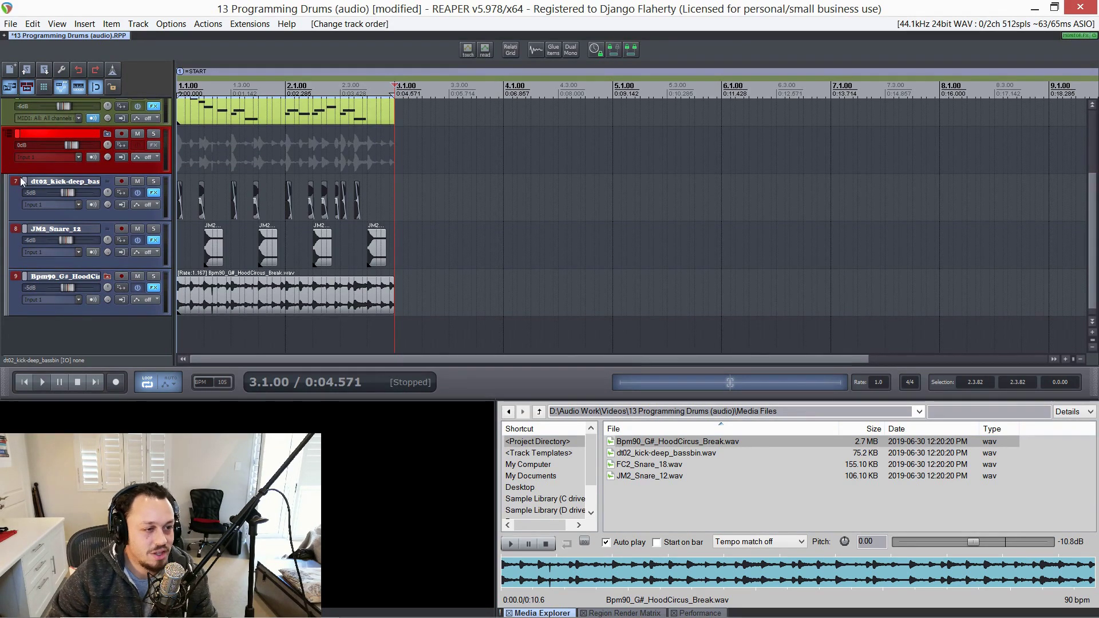
# Replace the first two beats of the break with a copy of its 1.3.00 to 2.1.00 section and play the soloed drums
pyautogui.scroll(5, 177, 211)
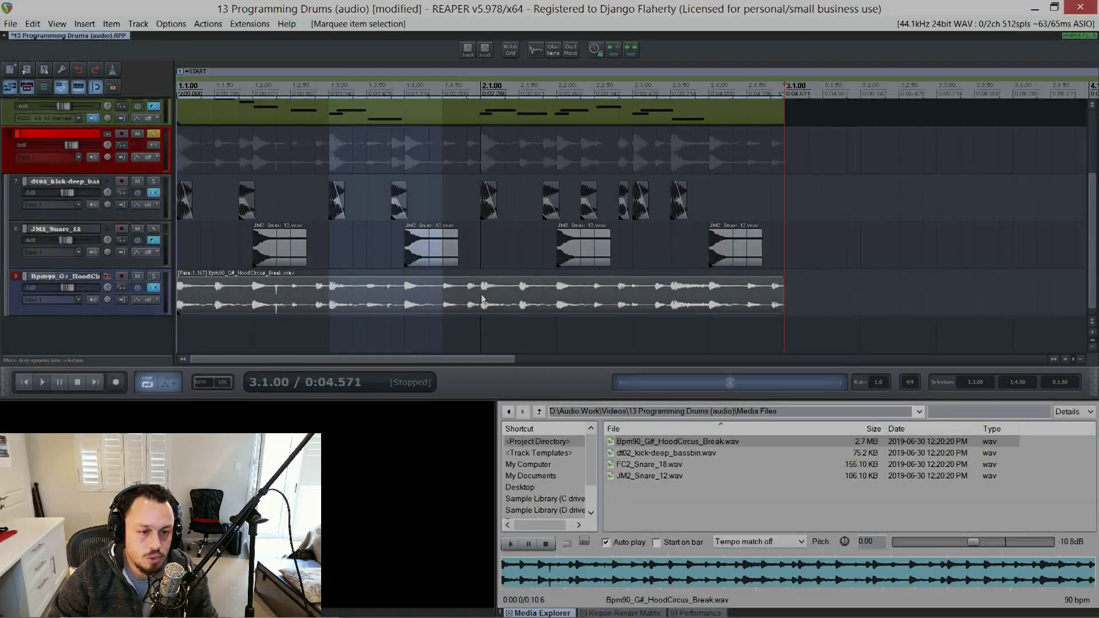
pyautogui.moveTo(483, 298); pyautogui.dragTo(331, 303)
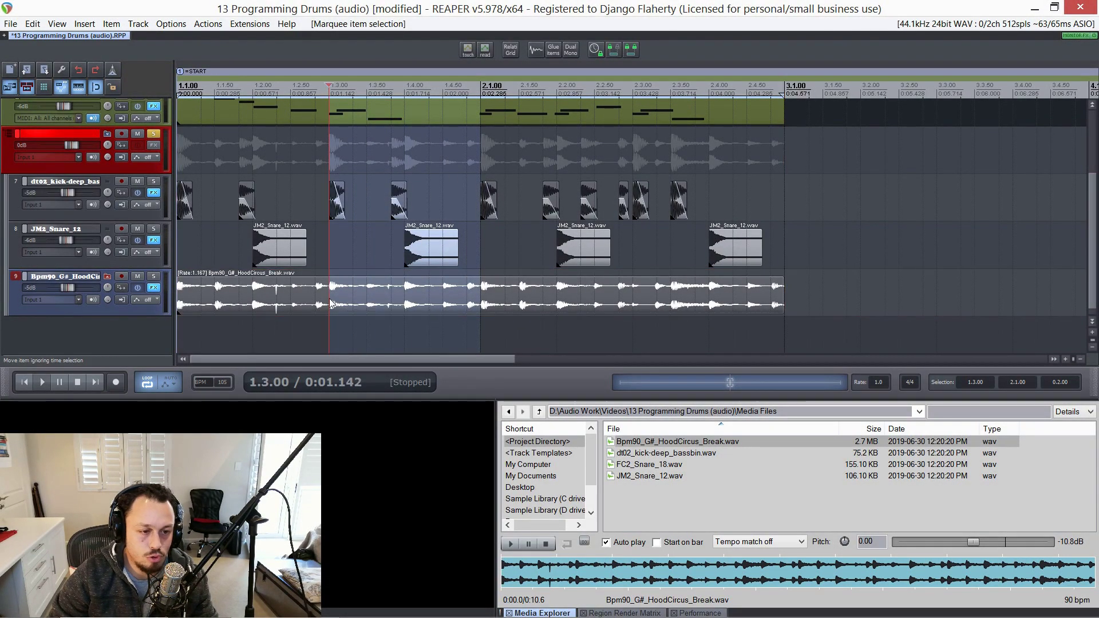
pyautogui.press('a')
pyautogui.click(182, 285)
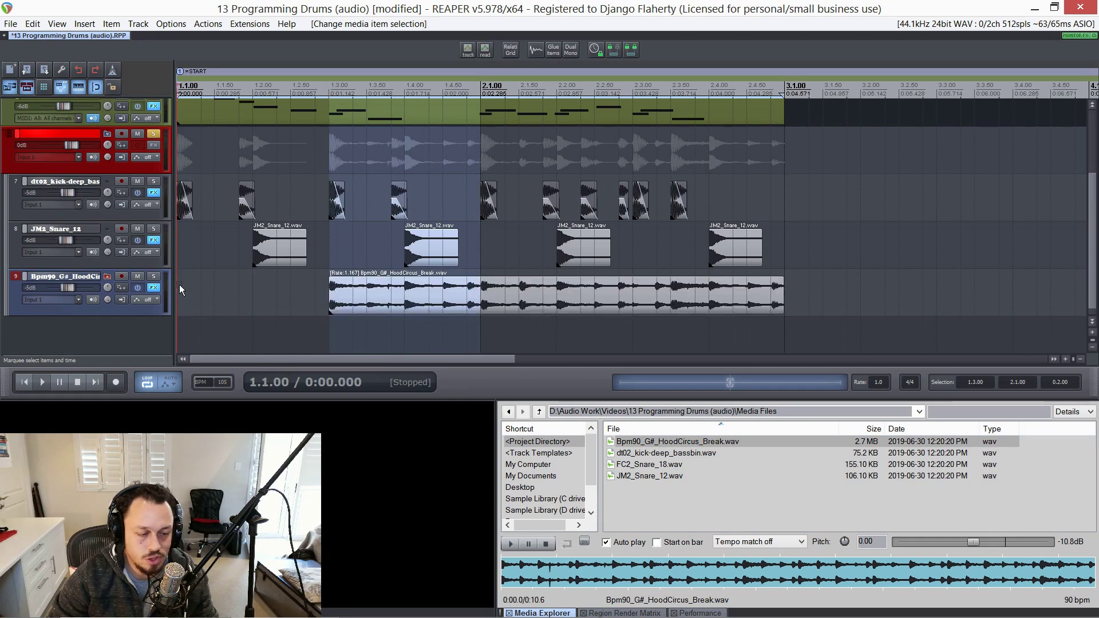
pyautogui.hotkey('ctrl', 'v')
pyautogui.click(181, 298)
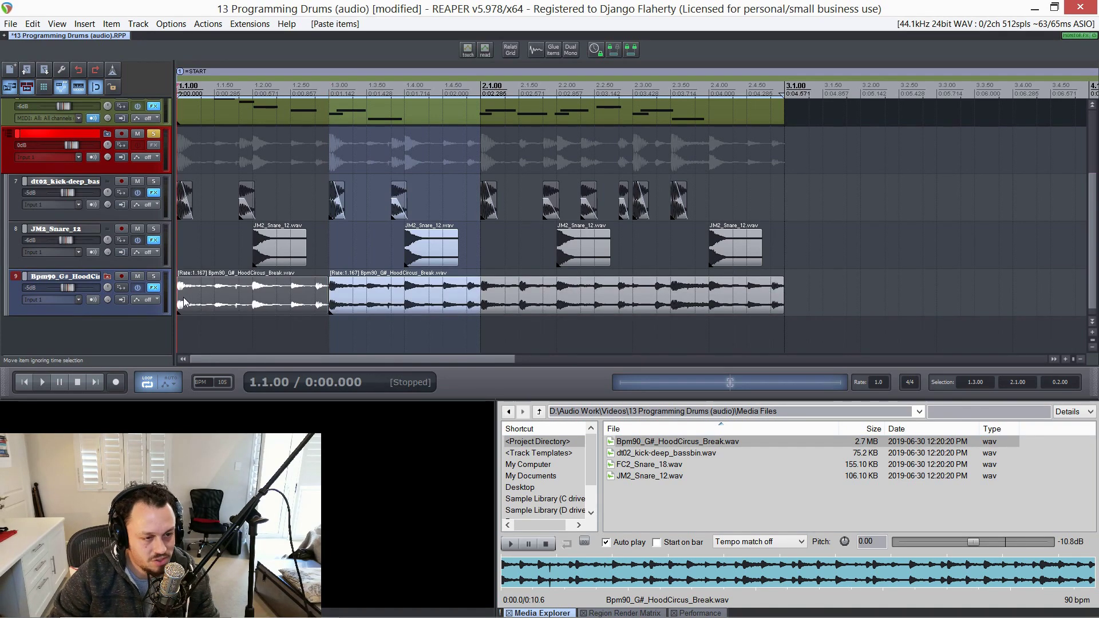
pyautogui.press('space')
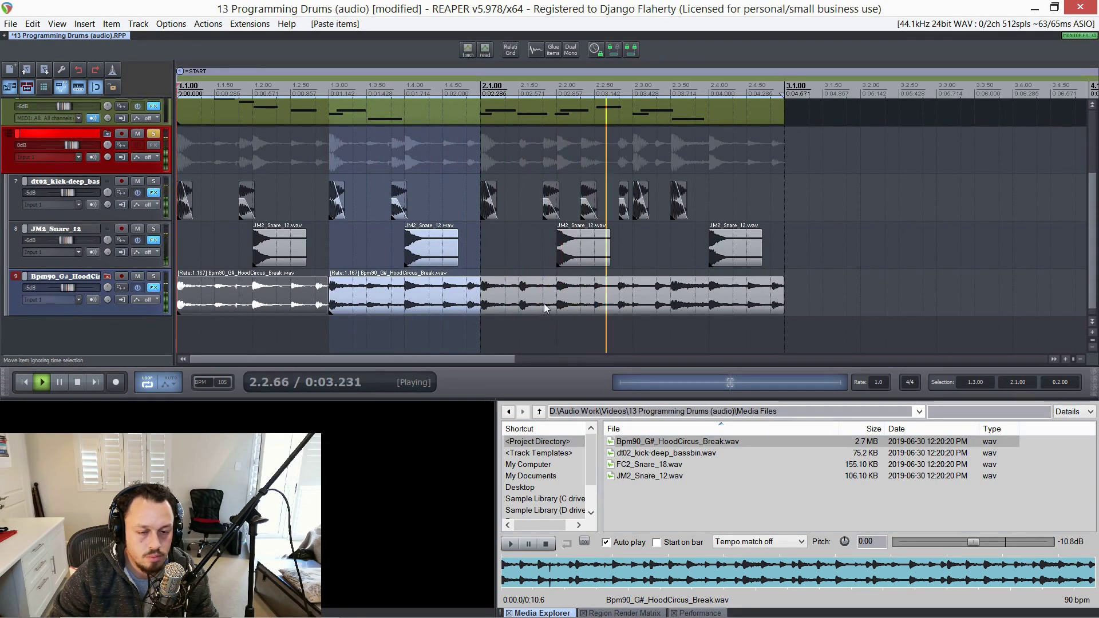
pyautogui.press('space')
# Play the break from 2.2.82 and split it at 2.3.00
pyautogui.click(618, 304)
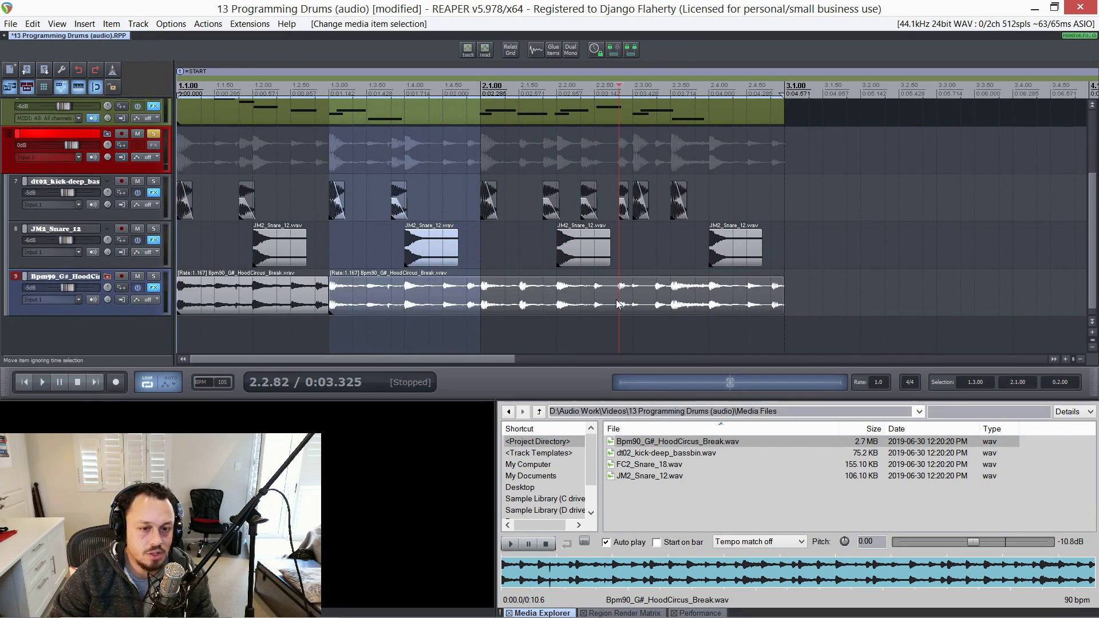
pyautogui.press('space')
pyautogui.press('space')
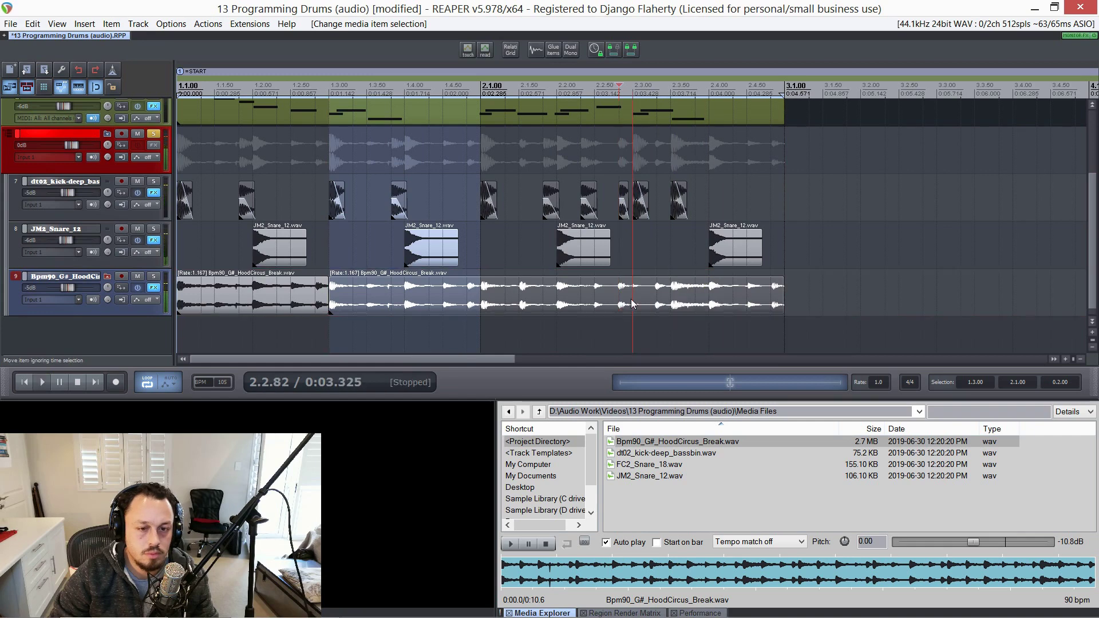
pyautogui.press('s')
# Trim the right edge of the middle break item to 2.1.00
pyautogui.click(515, 296)
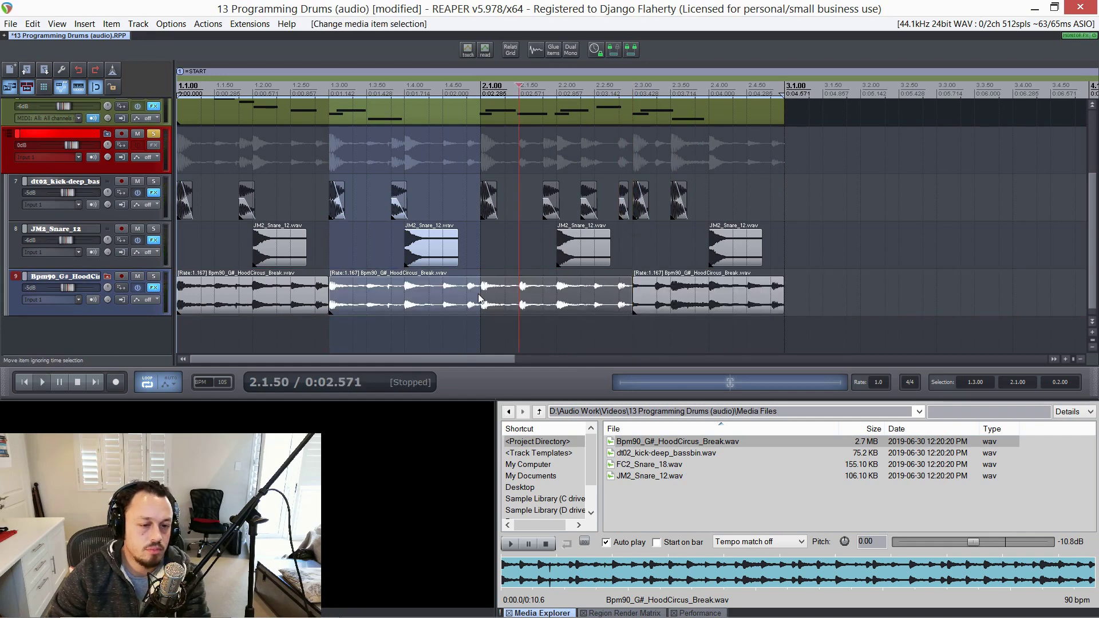
pyautogui.click(479, 294)
pyautogui.press(']')
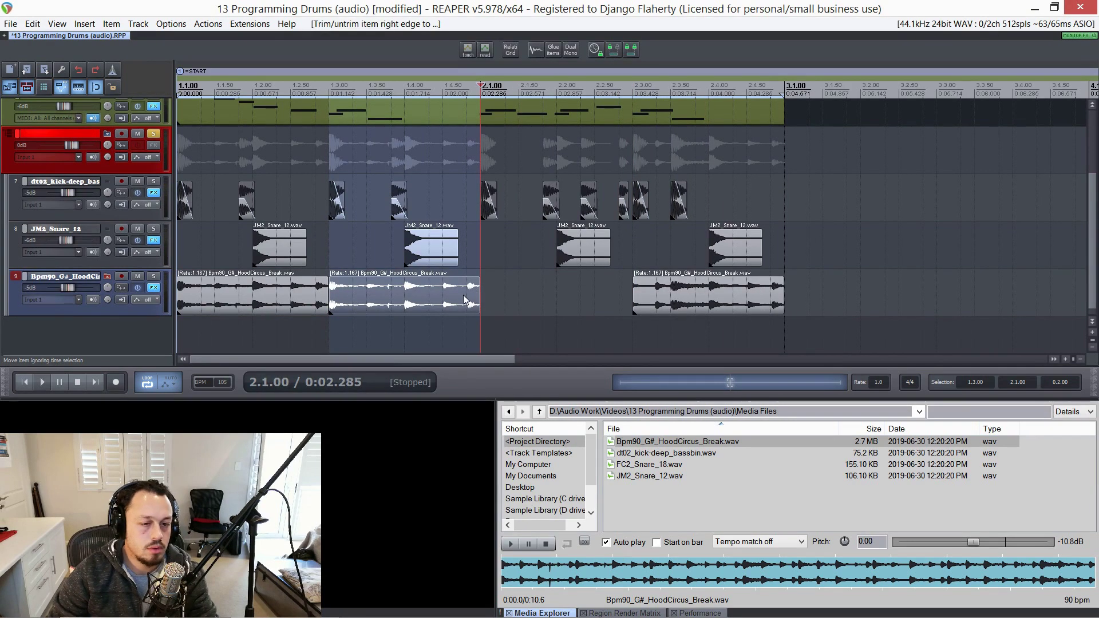
# Fill the gap at 2.1.00 on the break track with a copy of the selected break item and play the drums
pyautogui.hotkey('ctrl', 'c')
pyautogui.hotkey('ctrl', 'v')
pyautogui.click(429, 295)
pyautogui.press('space')
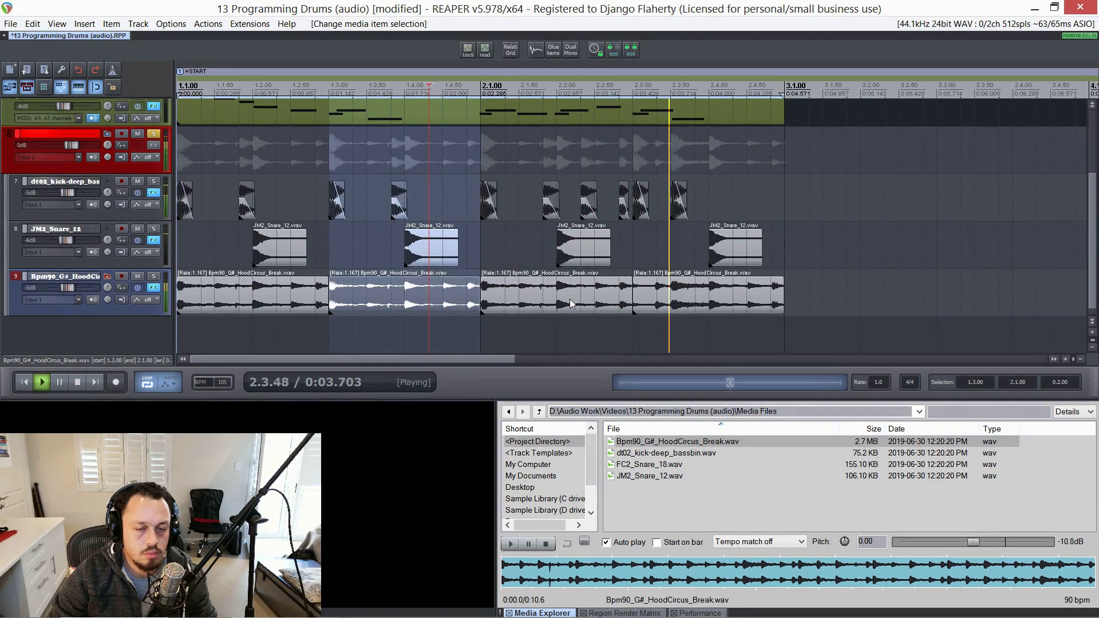
pyautogui.scroll(-1, 606, 310)
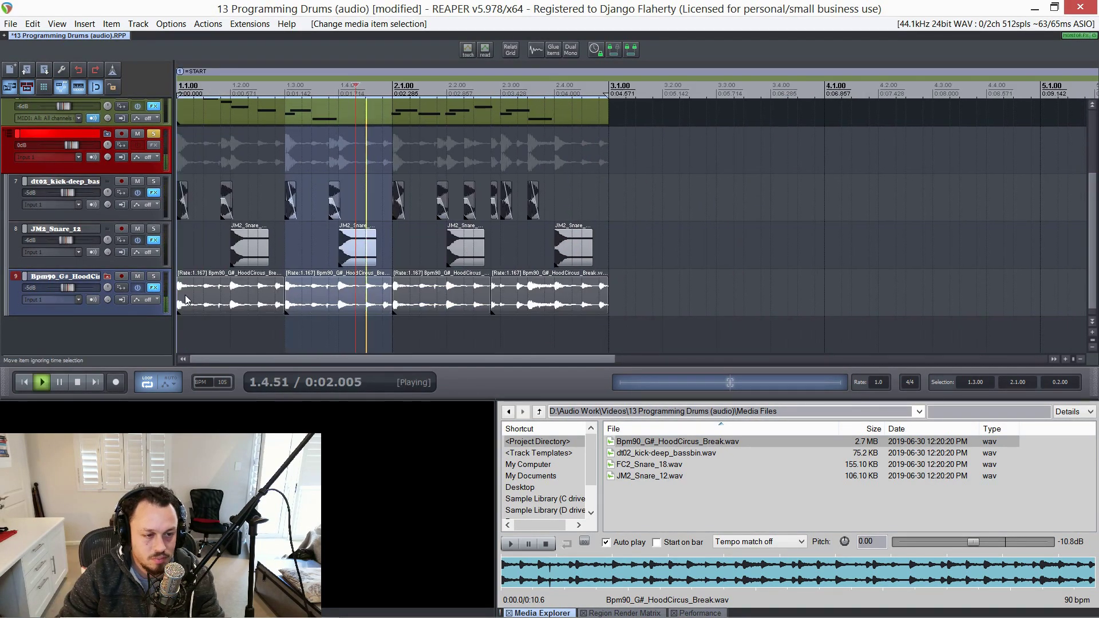
# Solo the break track, select all of its items and open Dynamic Split for them
pyautogui.click(153, 277)
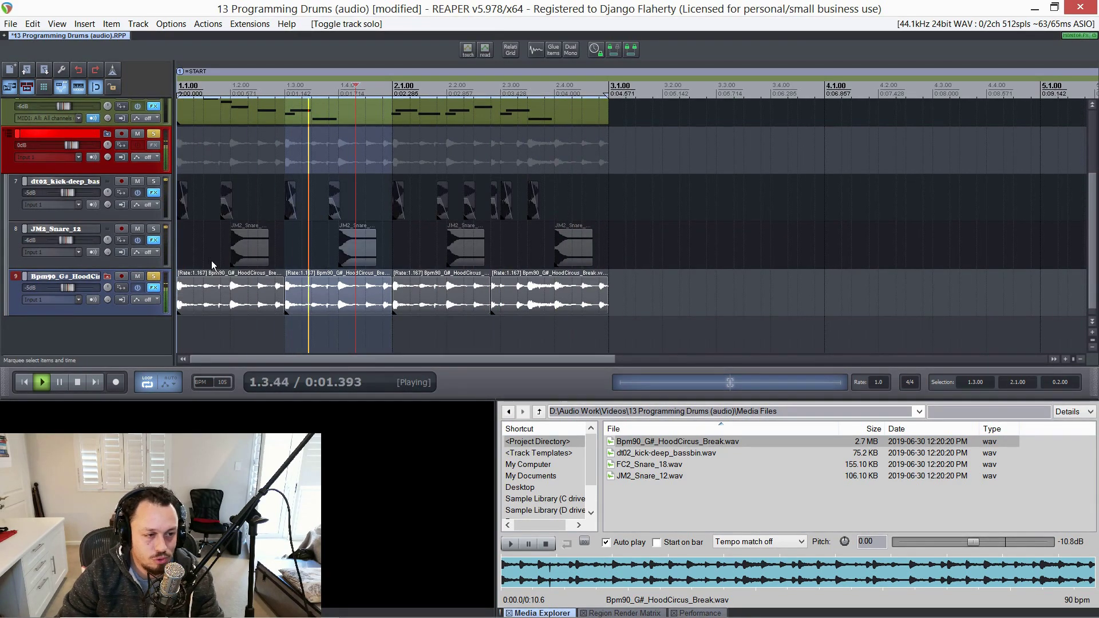
pyautogui.press('space')
pyautogui.moveTo(211, 325); pyautogui.dragTo(126, 303)
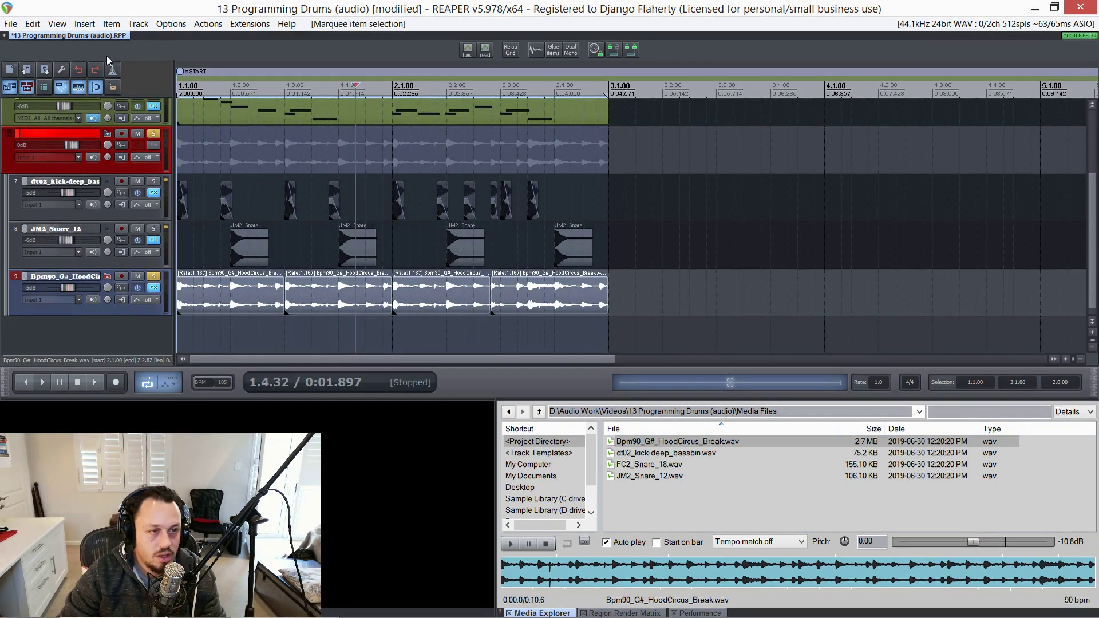
pyautogui.click(57, 23)
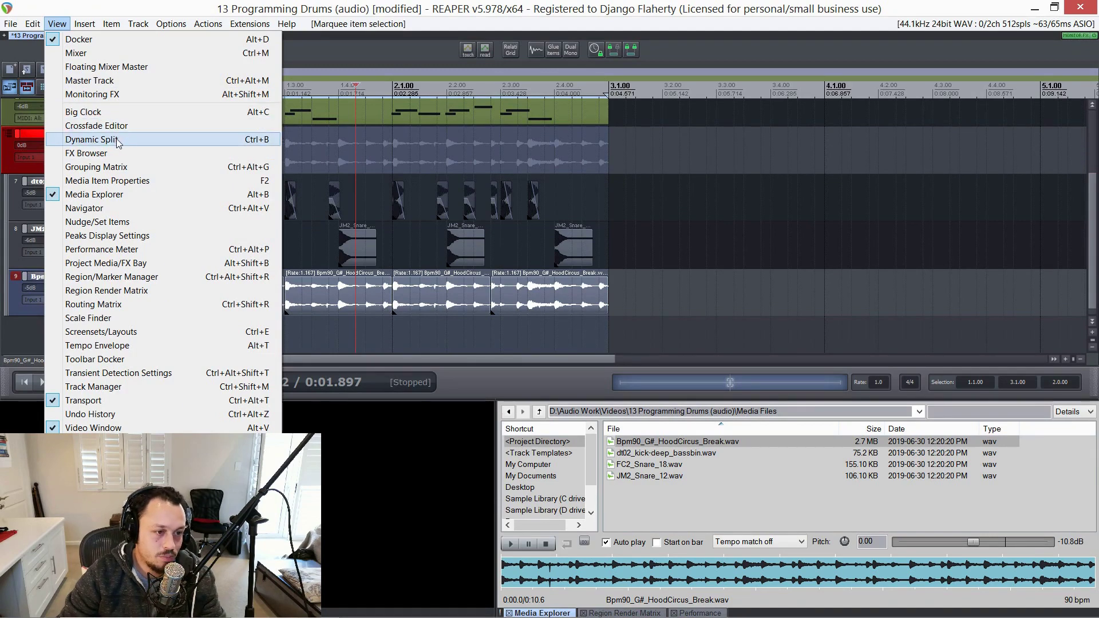
pyautogui.click(92, 139)
# Examine the proposed transient split points along the break items across both bars
pyautogui.scroll(5, 297, 239)
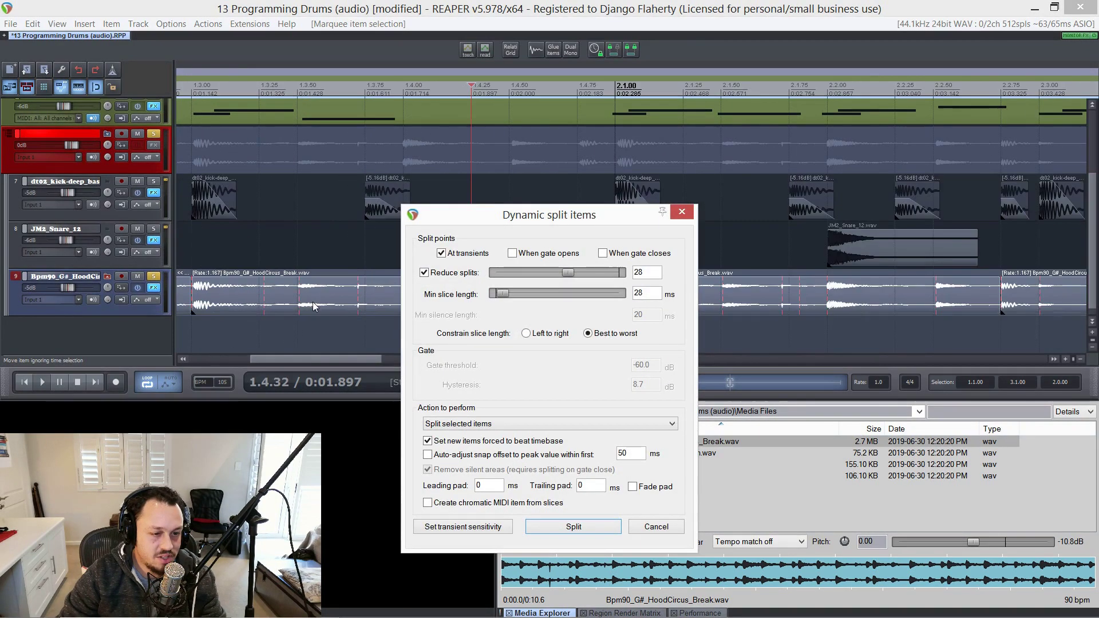
pyautogui.scroll(-3, 272, 291)
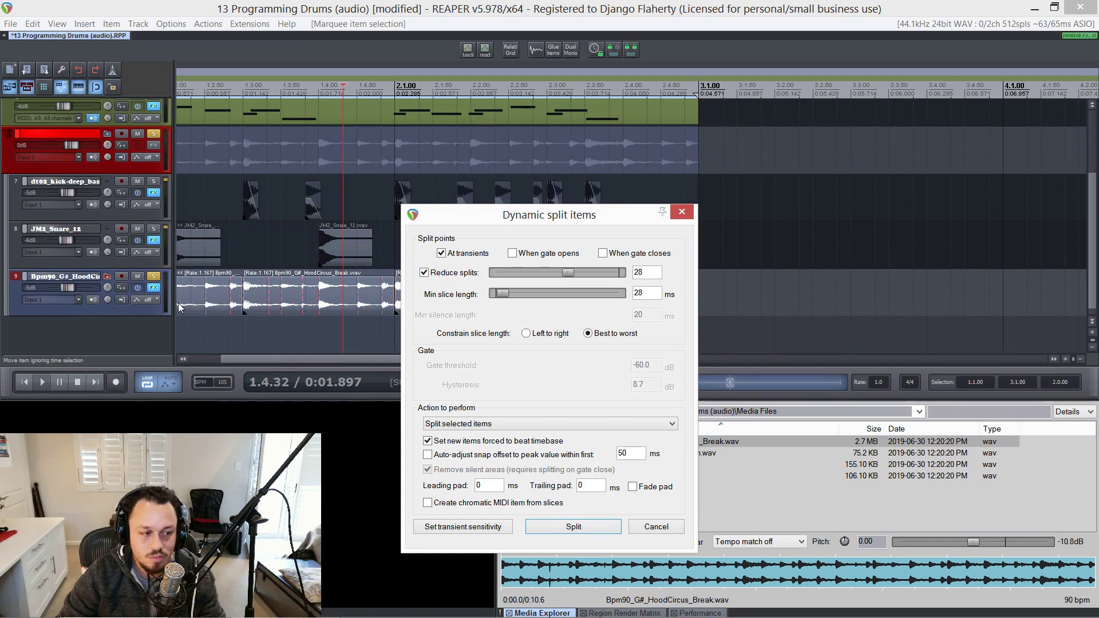
pyautogui.hscroll(-2, 184, 282)
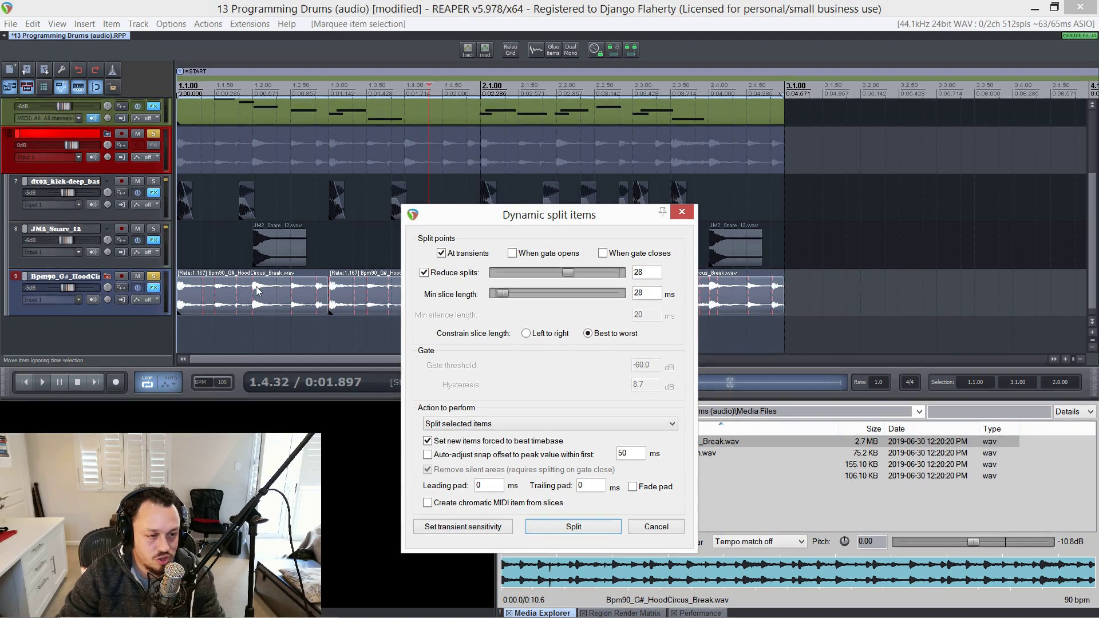
pyautogui.scroll(2, 252, 291)
pyautogui.scroll(3, 248, 292)
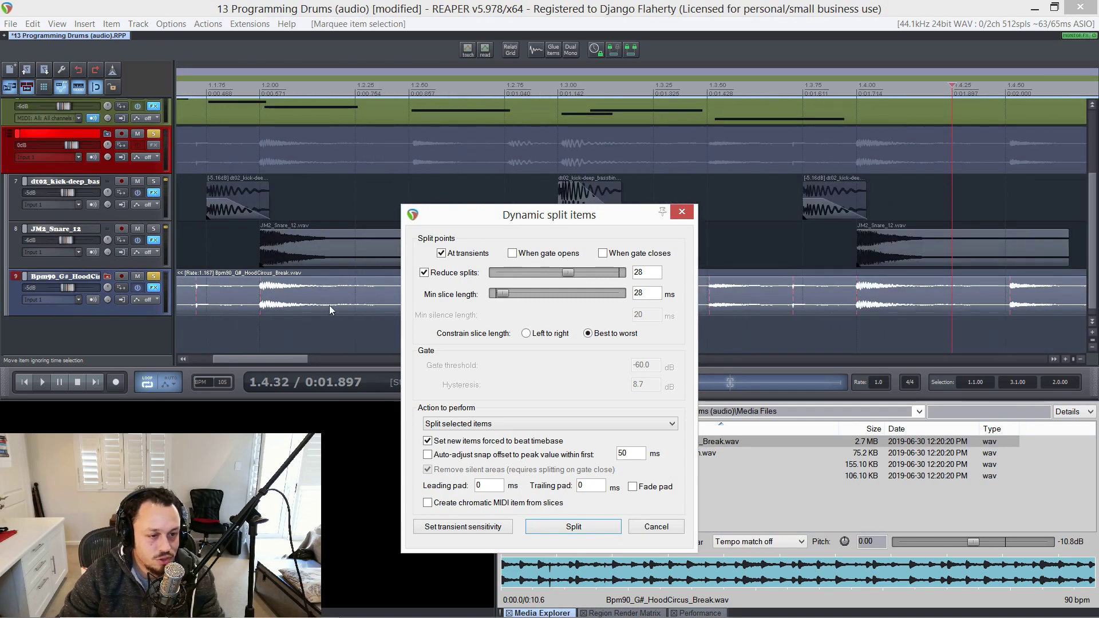
pyautogui.scroll(-6, 256, 298)
pyautogui.scroll(3, 367, 300)
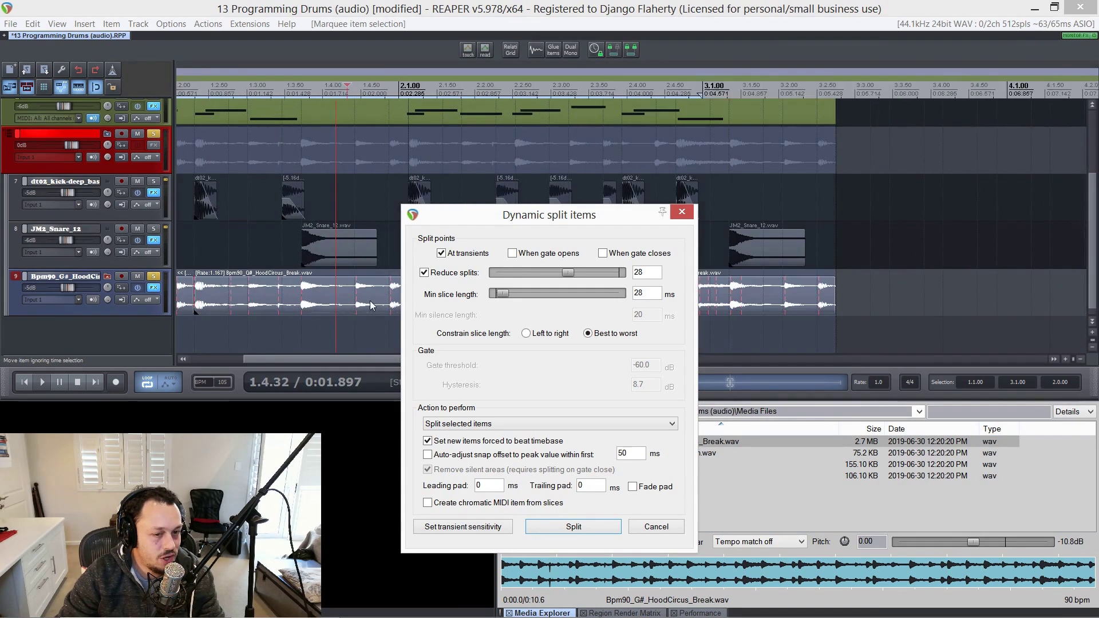
pyautogui.hscroll(3, 315, 302)
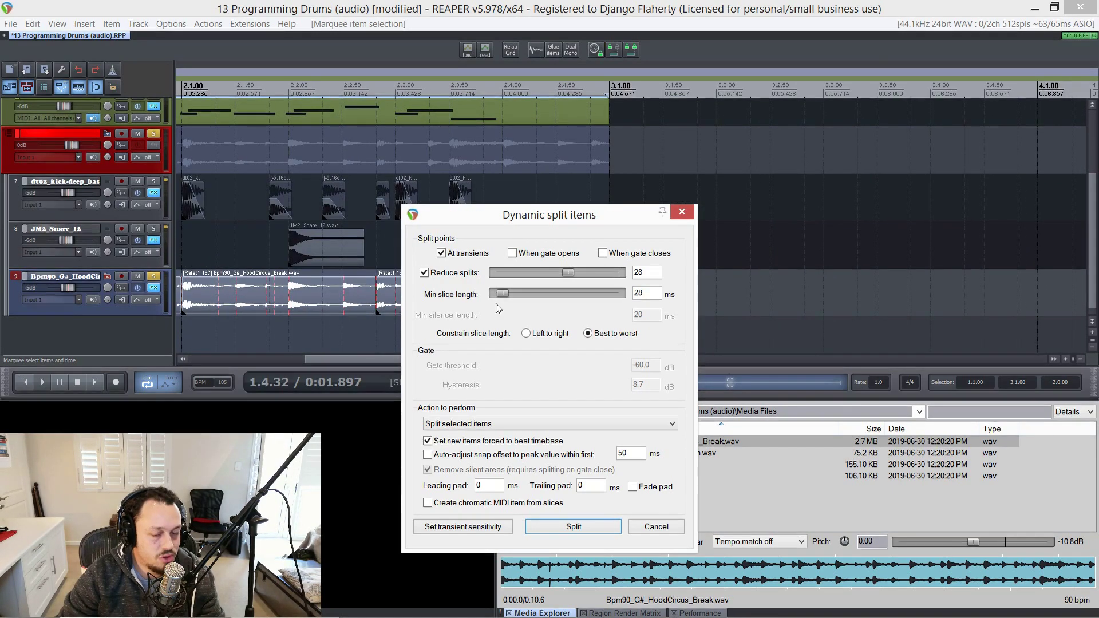
pyautogui.scroll(3, 273, 300)
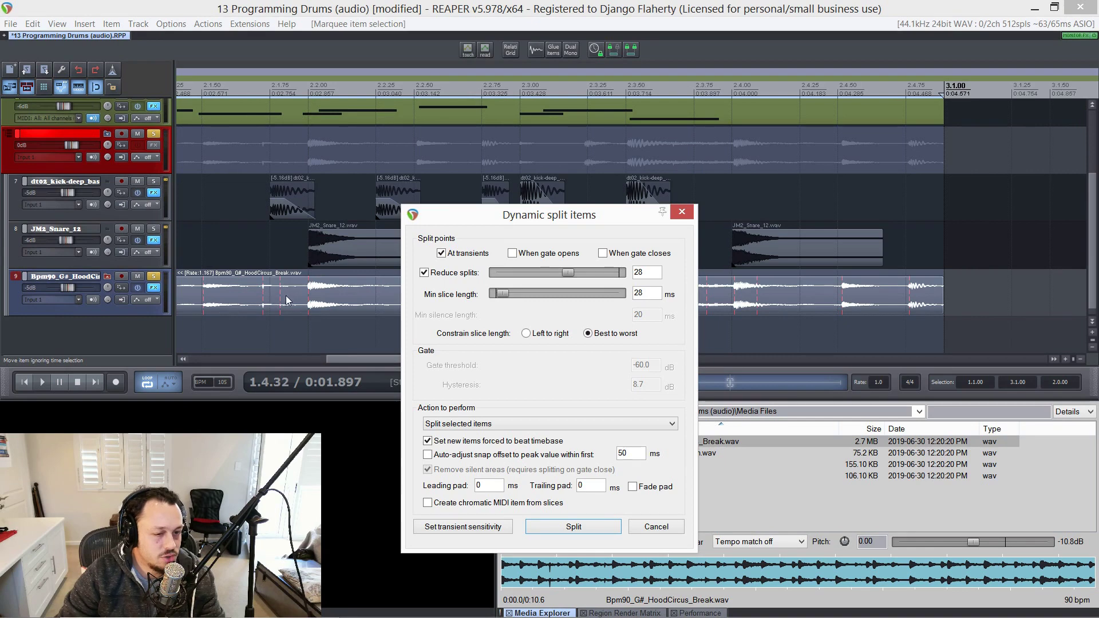
pyautogui.scroll(2, 286, 294)
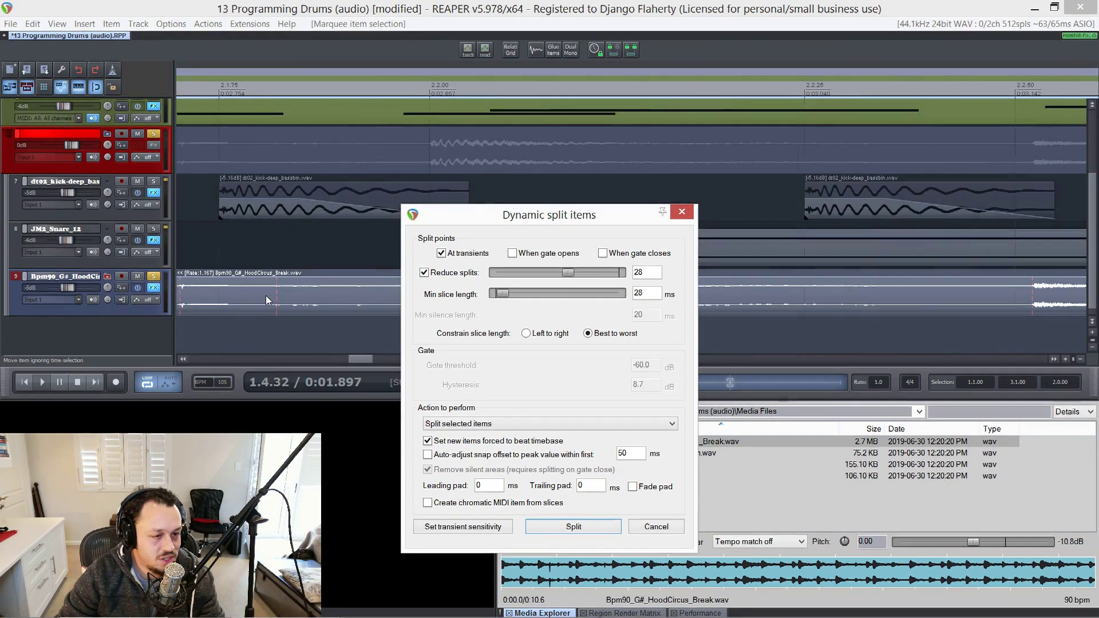
pyautogui.scroll(-4, 266, 295)
# Play the break item at 2.1.00 from 2.1.32 and reduce its transient splits to 4
pyautogui.click(208, 296)
pyautogui.press('space')
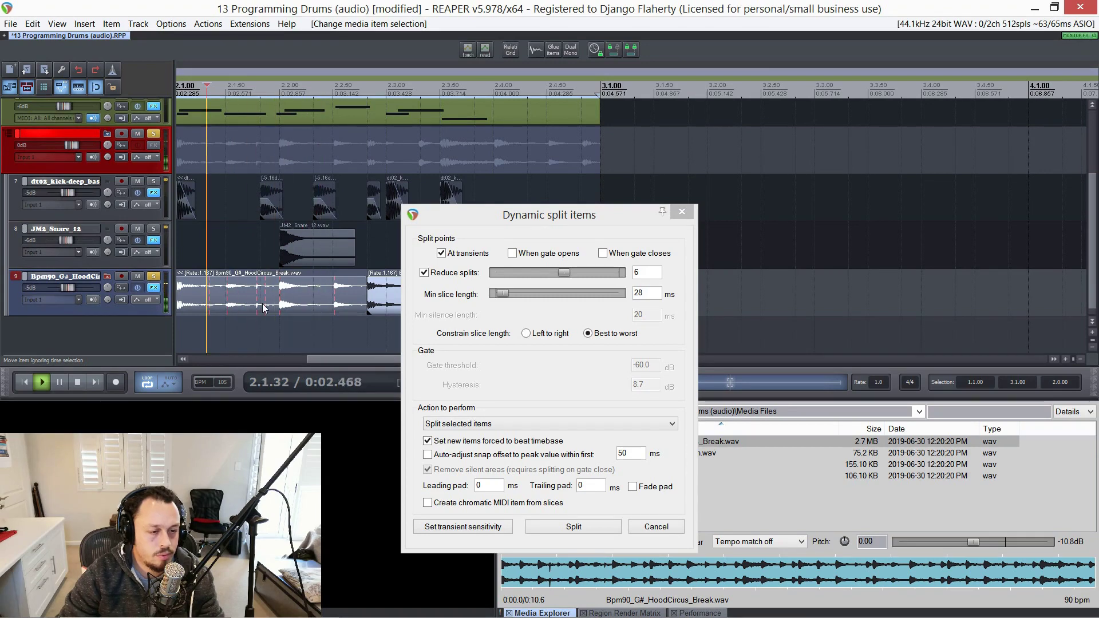
pyautogui.press('space')
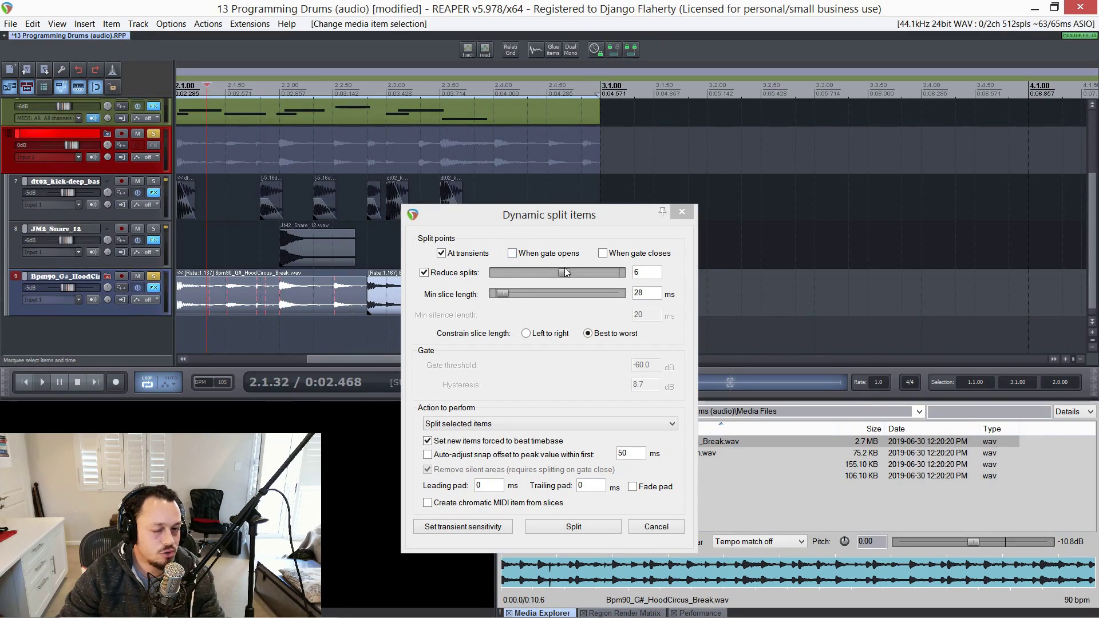
pyautogui.moveTo(565, 269); pyautogui.dragTo(549, 271)
# Select all break items, check the transient detection settings and split the items at transients with splits reduced to 19
pyautogui.scroll(-3, 338, 291)
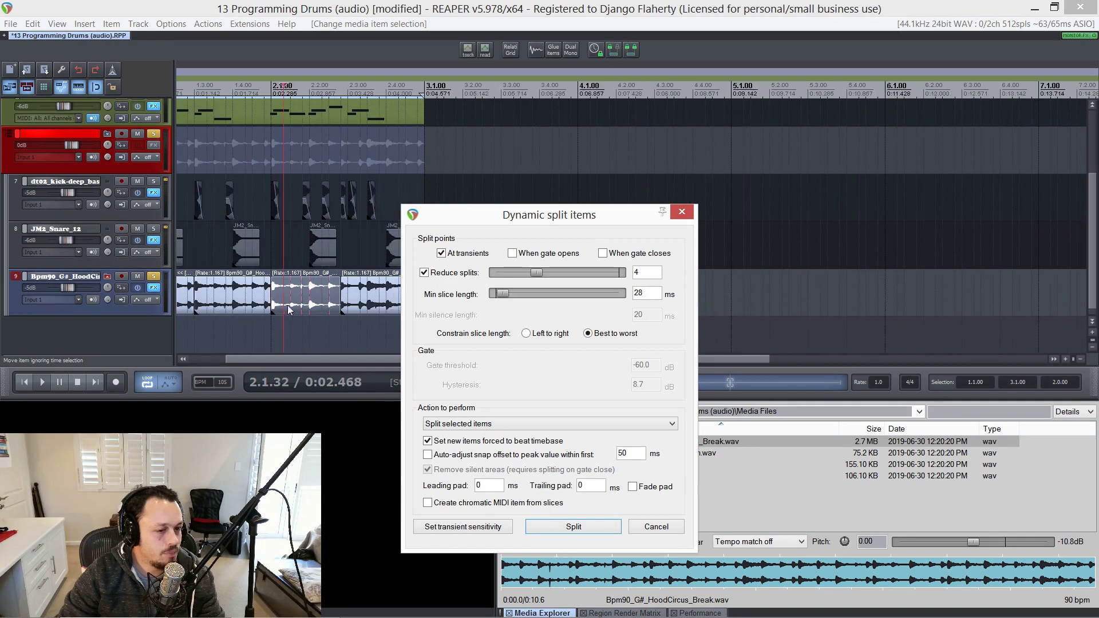
pyautogui.scroll(-2, 304, 309)
pyautogui.moveTo(342, 326); pyautogui.dragTo(183, 295)
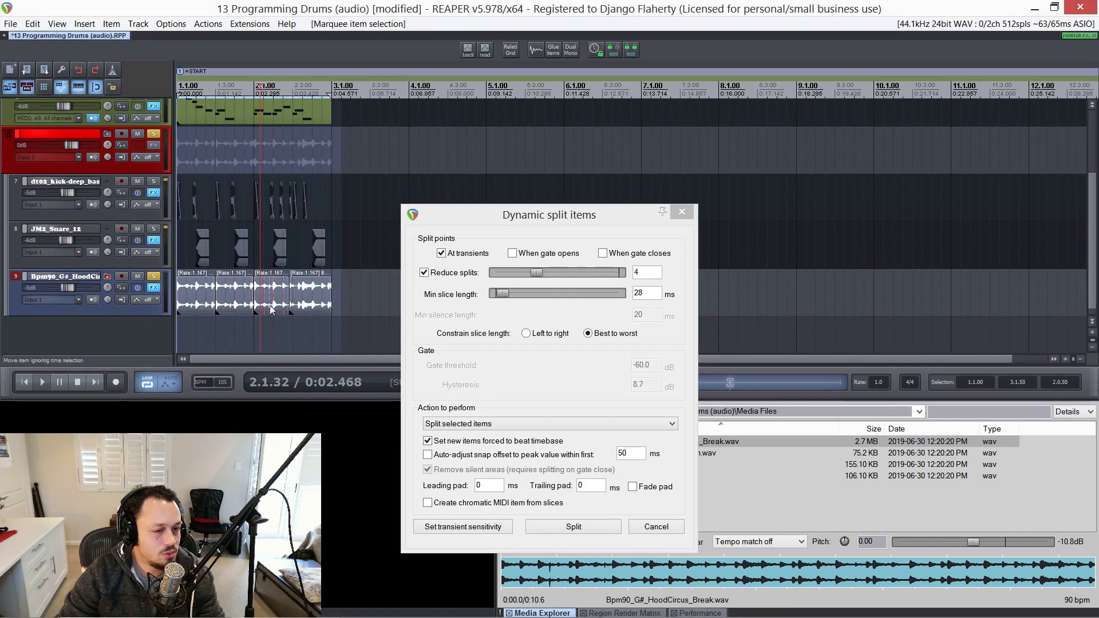
pyautogui.scroll(3, 311, 291)
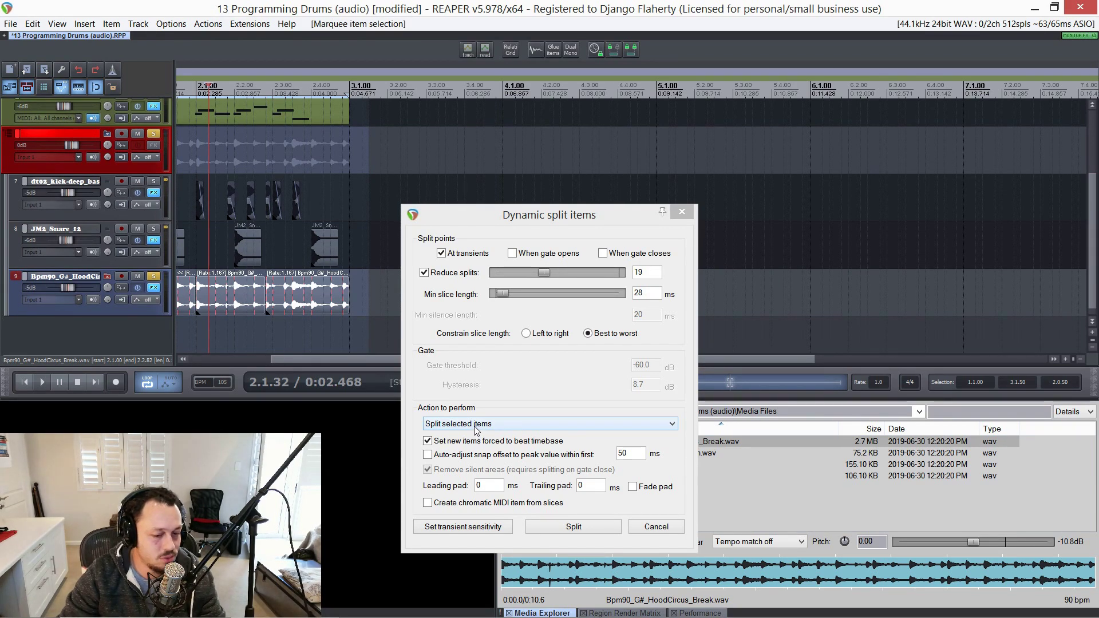
pyautogui.click(466, 527)
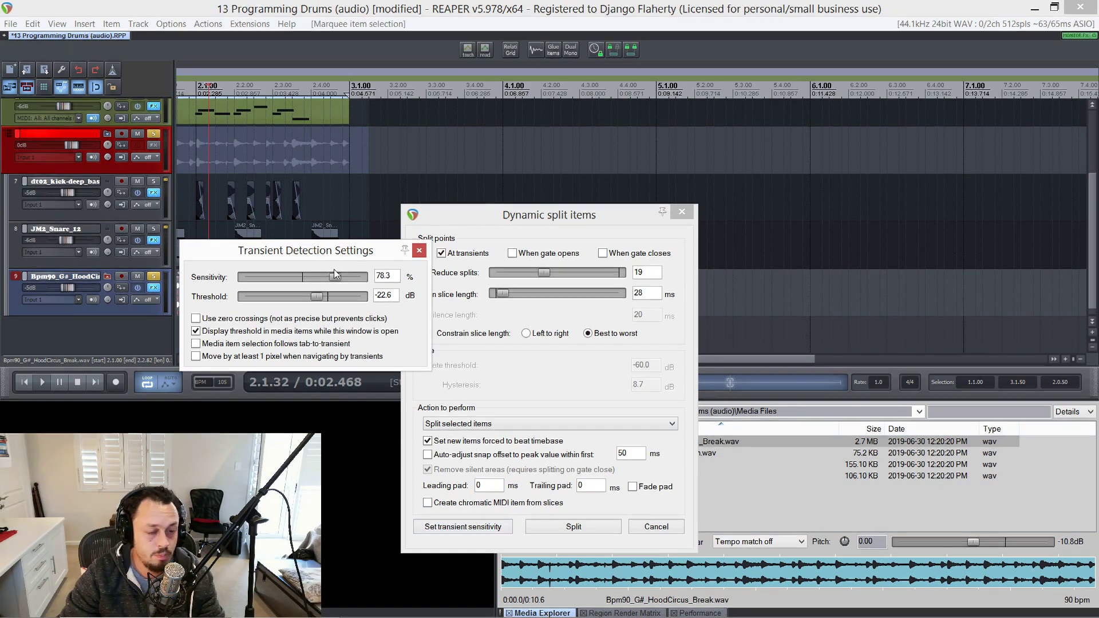
pyautogui.click(419, 250)
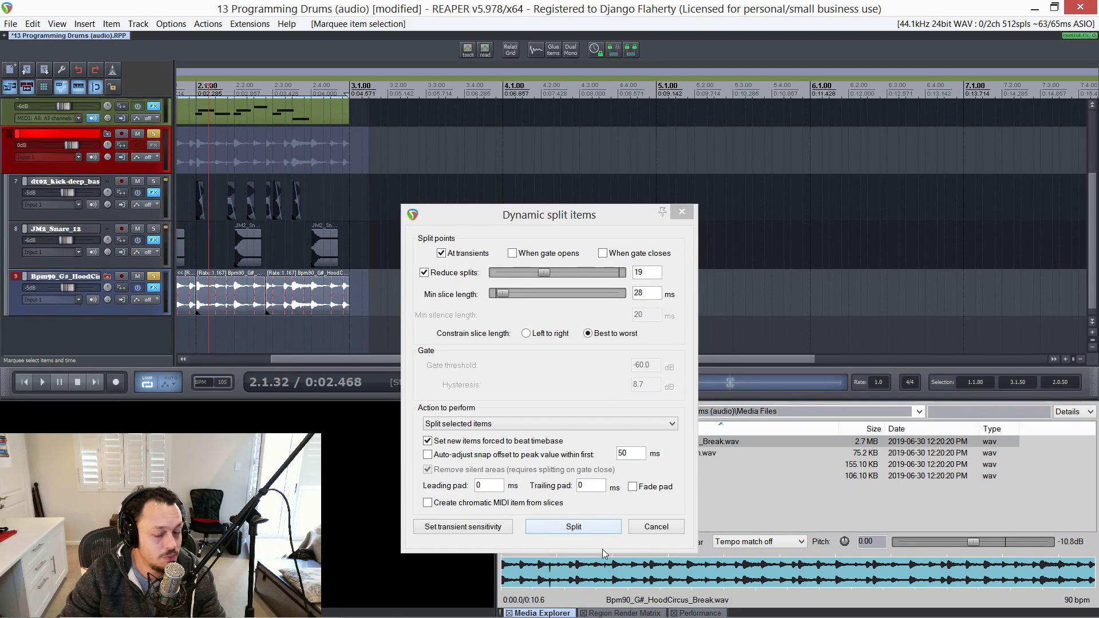
pyautogui.click(574, 526)
# Examine the new break slices and play the soloed break from the start
pyautogui.scroll(3, 314, 303)
pyautogui.scroll(5, 314, 305)
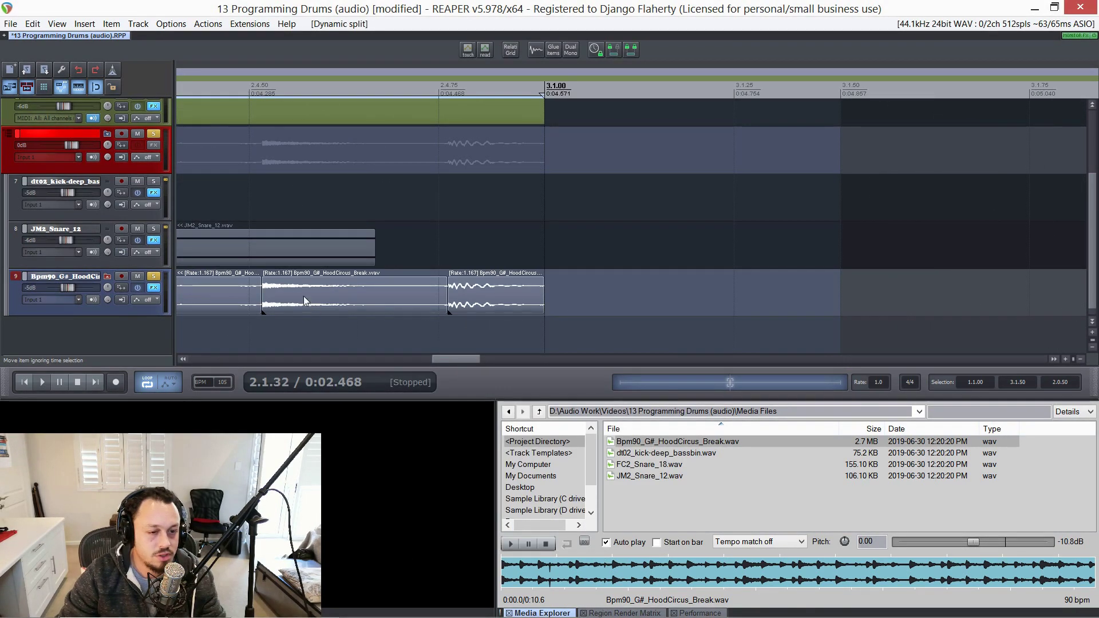
pyautogui.scroll(-6, 241, 294)
pyautogui.scroll(6, 238, 295)
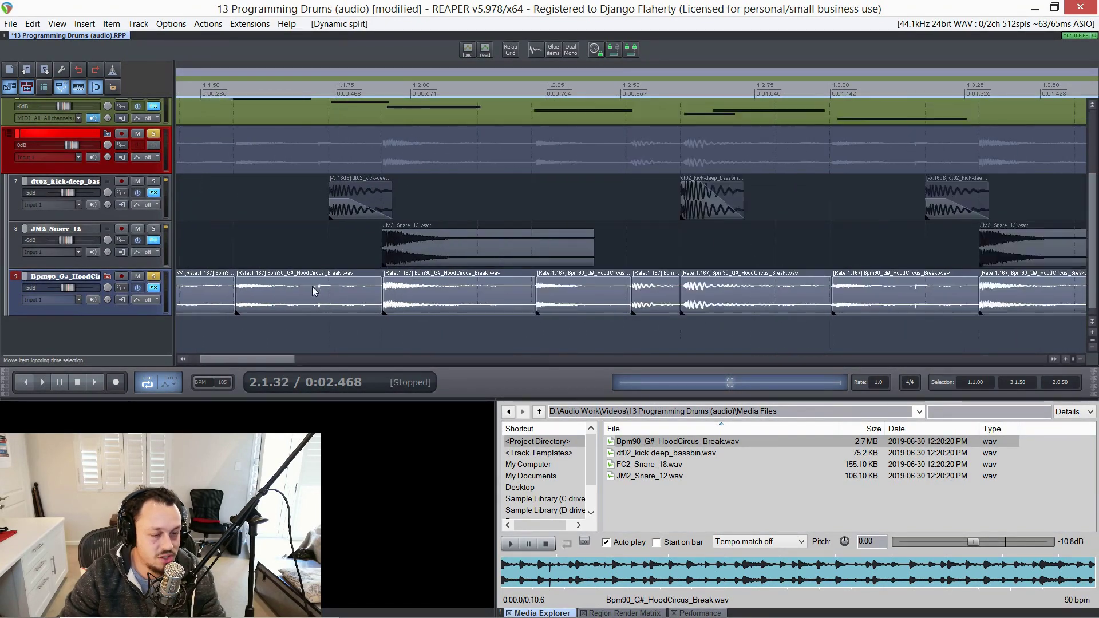
pyautogui.scroll(-6, 312, 286)
pyautogui.press('space')
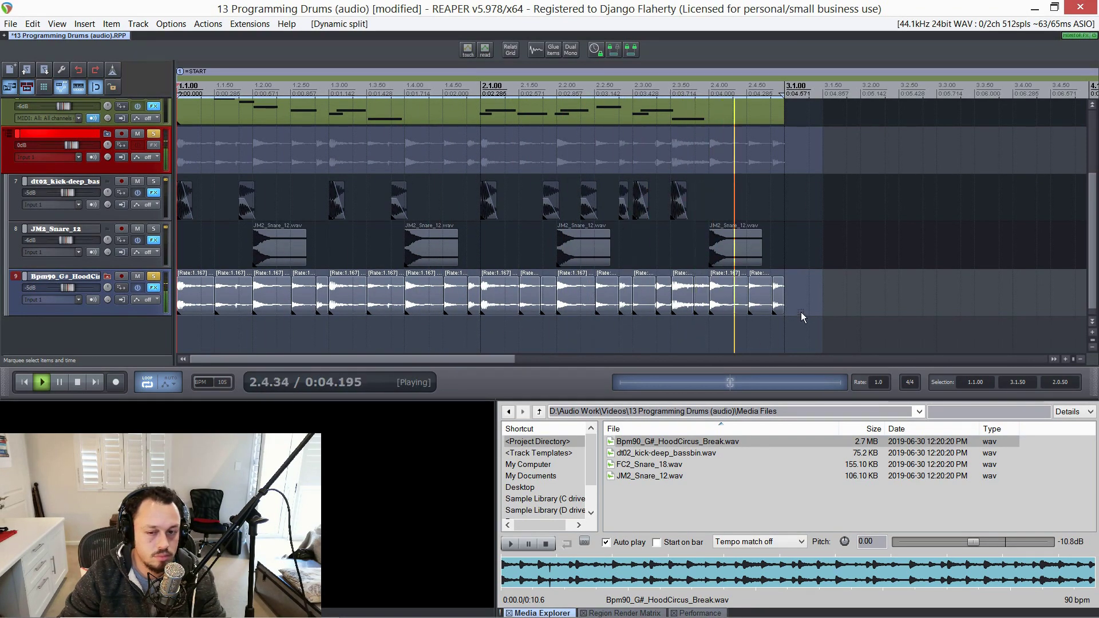
pyautogui.press('space')
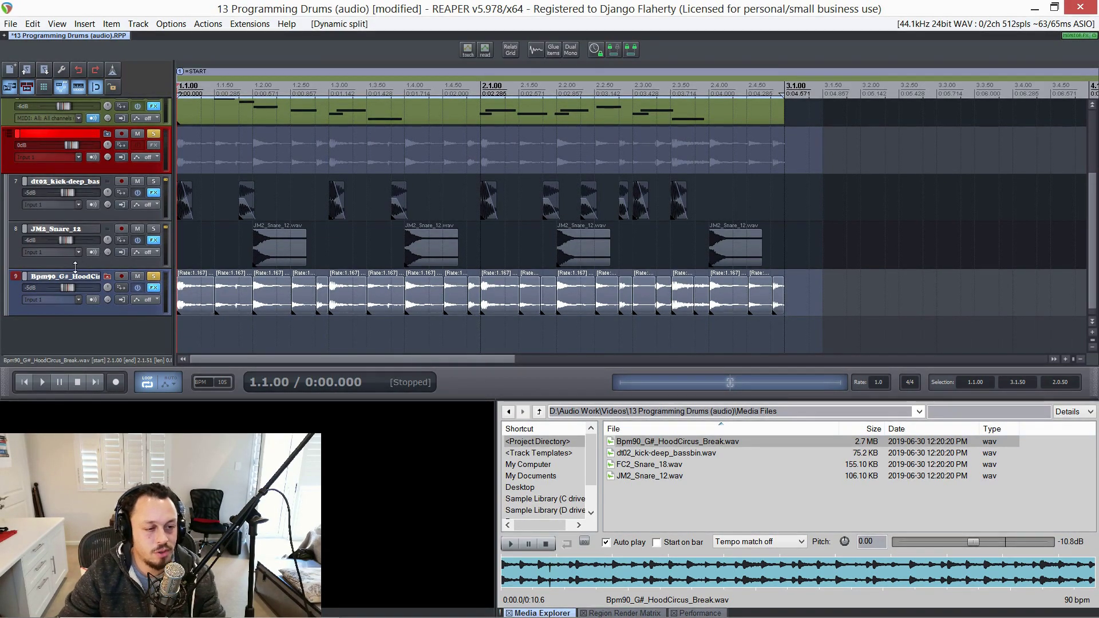
# Add a short fade-out to every selected break slice and play the break from the start
pyautogui.scroll(4, 189, 279)
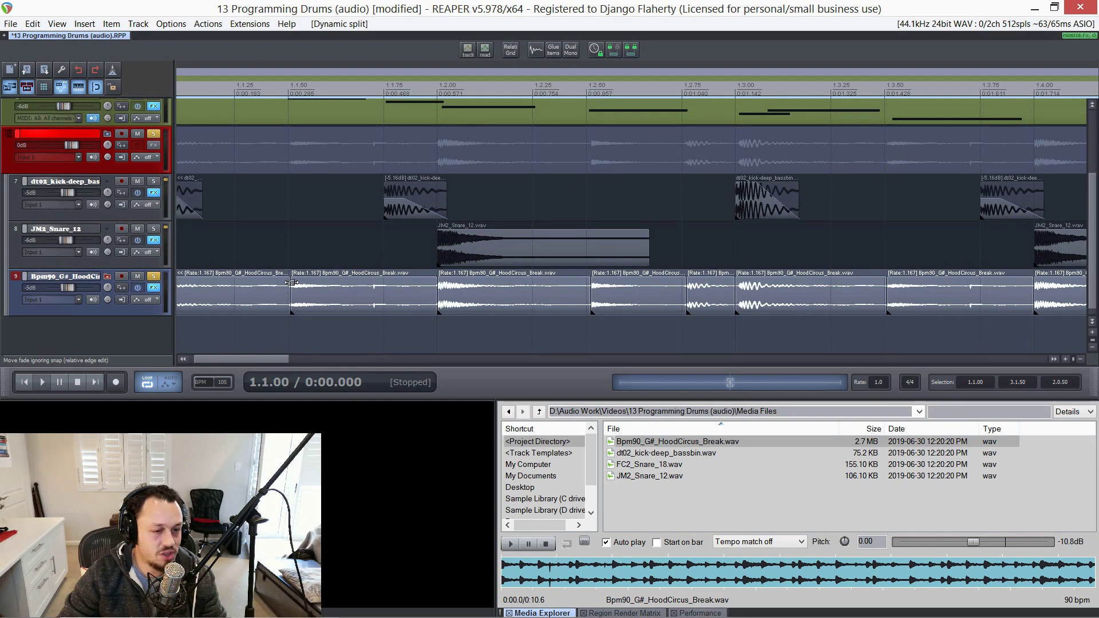
pyautogui.moveTo(288, 282); pyautogui.dragTo(284, 283)
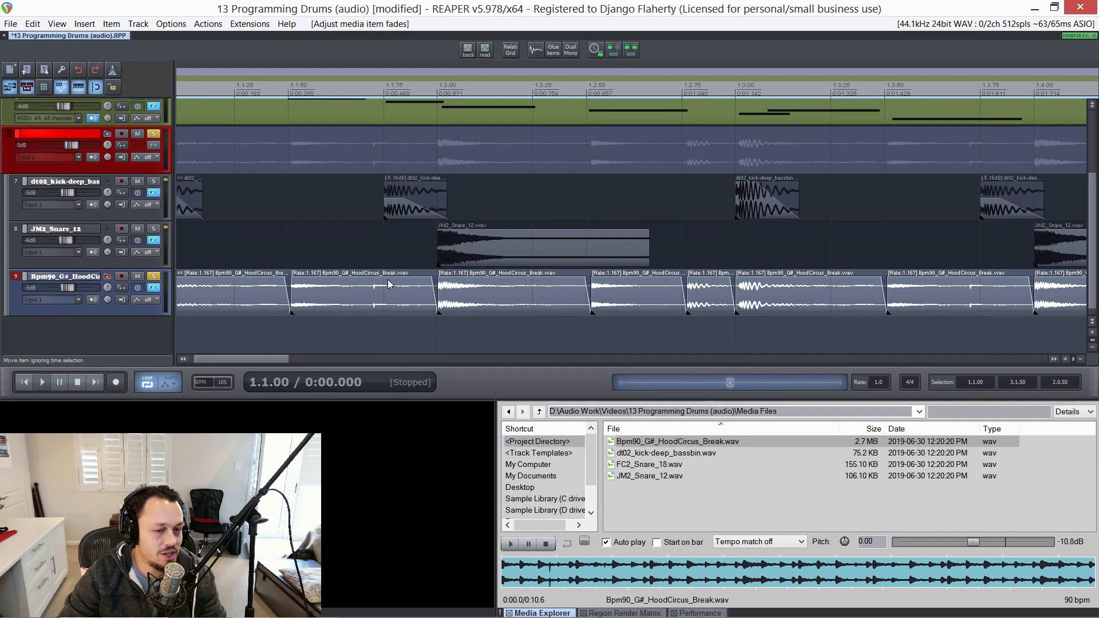
pyautogui.scroll(-3, 282, 285)
pyautogui.press('space')
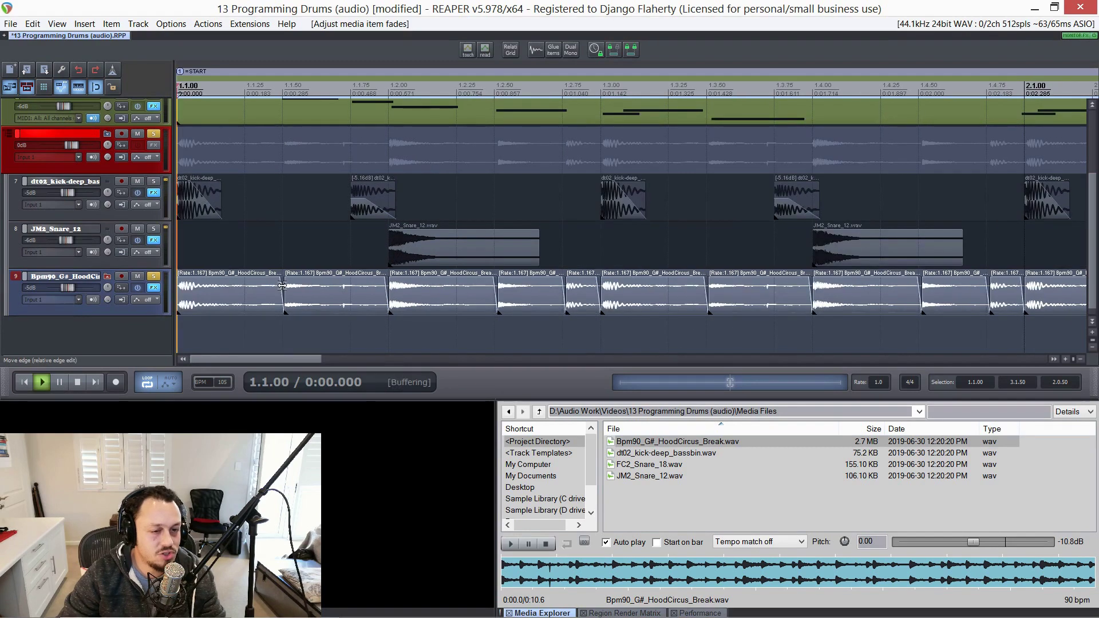
pyautogui.scroll(-1, 283, 285)
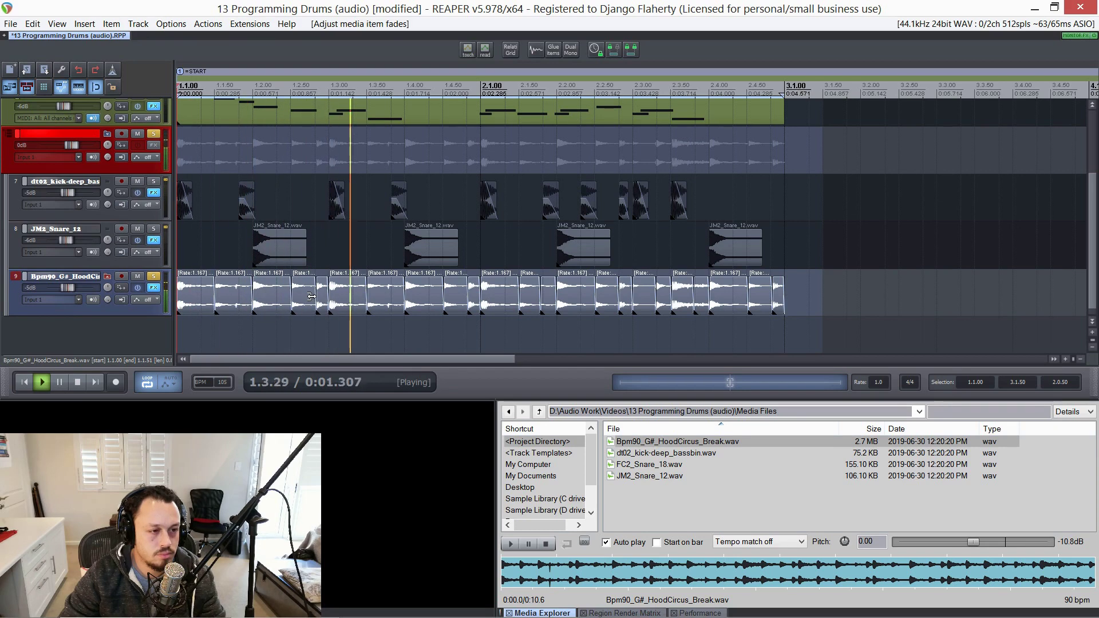
pyautogui.press('space')
pyautogui.scroll(-1, 203, 290)
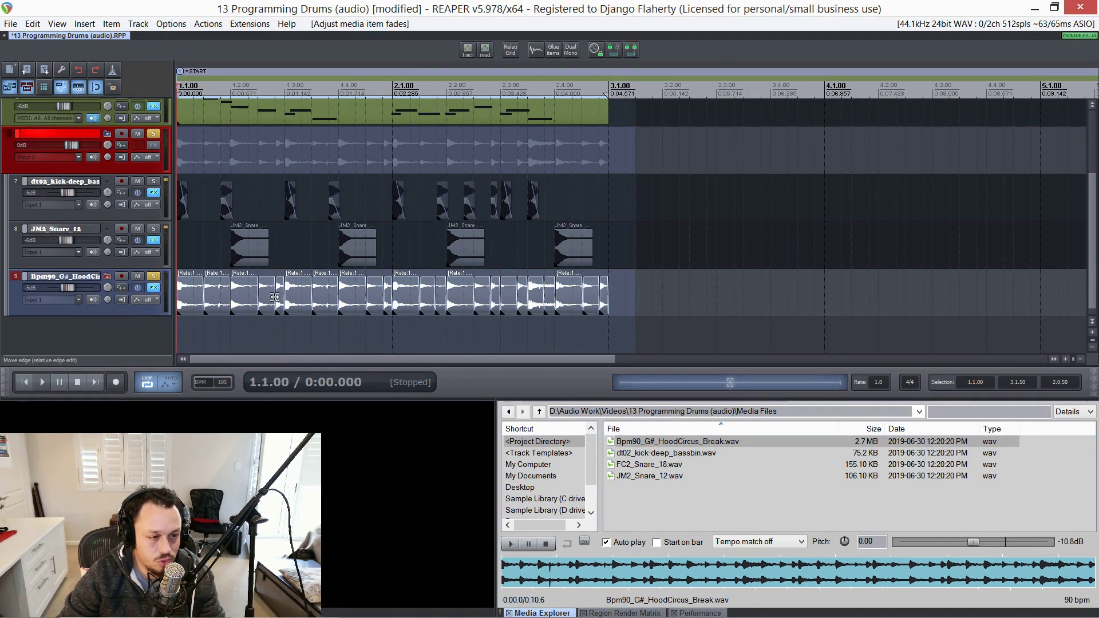
# Add a new track below the break track, then unsolo and mute the break track
pyautogui.doubleClick(19, 331)
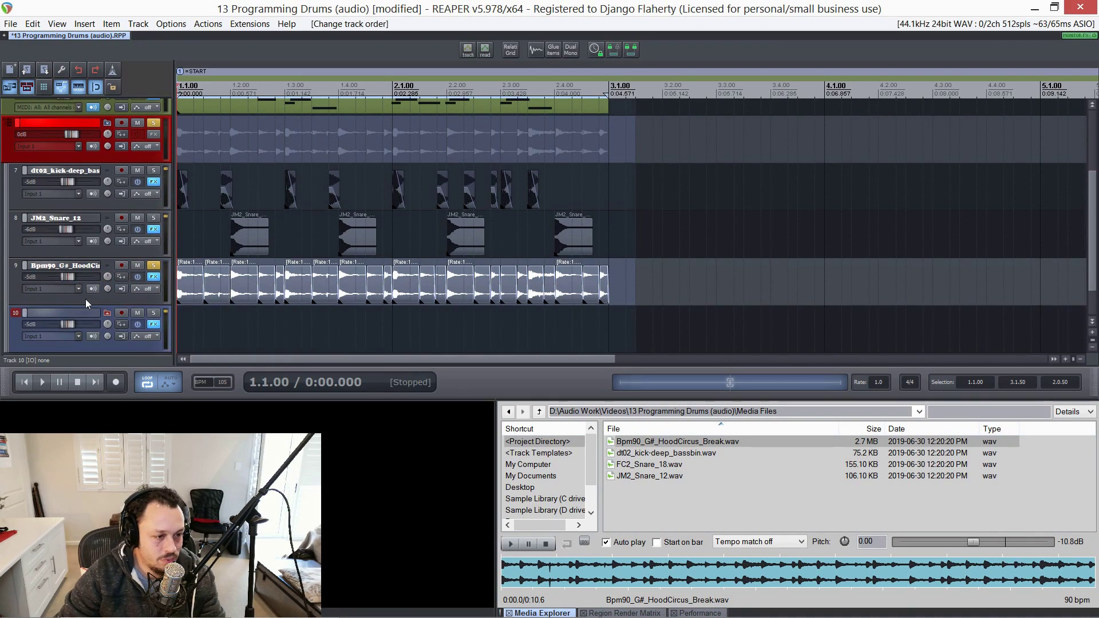
pyautogui.click(153, 265)
pyautogui.click(138, 265)
# Place copies of the break's 1.1.00 and 1.2.00 slices at 1.1.00 and 1.1.50 on the new track and play from the start
pyautogui.click(195, 294)
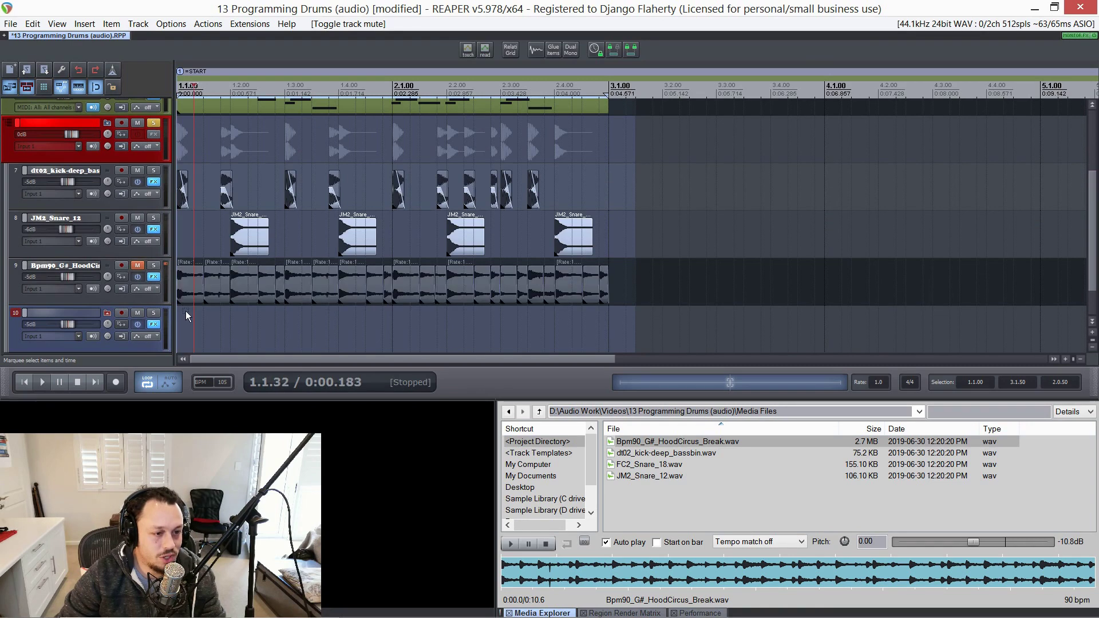
pyautogui.keyDown('ctrl'); pyautogui.click(181, 334); pyautogui.keyUp('ctrl')
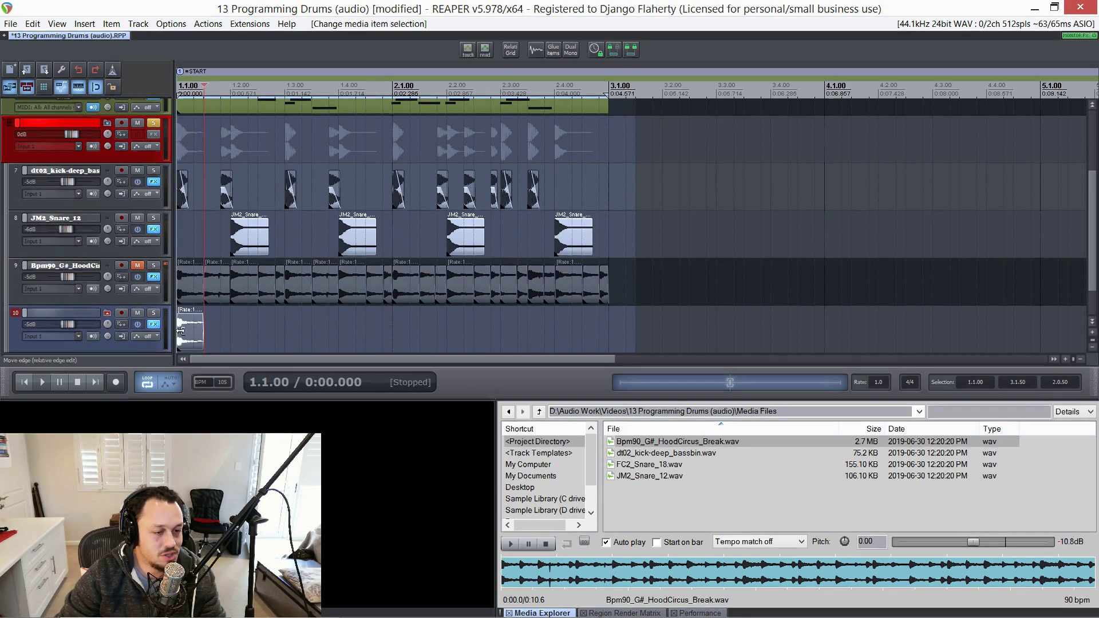
pyautogui.click(240, 294)
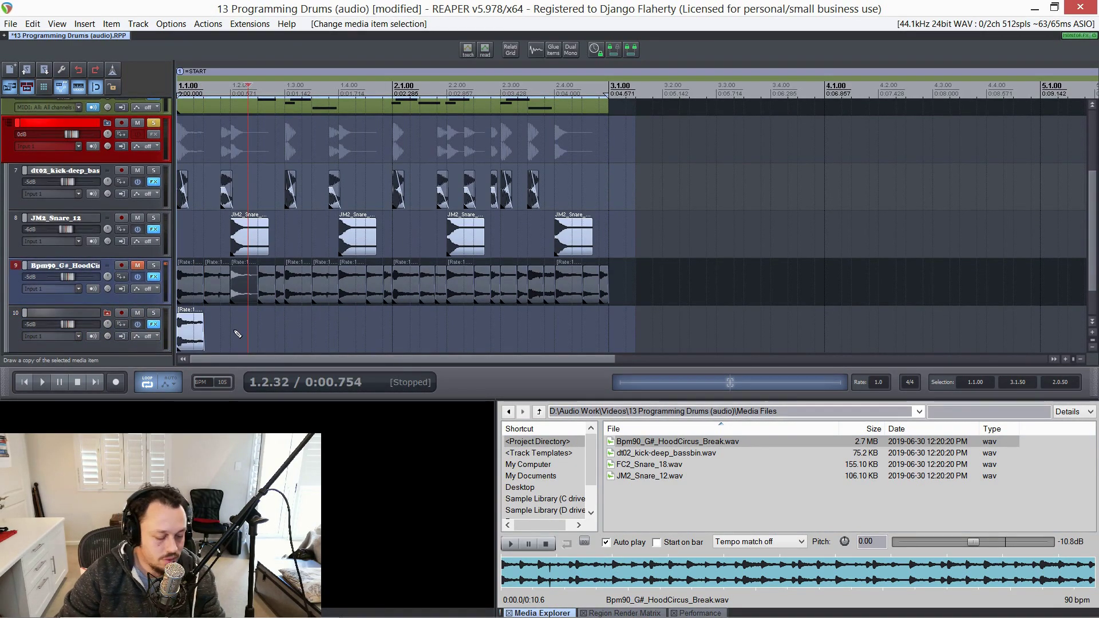
pyautogui.click(212, 341)
pyautogui.hotkey('ctrl', 'v')
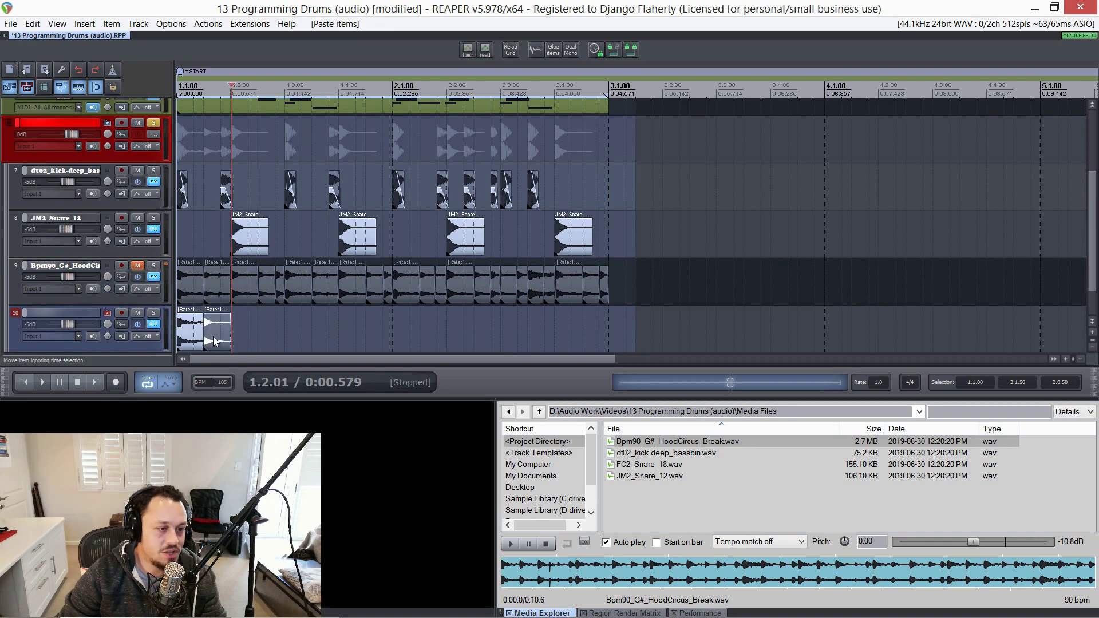
pyautogui.click(179, 336)
pyautogui.press('space')
pyautogui.press('space')
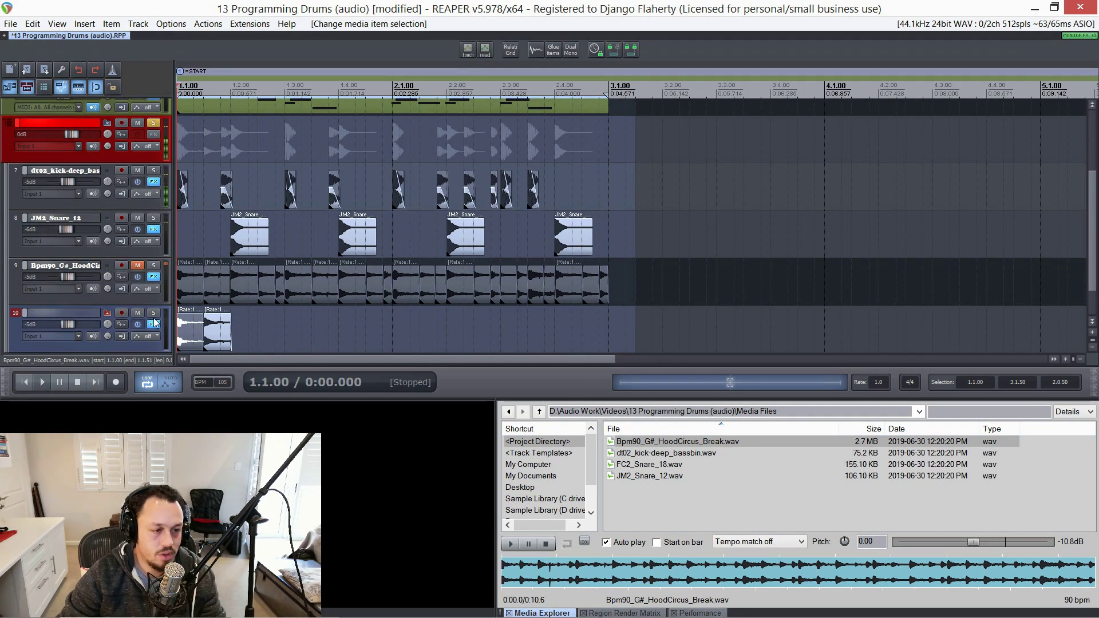
# Delete the new track below the break, then unmute the break track and select all of its slices
pyautogui.press('Delete')
pyautogui.press('Return')
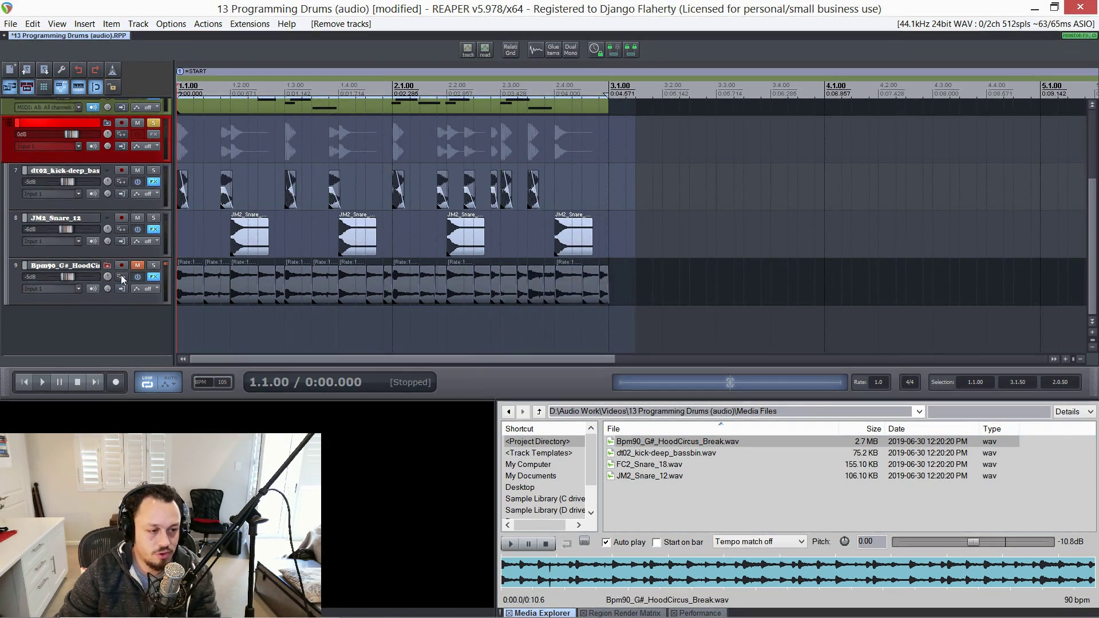
pyautogui.click(138, 265)
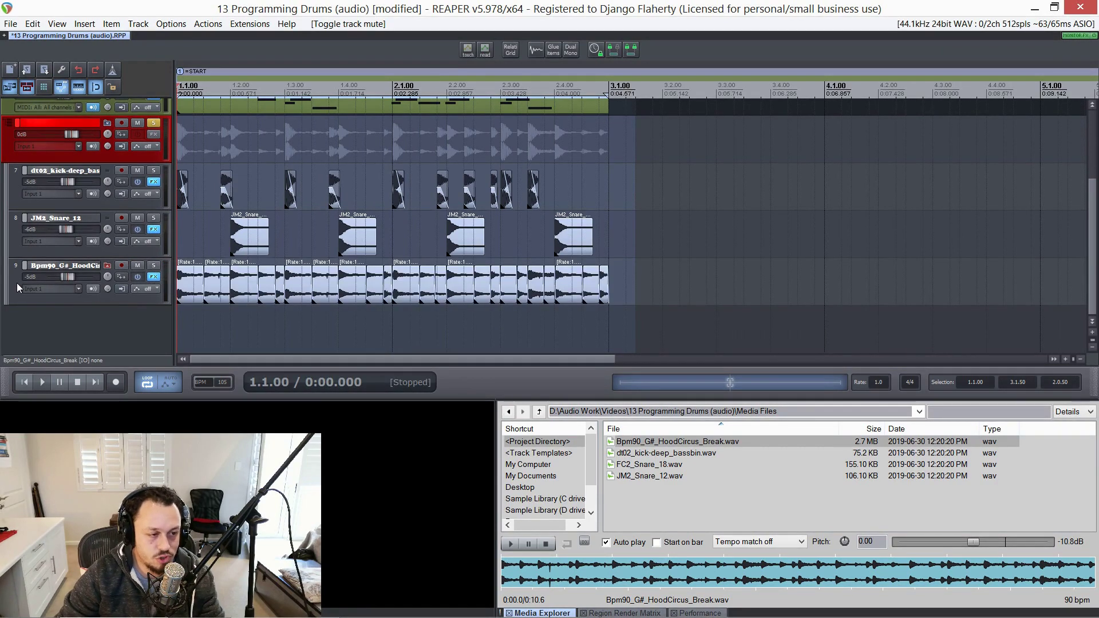
pyautogui.click(39, 287)
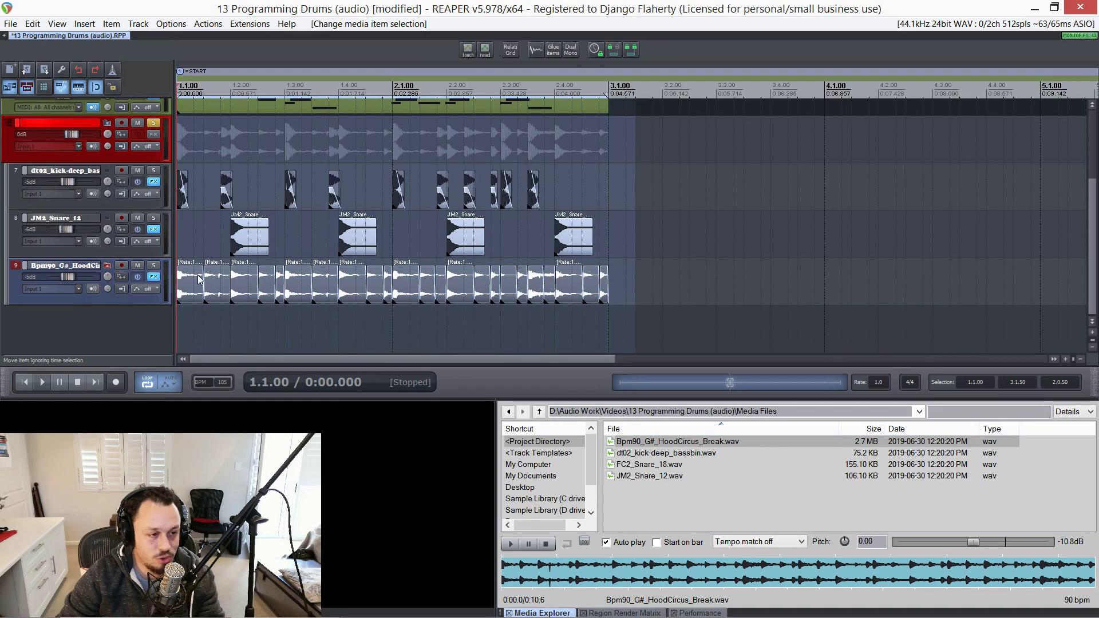
# Set the playback rate of all selected break slices to 1.000
pyautogui.scroll(2, 186, 275)
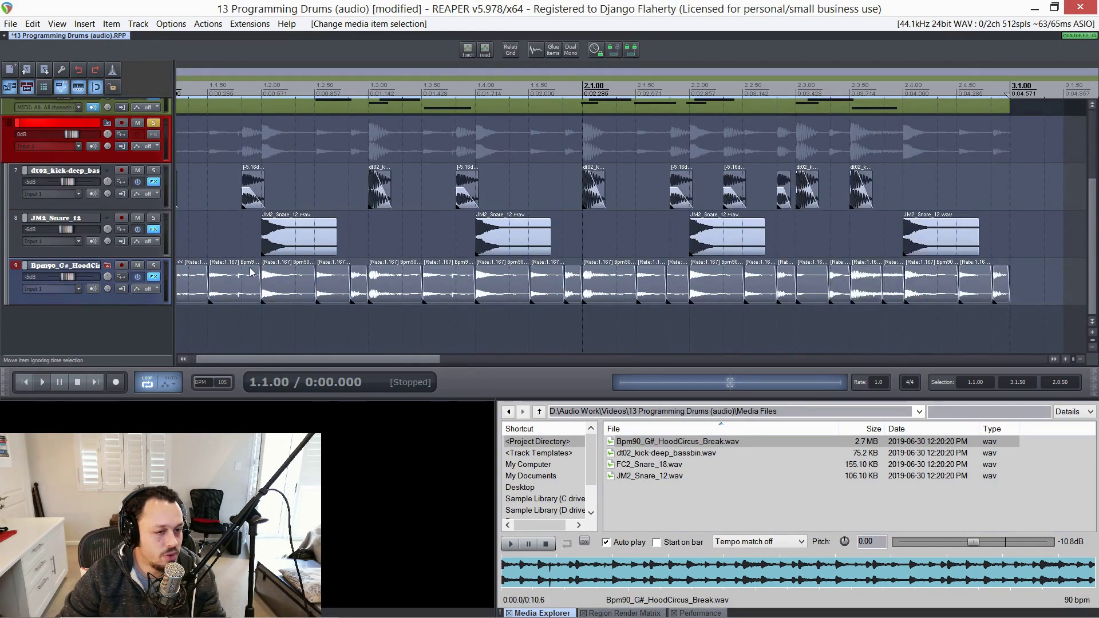
pyautogui.scroll(1, 239, 271)
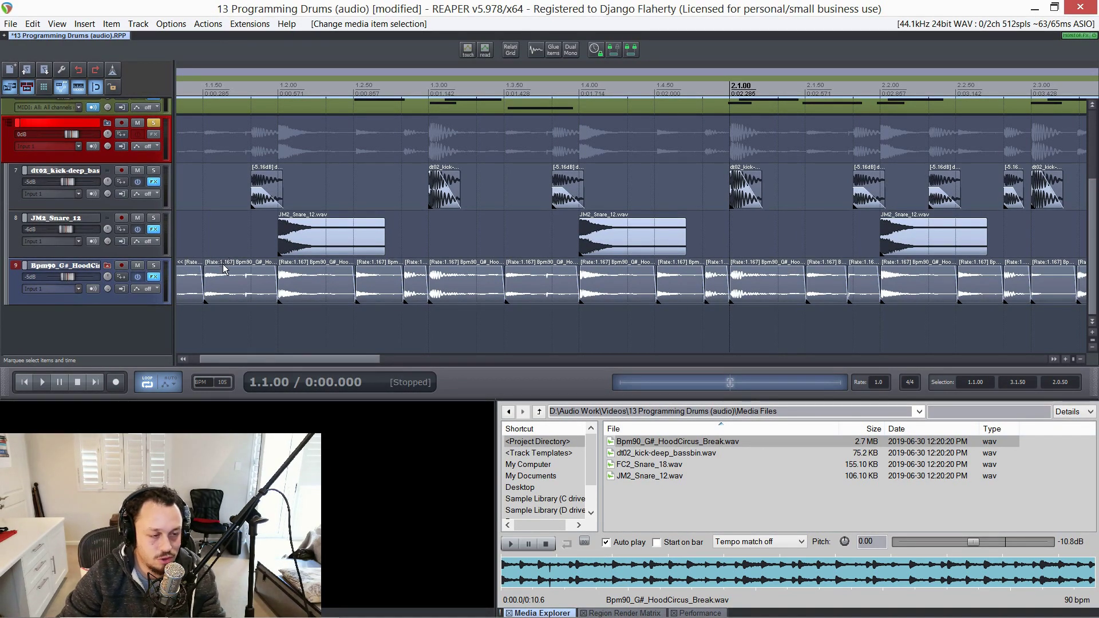
pyautogui.doubleClick(228, 273)
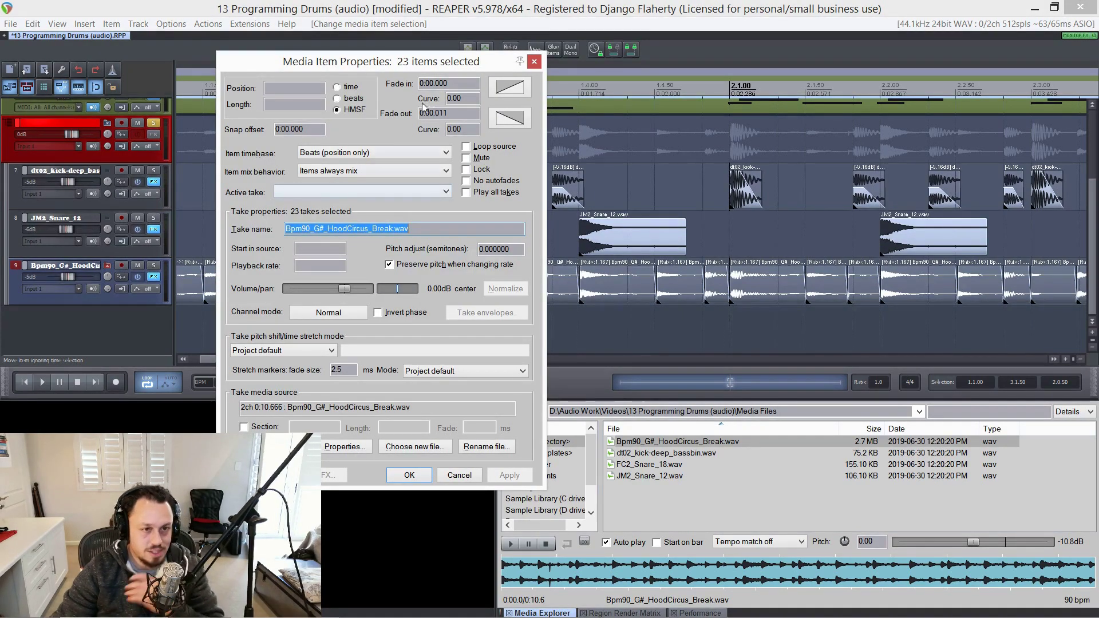
pyautogui.press('Escape')
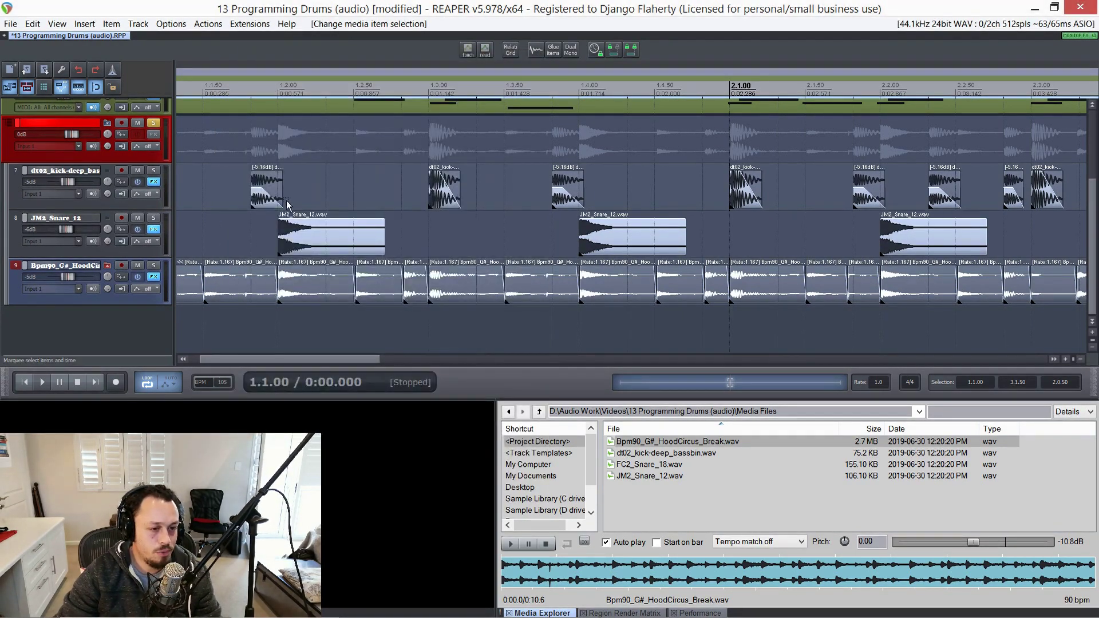
pyautogui.rightClick(238, 293)
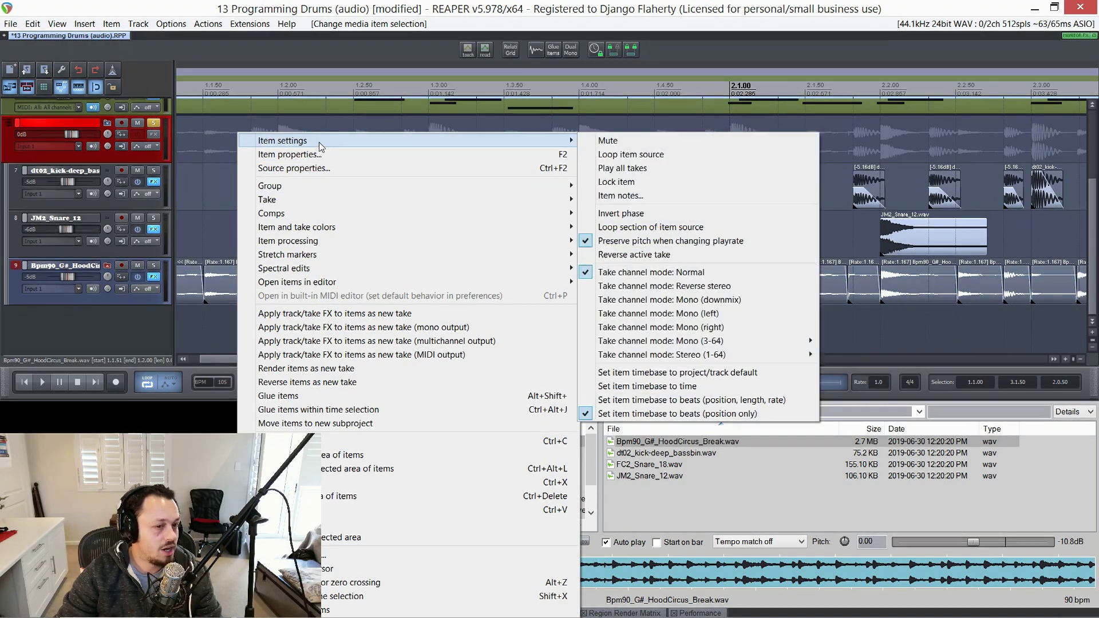
pyautogui.click(316, 155)
pyautogui.click(304, 265)
pyautogui.write('1.000')
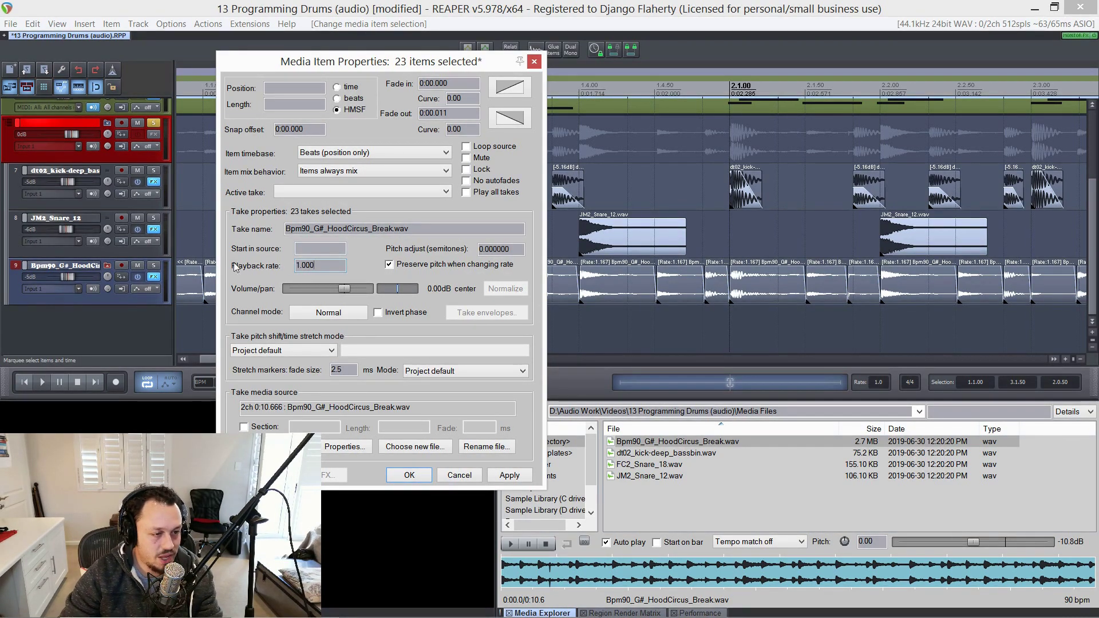
pyautogui.click(408, 476)
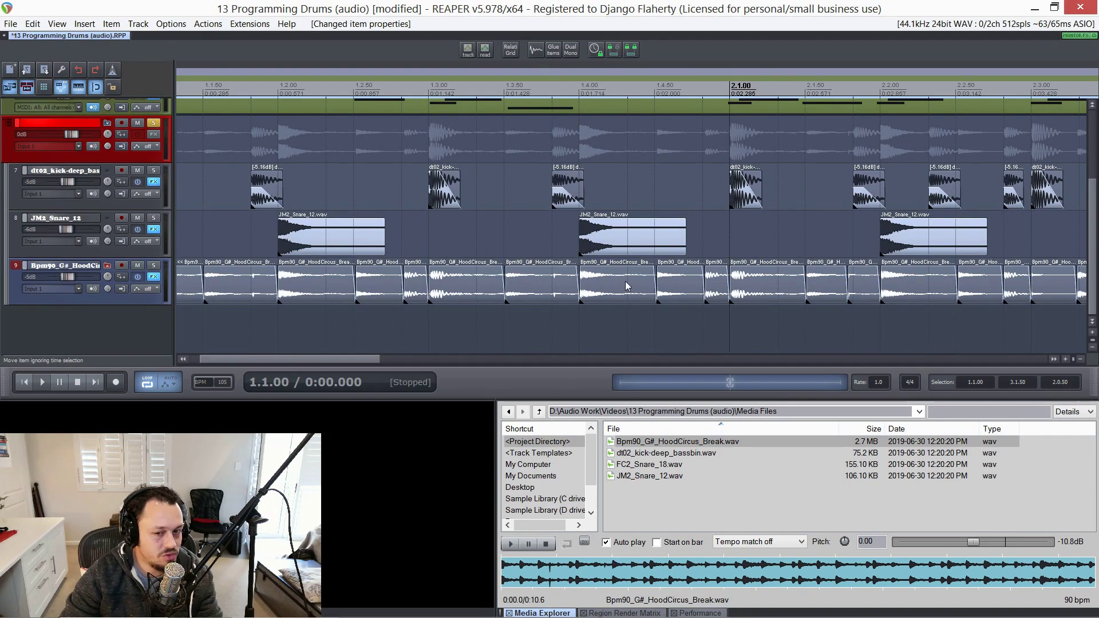
# Play the drum part from the start and solo the break track to hear its slices alone
pyautogui.scroll(-5, 640, 283)
pyautogui.scroll(4, 425, 276)
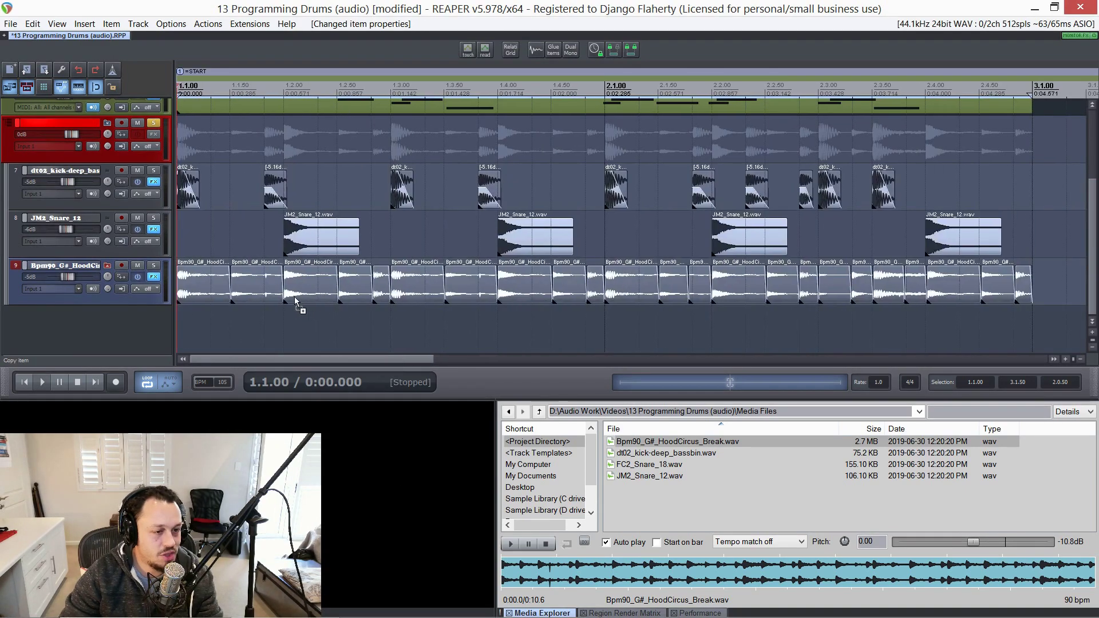
pyautogui.scroll(3, 229, 285)
pyautogui.scroll(-5, 231, 288)
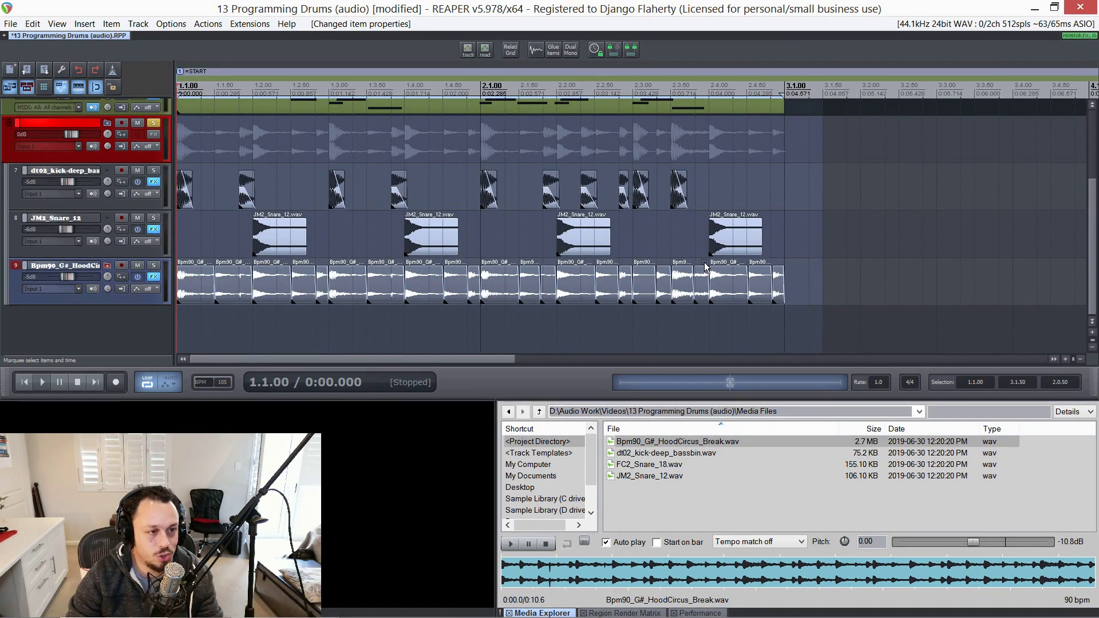
pyautogui.press('space')
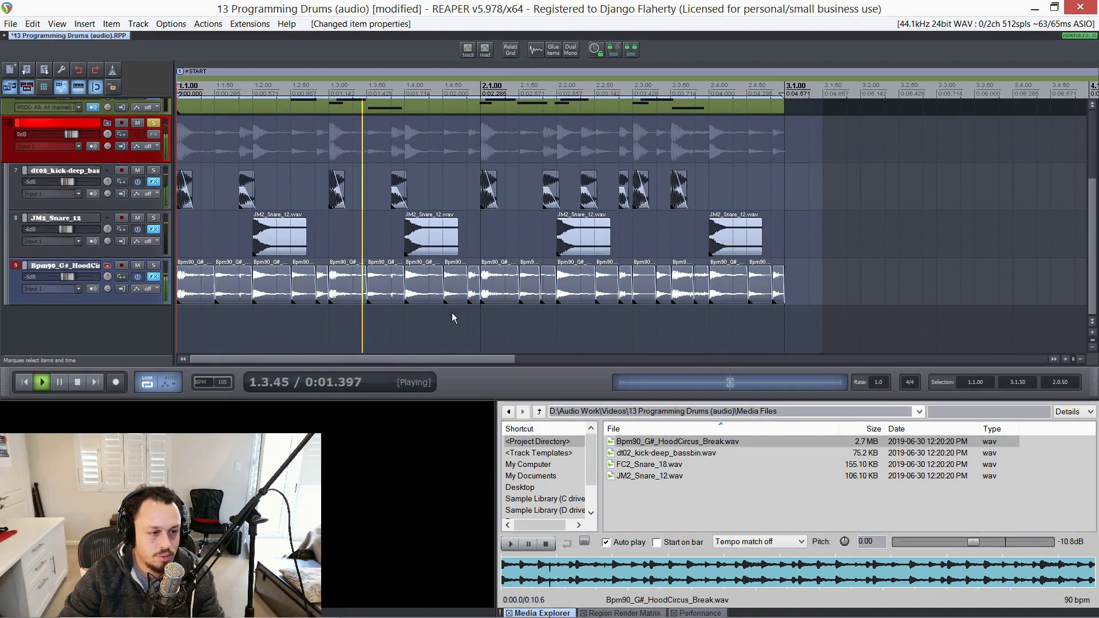
pyautogui.click(152, 266)
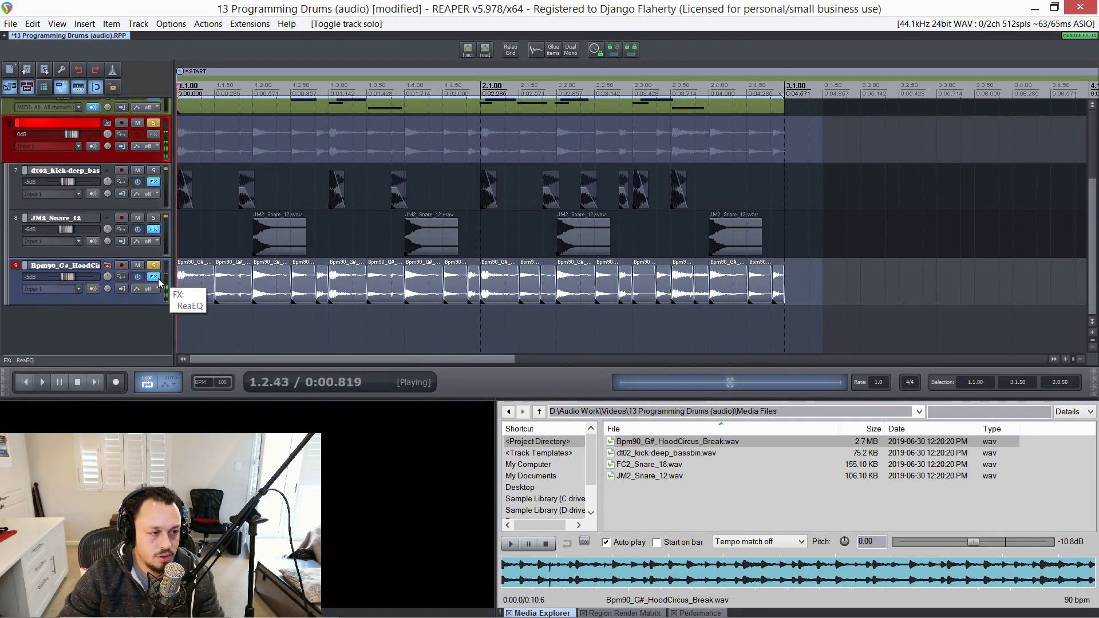
pyautogui.press('space')
# Set the playback rate of all selected break slices to 0.4
pyautogui.scroll(-2, 418, 288)
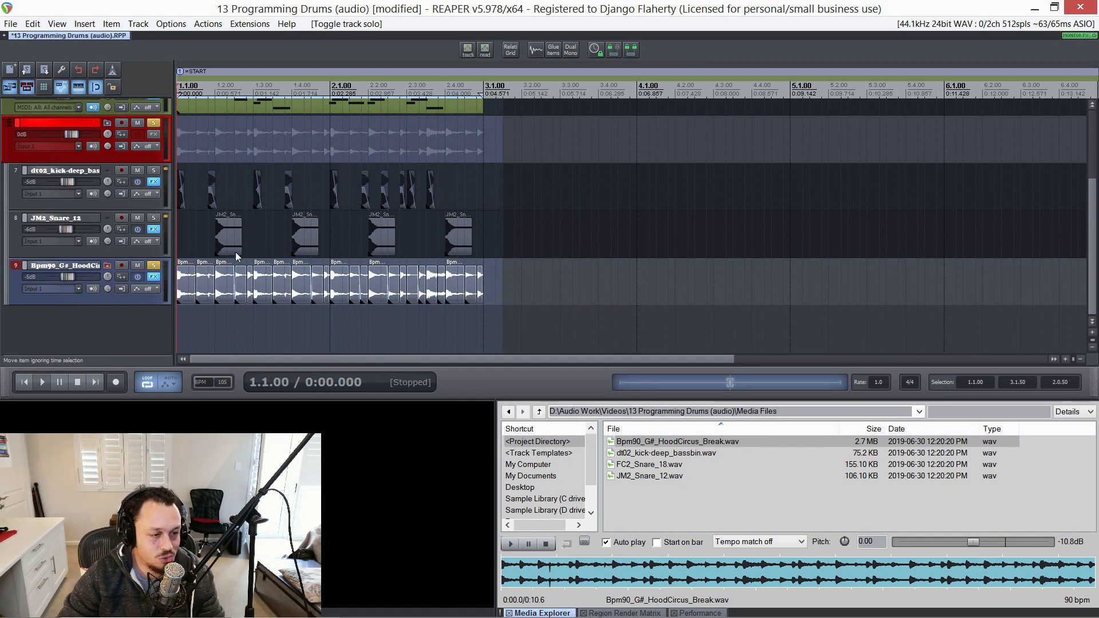
pyautogui.scroll(3, 215, 270)
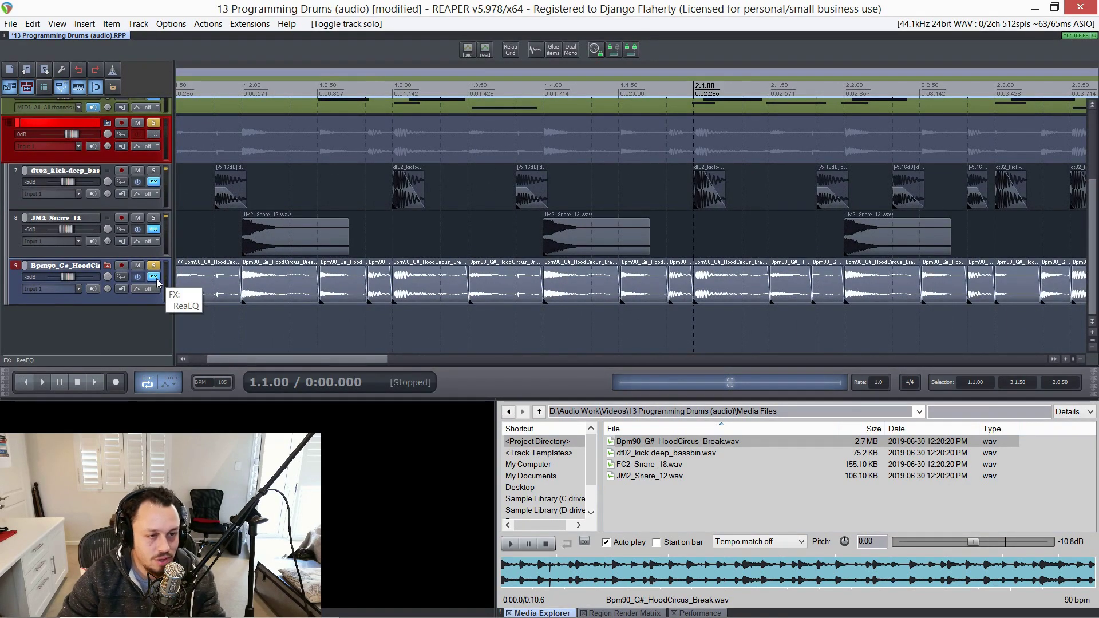
pyautogui.press('F2')
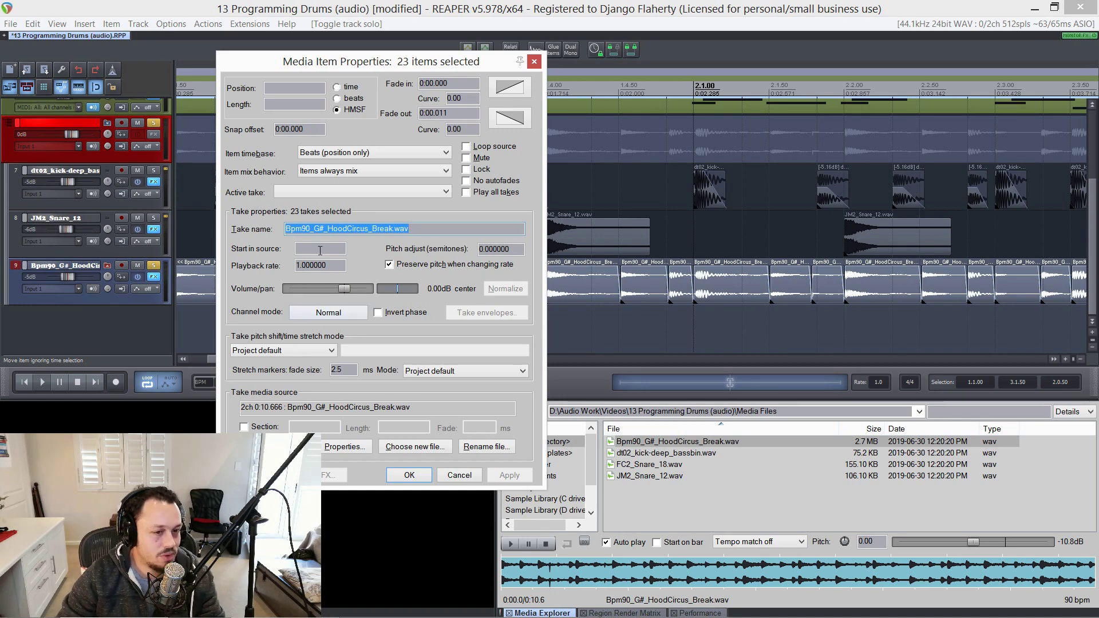
pyautogui.doubleClick(337, 265)
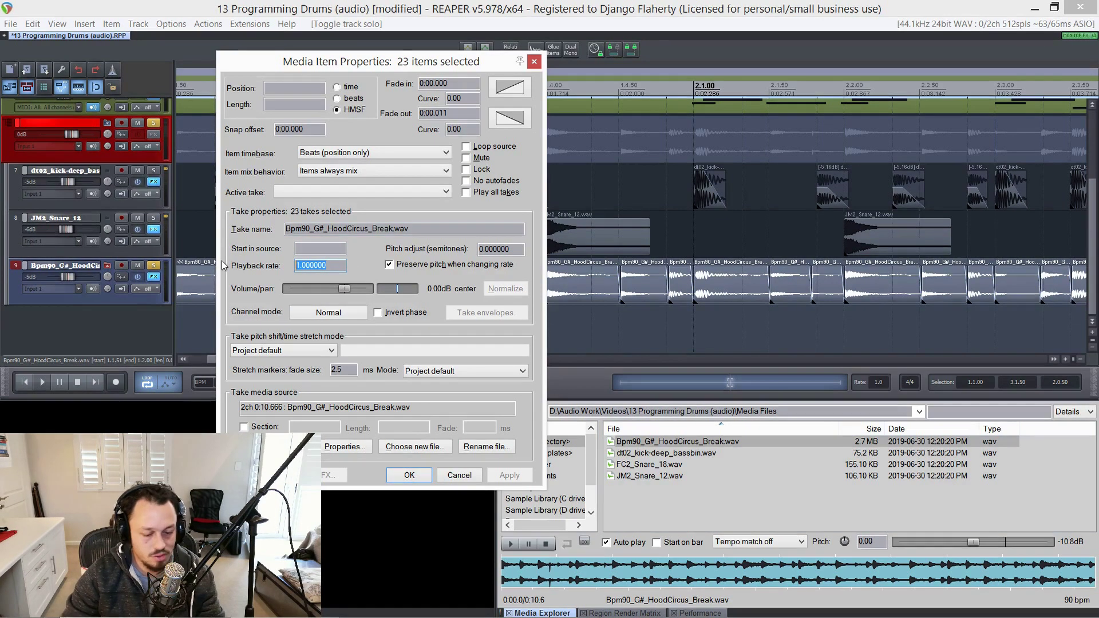
pyautogui.write('0.4')
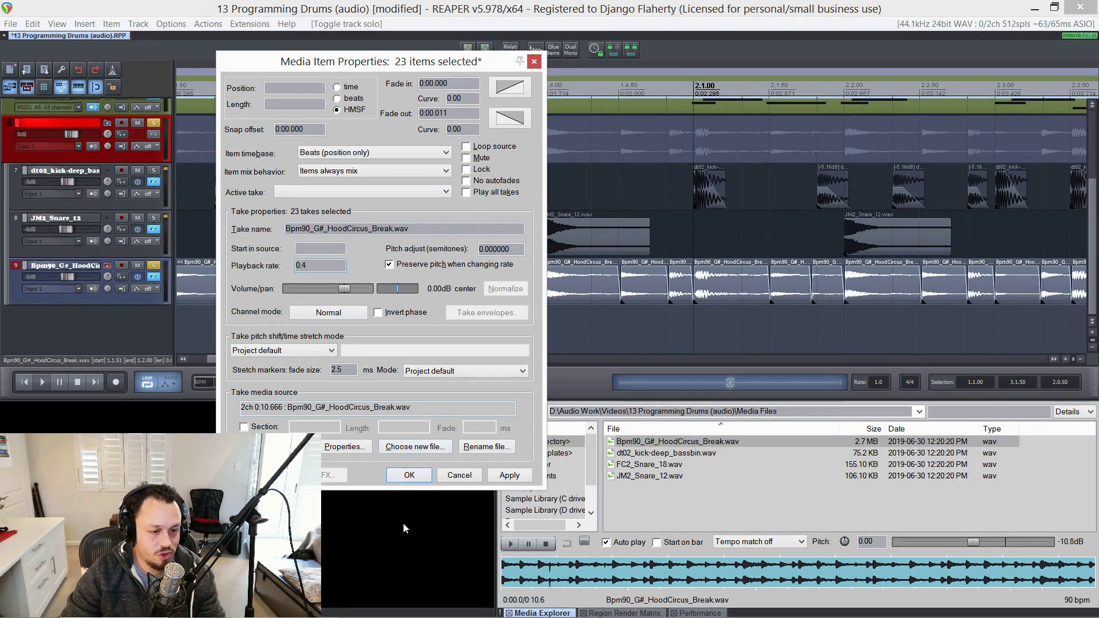
pyautogui.click(409, 475)
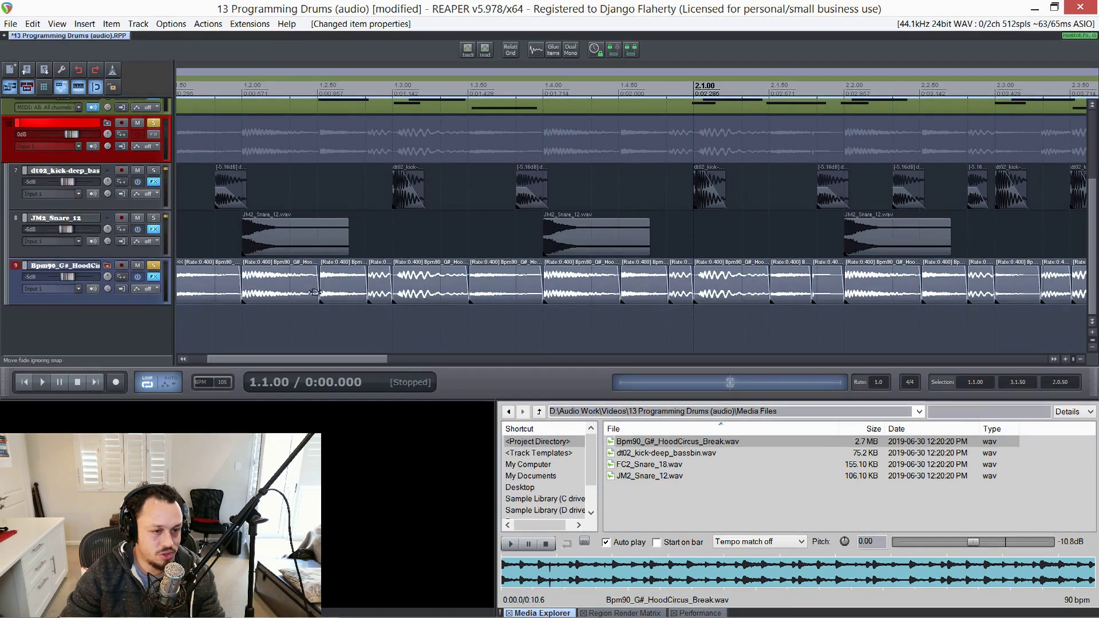
# Play the slowed break and compare it soloed and with the other drums, then view the break track's FX chain
pyautogui.press('space')
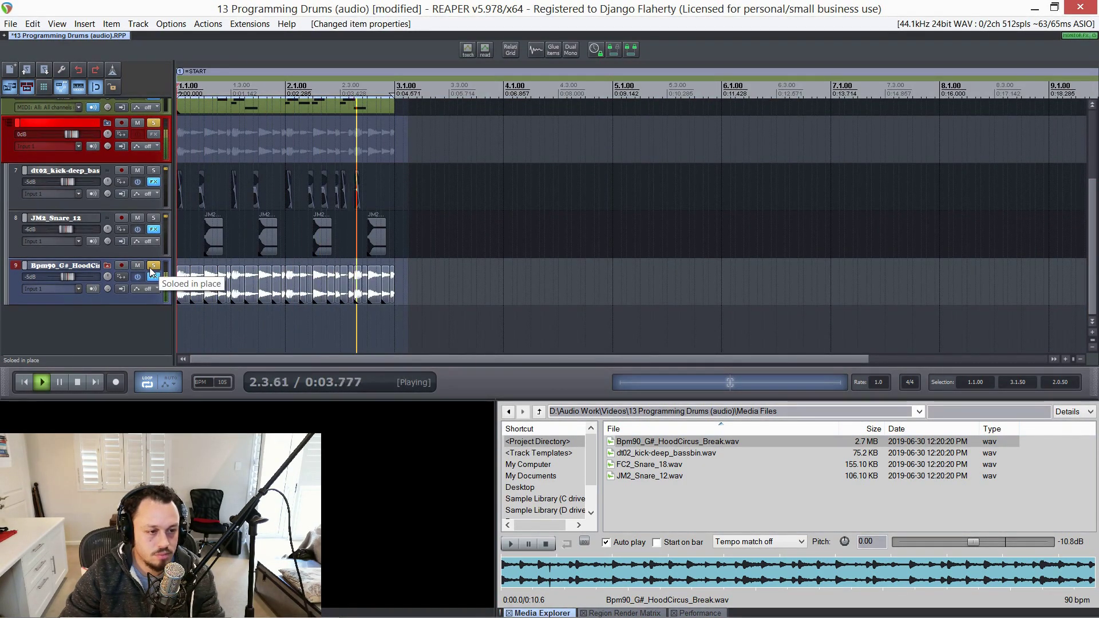
pyautogui.click(151, 268)
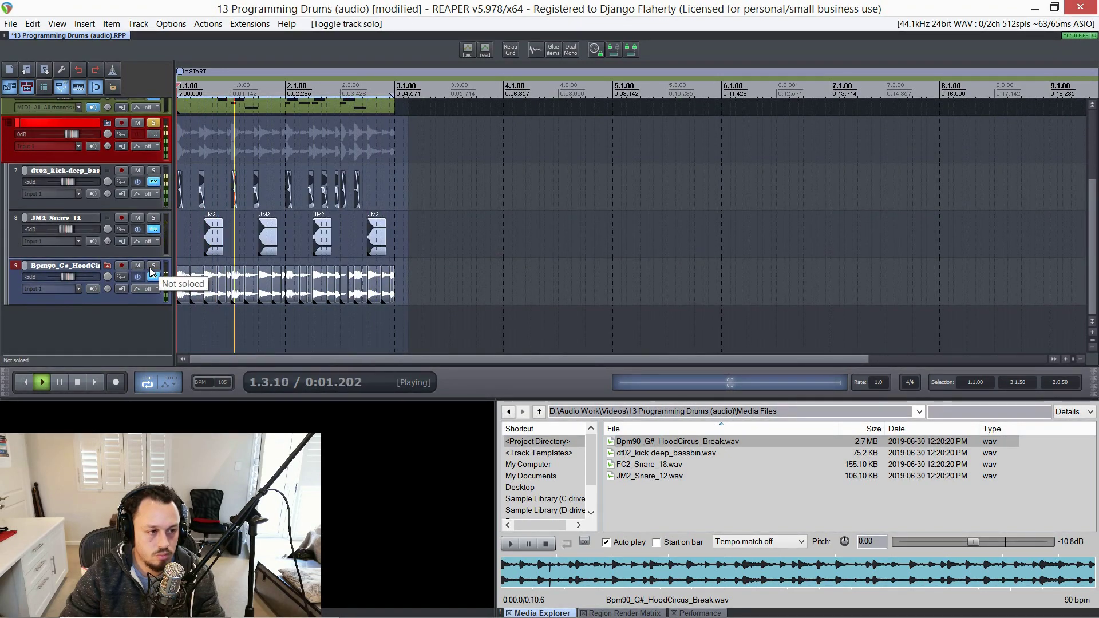
pyautogui.click(151, 268)
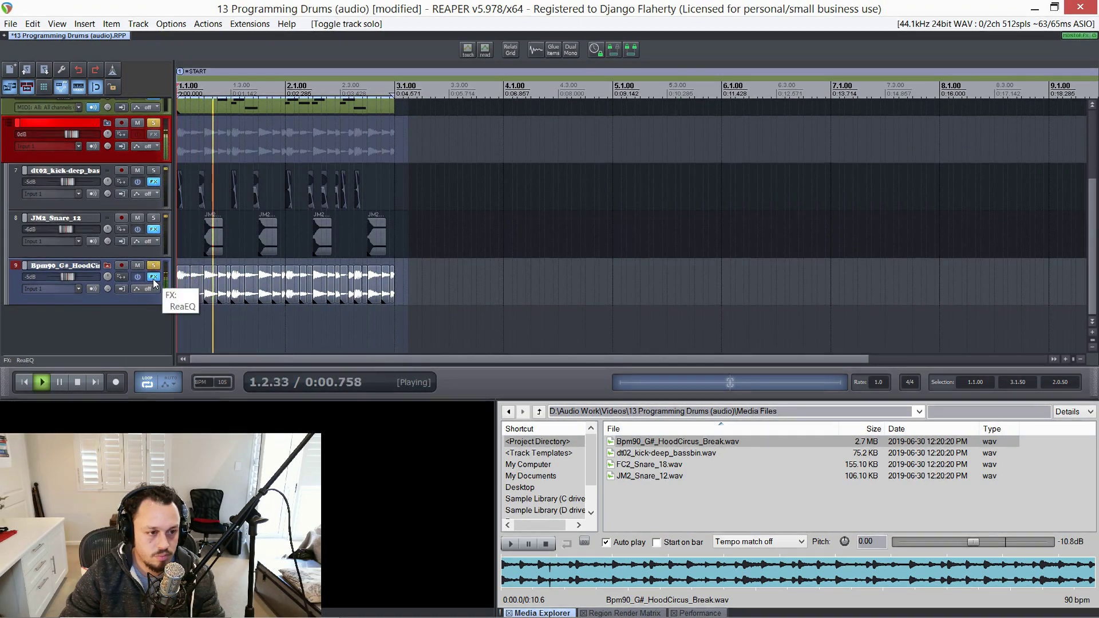
pyautogui.press('space')
pyautogui.click(154, 277)
pyautogui.press('Escape')
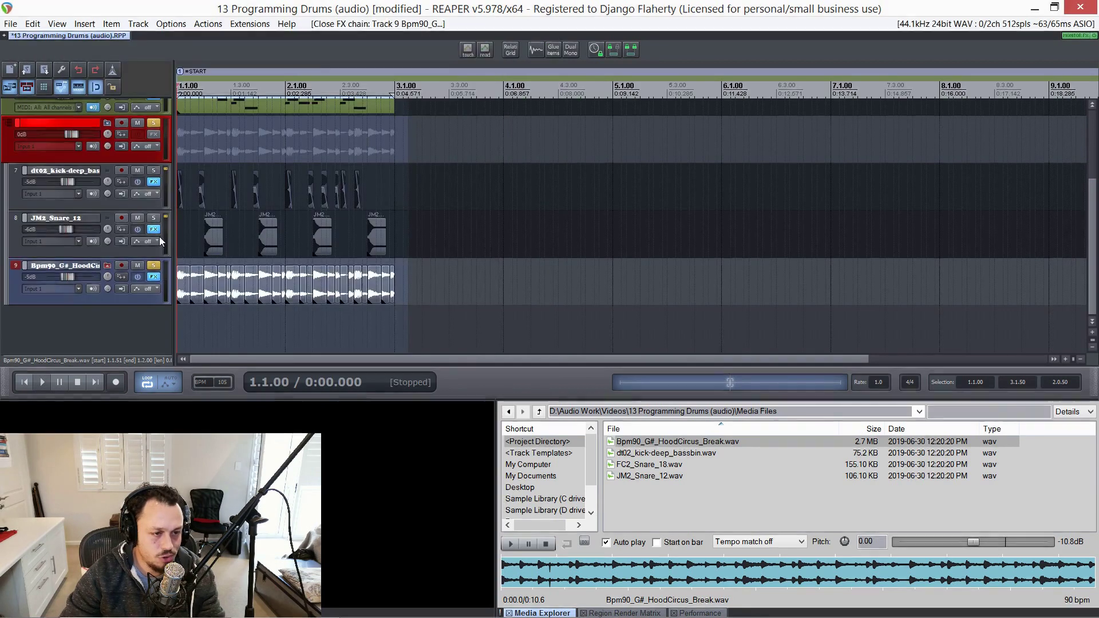
# Raise the pitch of all selected break slices by 6 semitones and play the result
pyautogui.press('F2')
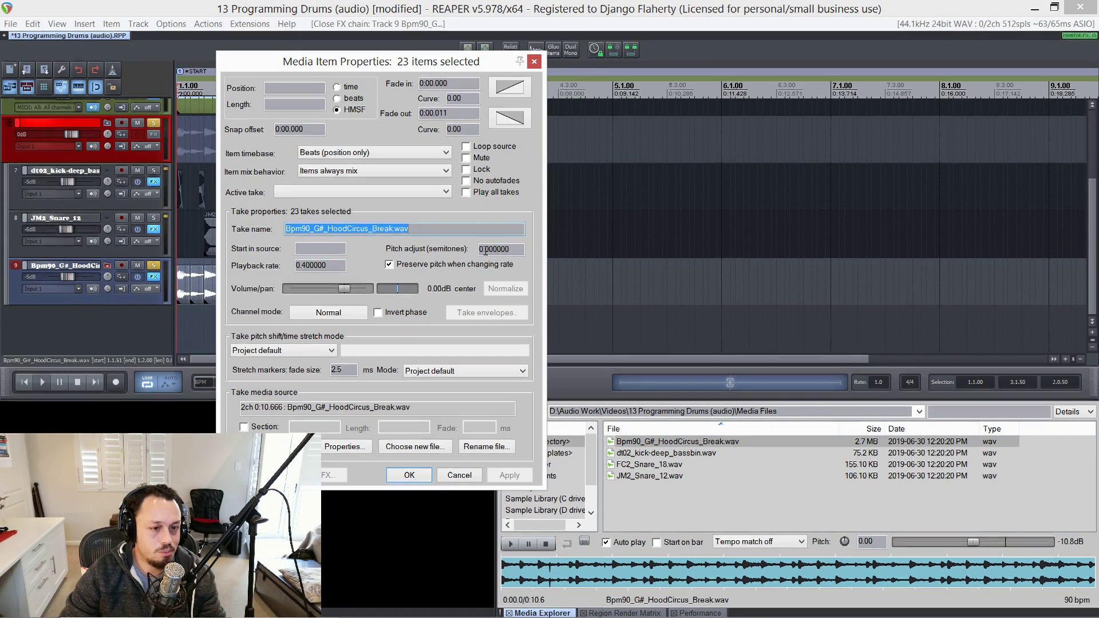
pyautogui.moveTo(486, 251); pyautogui.dragTo(451, 250)
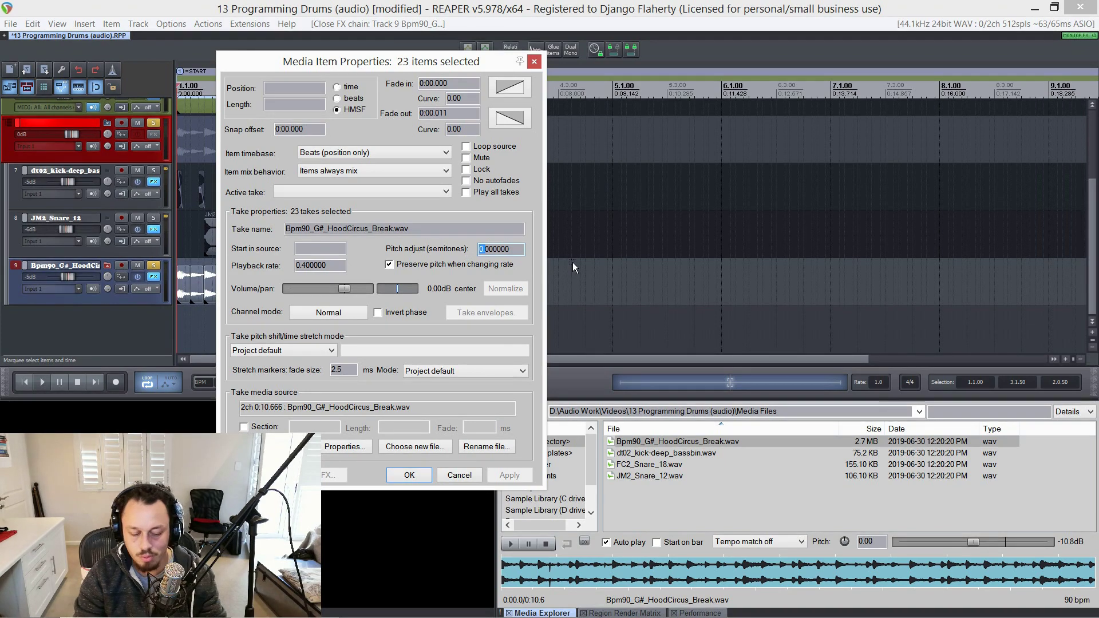
pyautogui.write('6')
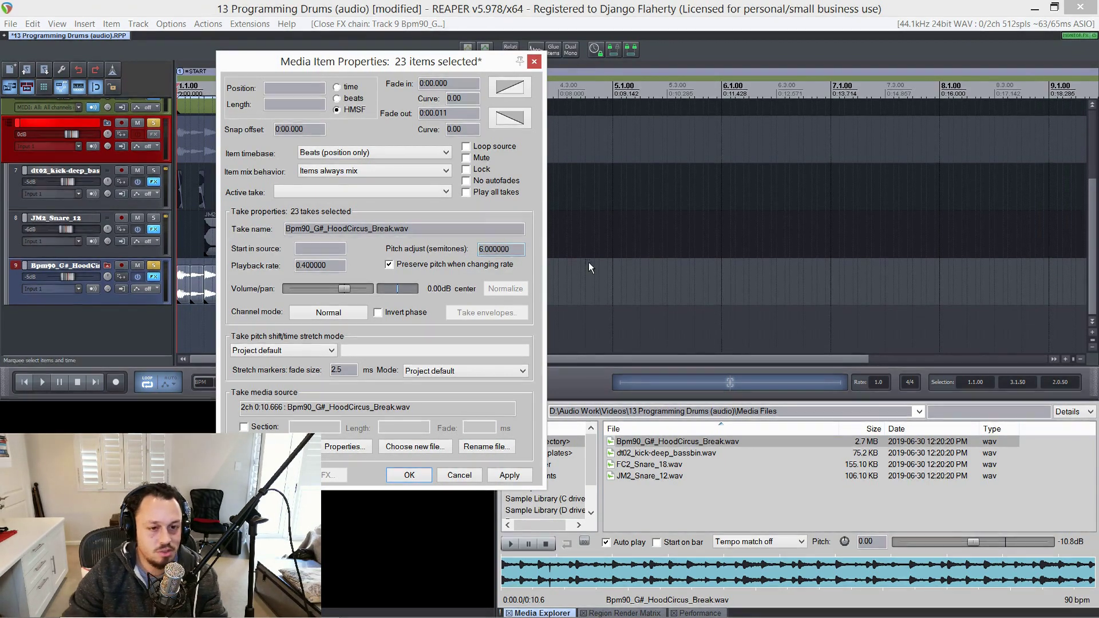
pyautogui.click(502, 475)
pyautogui.press('space')
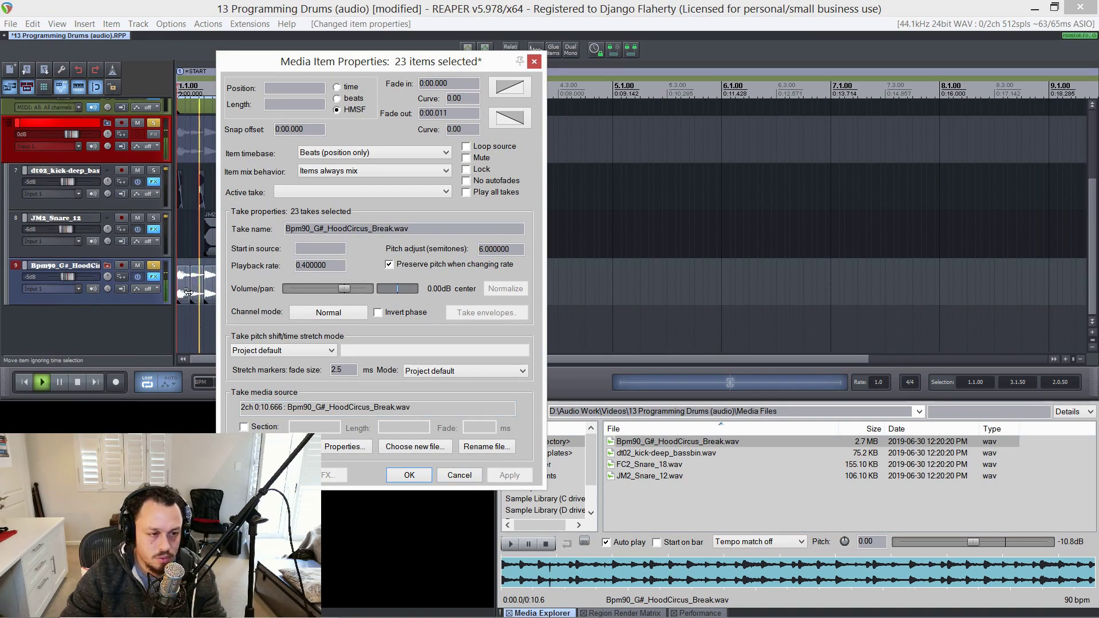
pyautogui.moveTo(242, 72); pyautogui.dragTo(444, 93)
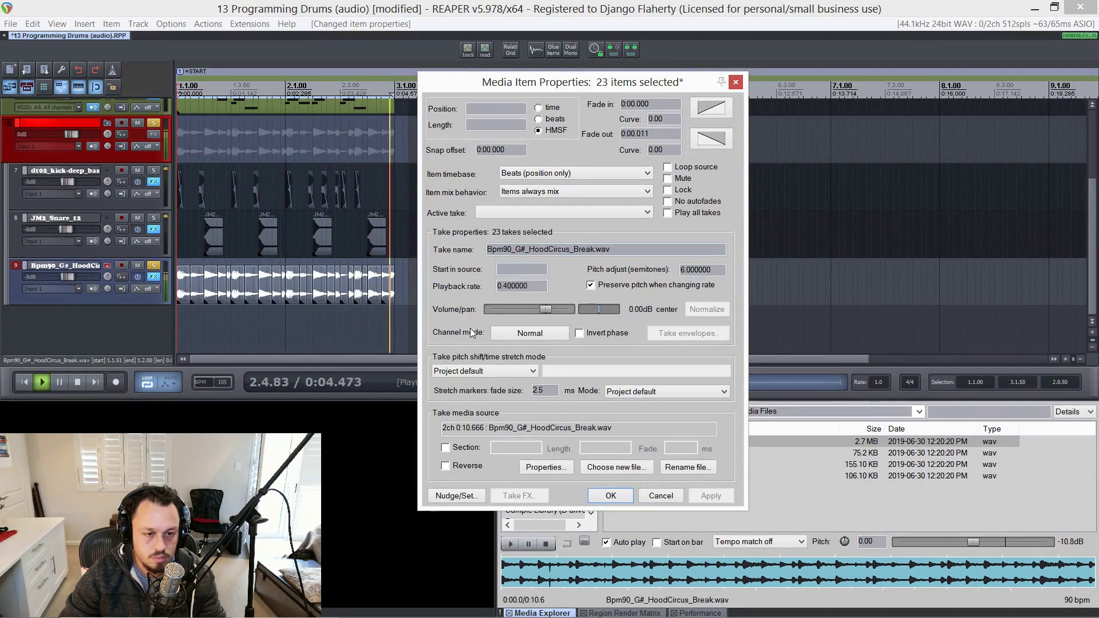
pyautogui.press('space')
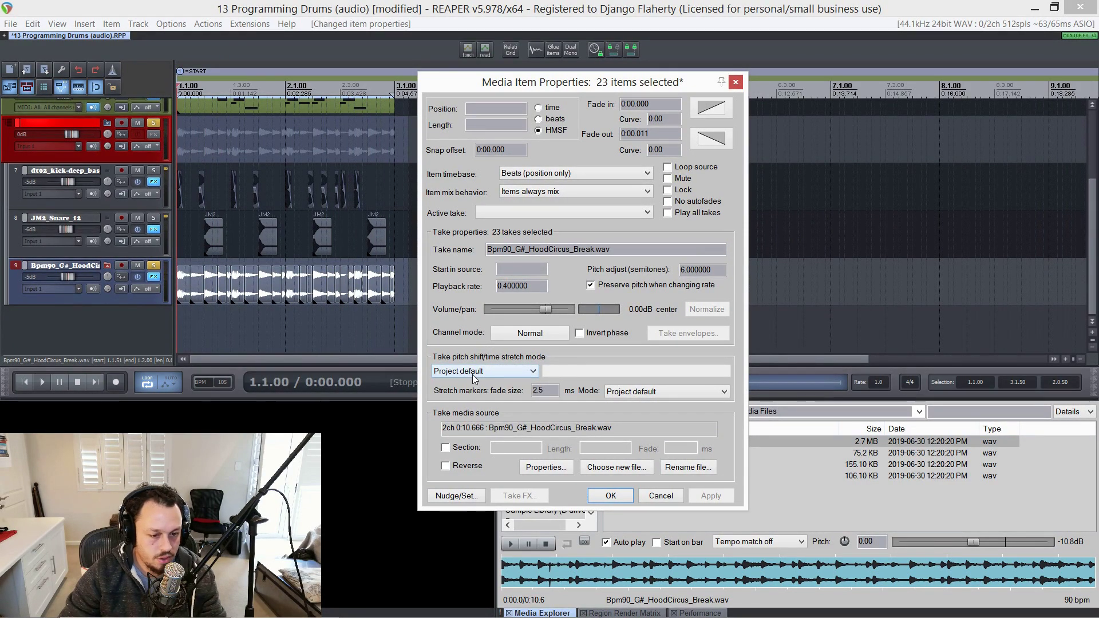
# Apply the SoundTouch pitch shift/time stretch mode to the selected break slices and play them
pyautogui.click(474, 372)
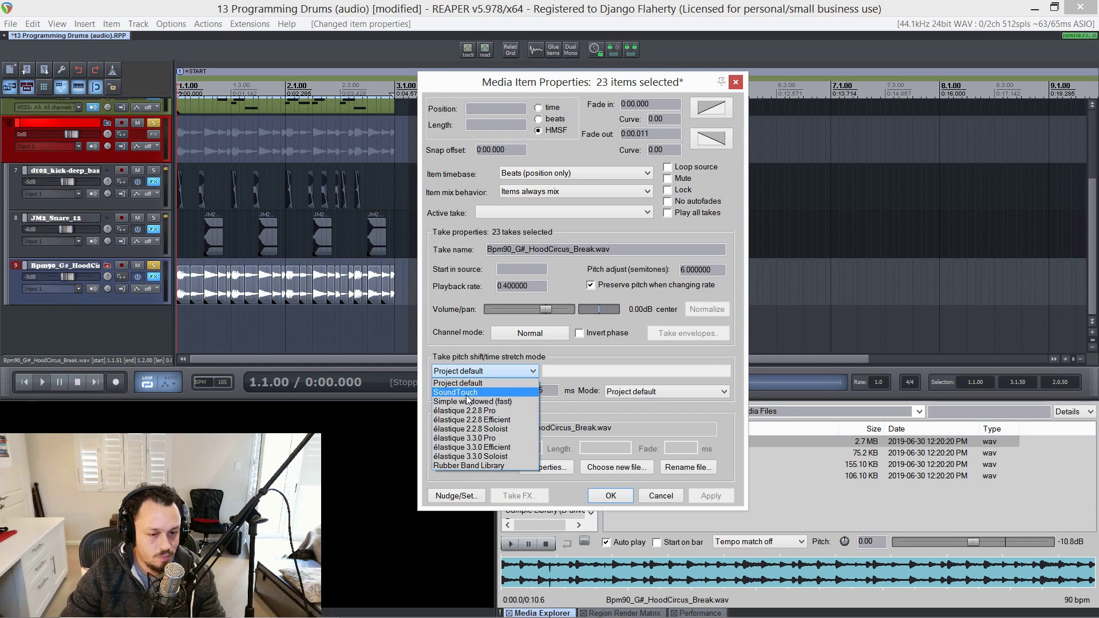
pyautogui.click(468, 392)
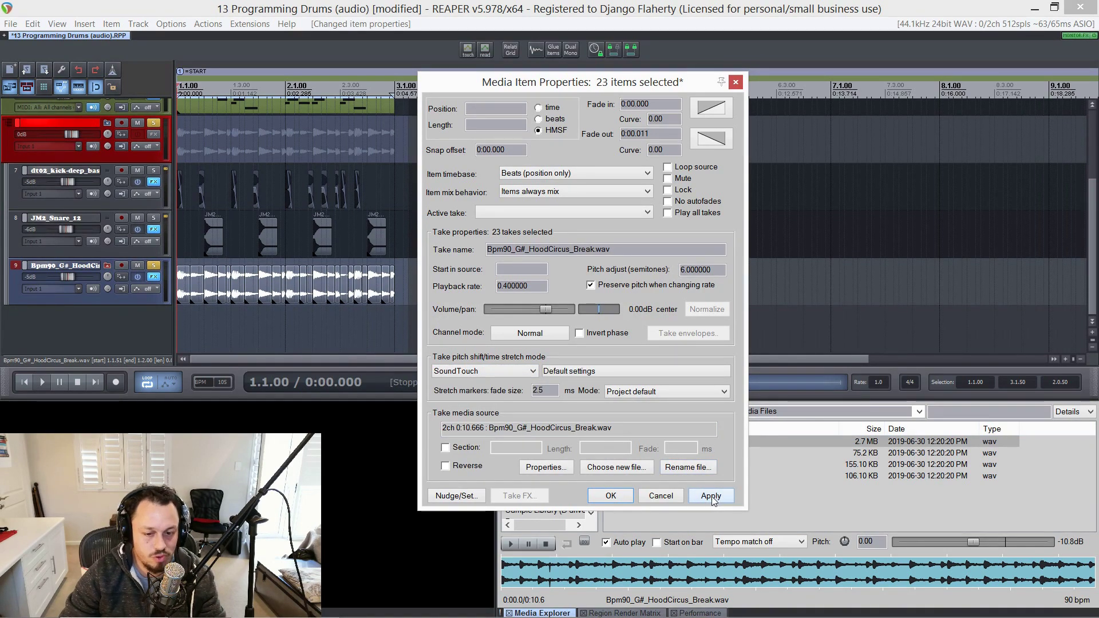
pyautogui.click(712, 496)
pyautogui.press('space')
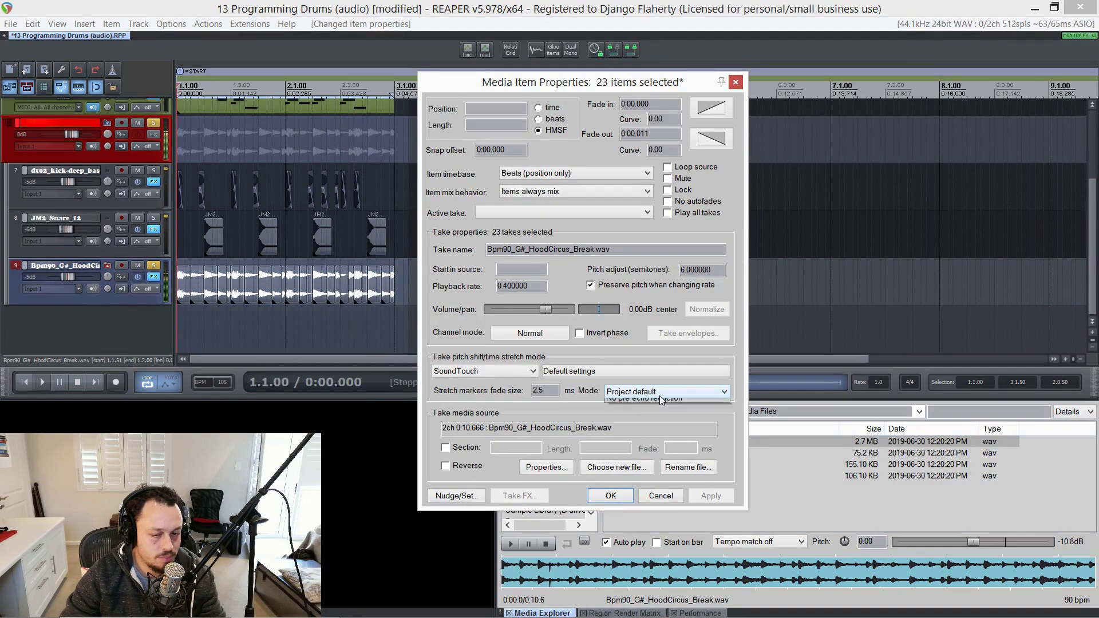
# Set the break slices' SoundTouch quality to Fast and their stretch marker mode to Tonal-optimized
pyautogui.click(659, 396)
pyautogui.click(661, 396)
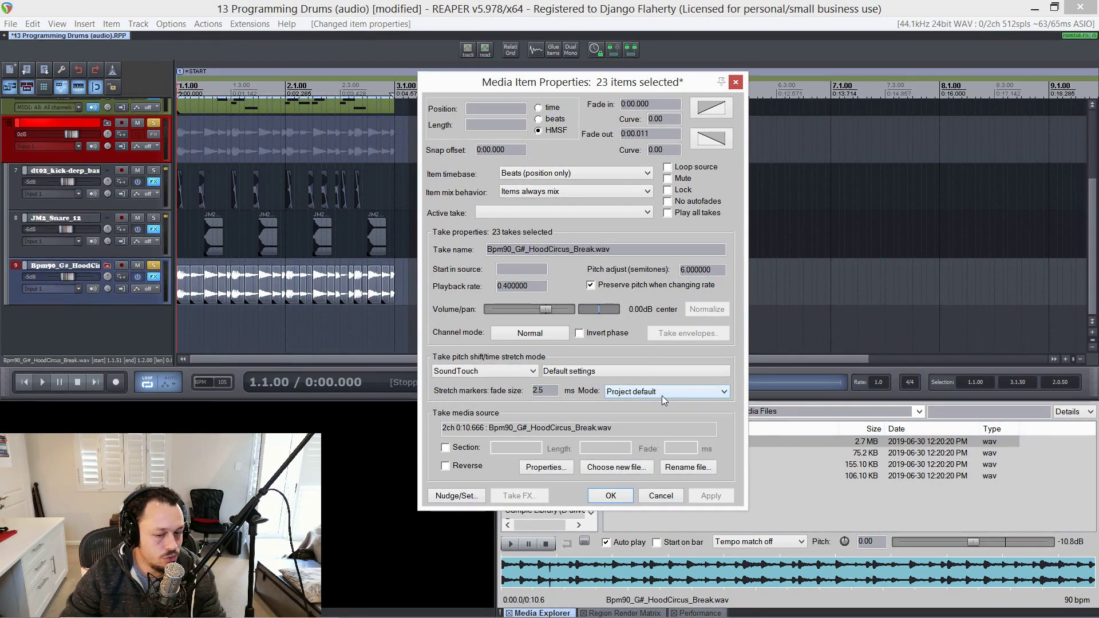
pyautogui.click(633, 372)
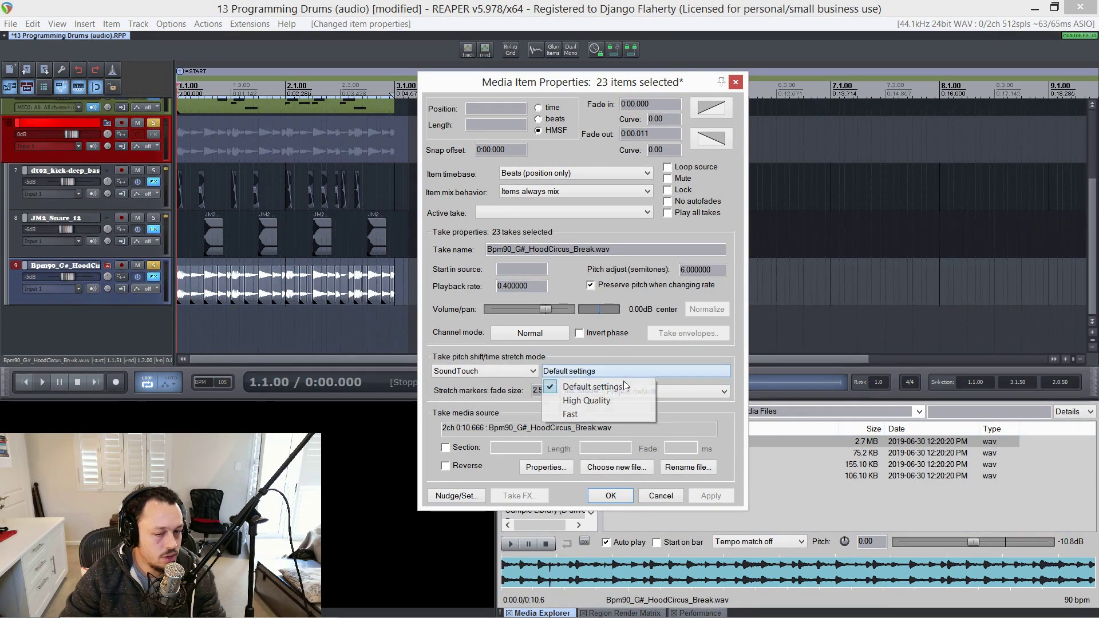
pyautogui.click(601, 414)
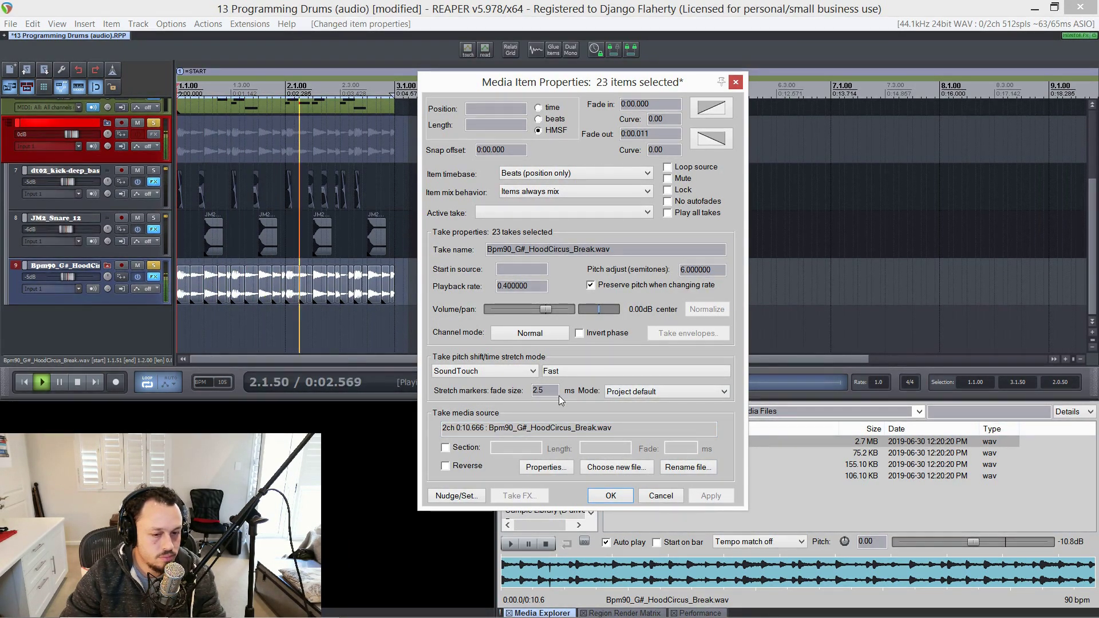
pyautogui.click(638, 395)
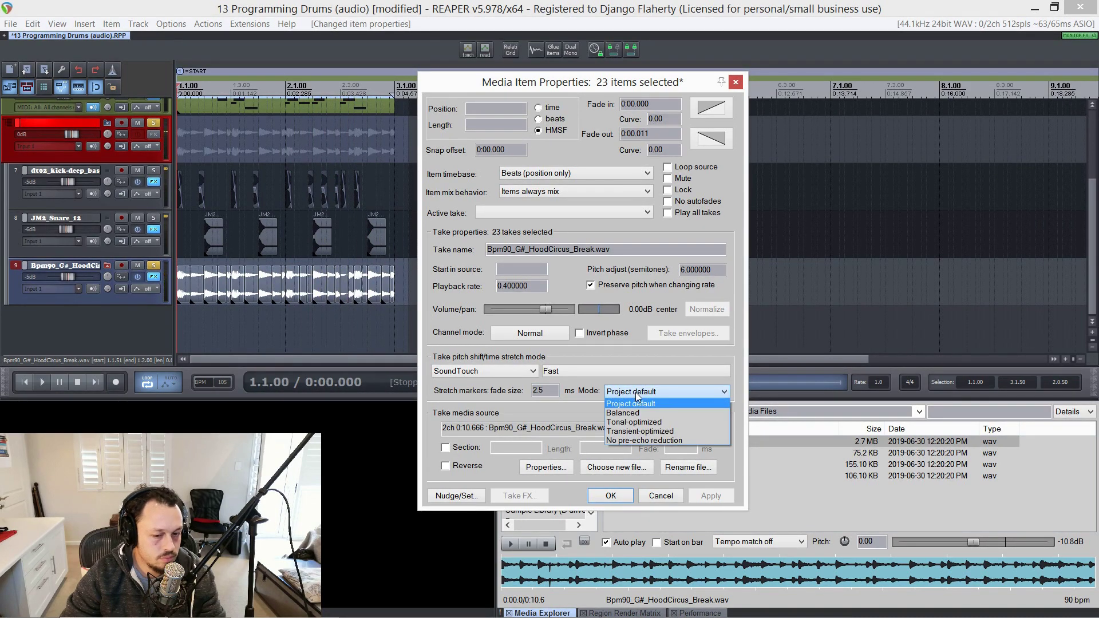
pyautogui.click(660, 422)
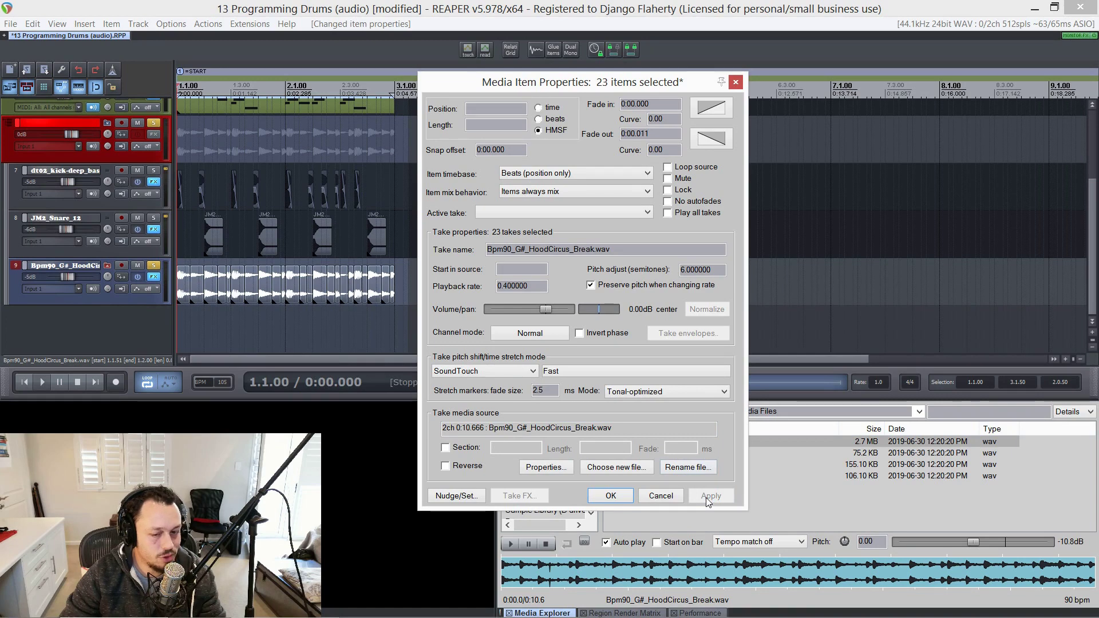
# With playback running, set the break slices' stretch marker fade size to 4.0 ms and mode to Balanced, applying the changes
pyautogui.press('space')
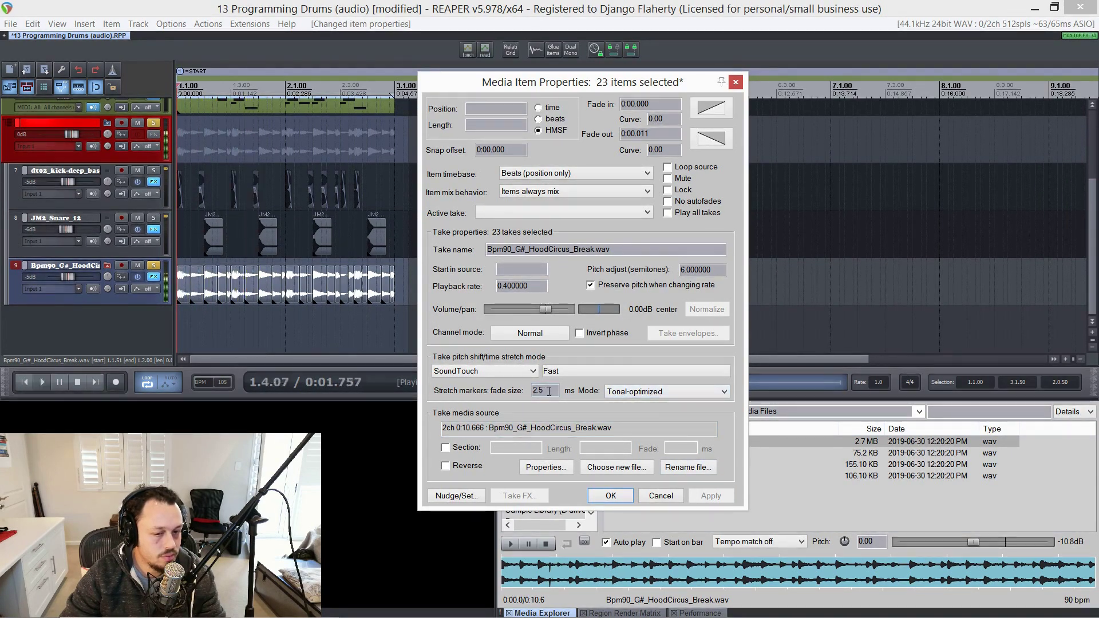
pyautogui.moveTo(550, 391); pyautogui.dragTo(513, 391)
pyautogui.write('4')
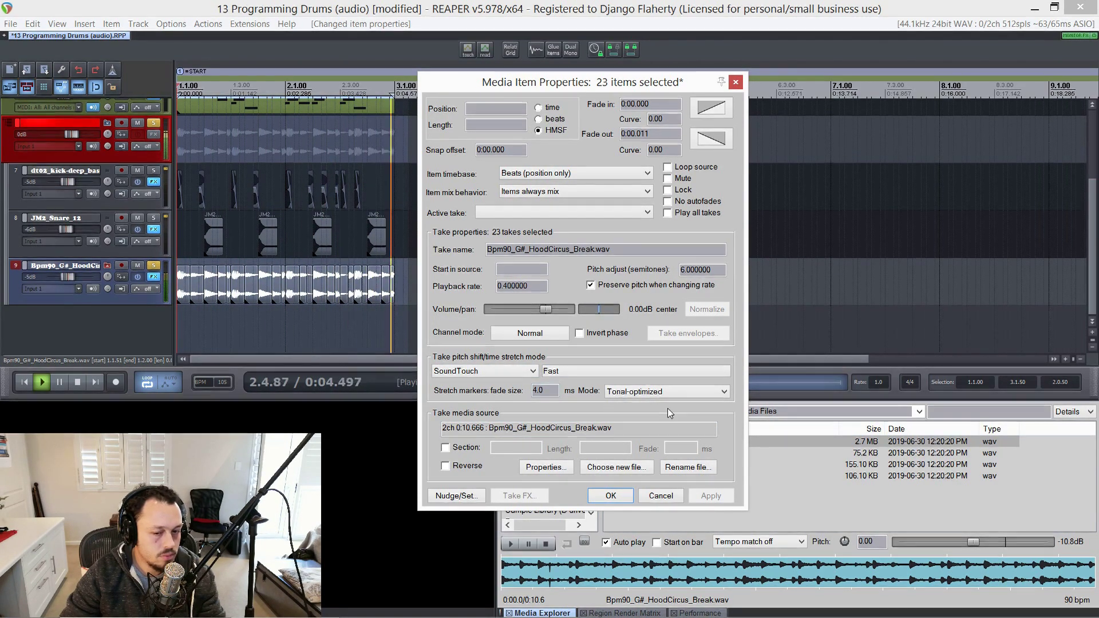
pyautogui.click(664, 390)
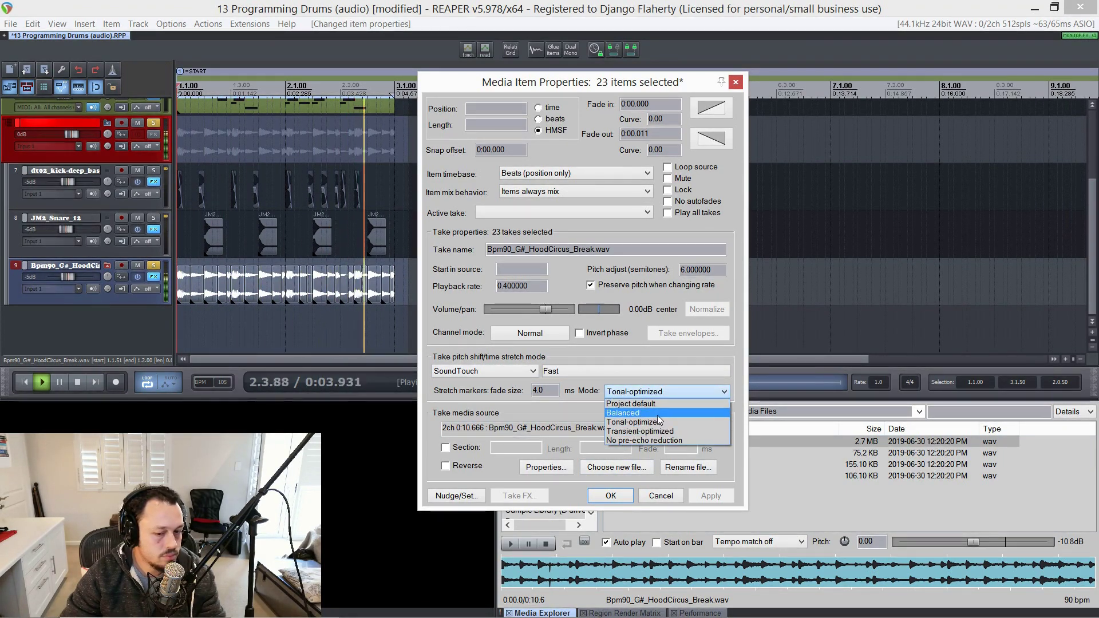
pyautogui.click(657, 411)
pyautogui.click(710, 497)
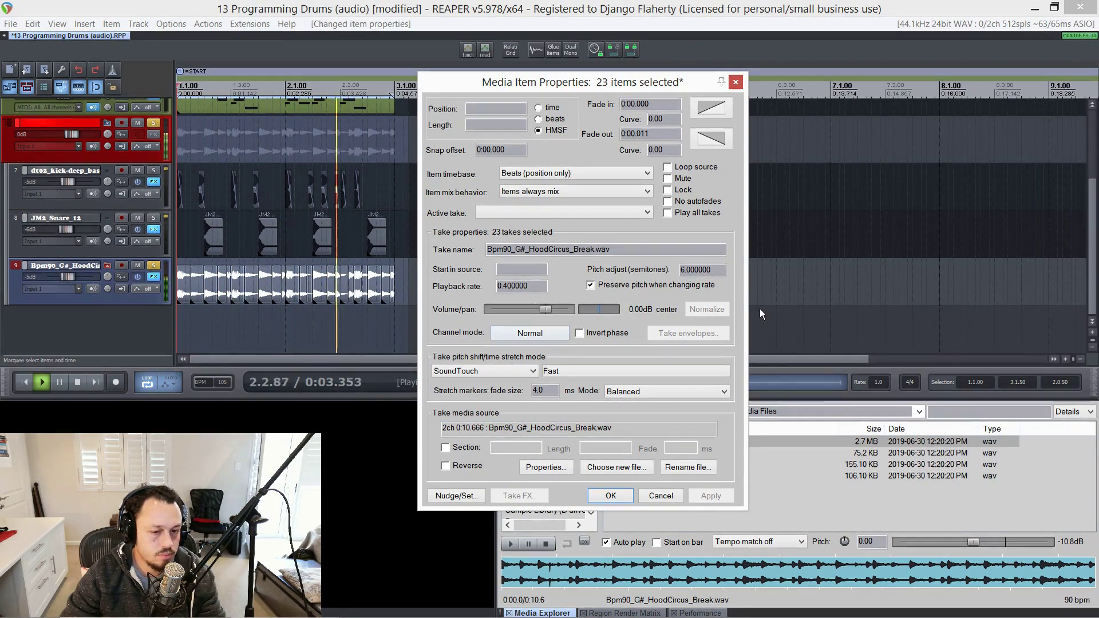
# Switch the break slices' SoundTouch time-stretch quality to Default settings and close the item properties
pyautogui.click(589, 371)
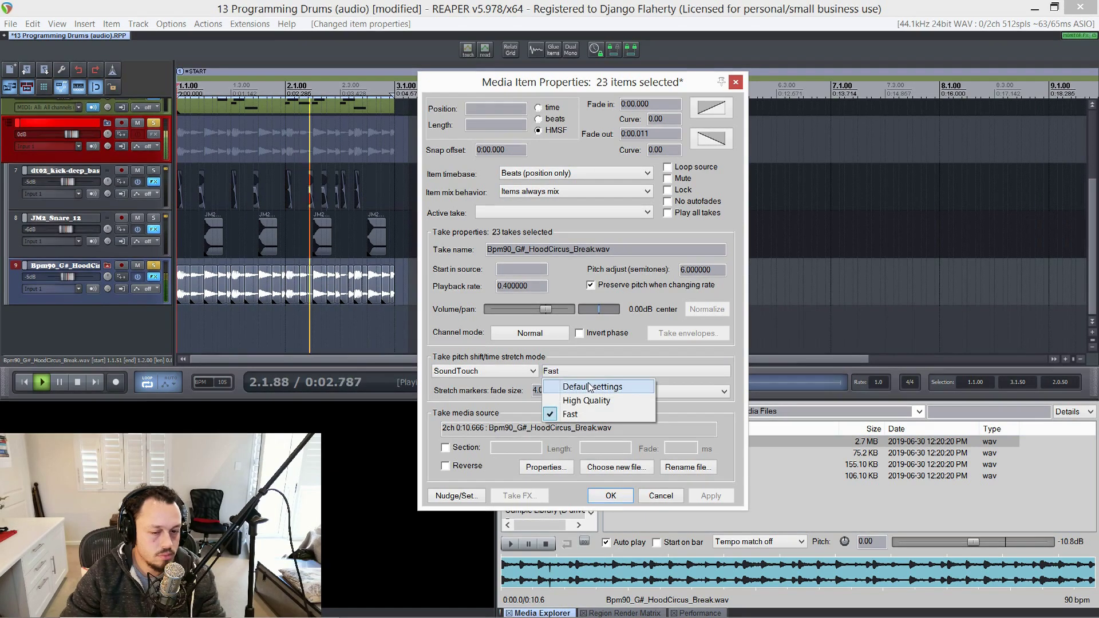
pyautogui.click(590, 388)
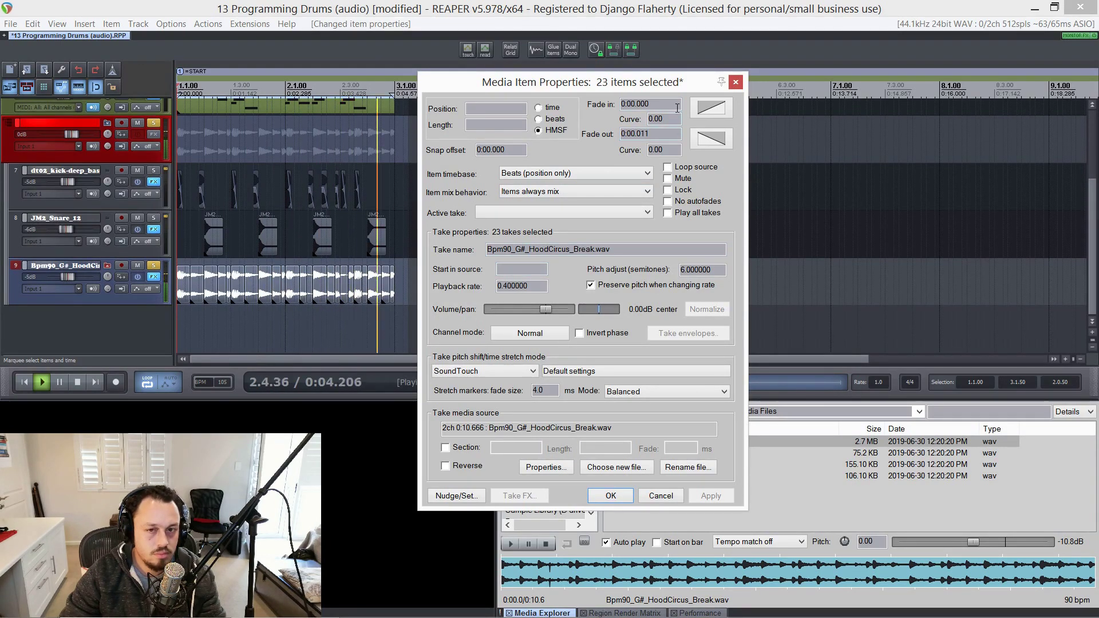
pyautogui.click(736, 84)
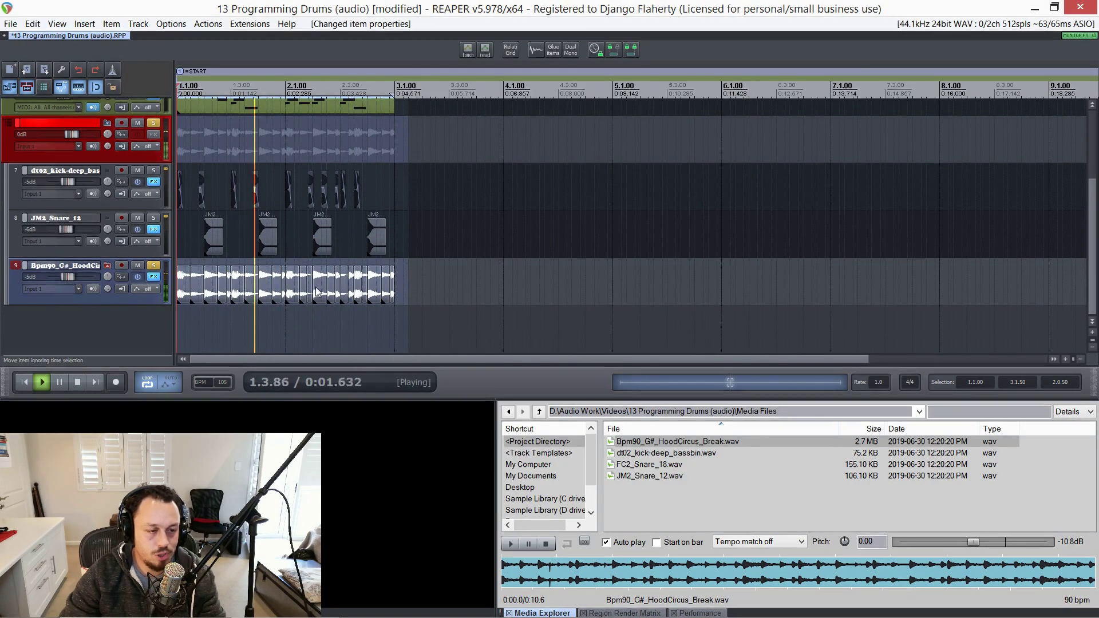
# Shorten the ends of the selected HoodCircus break slices and raise the high-pass frequency in that track's ReaEQ
pyautogui.scroll(3, 369, 202)
pyautogui.moveTo(505, 281); pyautogui.dragTo(499, 282)
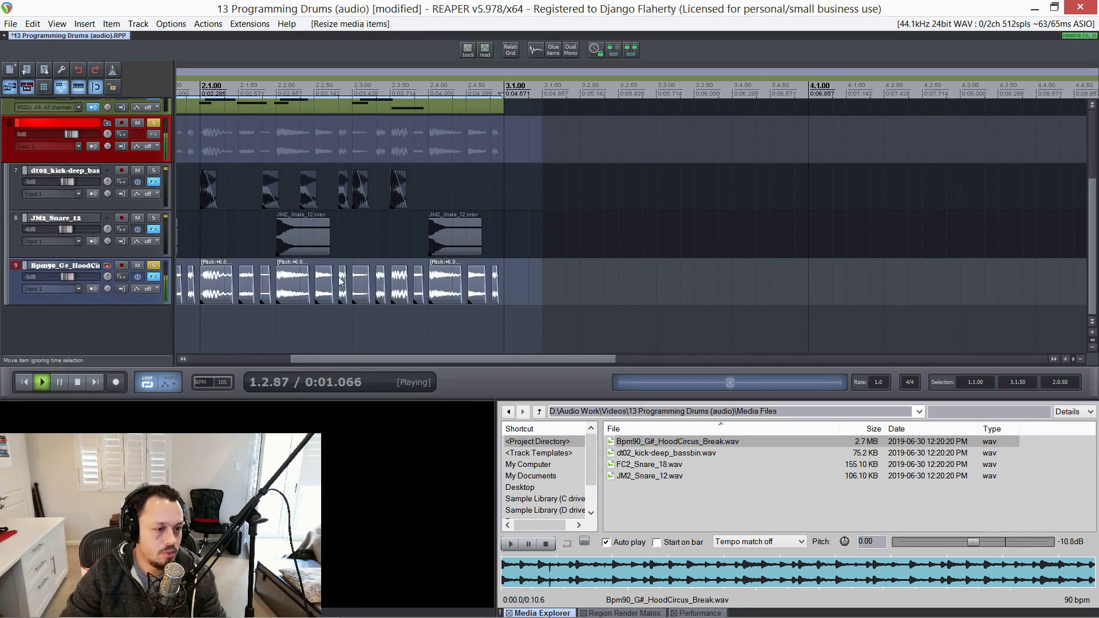
pyautogui.click(153, 277)
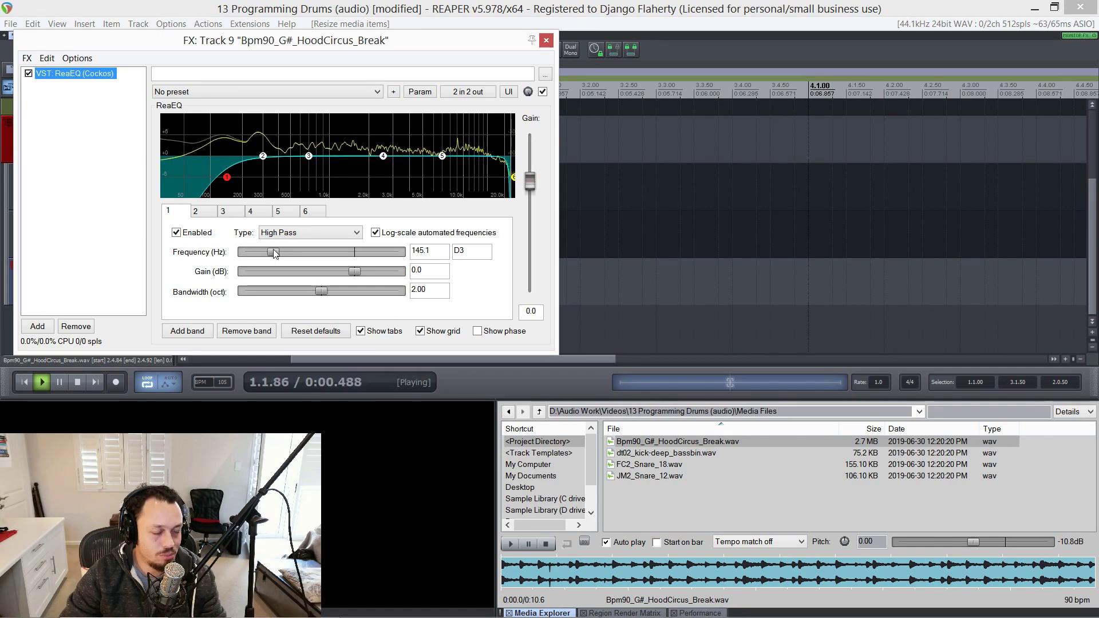
pyautogui.moveTo(274, 252); pyautogui.dragTo(287, 252)
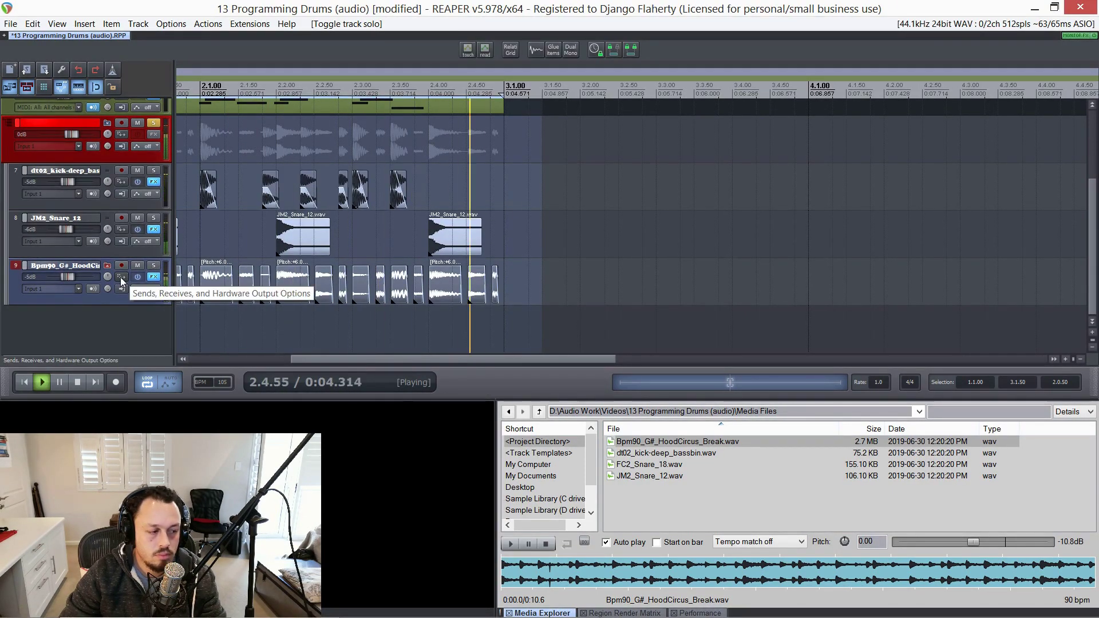
# Lower the HoodCircus break track's volume to -9 dB while listening, then stop playback
pyautogui.scroll(-2, 179, 256)
pyautogui.hscroll(-1, 179, 257)
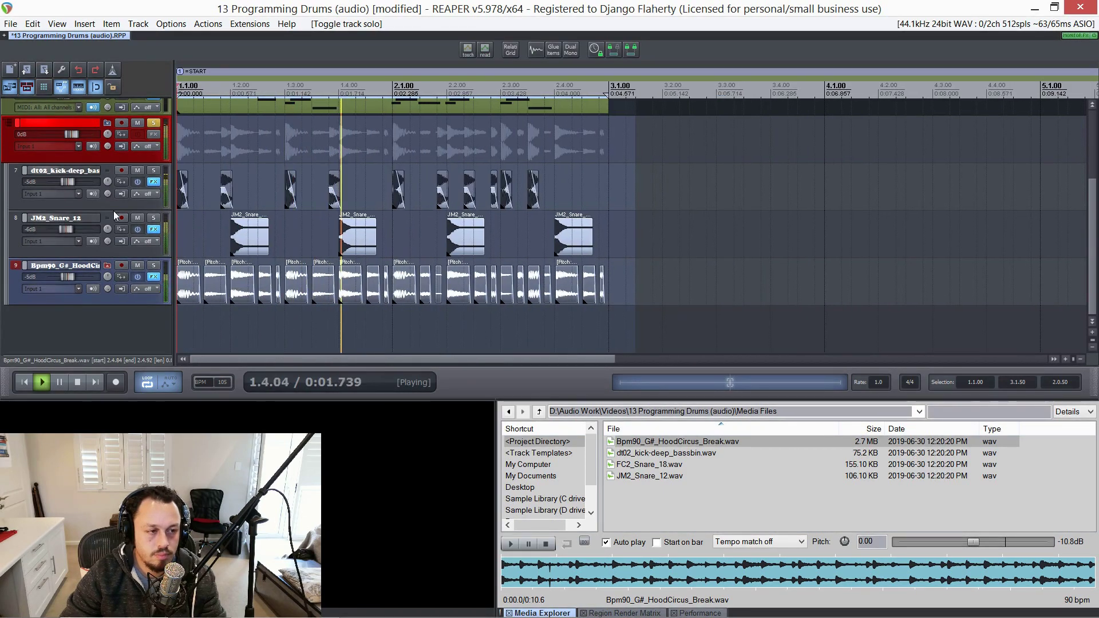
pyautogui.moveTo(68, 278); pyautogui.dragTo(66, 277)
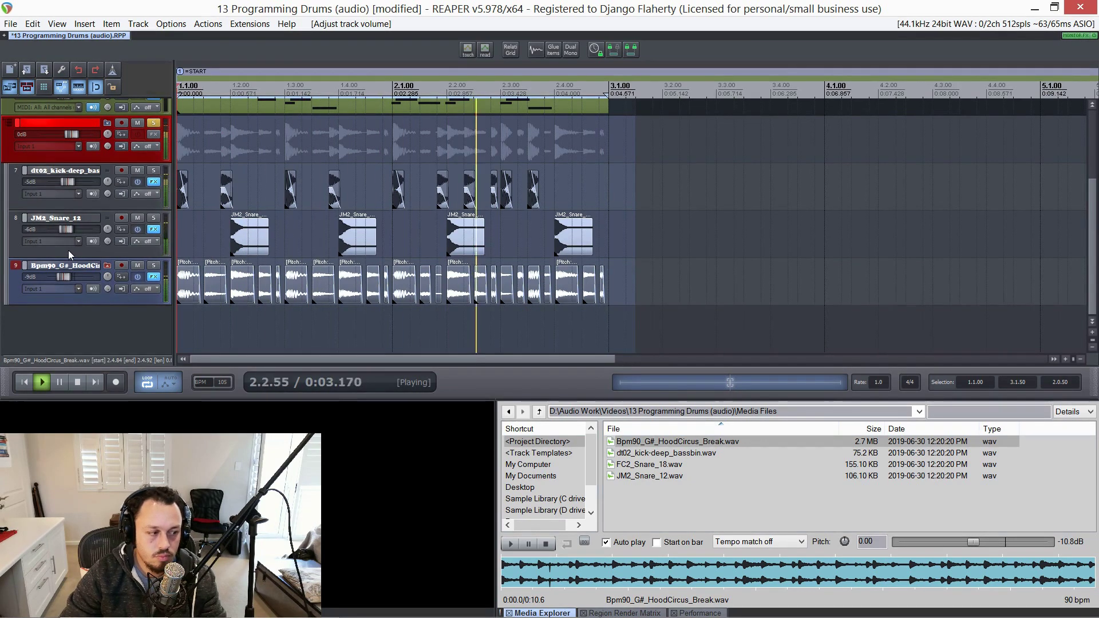
pyautogui.press('space')
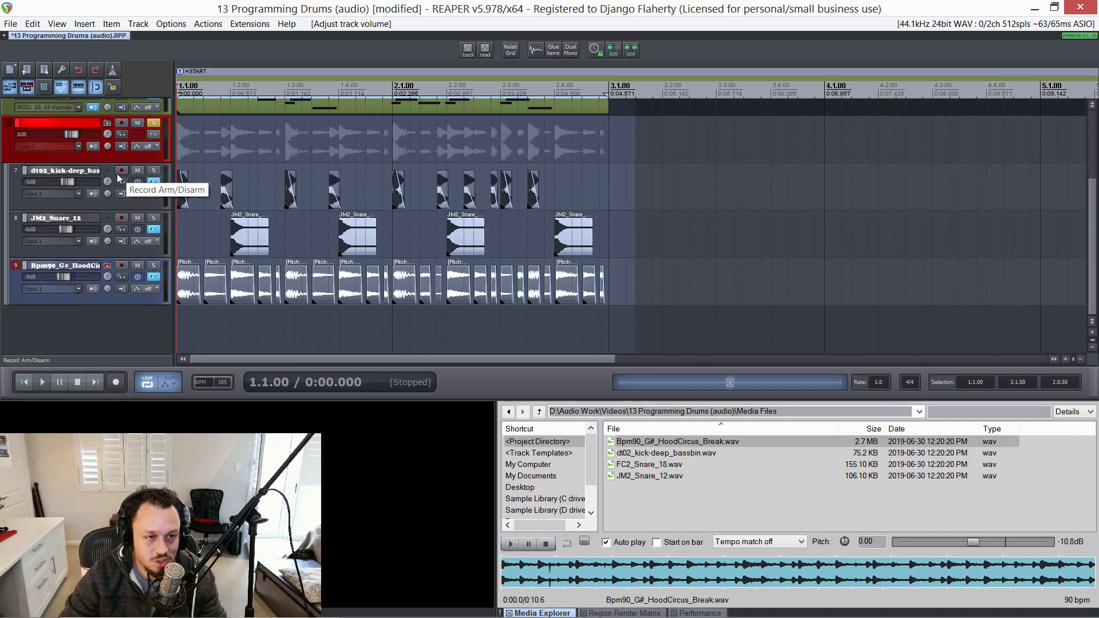
# Reset the break slices to Project default pitch shifting, playback rate 1.0 and 0 semitones of pitch adjustment
pyautogui.press('F2')
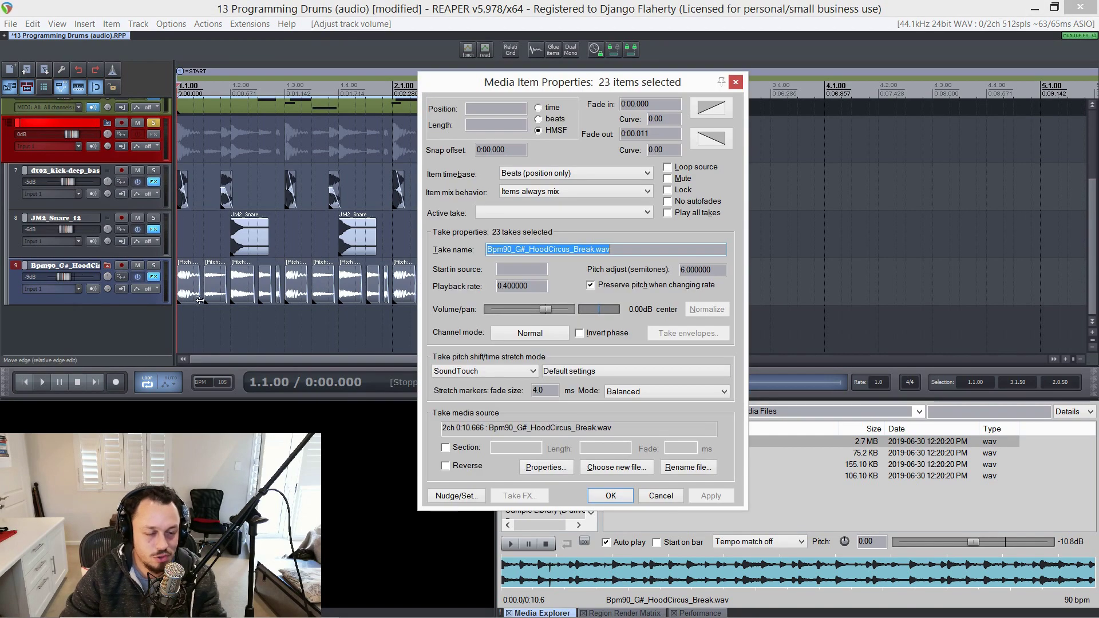
pyautogui.click(473, 375)
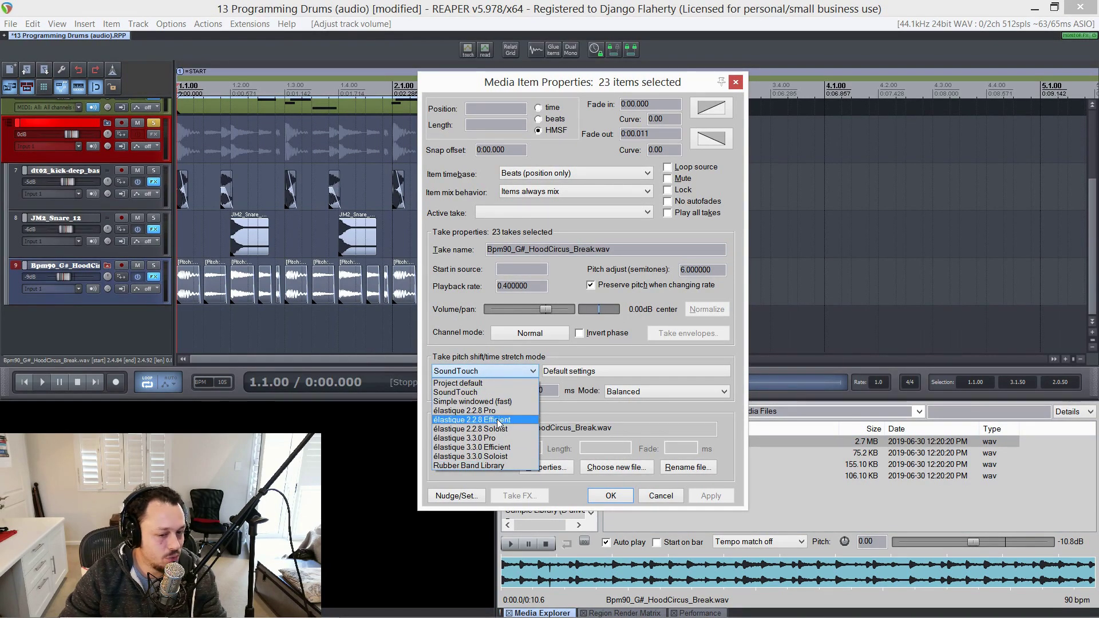
pyautogui.click(456, 383)
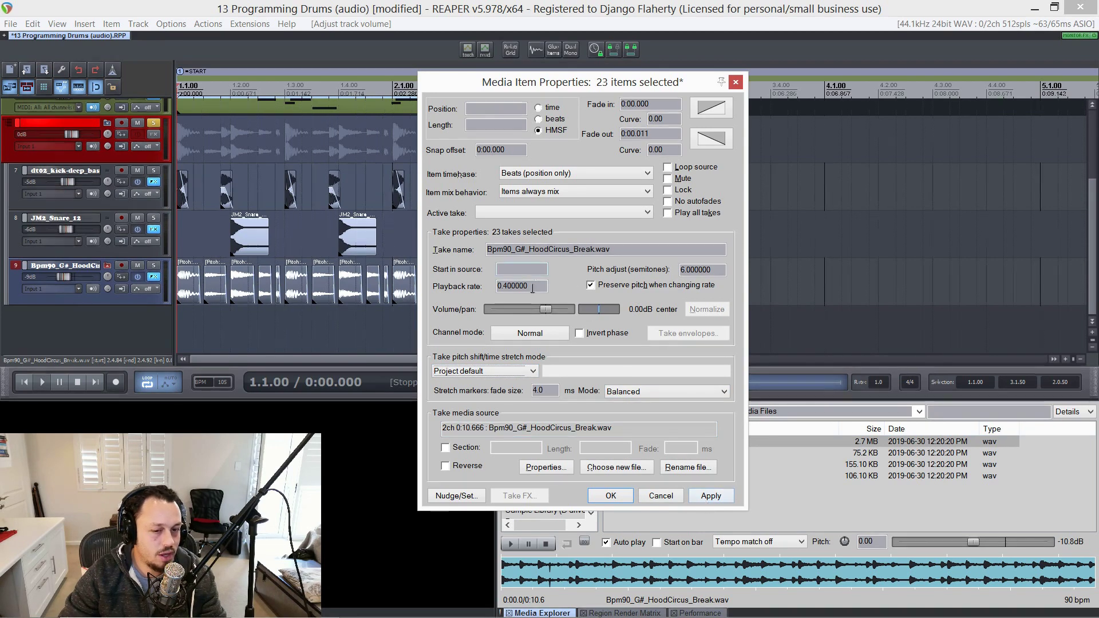
pyautogui.moveTo(539, 288); pyautogui.dragTo(399, 282)
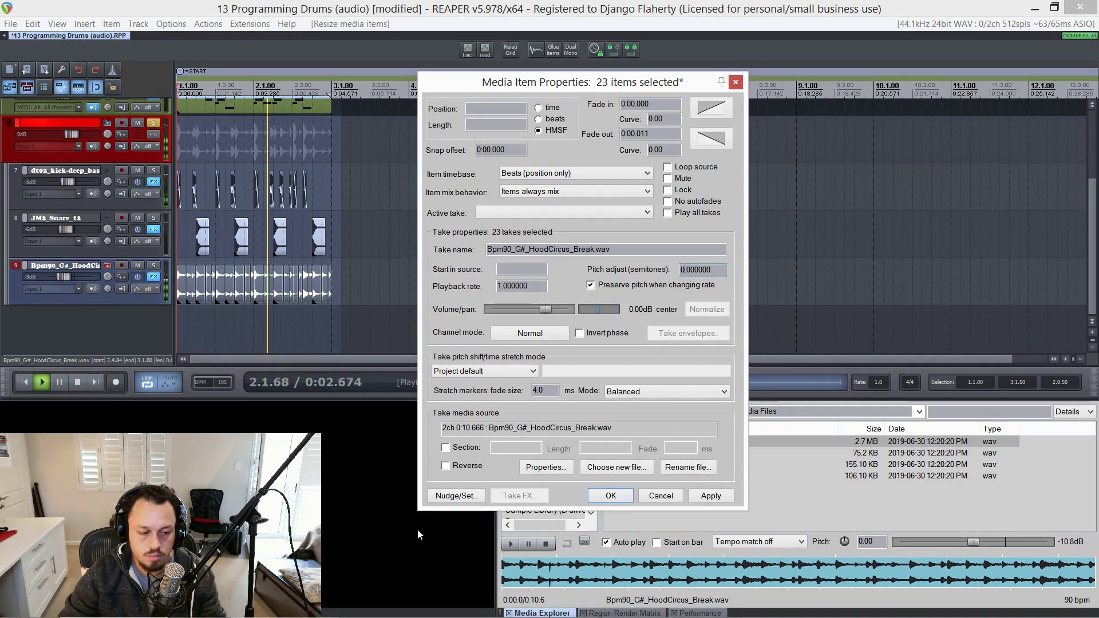
pyautogui.click(610, 496)
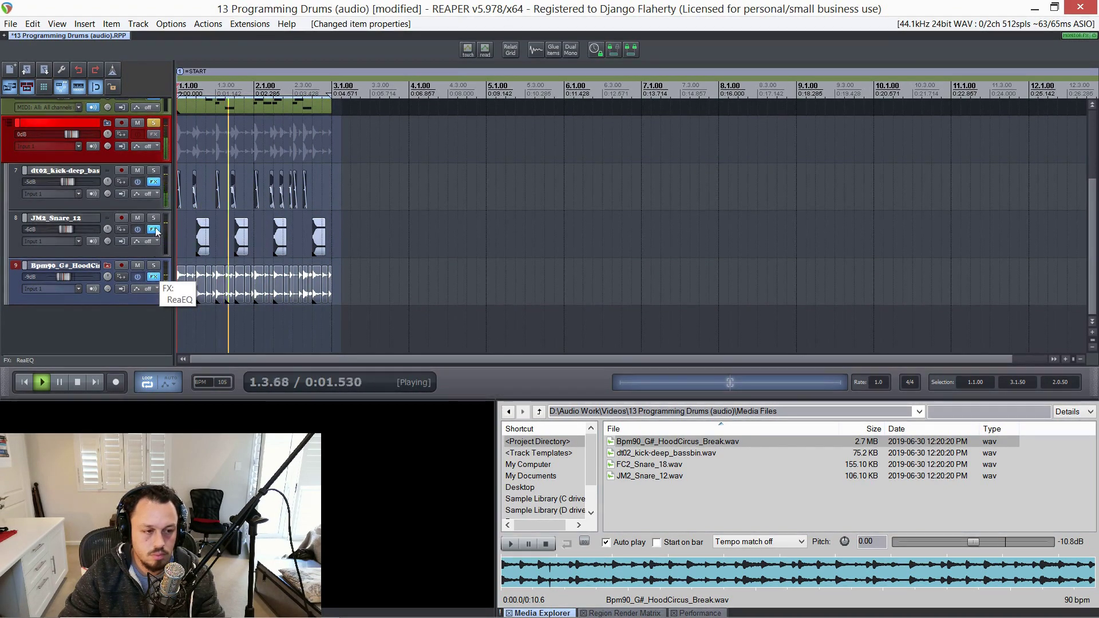
# Unsolo the red drum folder track and play it together with the chords and bass
pyautogui.scroll(3, 163, 178)
pyautogui.press('space')
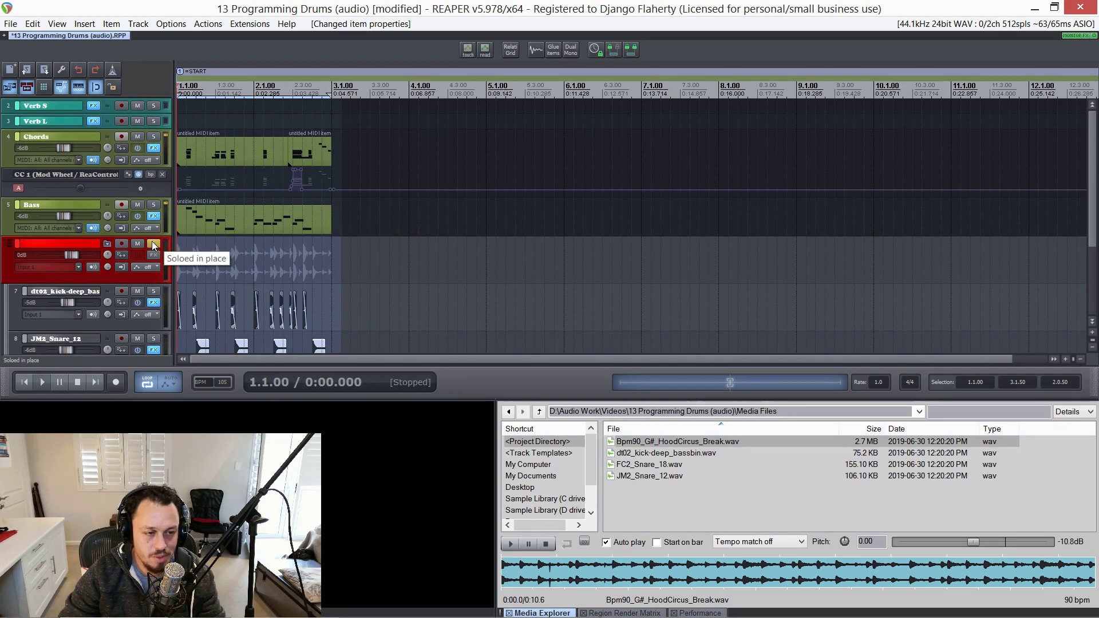
pyautogui.click(154, 243)
pyautogui.press('space')
pyautogui.scroll(-2, 61, 206)
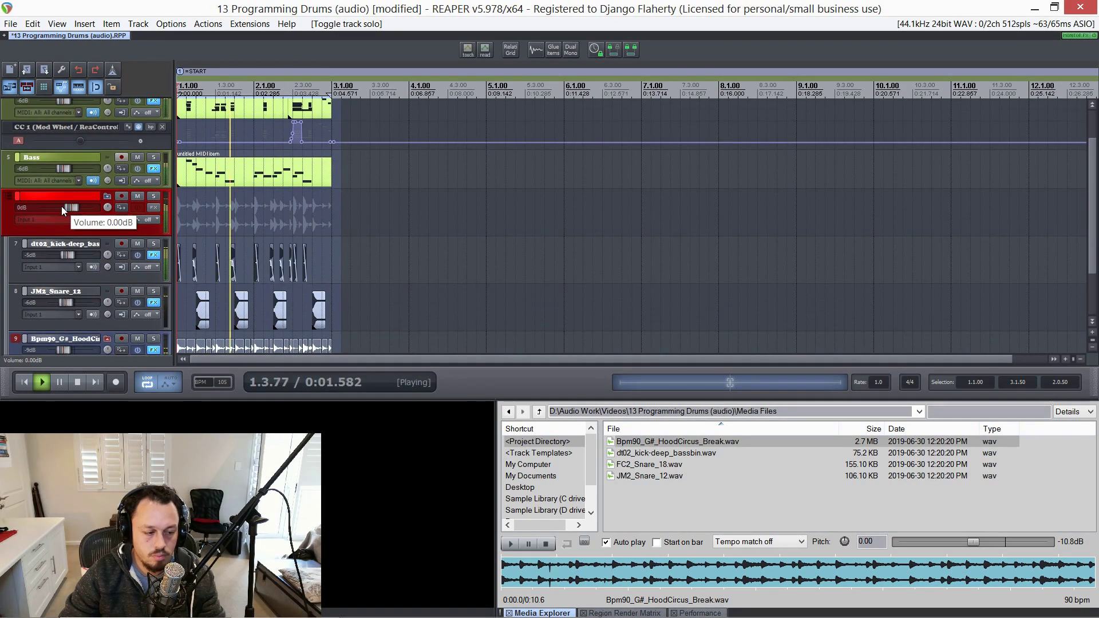
pyautogui.scroll(-1, 60, 206)
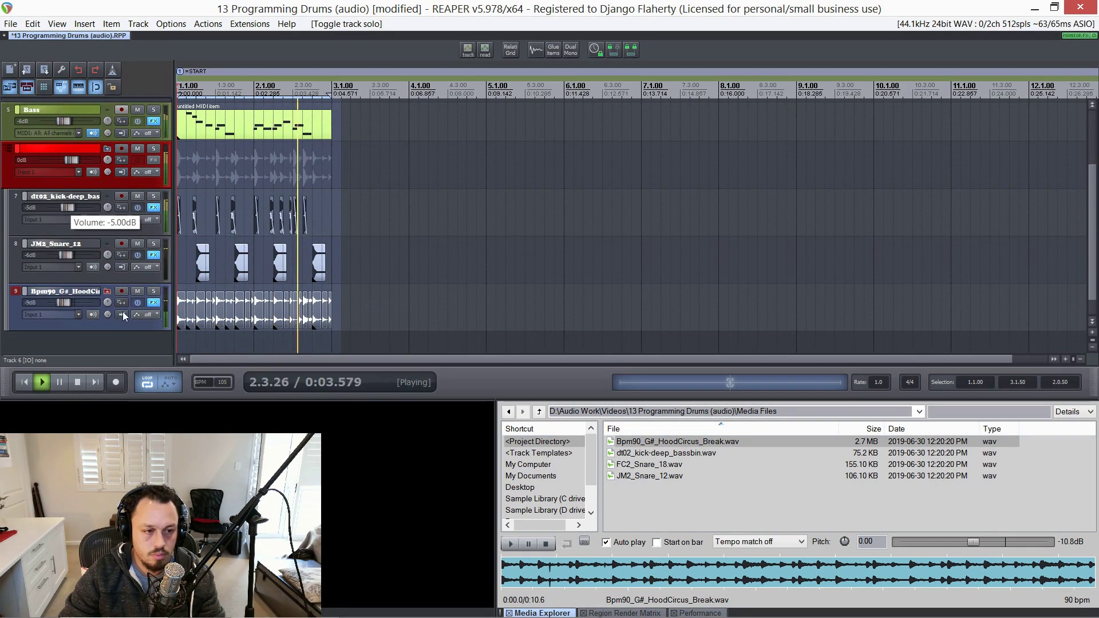
# Set the pitch adjustment of the selected break slices to 2 semitones
pyautogui.press('F2')
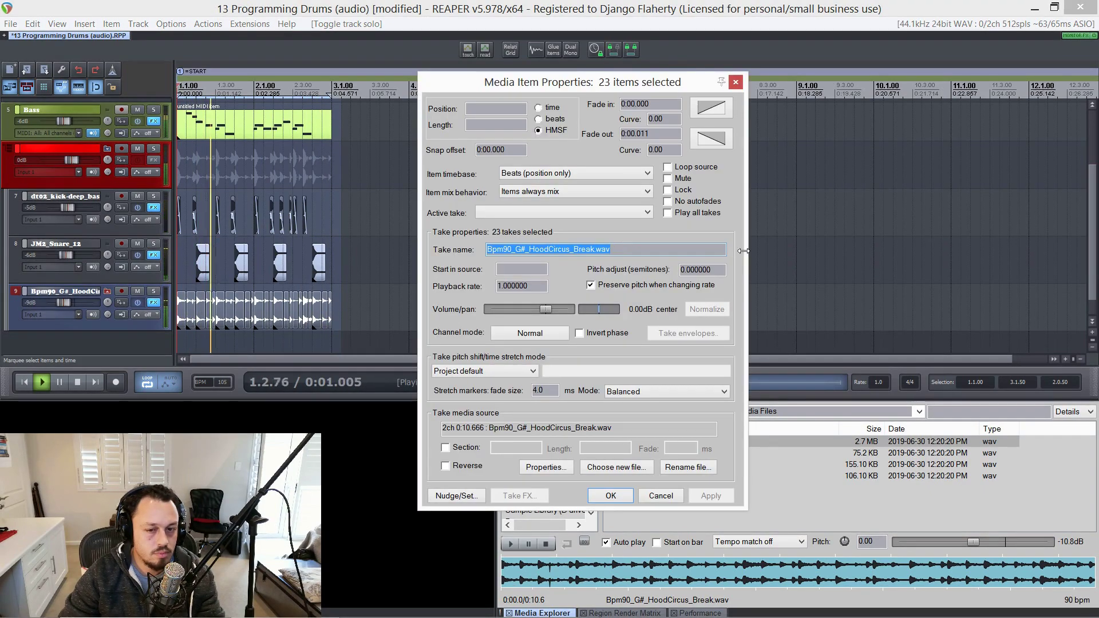
pyautogui.moveTo(685, 269); pyautogui.dragTo(679, 270)
pyautogui.write('2')
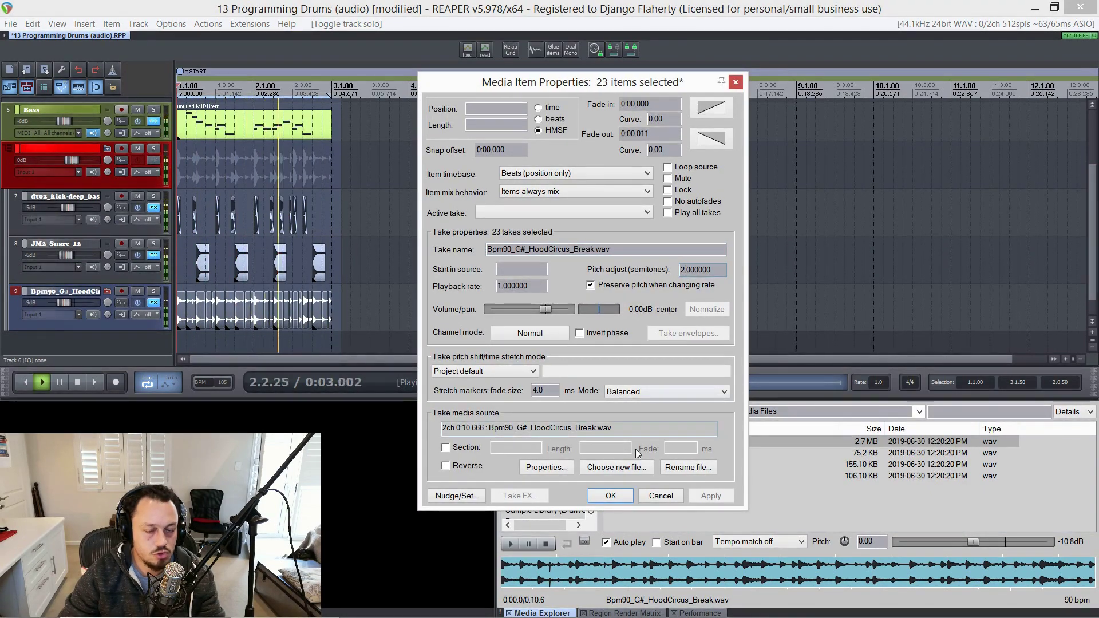
pyautogui.press('Return')
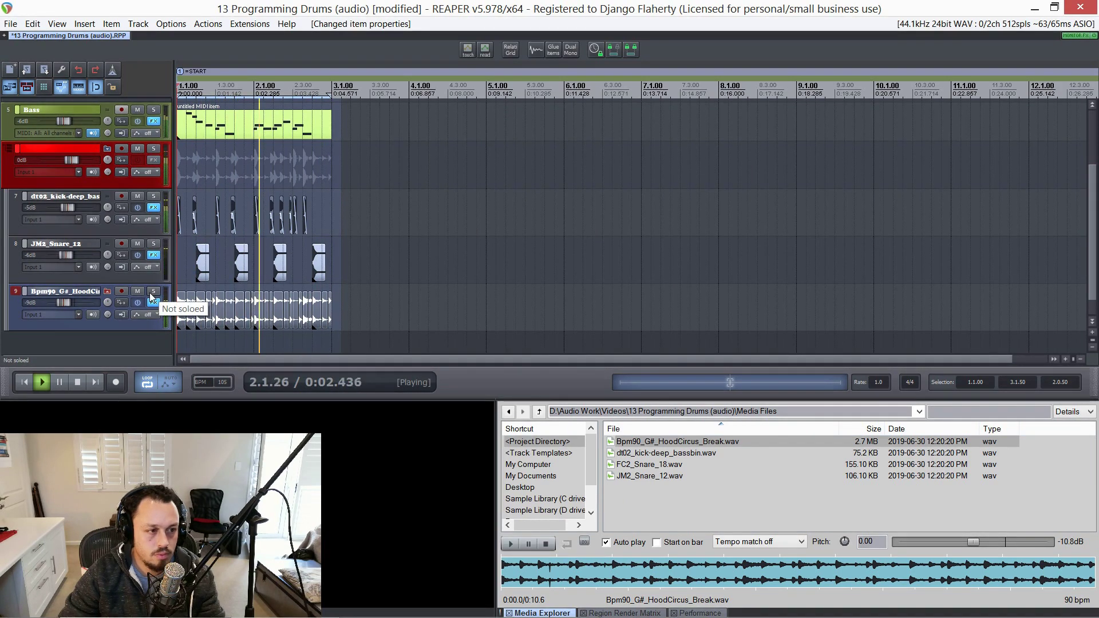
# Set the pitch adjustment of the selected break slices to 1 semitone
pyautogui.press('F2')
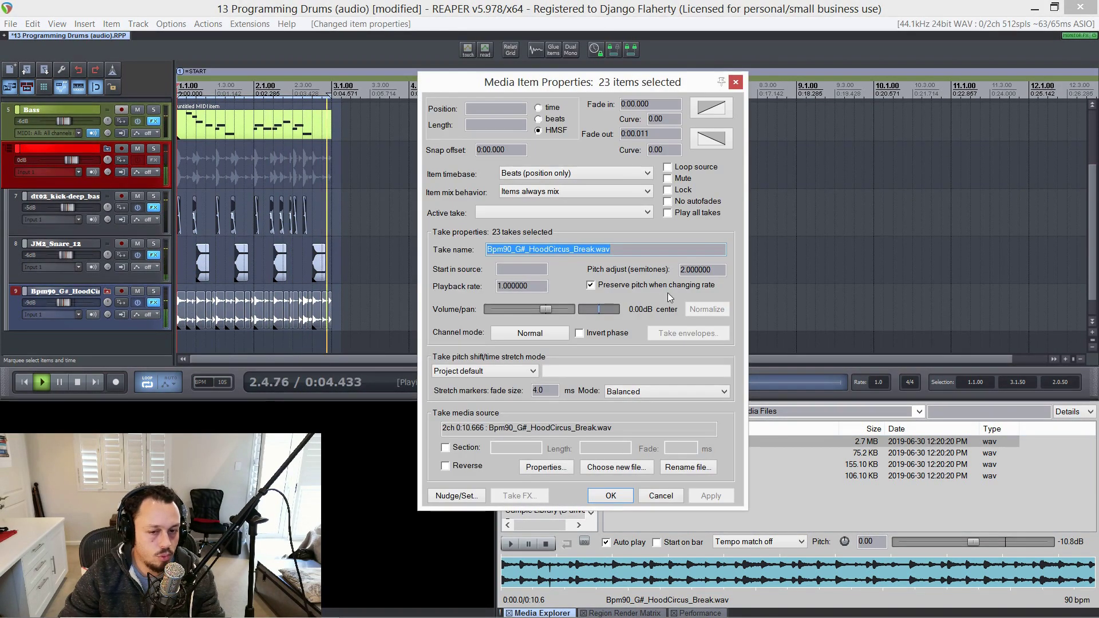
pyautogui.click(682, 270)
pyautogui.write('1')
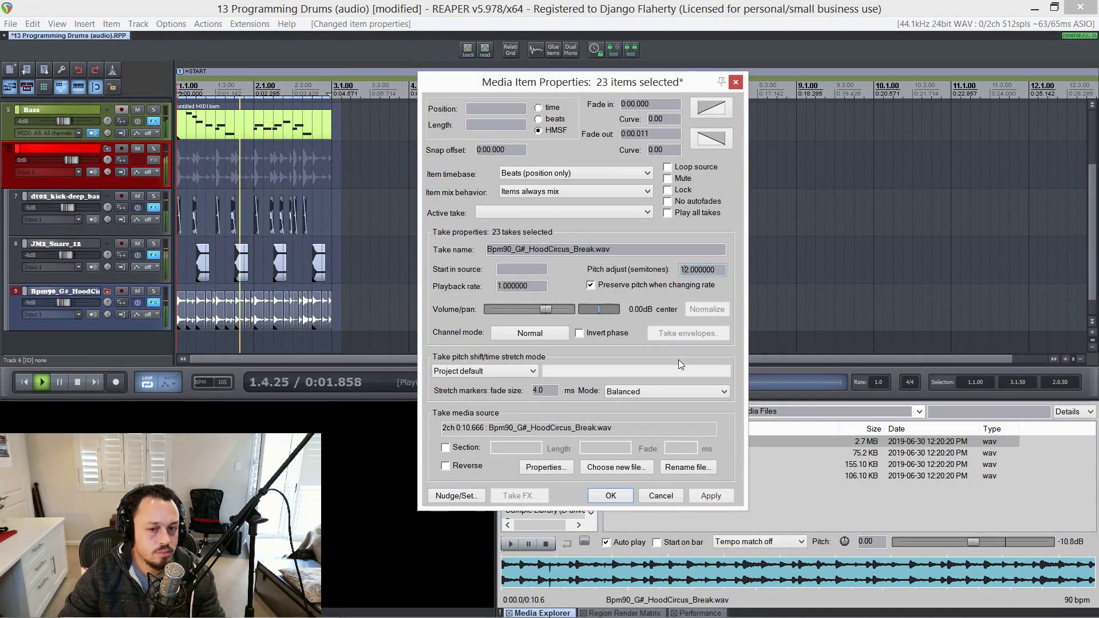
pyautogui.press('Delete')
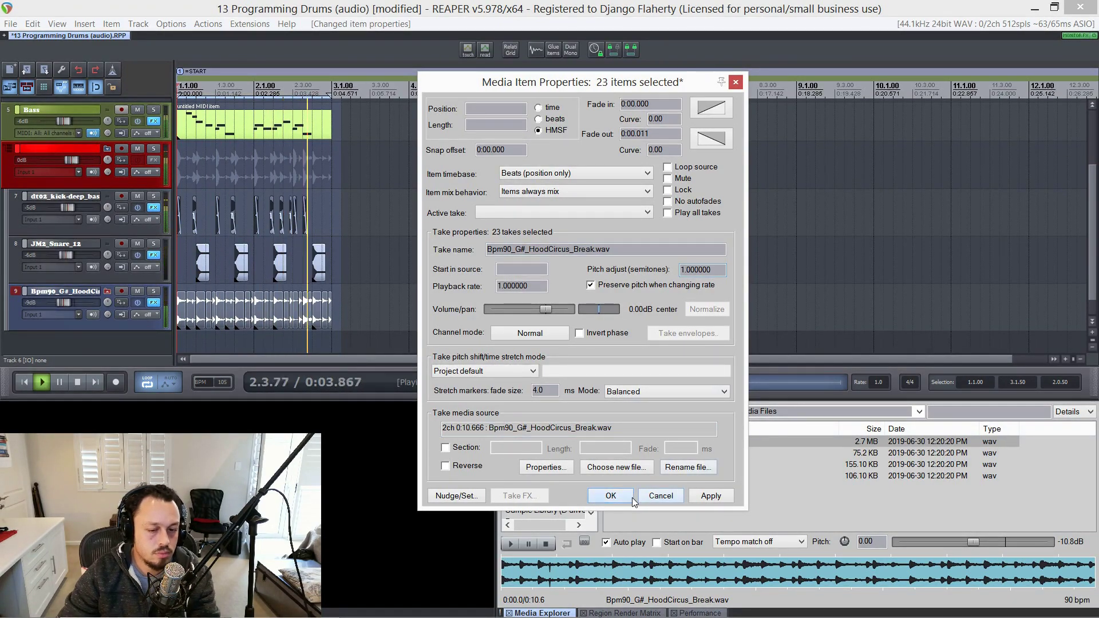
pyautogui.click(632, 498)
pyautogui.press('F2')
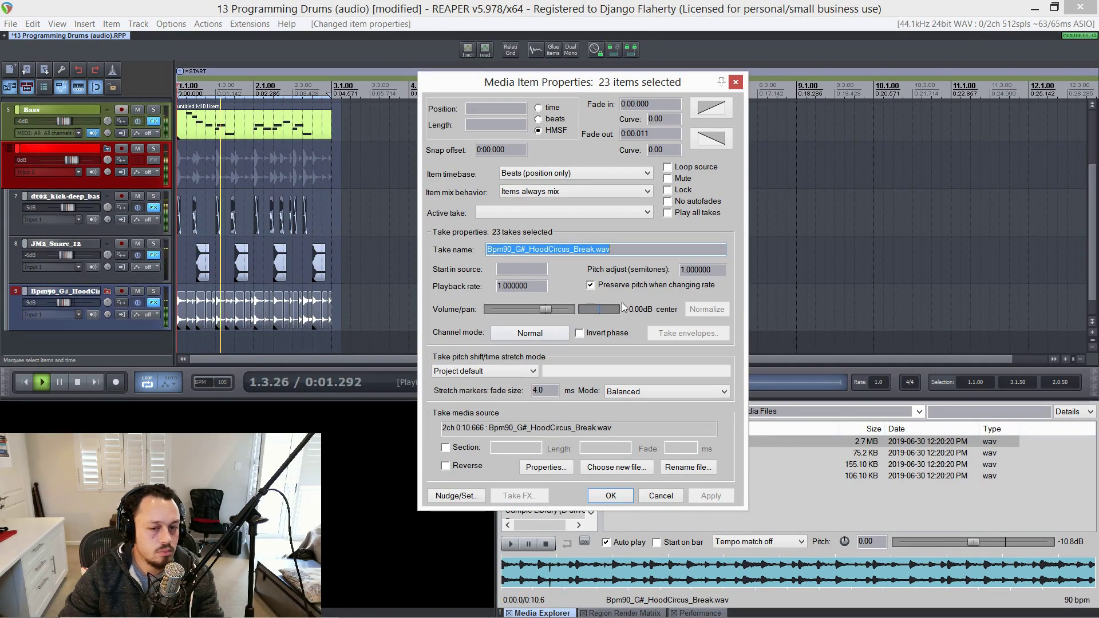
pyautogui.press('Escape')
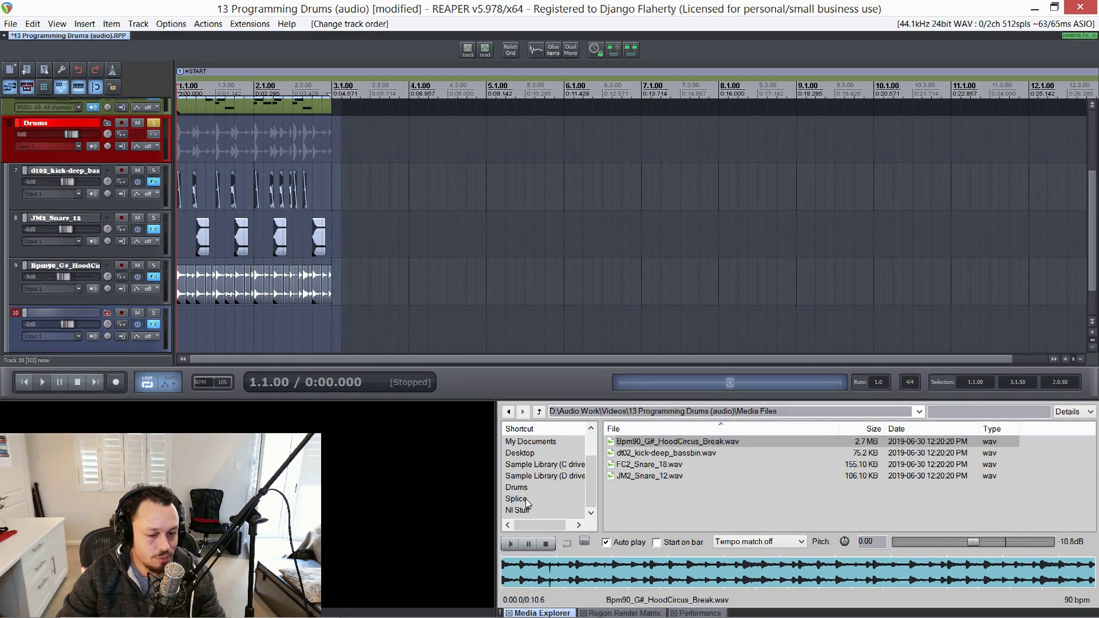
# Open the Splice sample collection in the Media Explorer and filter its files by "perc"
pyautogui.click(517, 499)
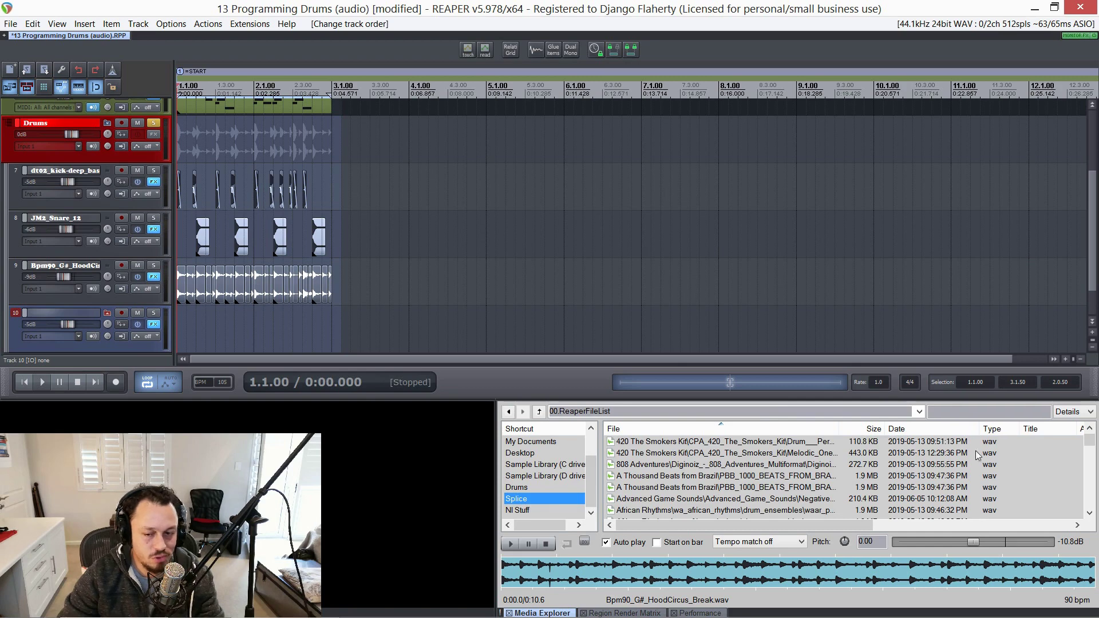
pyautogui.click(960, 412)
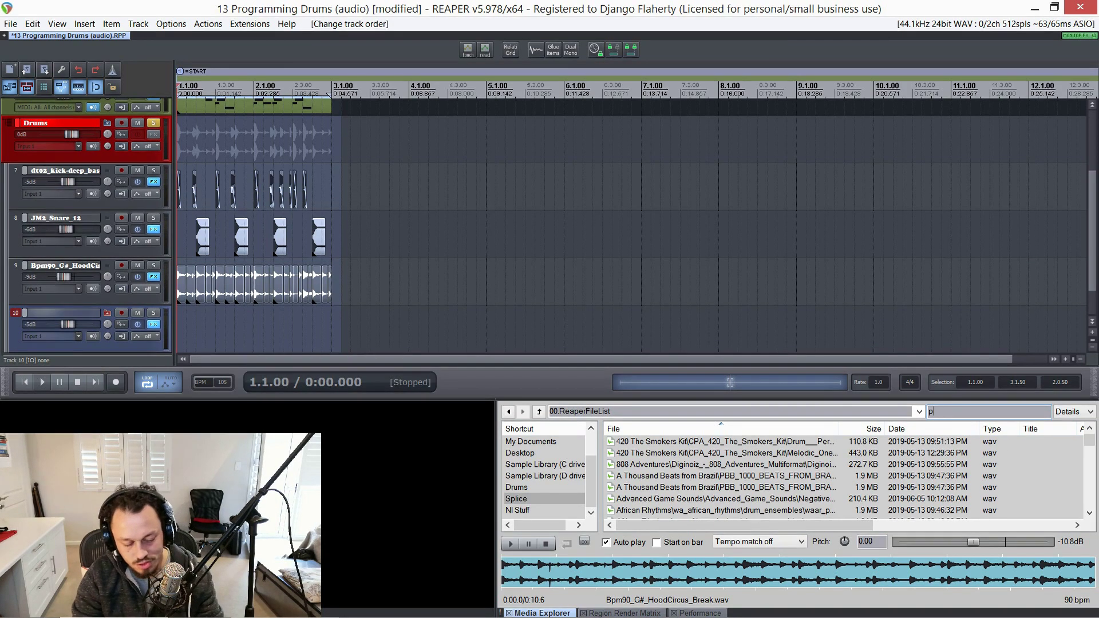
pyautogui.write('perc')
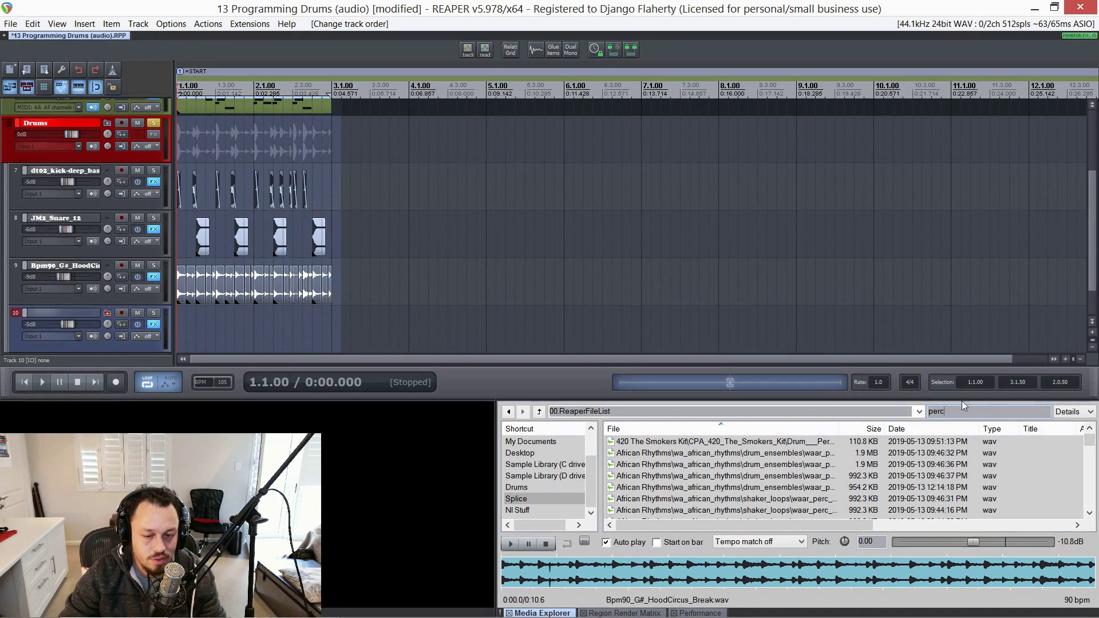
# Insert the AW_MetalicHit4.wav percussion sample on track 10, just after the start of bar 1
pyautogui.click(657, 478)
pyautogui.moveTo(225, 380); pyautogui.dragTo(191, 334)
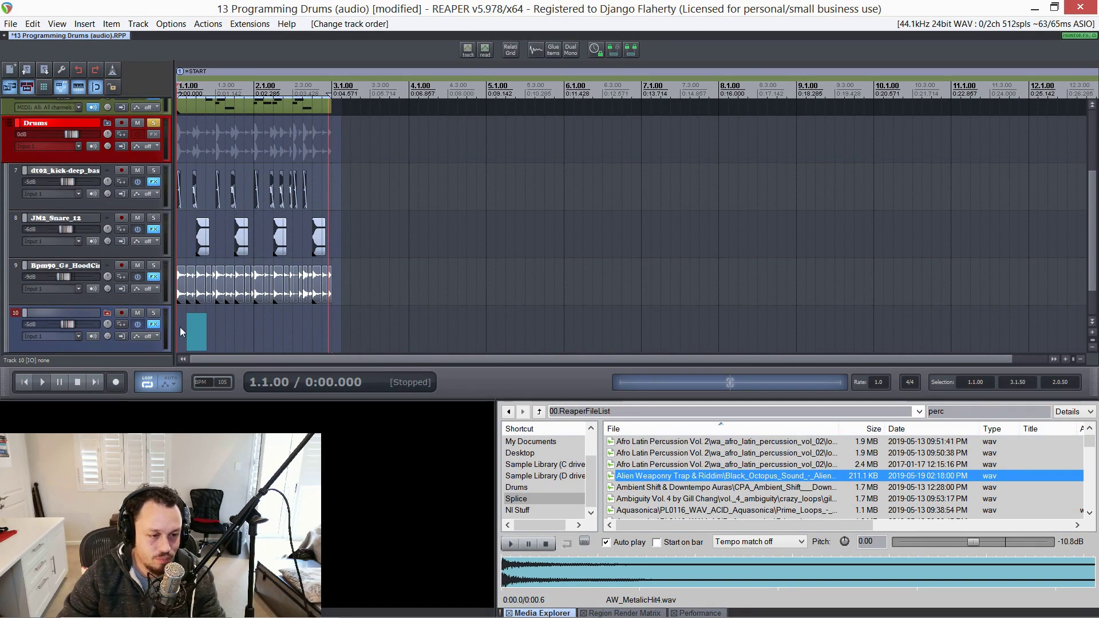
pyautogui.moveTo(181, 332); pyautogui.dragTo(182, 334)
pyautogui.scroll(-2, 63, 299)
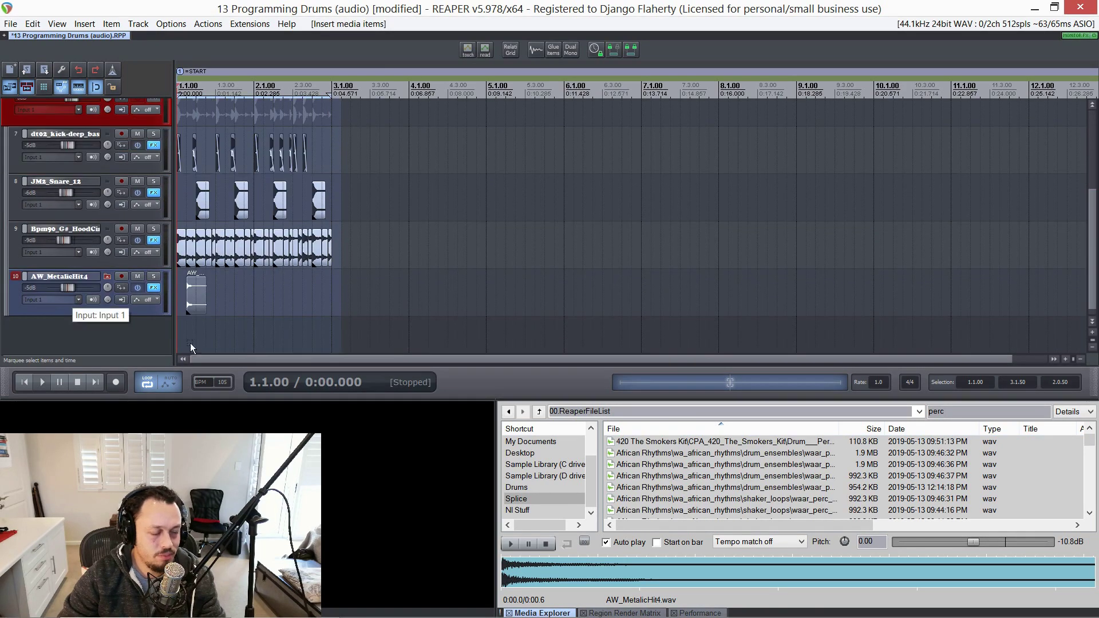
pyautogui.scroll(-3, 694, 491)
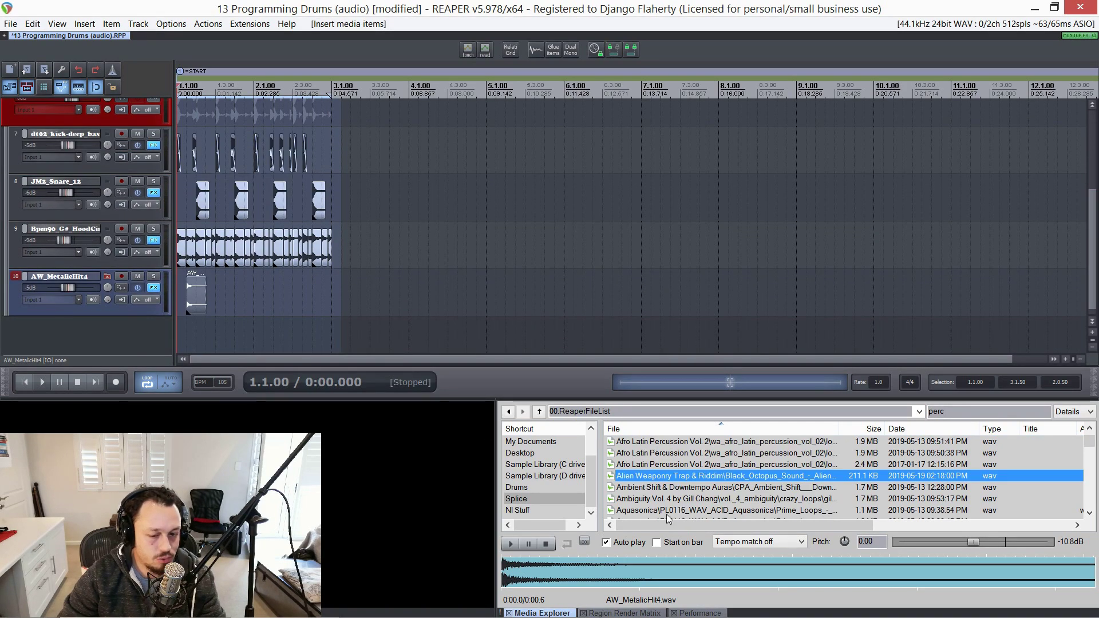
# Audition percussion samples and insert dt02_nu-perc_popper_t1.wav on track 10 at 2.4.50
pyautogui.click(669, 499)
pyautogui.click(669, 510)
pyautogui.scroll(5, 670, 486)
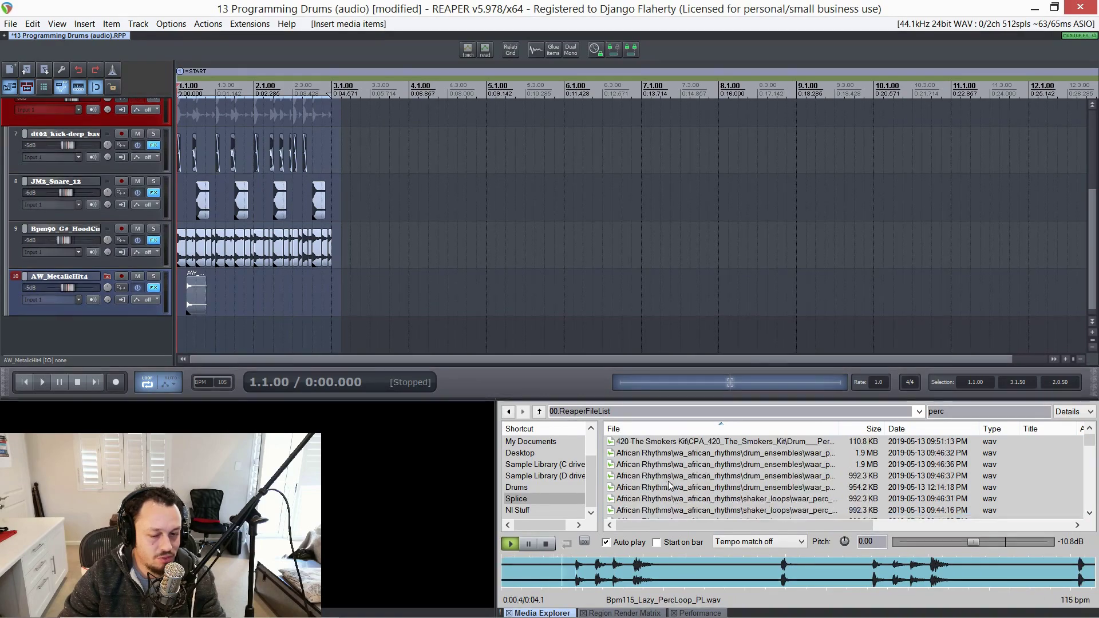
pyautogui.click(670, 477)
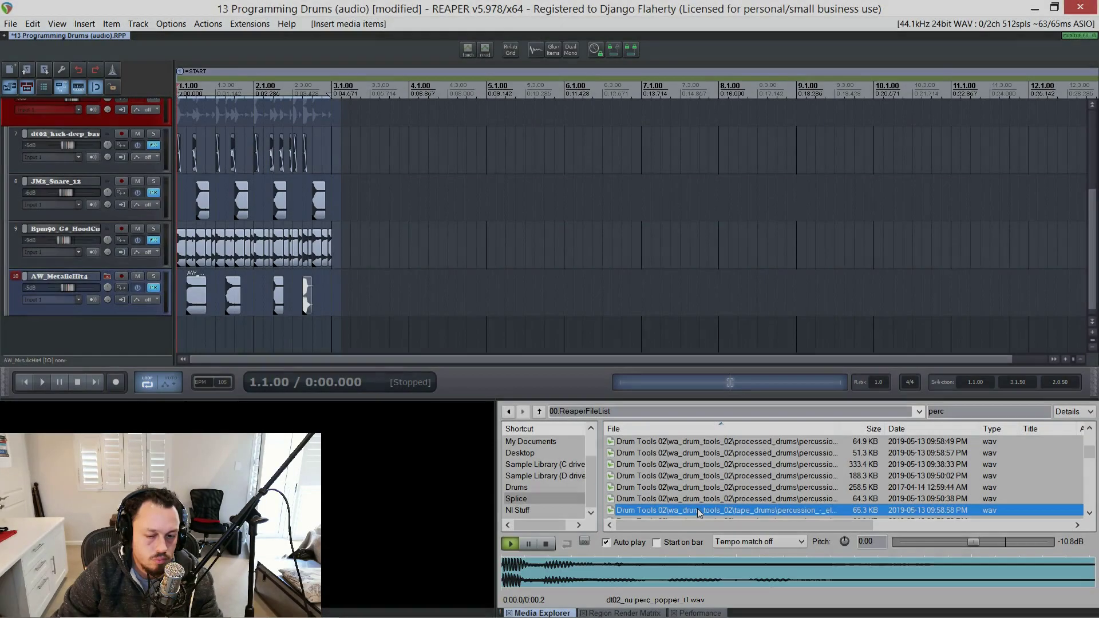
pyautogui.moveTo(699, 513); pyautogui.dragTo(324, 304)
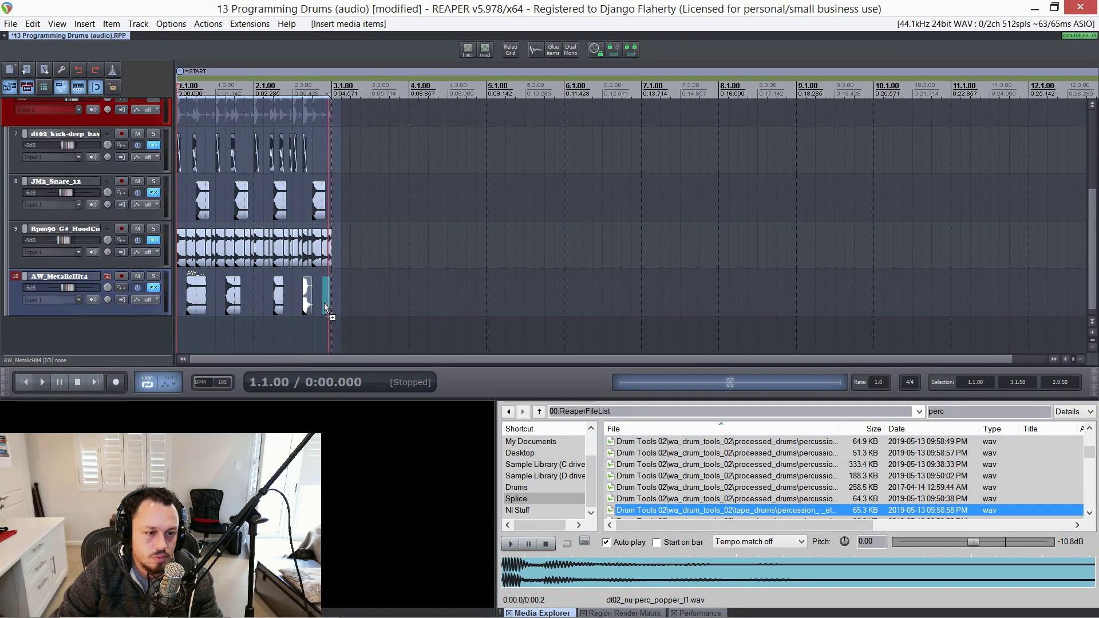
pyautogui.scroll(3, 263, 321)
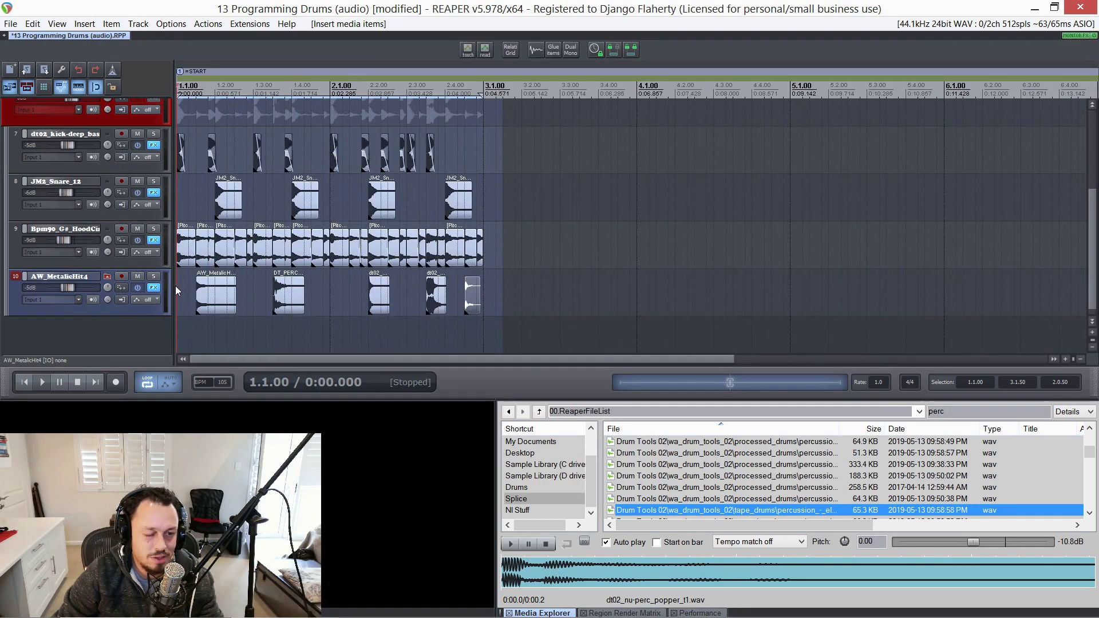
# Move the DT_PERC_5.wav hit to 1.3.00, shortened with a fade-out, and duplicate it at 1.3.82
pyautogui.press('space')
pyautogui.click(179, 290)
pyautogui.press('space')
pyautogui.scroll(4, 180, 290)
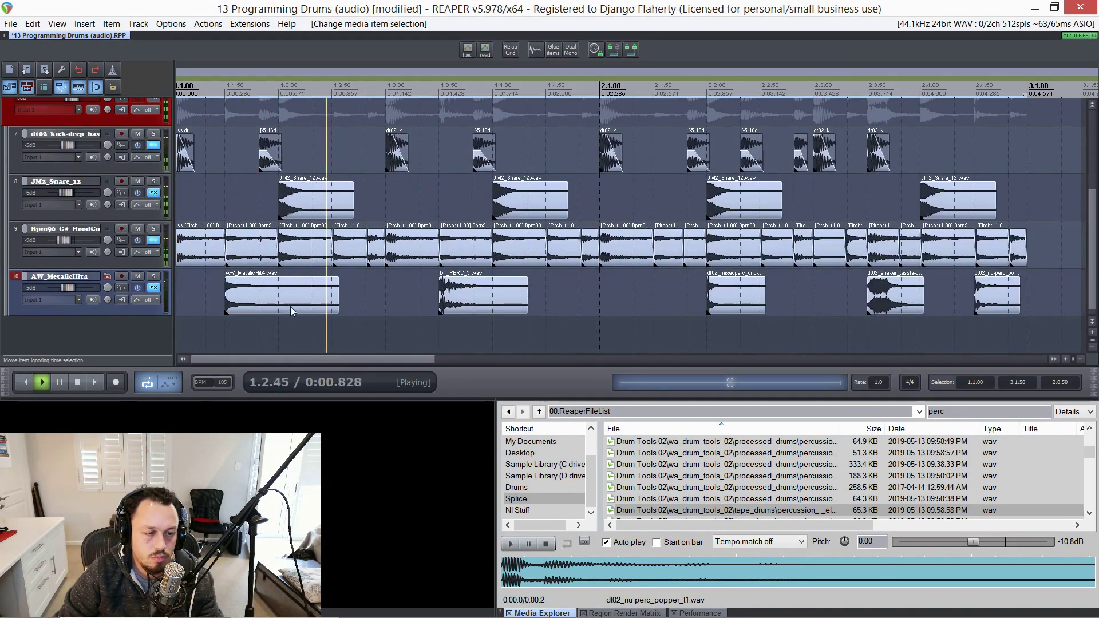
pyautogui.moveTo(464, 307); pyautogui.dragTo(385, 302)
pyautogui.press('space')
pyautogui.hotkey('ctrl', 'd')
pyautogui.click(366, 301)
pyautogui.press('space')
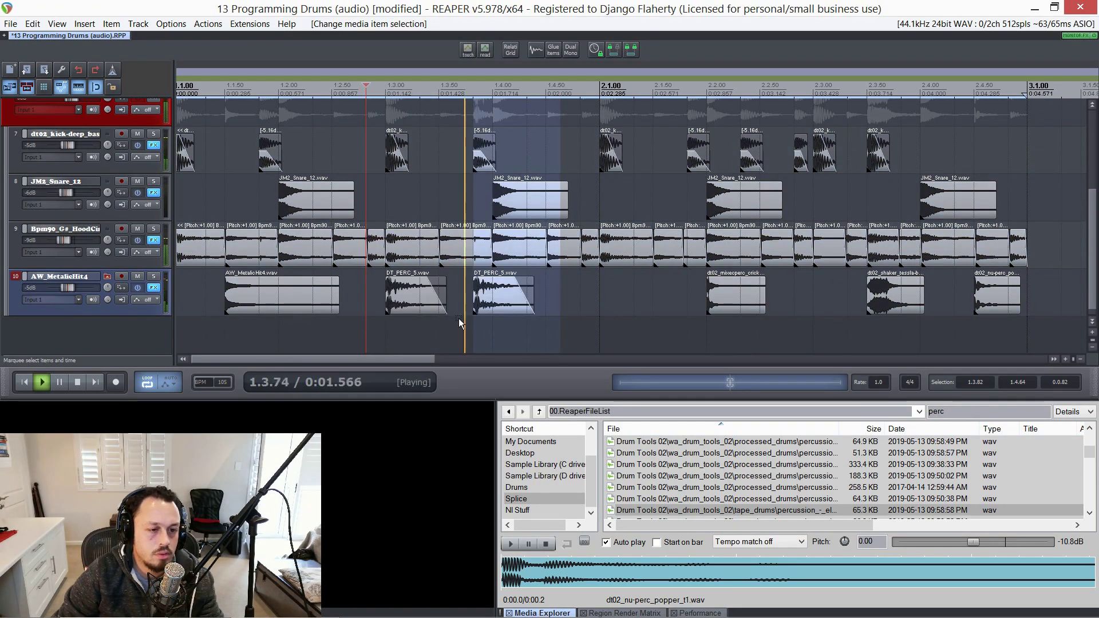
# Move the track 10 percussion hit at 2.2.00 to 1.4.50 and shorten it with a fade-out
pyautogui.scroll(-4, 466, 256)
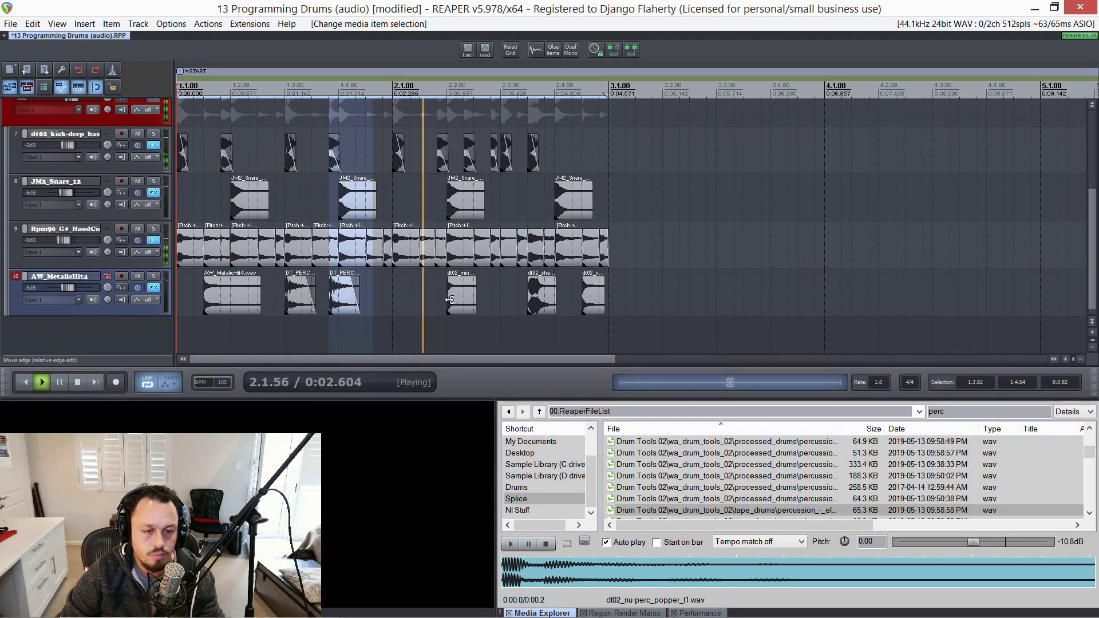
pyautogui.press('space')
pyautogui.moveTo(450, 305); pyautogui.dragTo(309, 312)
pyautogui.press('space')
pyautogui.scroll(5, 383, 294)
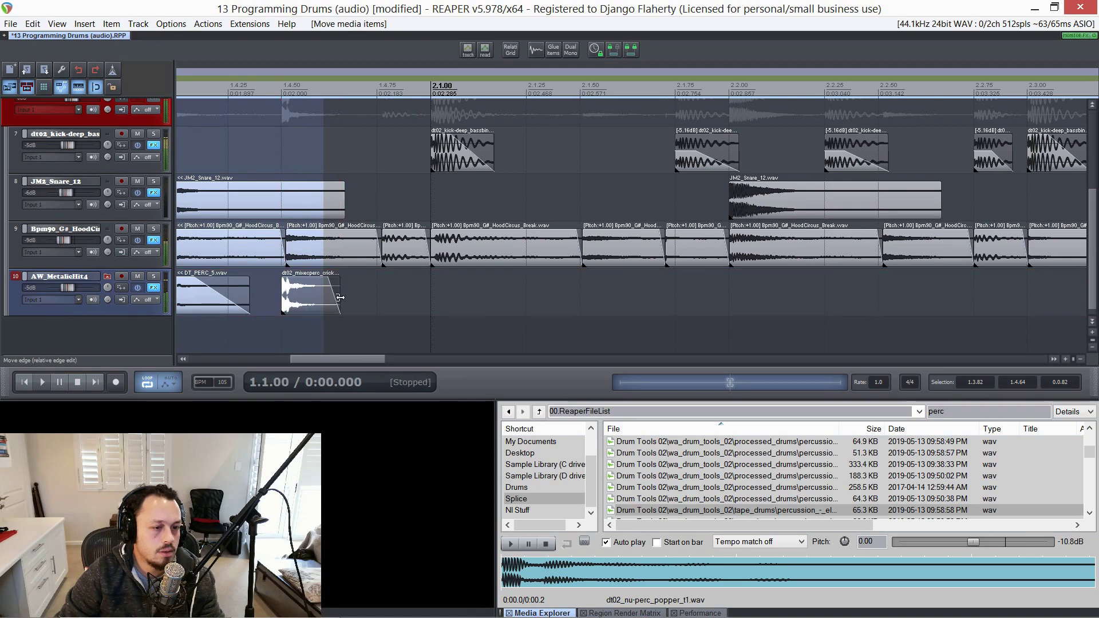
pyautogui.scroll(-2, 380, 308)
pyautogui.scroll(-2, 379, 304)
# Duplicate the shortened percussion hit from 1.4.50 to 1.4.82 and 2.1.32 on track 10
pyautogui.moveTo(379, 304); pyautogui.dragTo(399, 294)
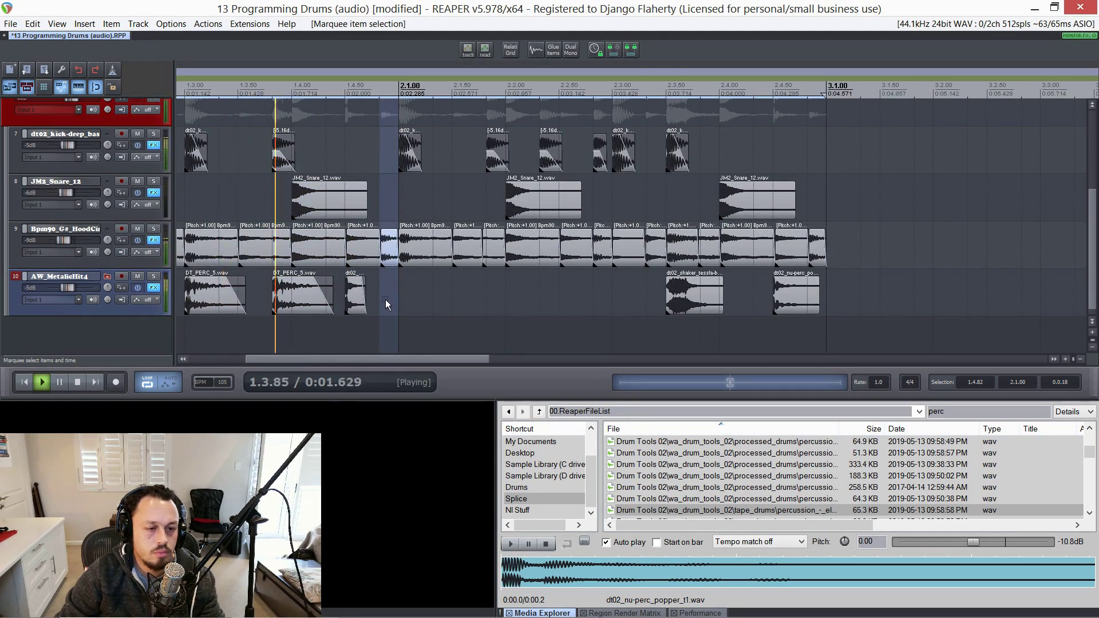
pyautogui.click(387, 307)
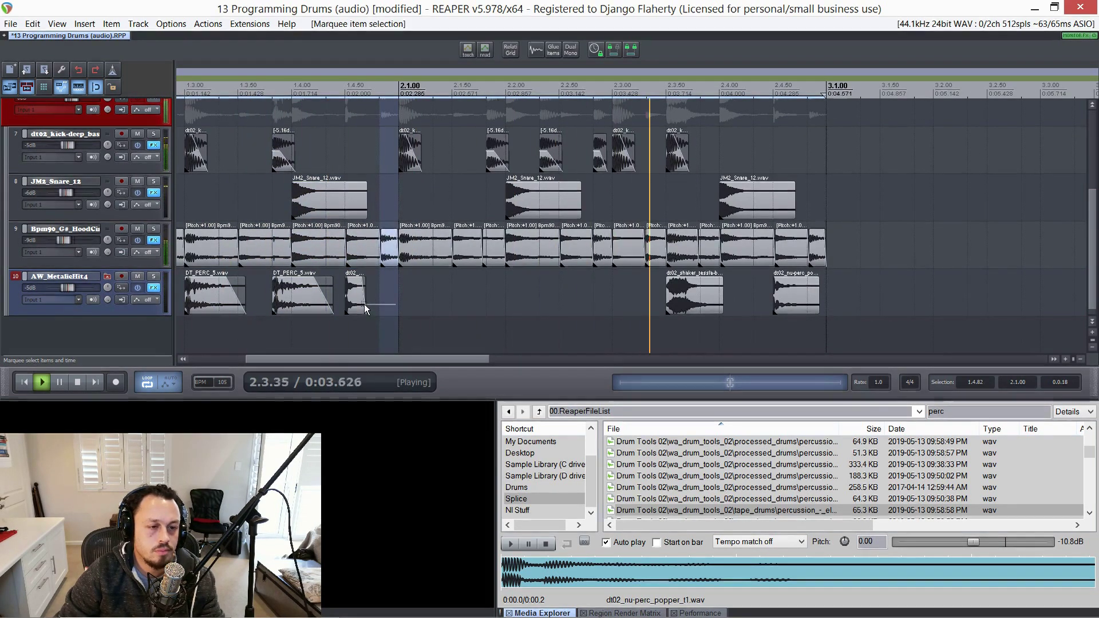
pyautogui.moveTo(378, 301); pyautogui.dragTo(346, 304)
pyautogui.hotkey('ctrl', 'd')
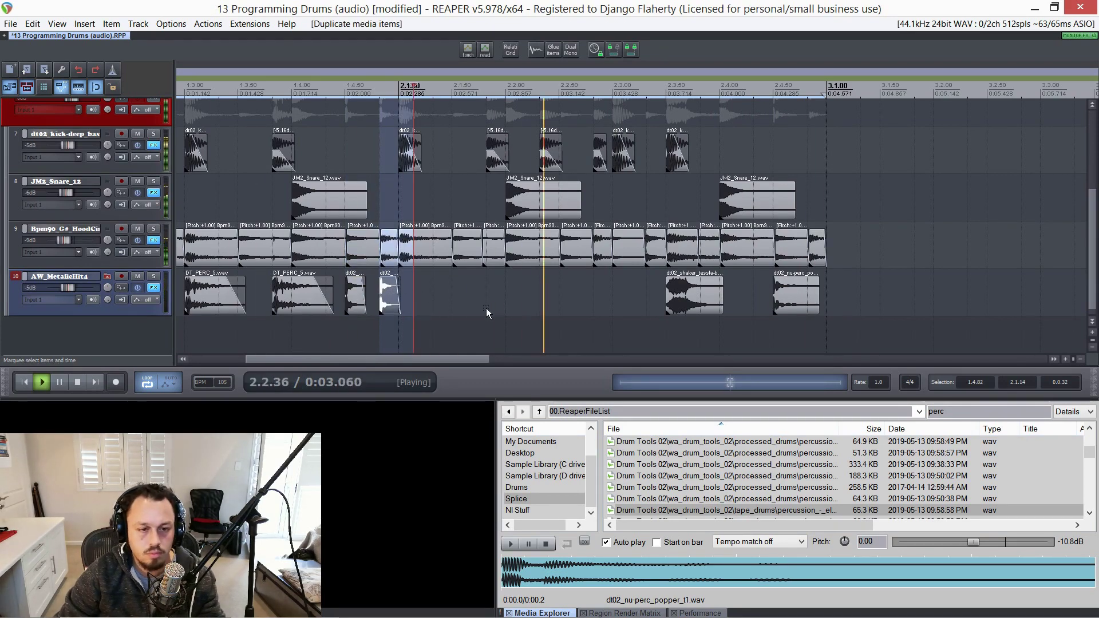
pyautogui.moveTo(433, 293); pyautogui.dragTo(379, 301)
pyautogui.hotkey('ctrl', 'd')
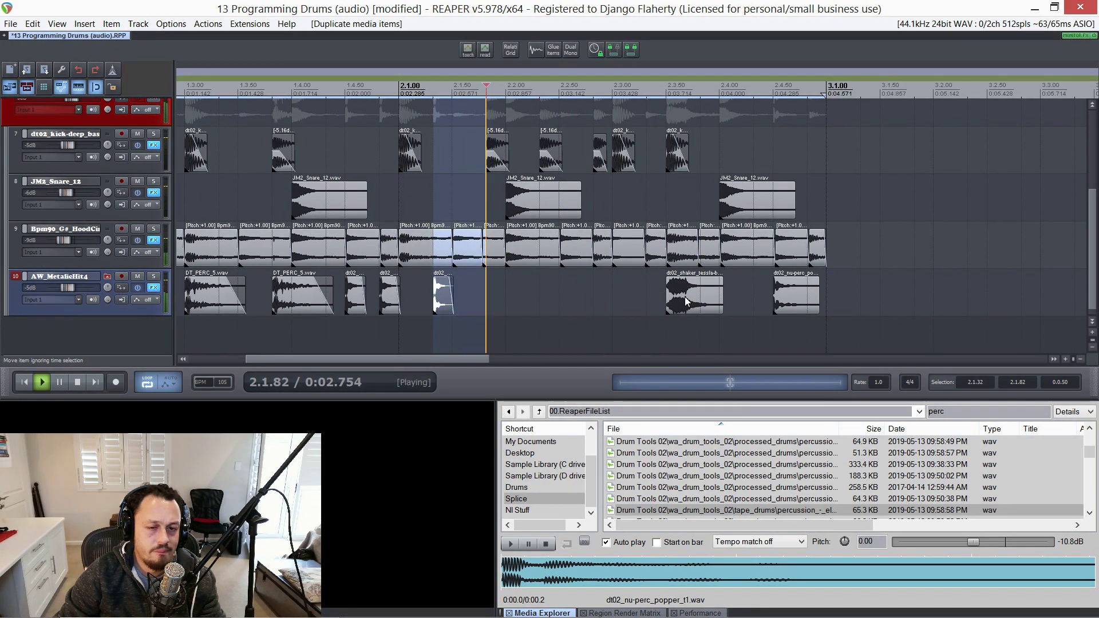
# Move the dt02_nu-perc_popper_t1.wav hit to 2.2.00 and return the playhead to the project start
pyautogui.moveTo(777, 302); pyautogui.dragTo(520, 307)
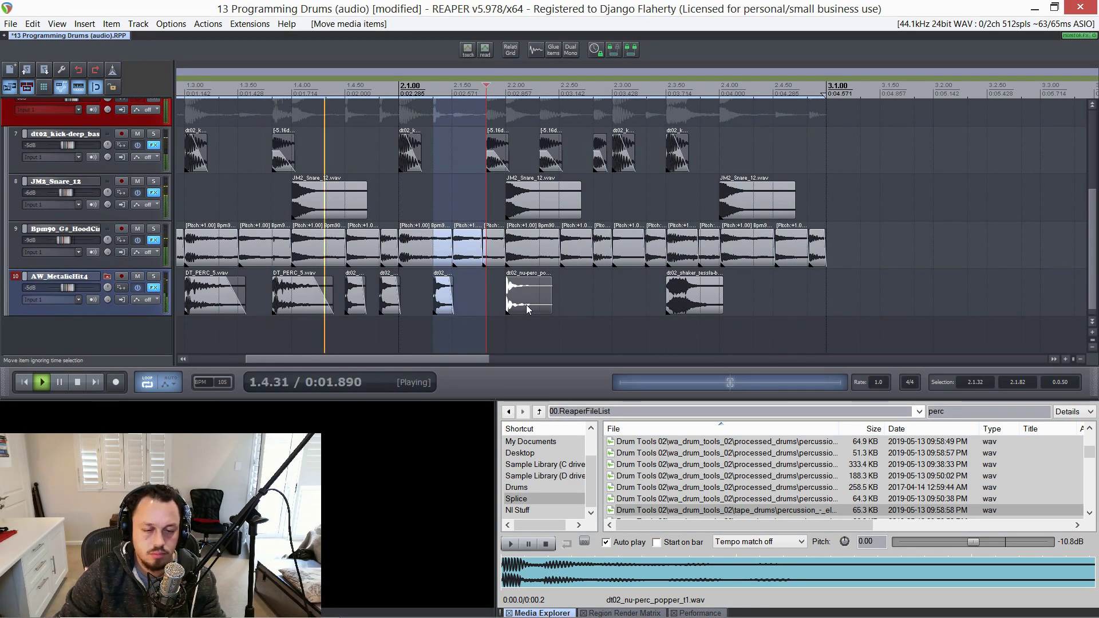
pyautogui.scroll(-3, 319, 282)
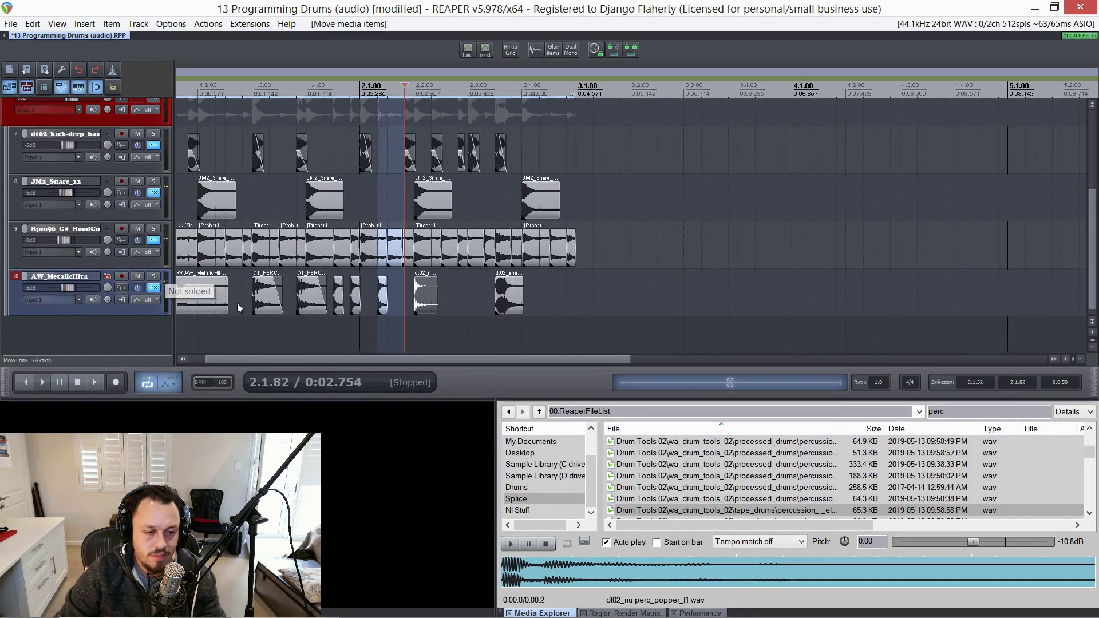
pyautogui.press('Home')
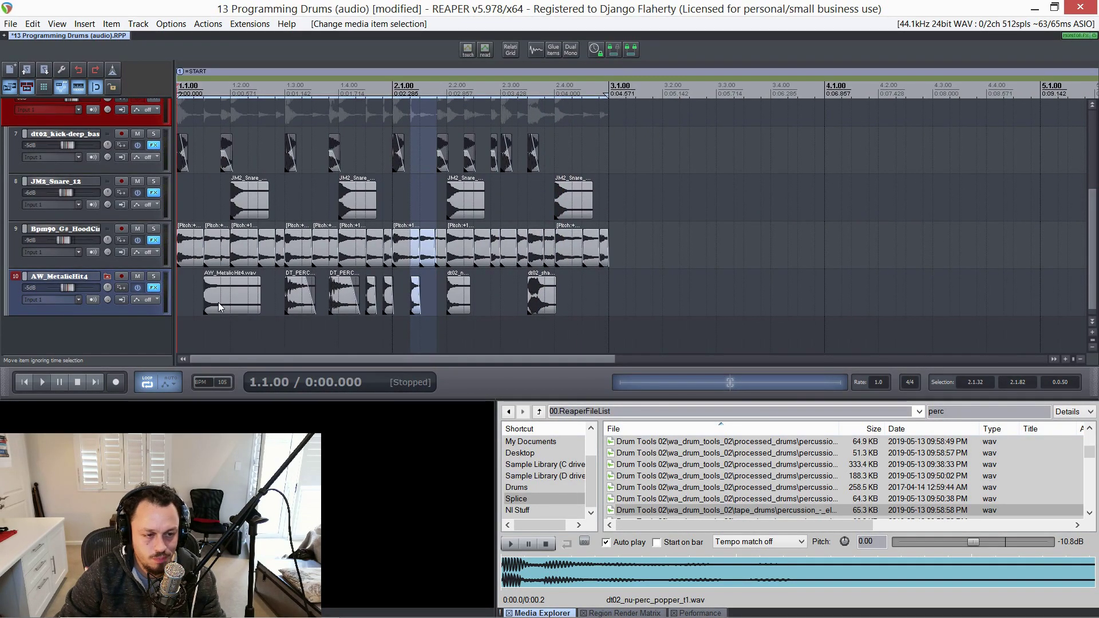
# Try lowering the AW_MetalicHit4.wav hit's rate by one semitone, audition it, and restore the original rate
pyautogui.click(218, 302)
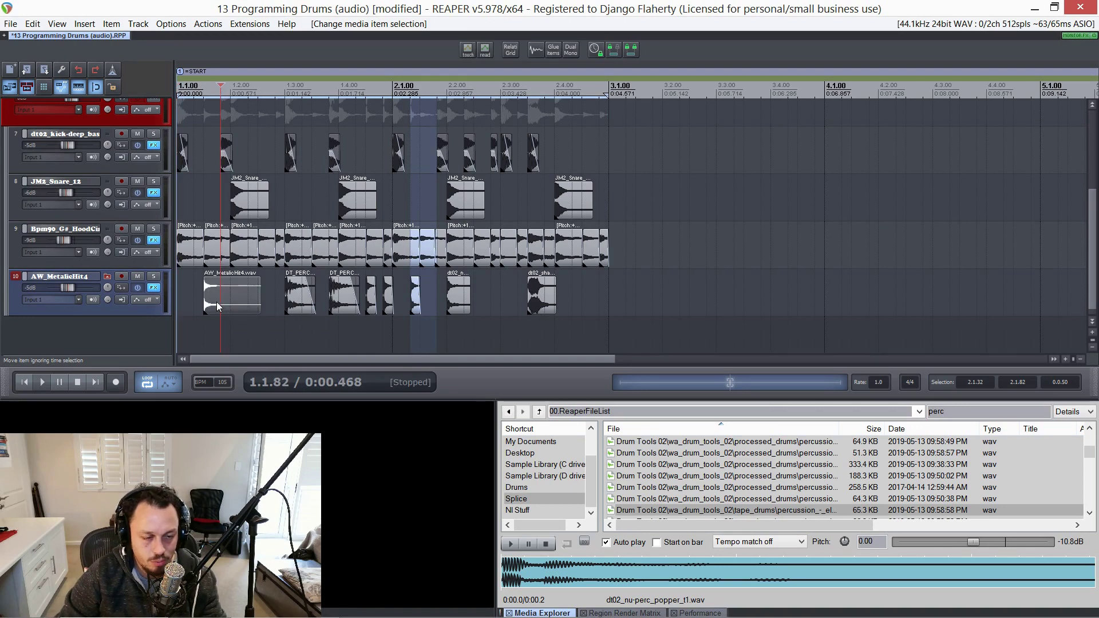
pyautogui.click(184, 290)
pyautogui.press('space')
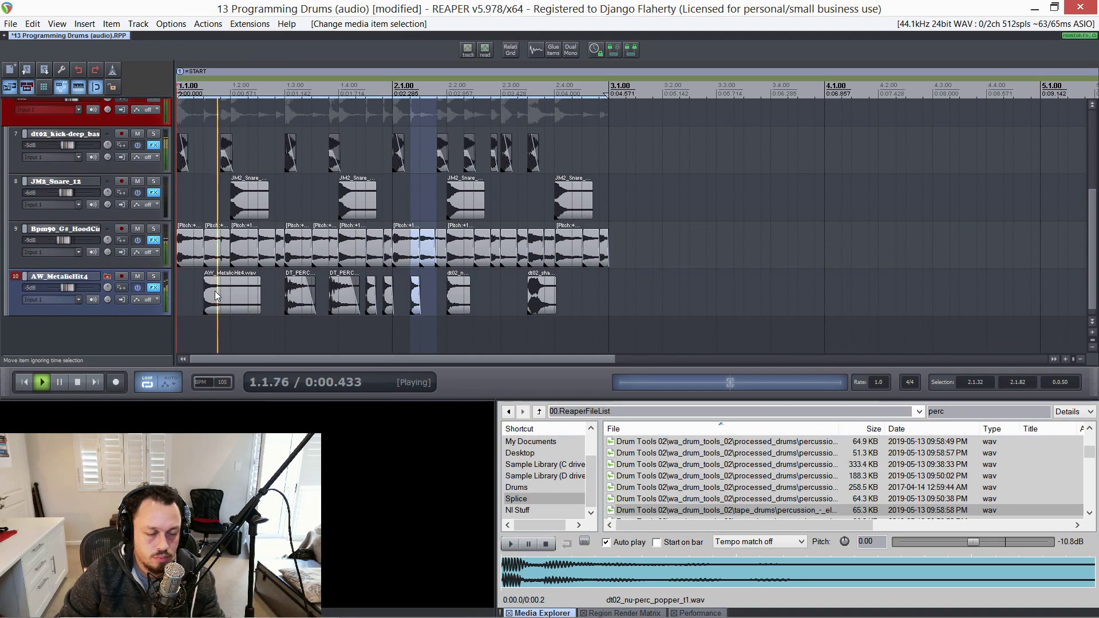
pyautogui.press('space')
pyautogui.click(211, 301)
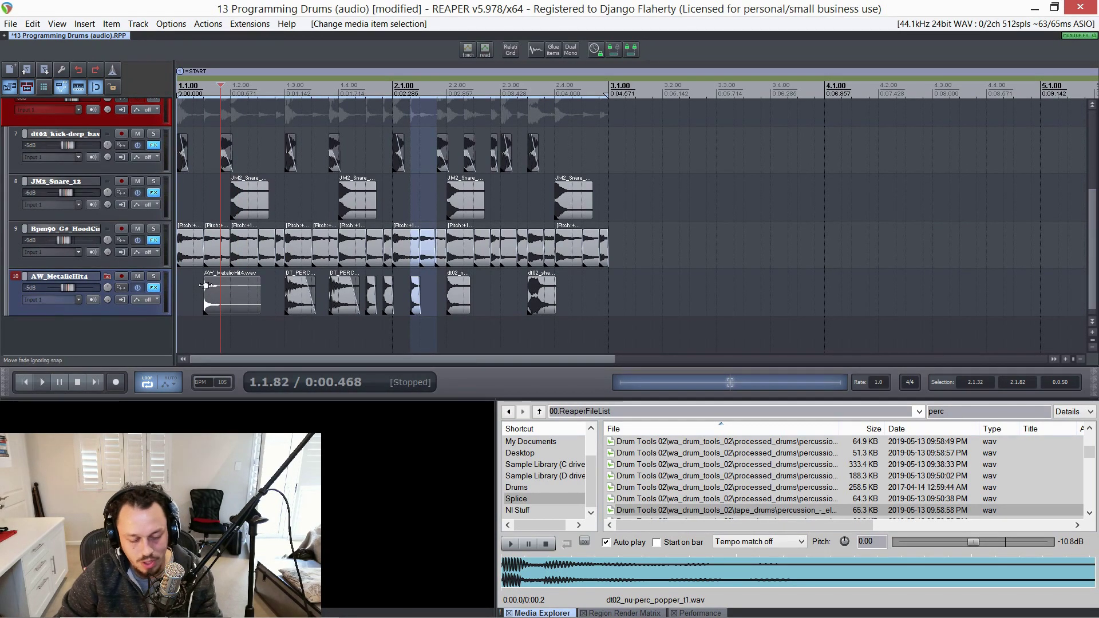
pyautogui.hotkey('shift', '9')
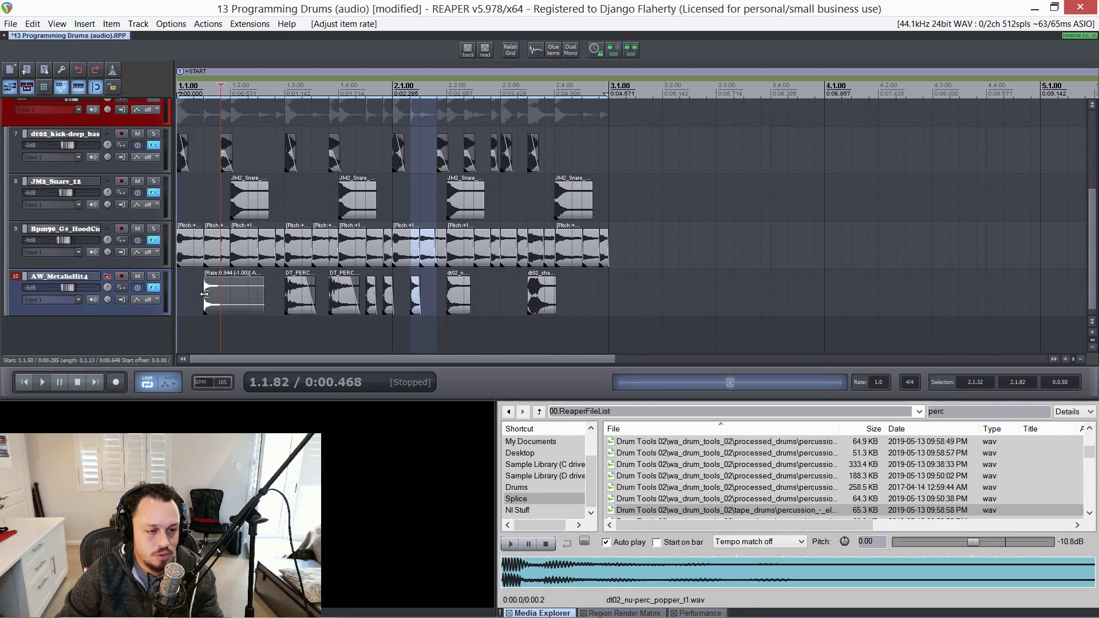
pyautogui.click(204, 294)
pyautogui.press('space')
pyautogui.hotkey('shift', '0')
pyautogui.press('space')
pyautogui.press('space')
pyautogui.press('space')
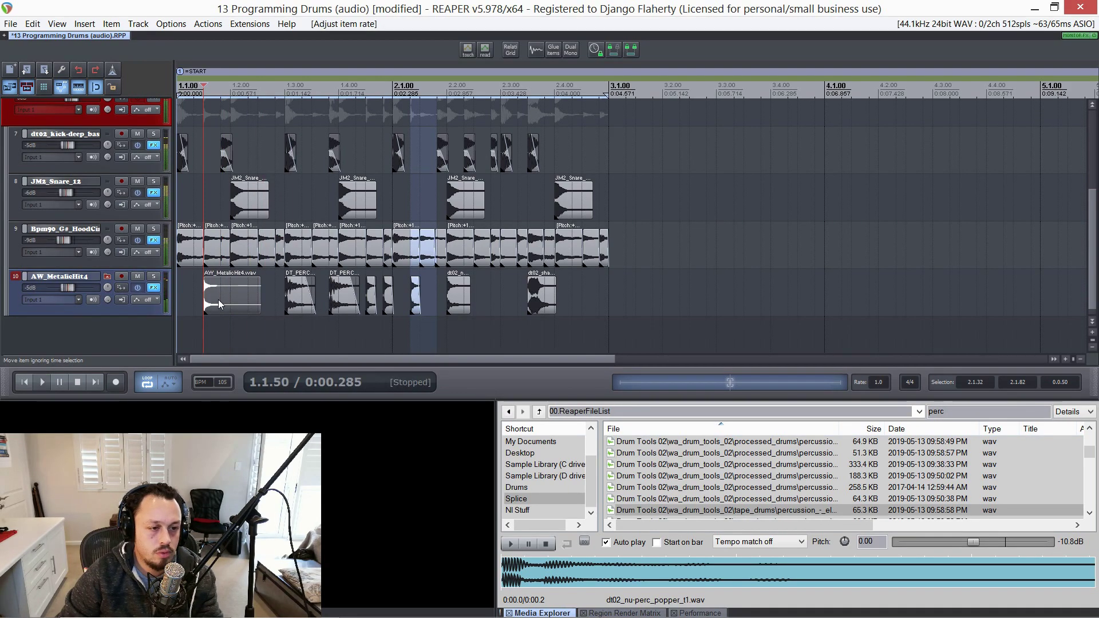
# Raise the AW_MetalicHit4.wav hit's playback rate by three semitones and audition it with the loop
pyautogui.hotkey('shift', '0')
pyautogui.hotkey('shift', '0')
pyautogui.hotkey('shift', '0')
pyautogui.press('space')
pyautogui.press('space')
pyautogui.press('space')
pyautogui.press('space')
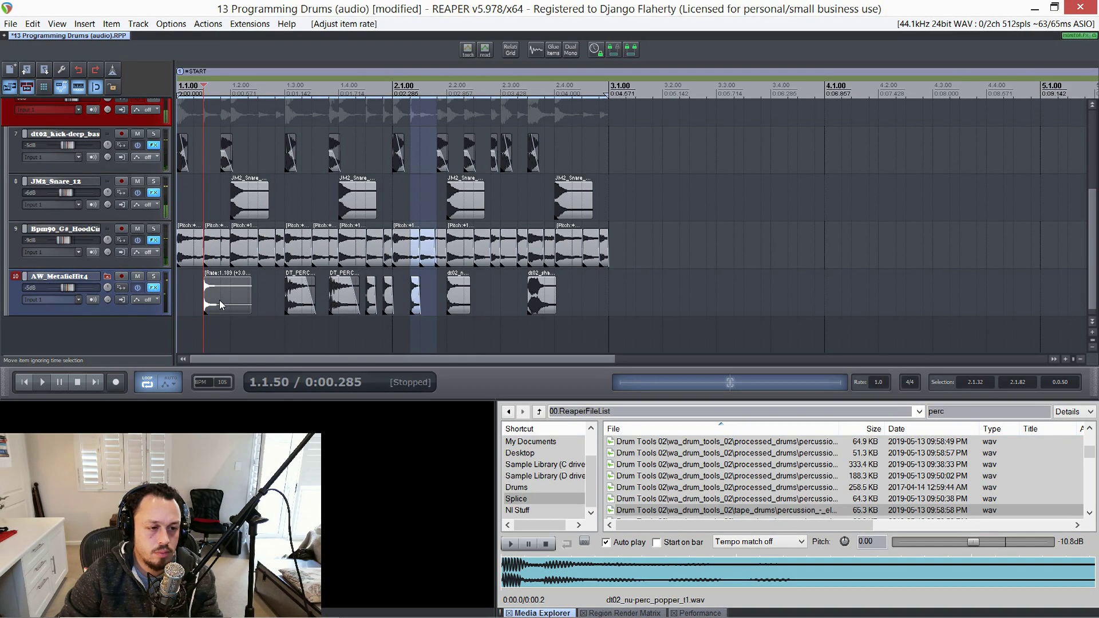
pyautogui.press('space')
pyautogui.press('space')
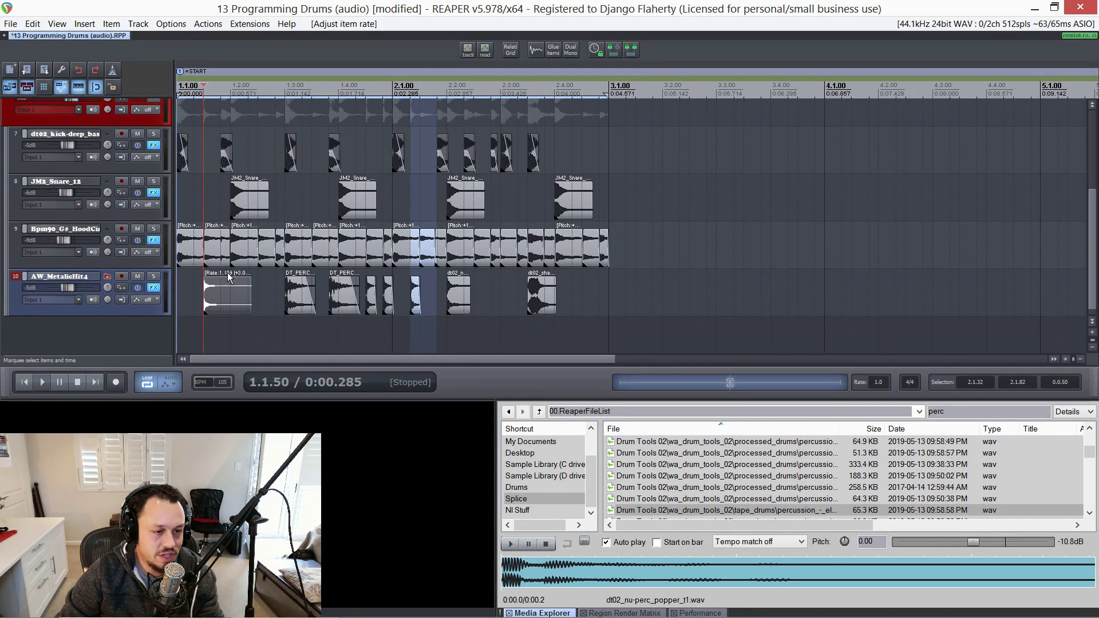
# Look up the action assigned to shortcut 5 and the matching one-semitone item rate increase in the Actions list
pyautogui.scroll(3, 273, 283)
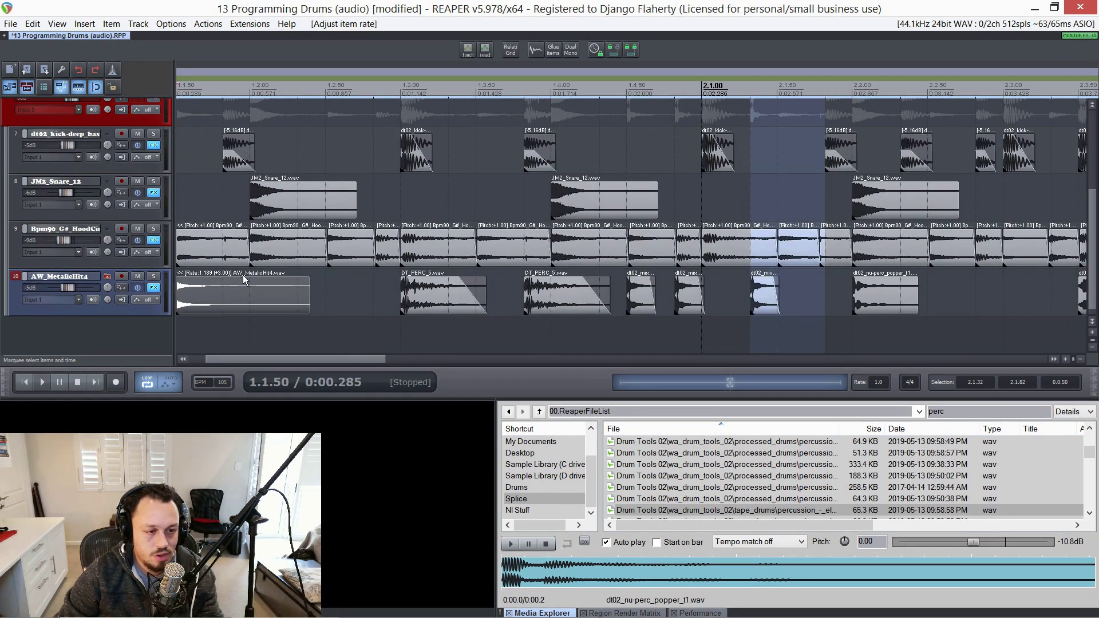
pyautogui.press('?')
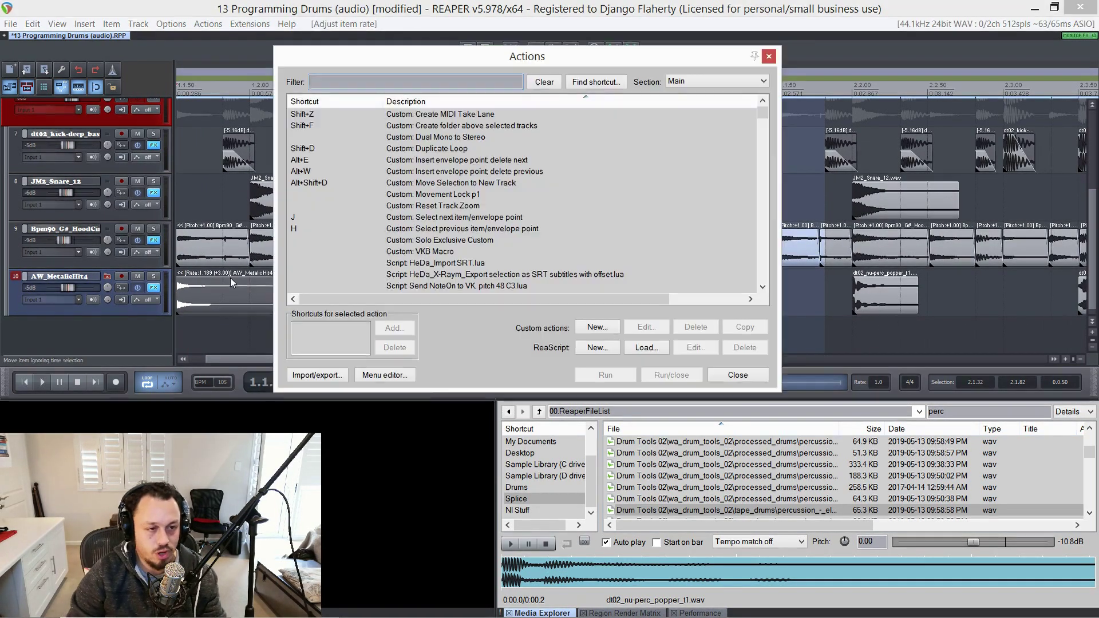
pyautogui.click(583, 83)
pyautogui.press('5')
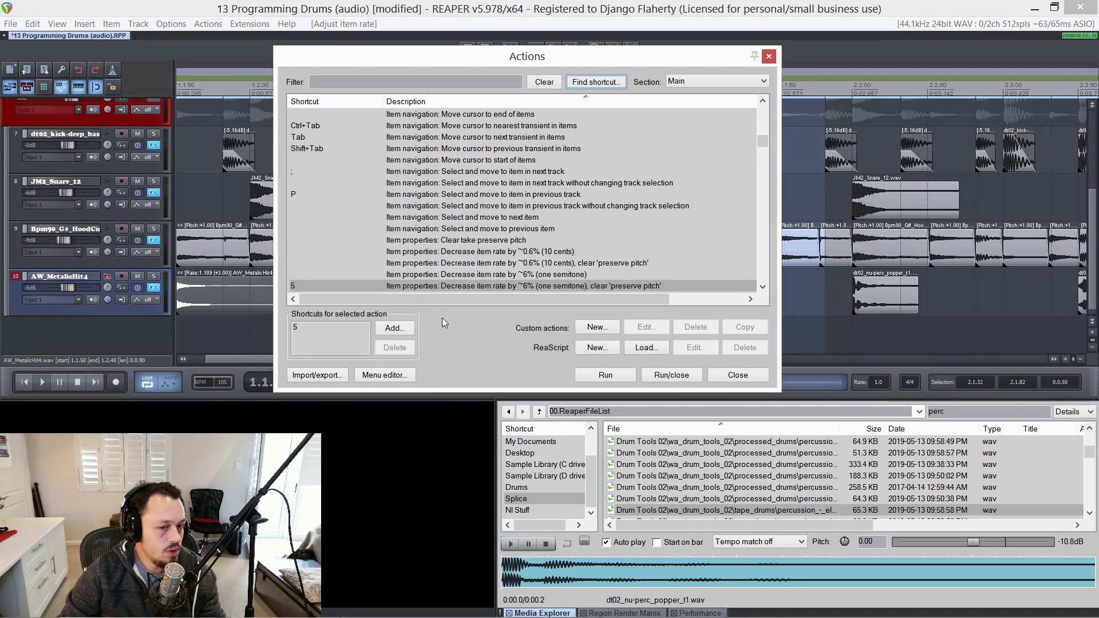
pyautogui.scroll(-3, 316, 265)
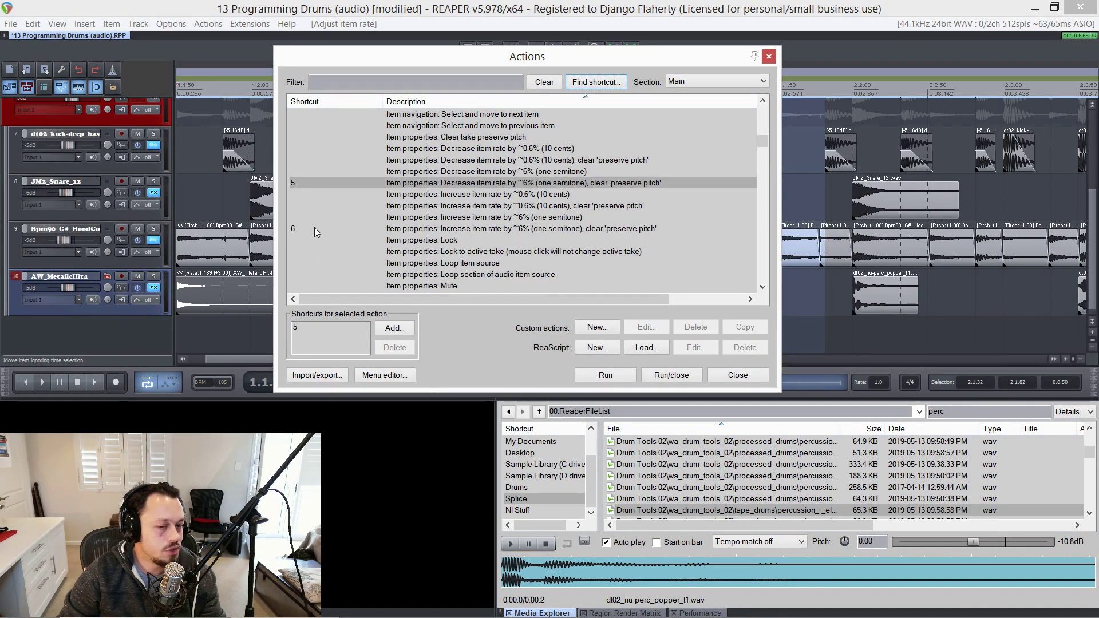
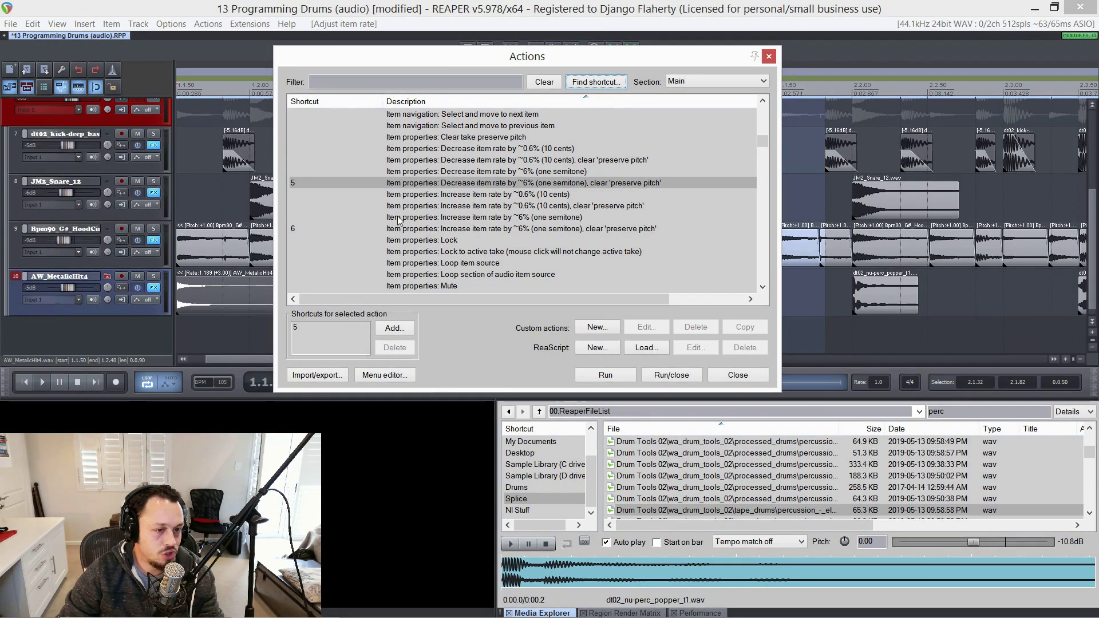
pyautogui.click(427, 228)
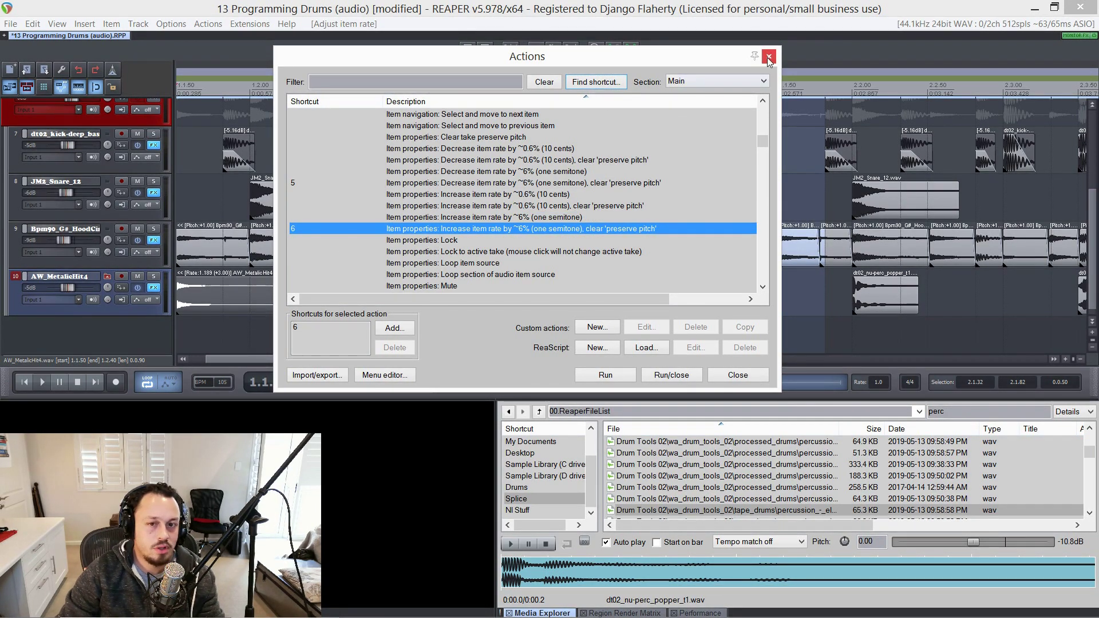
pyautogui.press('Escape')
# Review the playback rate and pitch settings in the AW_MetalicHit4.wav item's properties
pyautogui.doubleClick(231, 309)
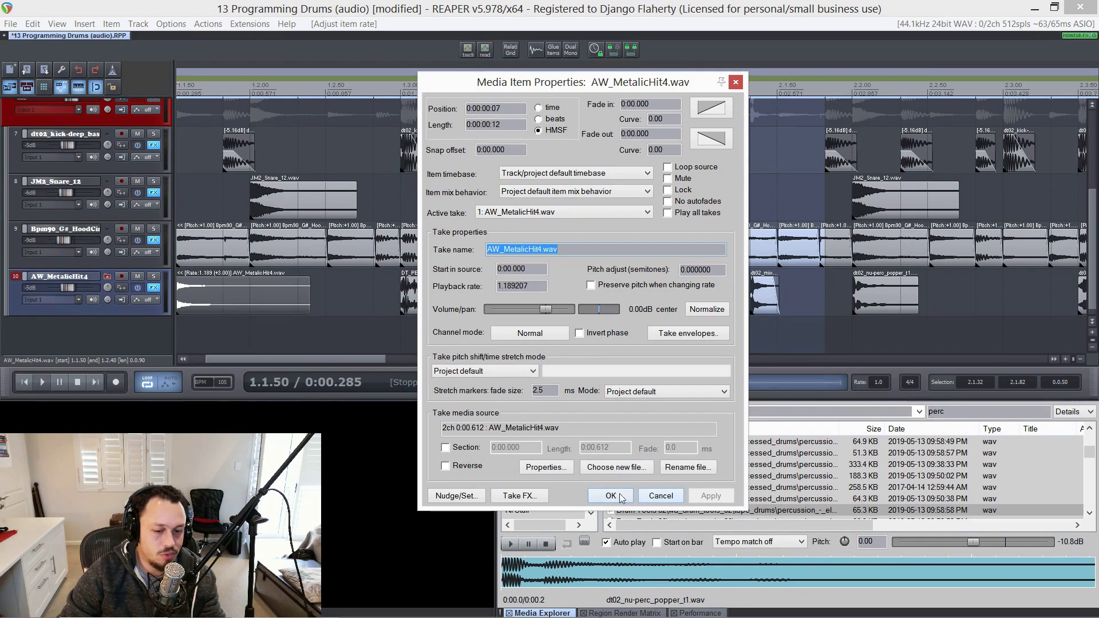
pyautogui.scroll(-2, 206, 292)
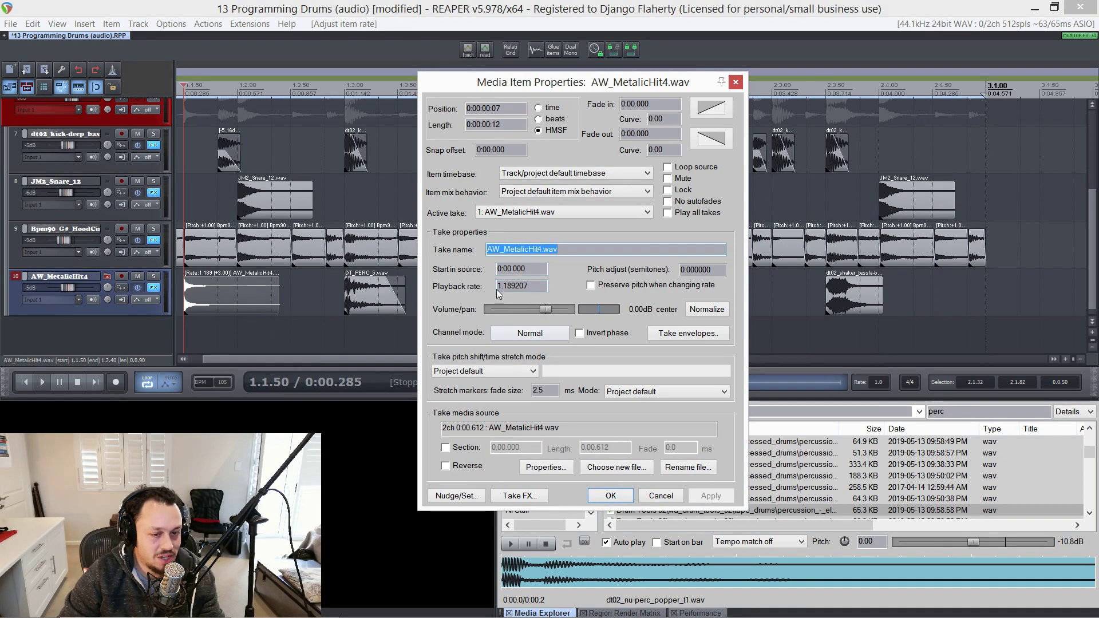
pyautogui.click(613, 495)
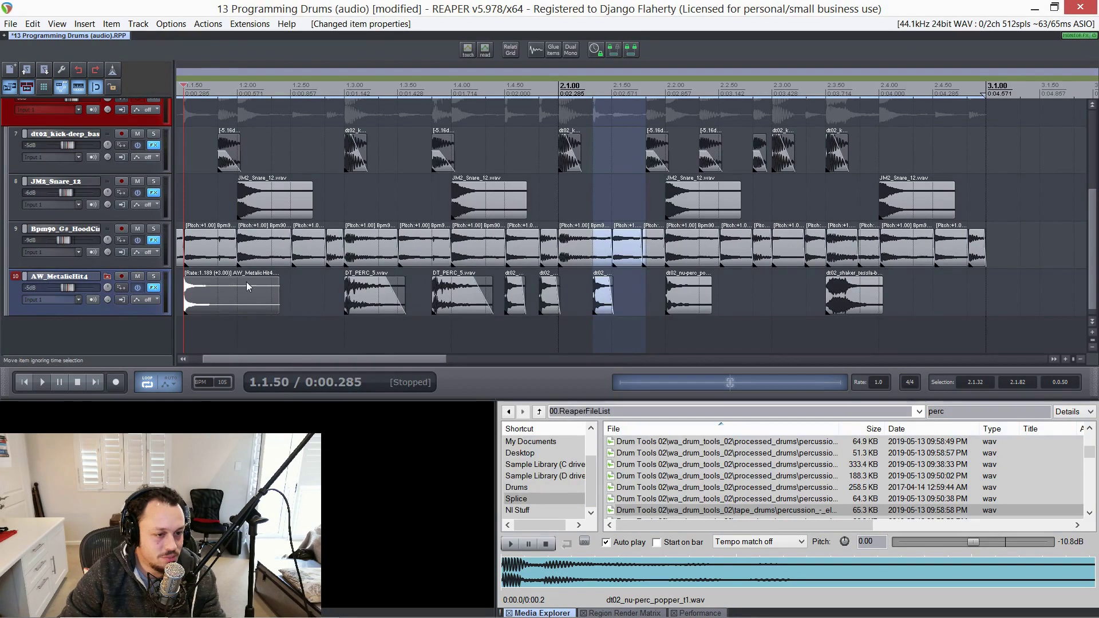
# Shorten the AW_MetalicHit4.wav hit to end near 1.1.82, add a fade-out, and play the loop from the start
pyautogui.hscroll(-2, 240, 310)
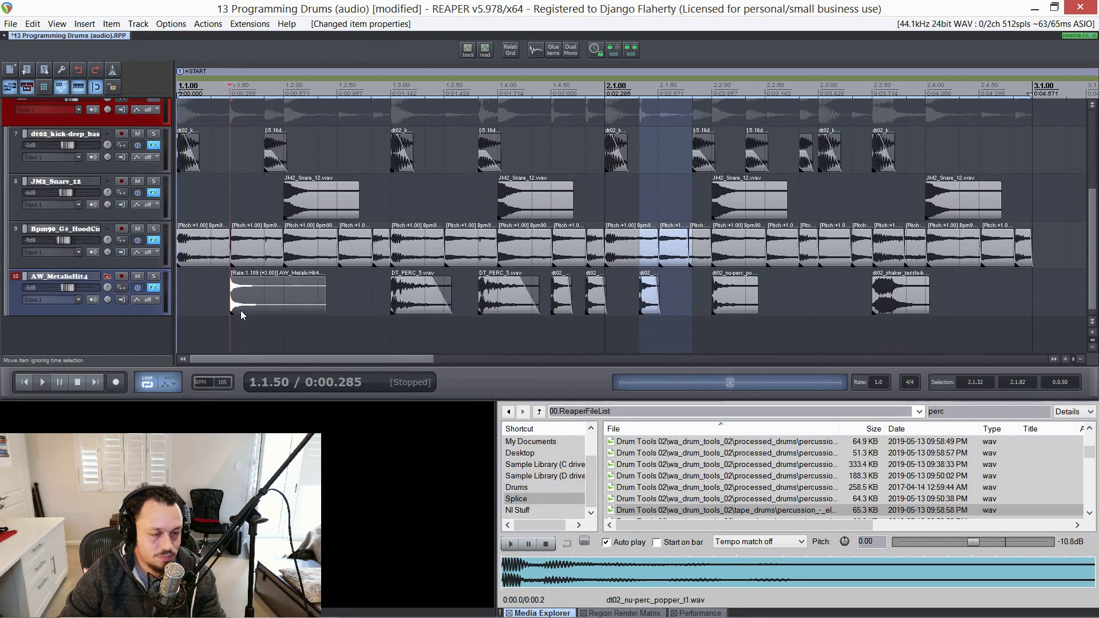
pyautogui.click(198, 296)
pyautogui.moveTo(326, 295); pyautogui.dragTo(248, 280)
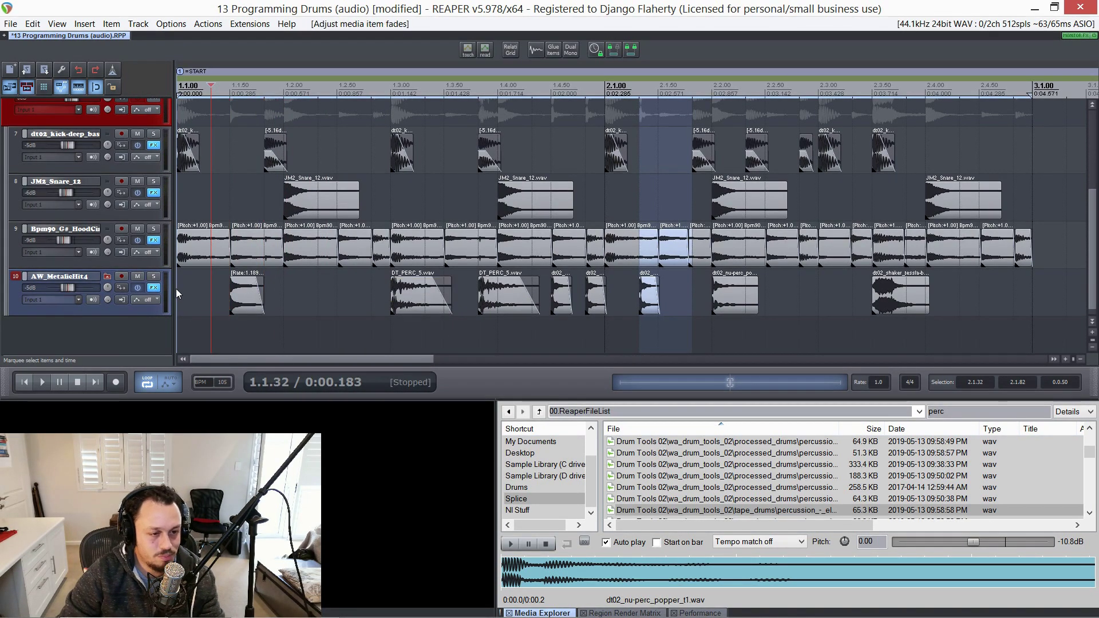
pyautogui.press('space')
pyautogui.press('space')
pyautogui.press('space')
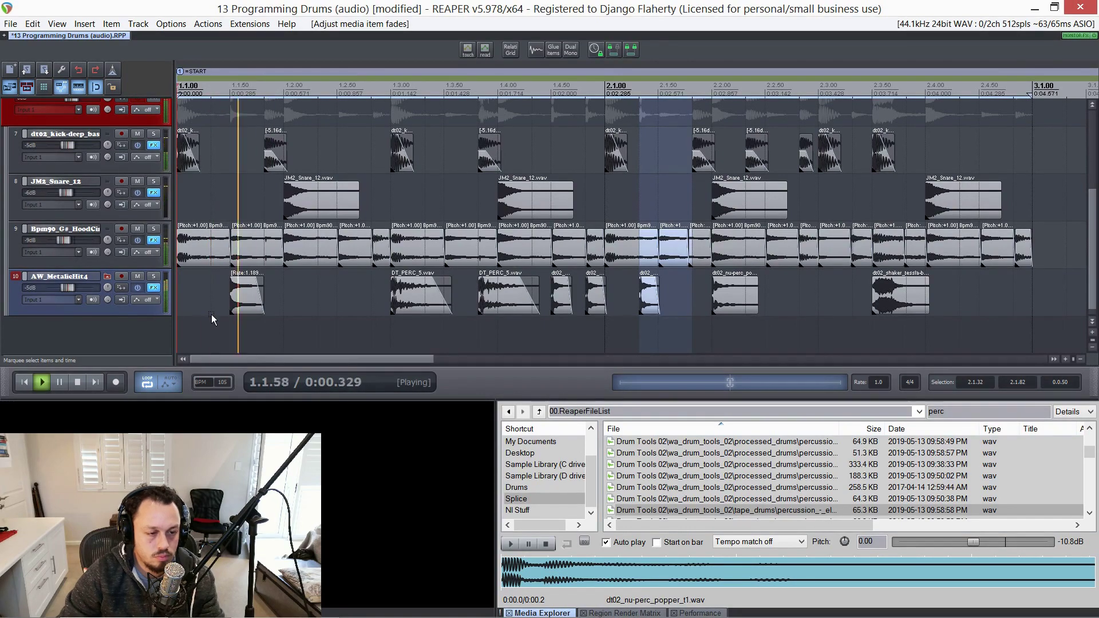
pyautogui.press('space')
pyautogui.moveTo(263, 285); pyautogui.dragTo(262, 285)
pyautogui.press('space')
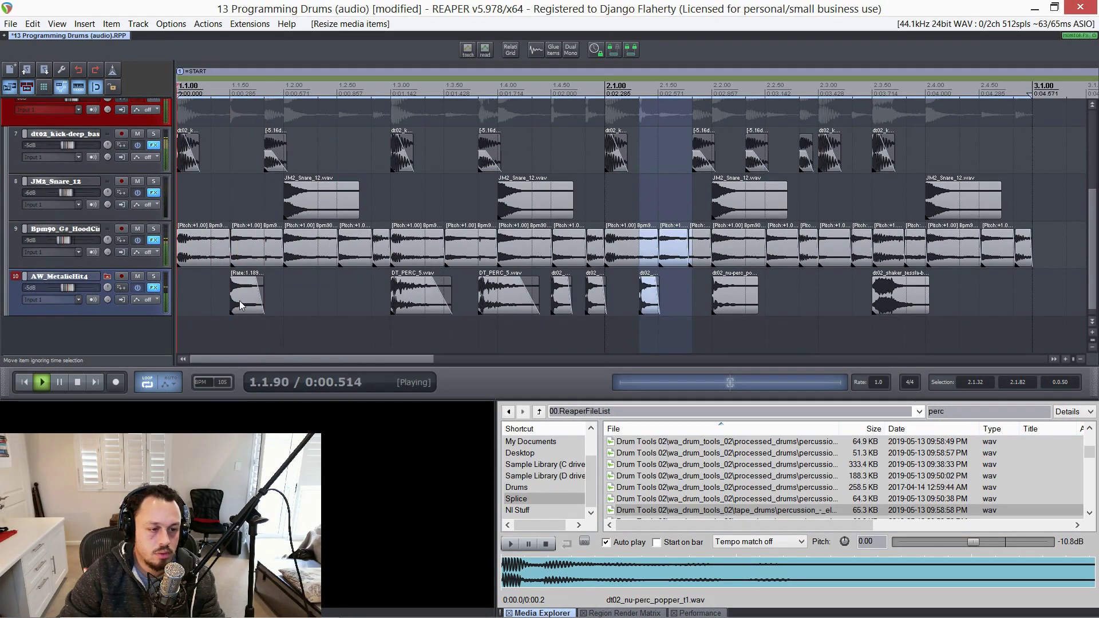
# Try stretching the AW_MetalicHit4.wav hit to a playback rate of 0.464, audition it, and undo the stretch
pyautogui.press('space')
pyautogui.click(240, 300)
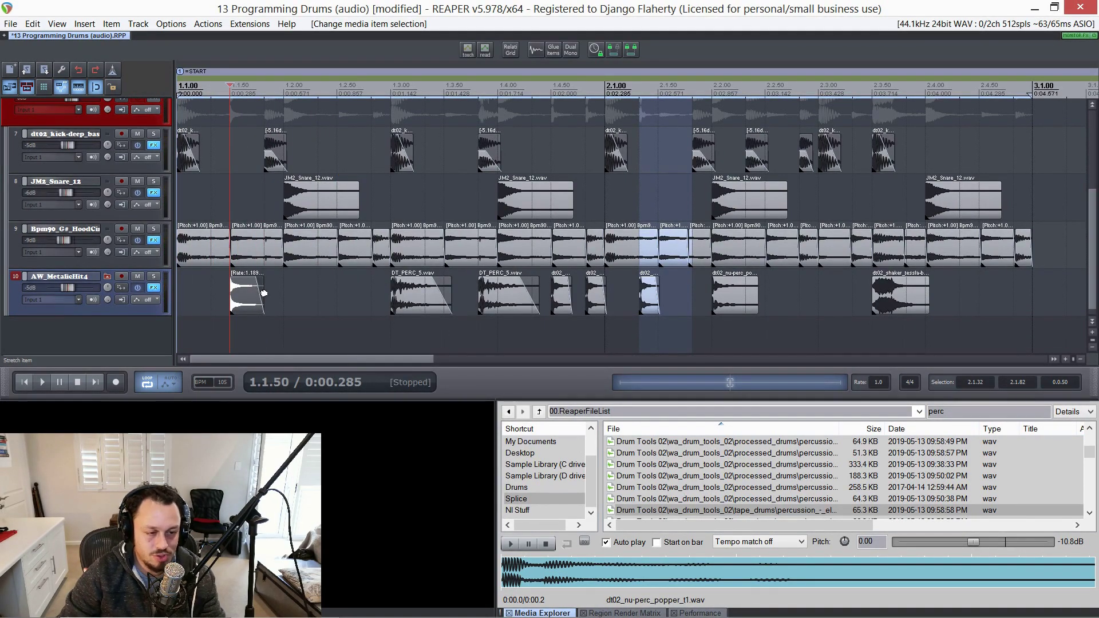
pyautogui.moveTo(264, 293); pyautogui.dragTo(317, 302)
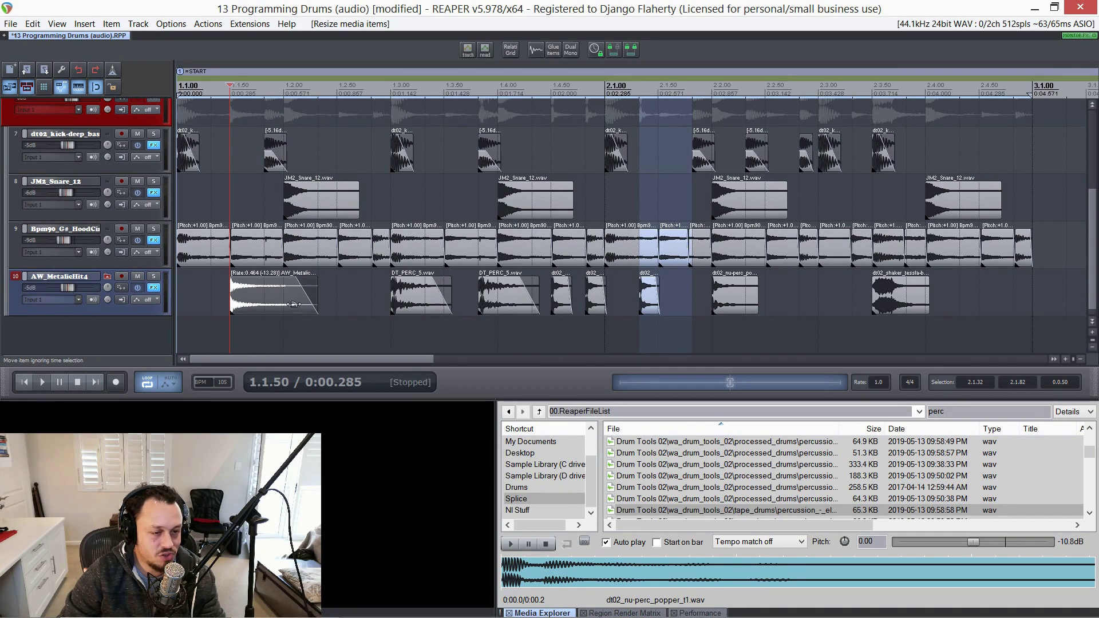
pyautogui.press('space')
pyautogui.press('space')
pyautogui.press('space')
pyautogui.press('space')
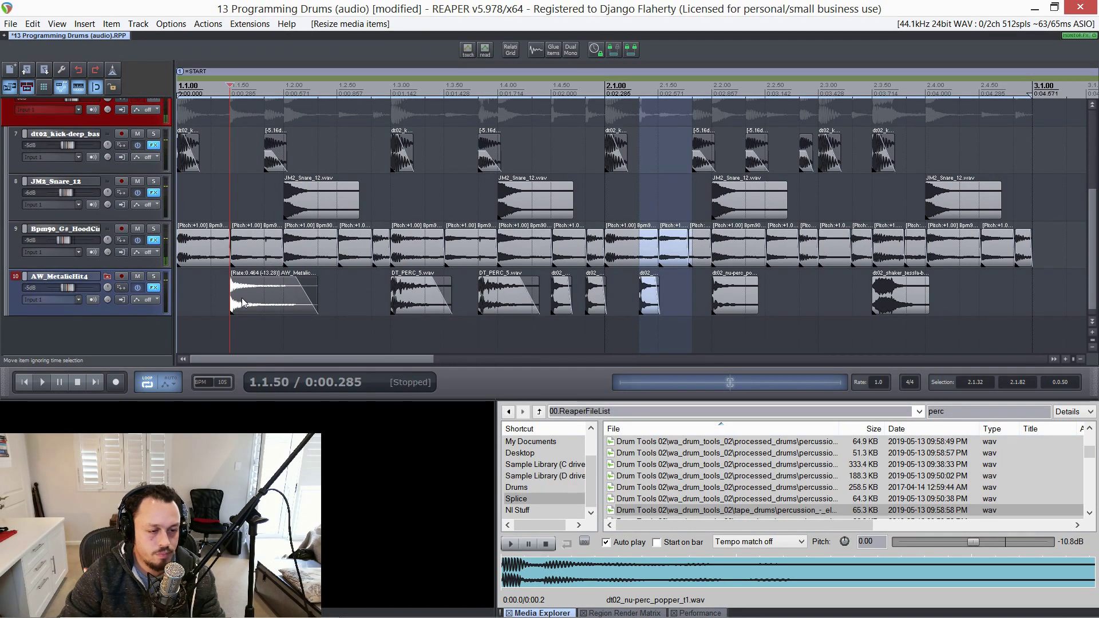
pyautogui.hotkey('ctrl', 'z')
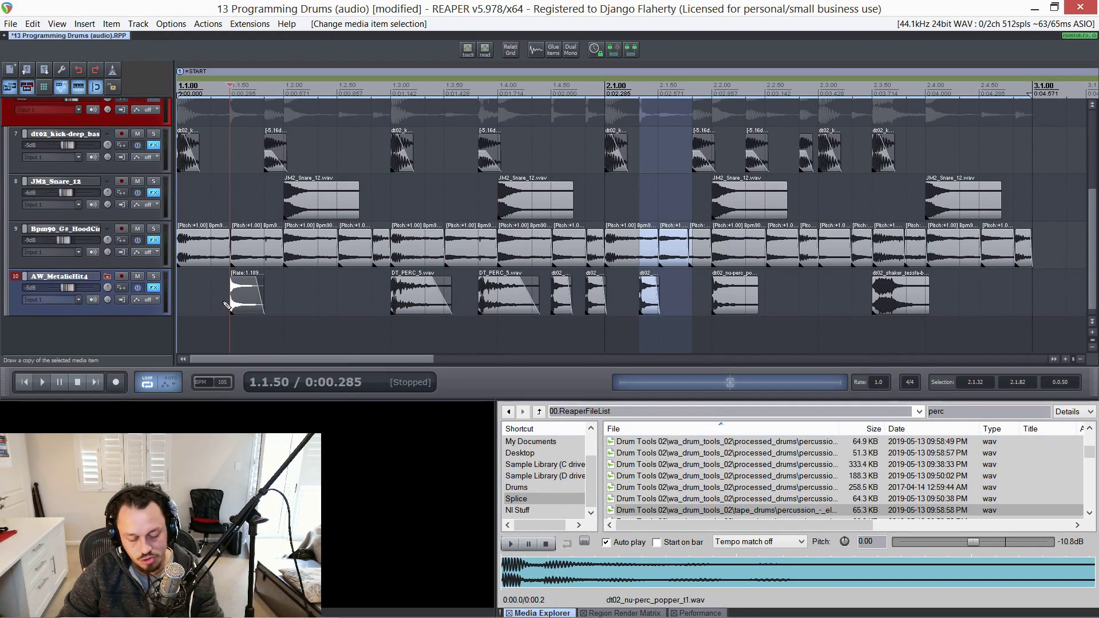
# Glue the AW_MetalicHit4.wav hit, stretch the glued item to a playback rate of 0.243, and audition it
pyautogui.hotkey('ctrl', 'g')
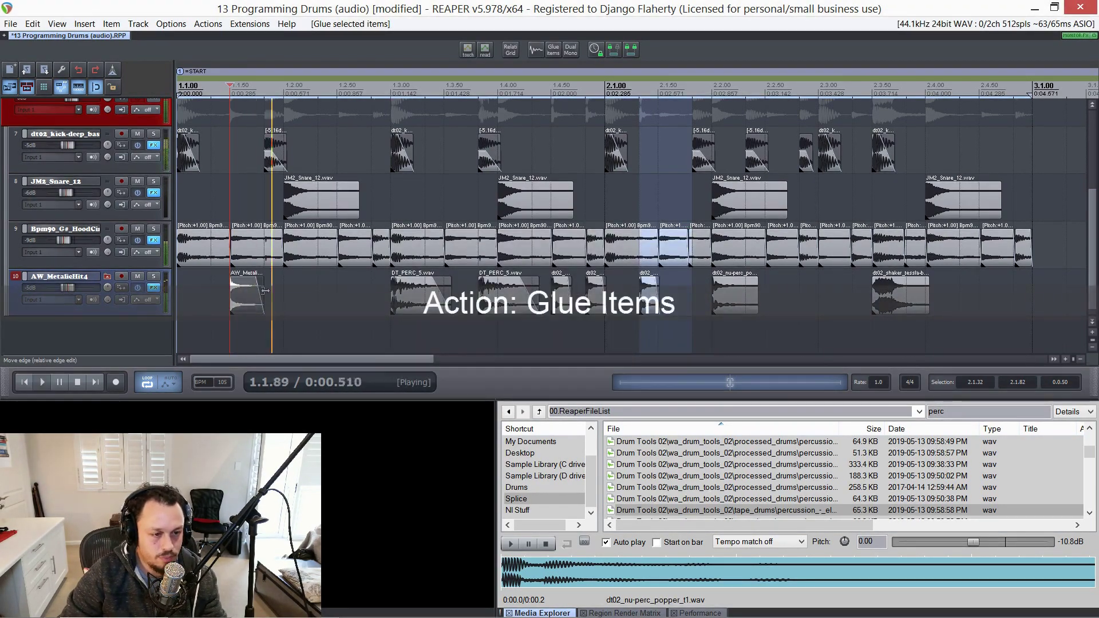
pyautogui.moveTo(267, 290); pyautogui.dragTo(367, 294)
pyautogui.press('space')
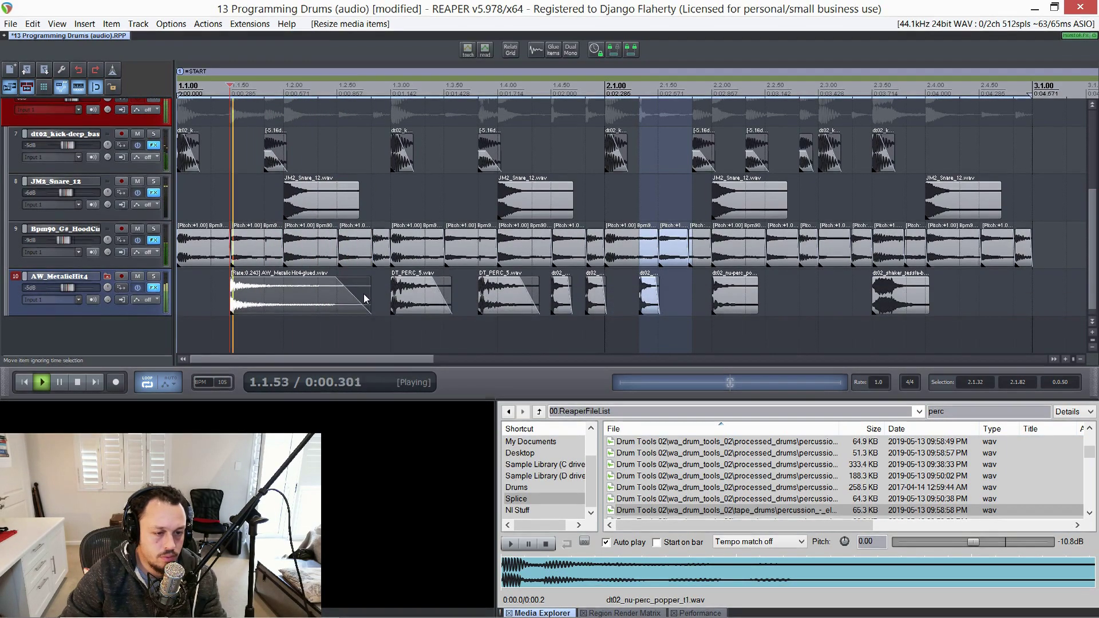
pyautogui.press('space')
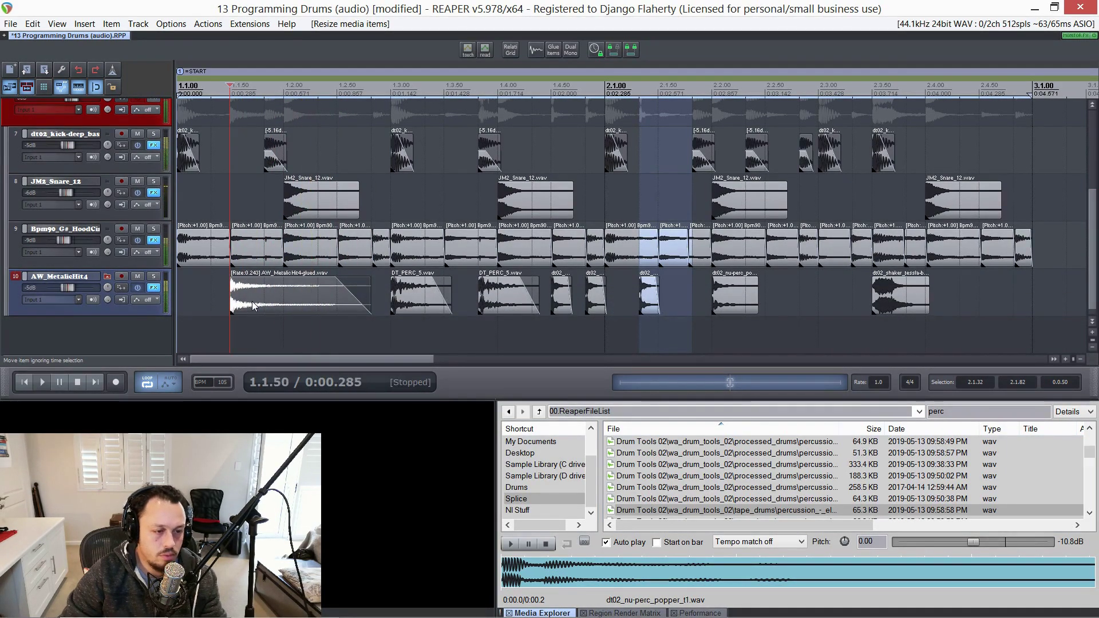
# Reverse the AW_MetalicHit4-glued.wav item through its properties and play it back
pyautogui.doubleClick(324, 296)
pyautogui.click(446, 465)
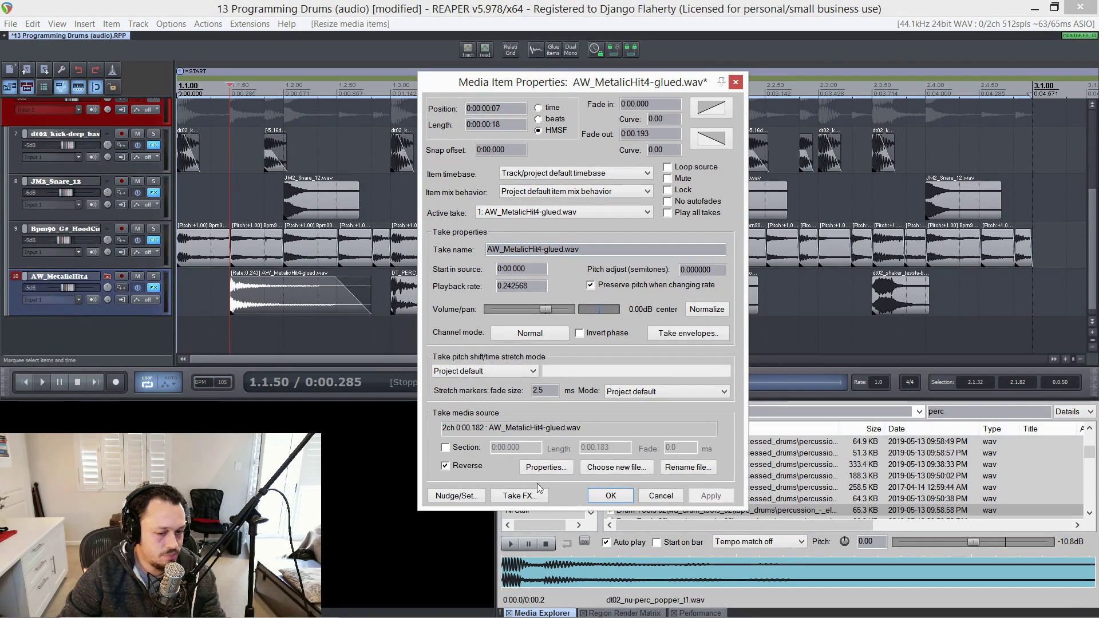
pyautogui.click(614, 495)
pyautogui.press('space')
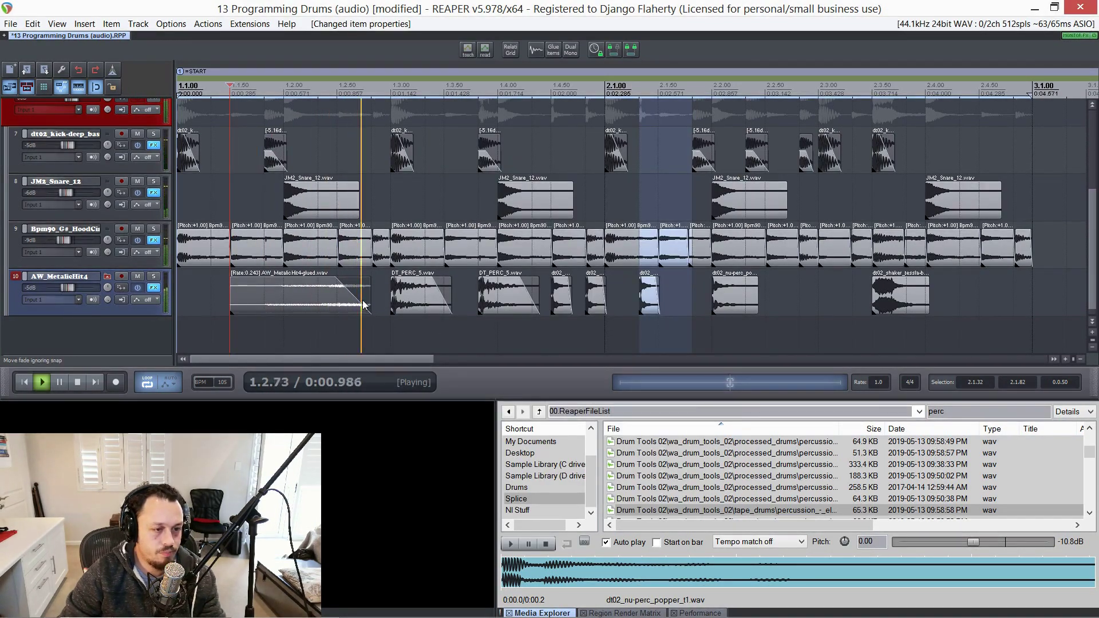
# Move the reversed AW_MetalicHit4-glued.wav item earlier so it leads up to the snare at 1.2.00, auditioning its position
pyautogui.moveTo(320, 302); pyautogui.dragTo(275, 287)
pyautogui.press('space')
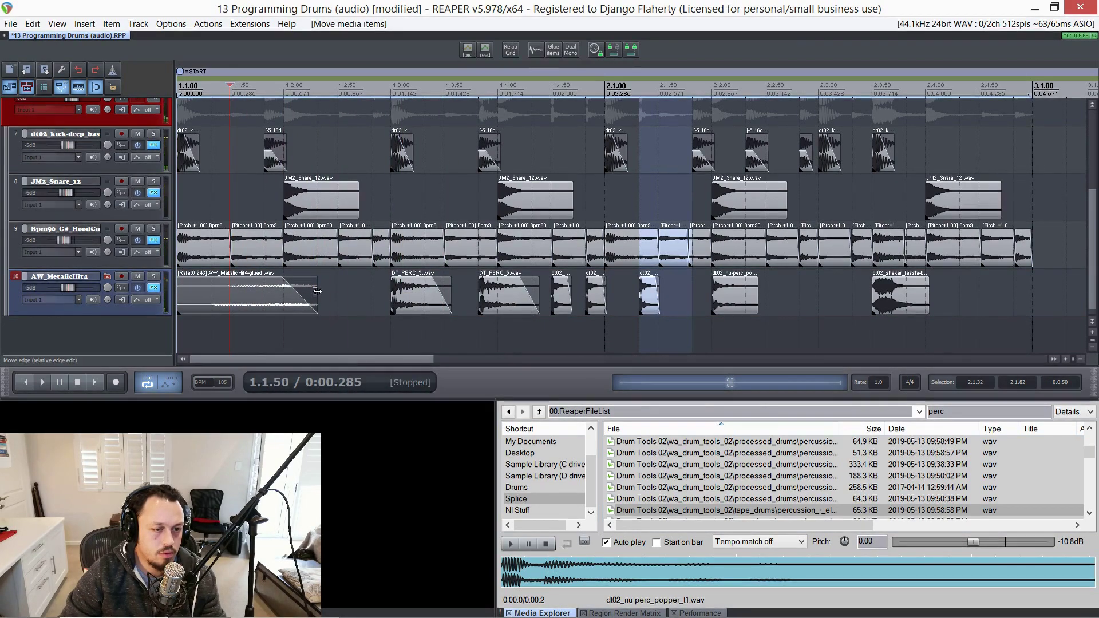
pyautogui.moveTo(290, 293)
pyautogui.mouseDown()
pyautogui.moveTo(324, 293)
pyautogui.moveTo(289, 282)
pyautogui.moveTo(273, 300)
pyautogui.mouseUp()
pyautogui.press('space')
# Trim the reversed metallic hit to run from about 1.1.50 to 1.2.00 with a fade-in, and audition it
pyautogui.click(262, 292)
pyautogui.press('a')
pyautogui.press('space')
pyautogui.press('space')
pyautogui.press('space')
pyautogui.click(185, 284)
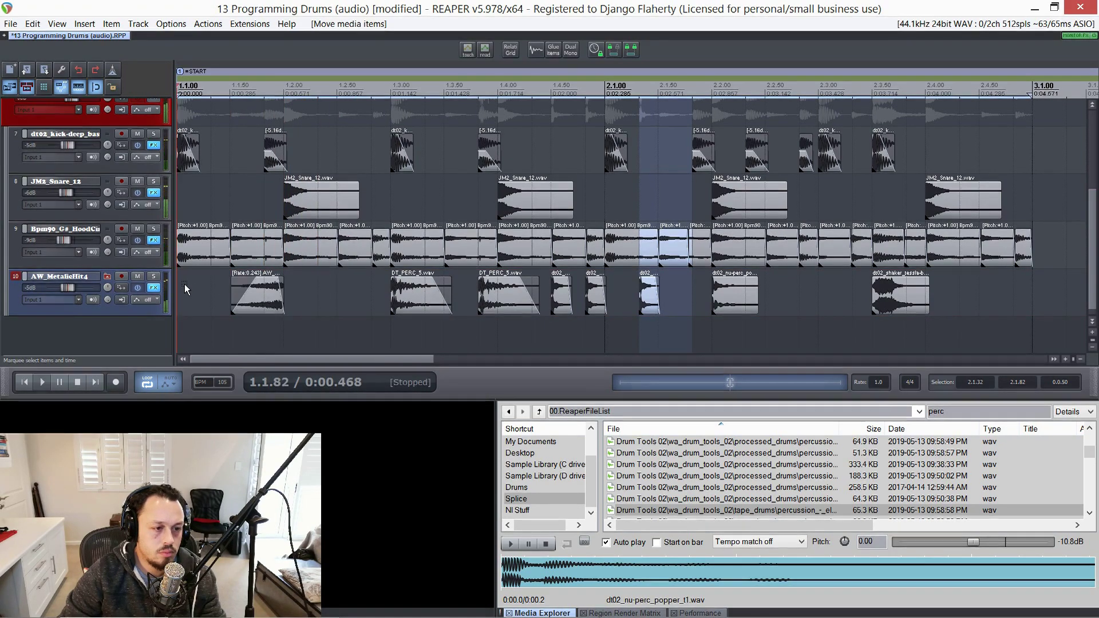
pyautogui.press('space')
# Shift the reversed metallic hit's start to about 1.1.54, add a short fade-out at its end, and audition the loop
pyautogui.scroll(3, 266, 305)
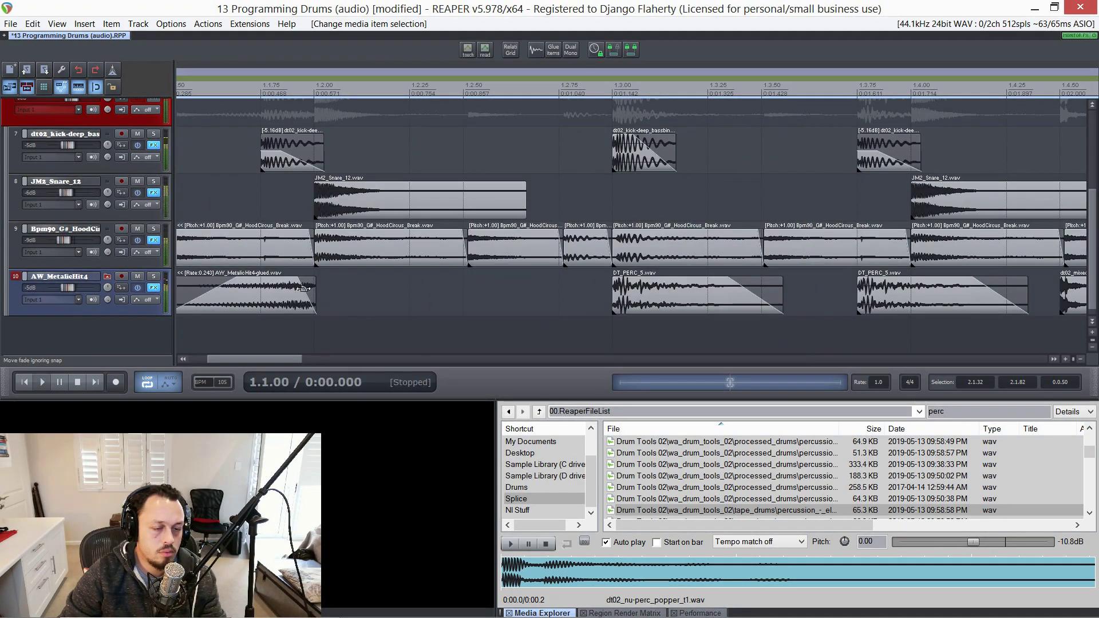
pyautogui.moveTo(284, 306); pyautogui.dragTo(316, 299)
pyautogui.press('space')
pyautogui.press('space')
pyautogui.press('space')
pyautogui.press('space')
pyautogui.press('space')
pyautogui.press('space')
pyautogui.scroll(-3, 315, 300)
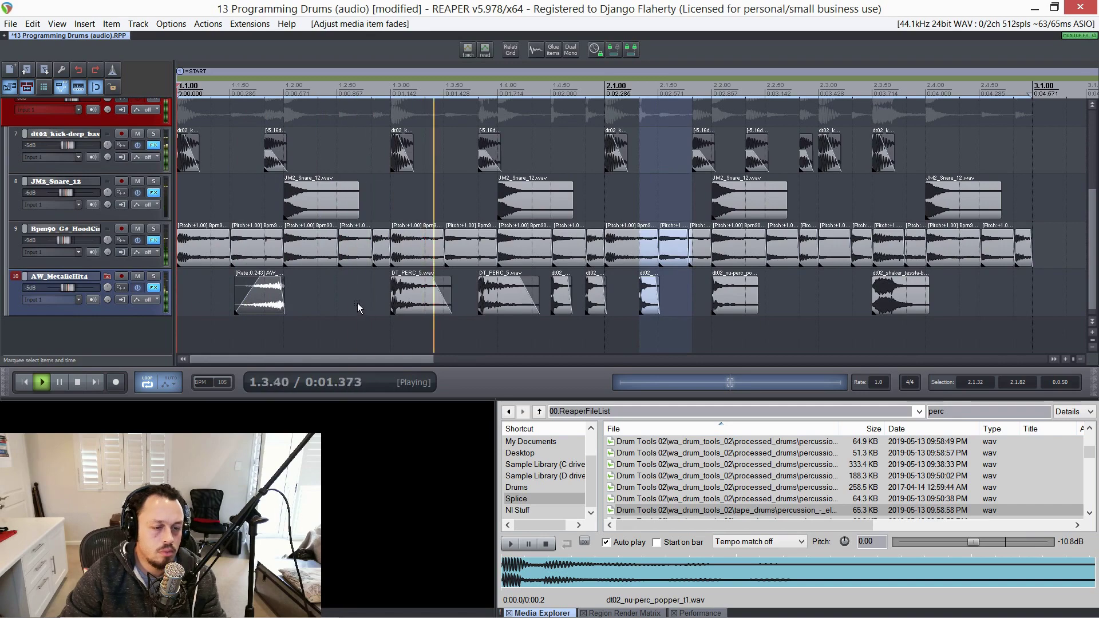
pyautogui.press('space')
pyautogui.press('space')
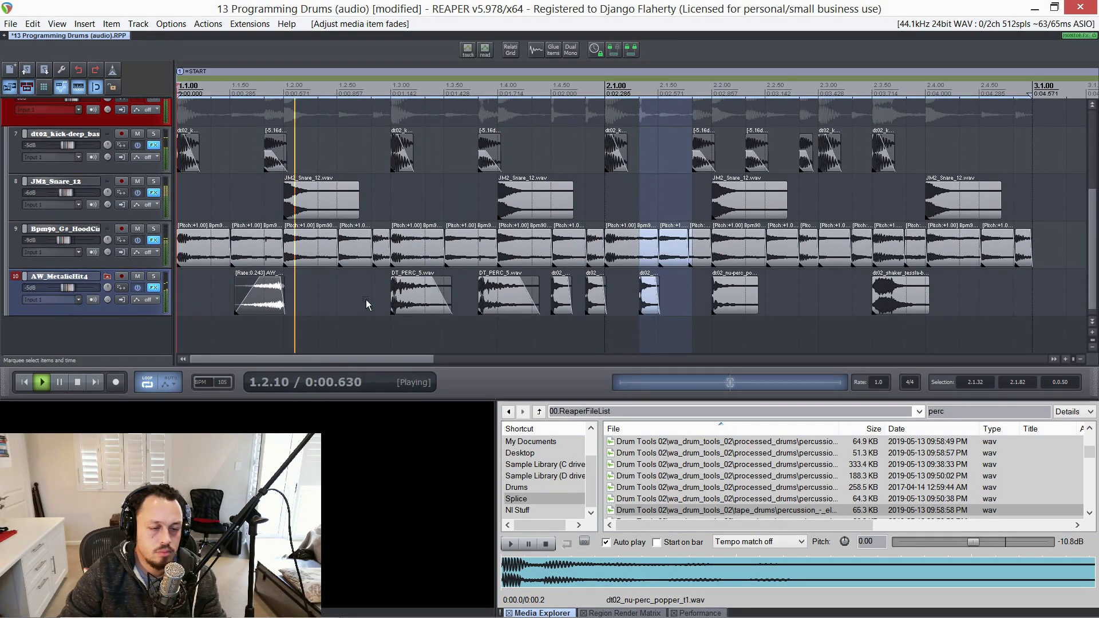
pyautogui.press('space')
# Copy the DT_PERC_5.wav hit from 1.3.00 to about 1.2.32 and audition it
pyautogui.click(410, 299)
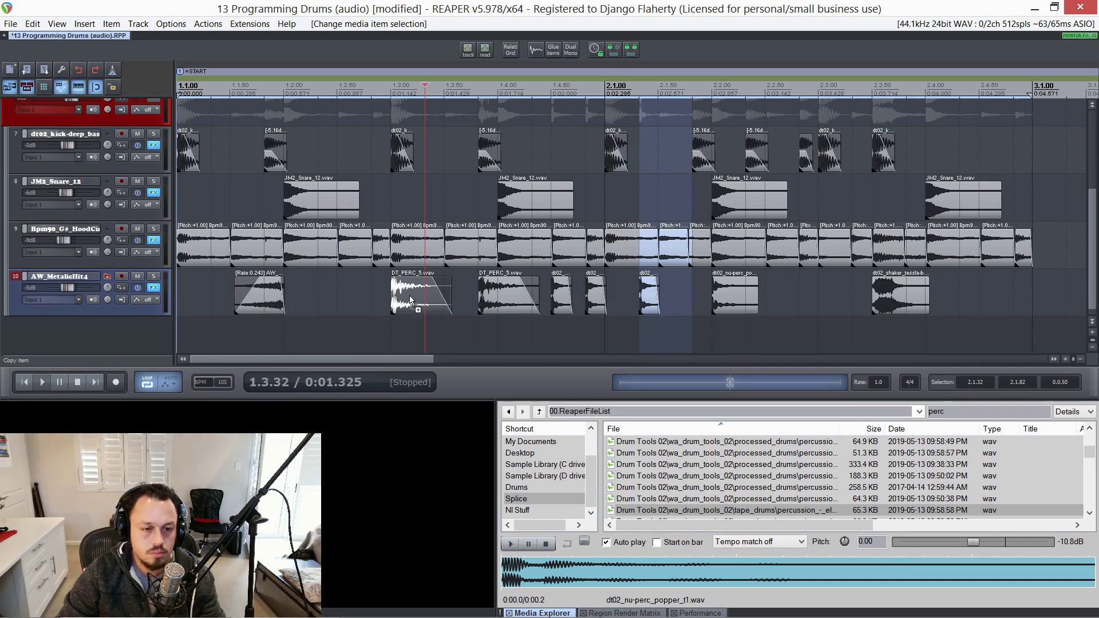
pyautogui.moveTo(410, 299); pyautogui.dragTo(332, 302)
pyautogui.press('space')
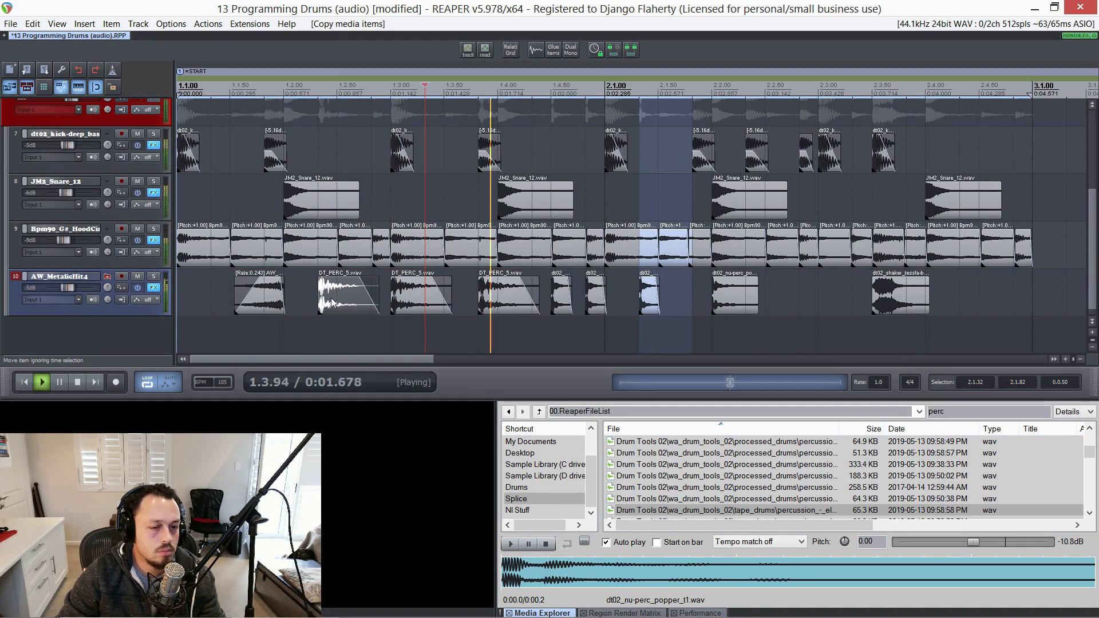
pyautogui.click(334, 305)
pyautogui.press('space')
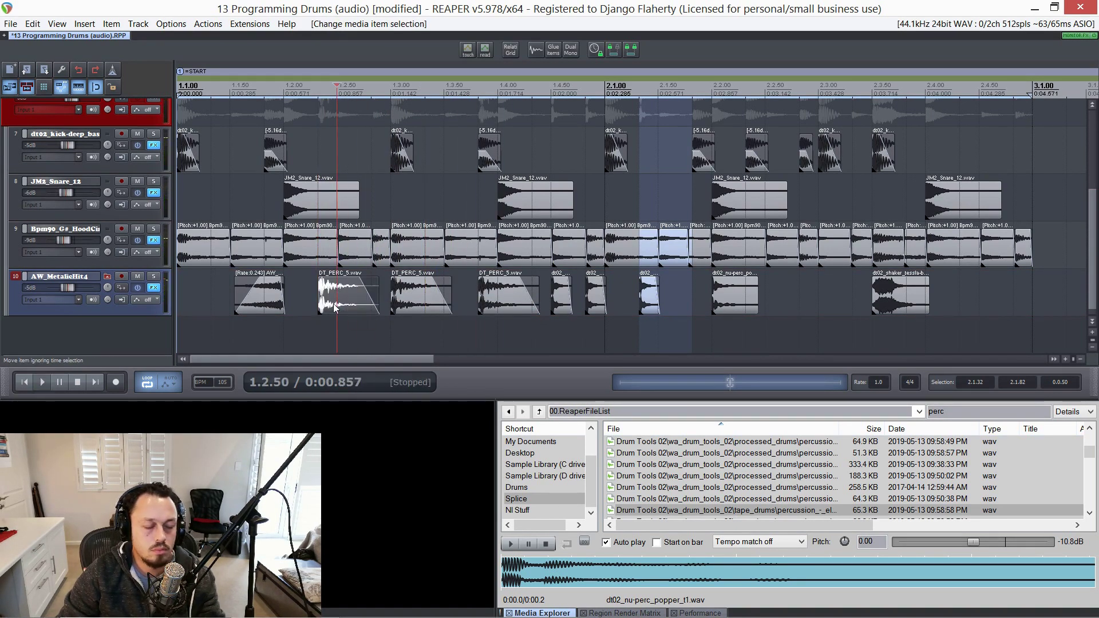
# Lower the copied DT_PERC_5.wav hit's rate by five semitones, shorten it to end near 1.2.82, and audition it
pyautogui.press('-')
pyautogui.press('-')
pyautogui.press('-')
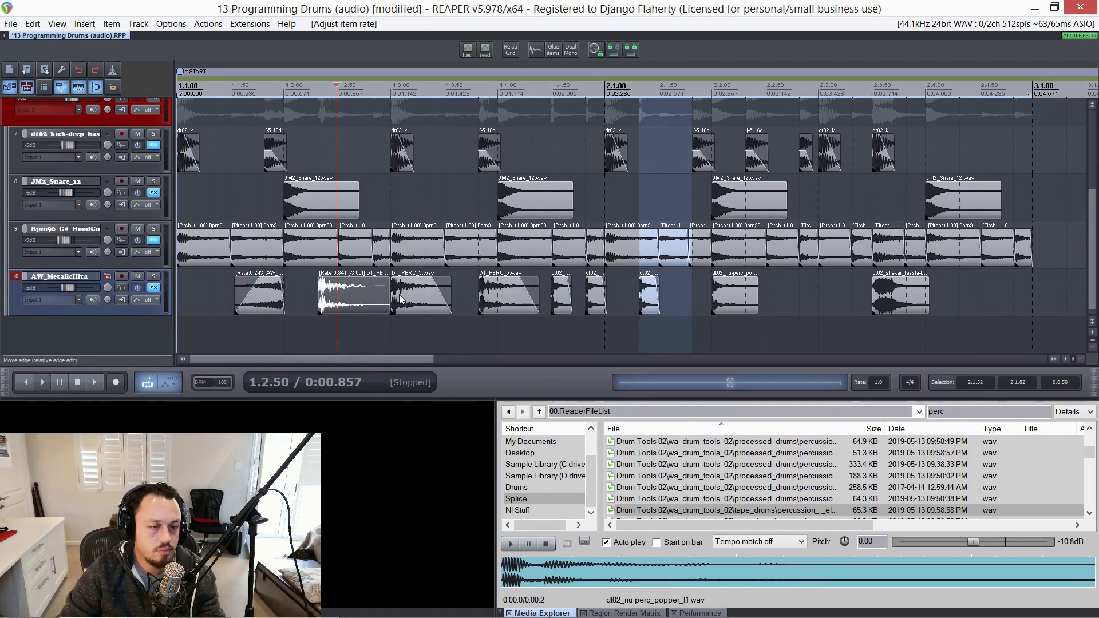
pyautogui.press('-')
pyautogui.press('-')
pyautogui.moveTo(397, 300); pyautogui.dragTo(371, 300)
pyautogui.click(302, 299)
pyautogui.press('space')
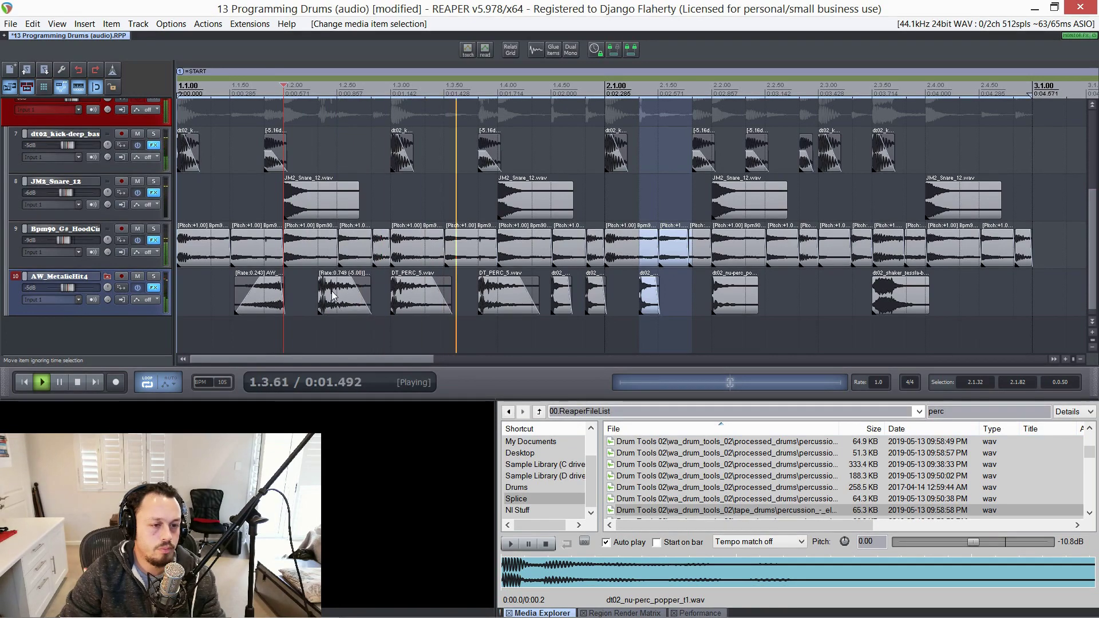
# Move the lowered DT_PERC_5.wav copy to 1.2.50 and play the loop from the start
pyautogui.click(184, 283)
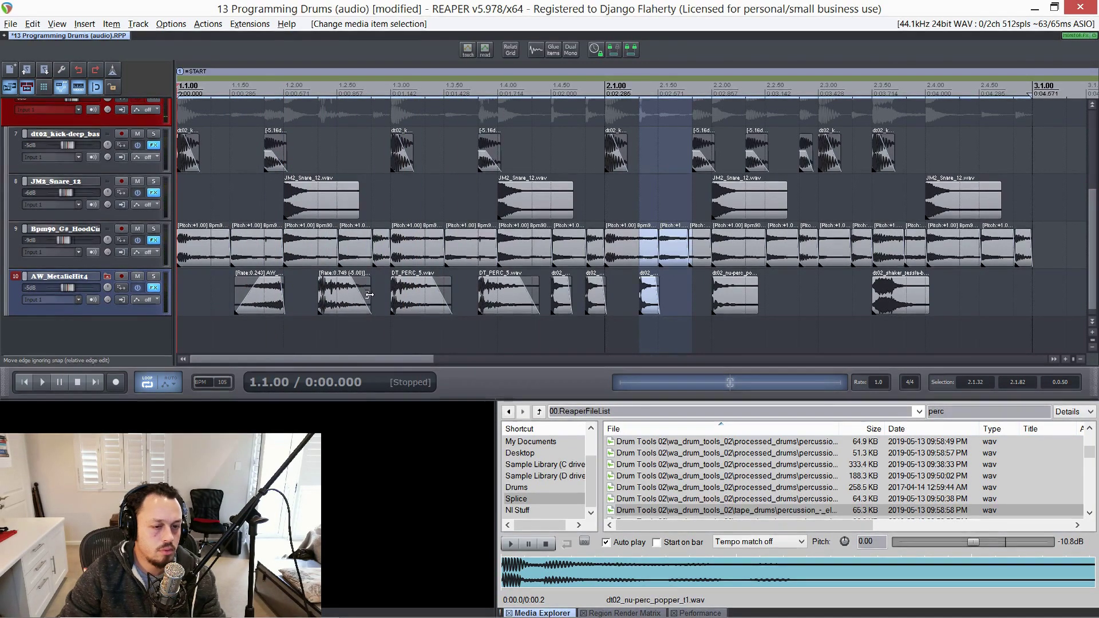
pyautogui.moveTo(331, 307); pyautogui.dragTo(350, 309)
pyautogui.press('space')
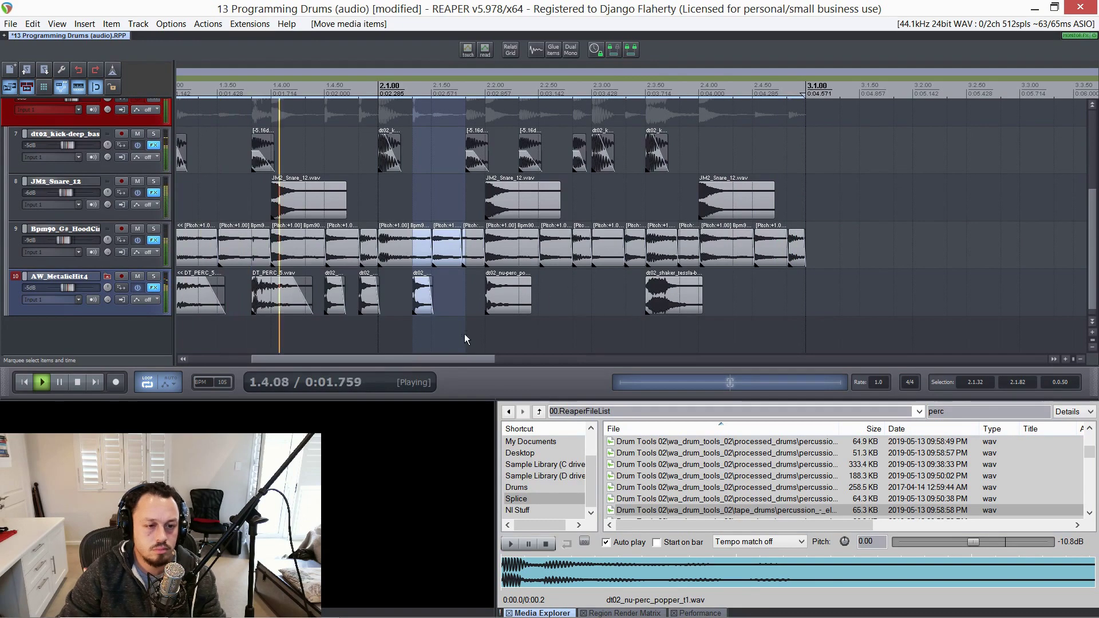
pyautogui.press('space')
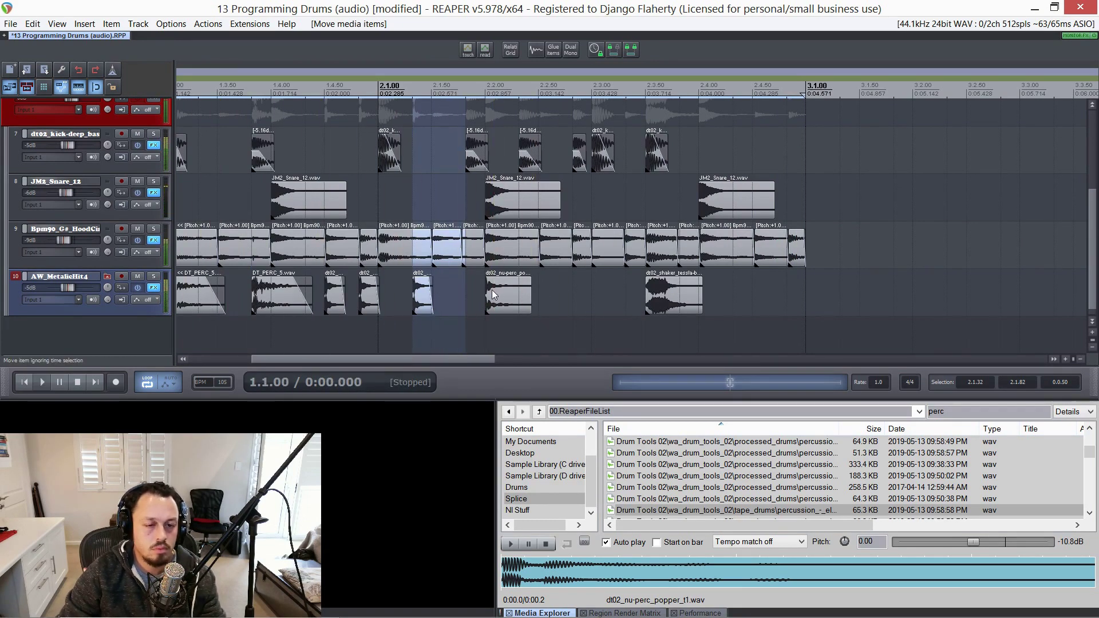
# Stretch the dt02_nu-perc_popper_t1.wav hit at 2.2.00 to a playback rate of 0.335 and audition it
pyautogui.moveTo(532, 302); pyautogui.dragTo(625, 297)
pyautogui.click(482, 296)
pyautogui.press('space')
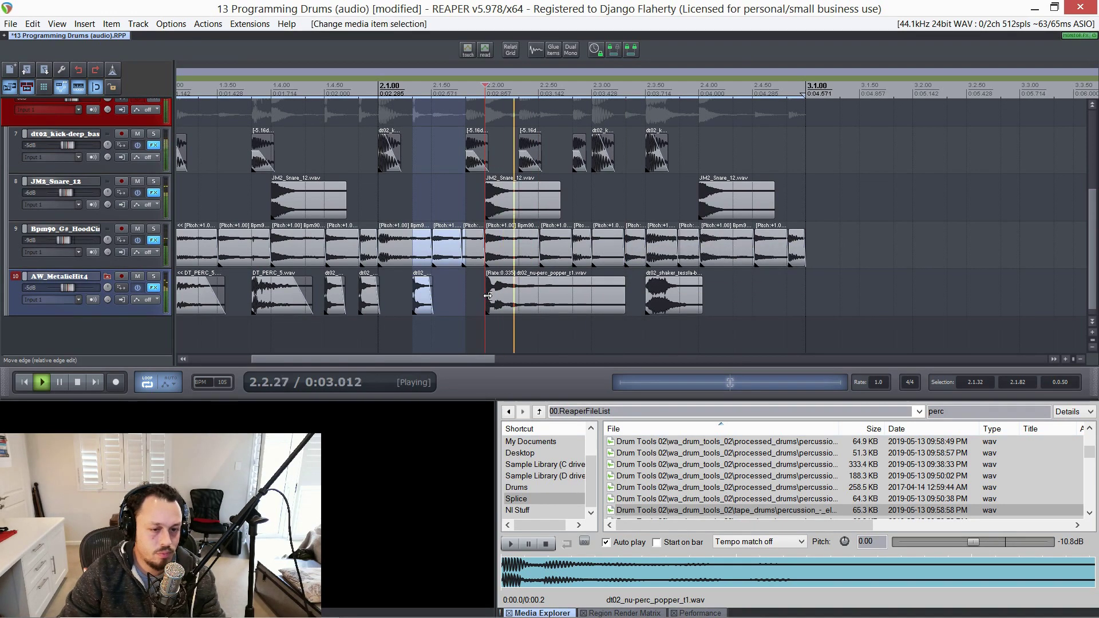
pyautogui.press('space')
pyautogui.press('space')
pyautogui.press('space')
# Trim the stretched popper hit's beginning, realign it to 2.2.00 with a short fade-in, and audition it from about 2.1.32
pyautogui.moveTo(487, 294); pyautogui.dragTo(515, 304)
pyautogui.press('space')
pyautogui.press('space')
pyautogui.press('space')
pyautogui.press('space')
pyautogui.press('space')
pyautogui.press('space')
pyautogui.click(400, 287)
pyautogui.press('space')
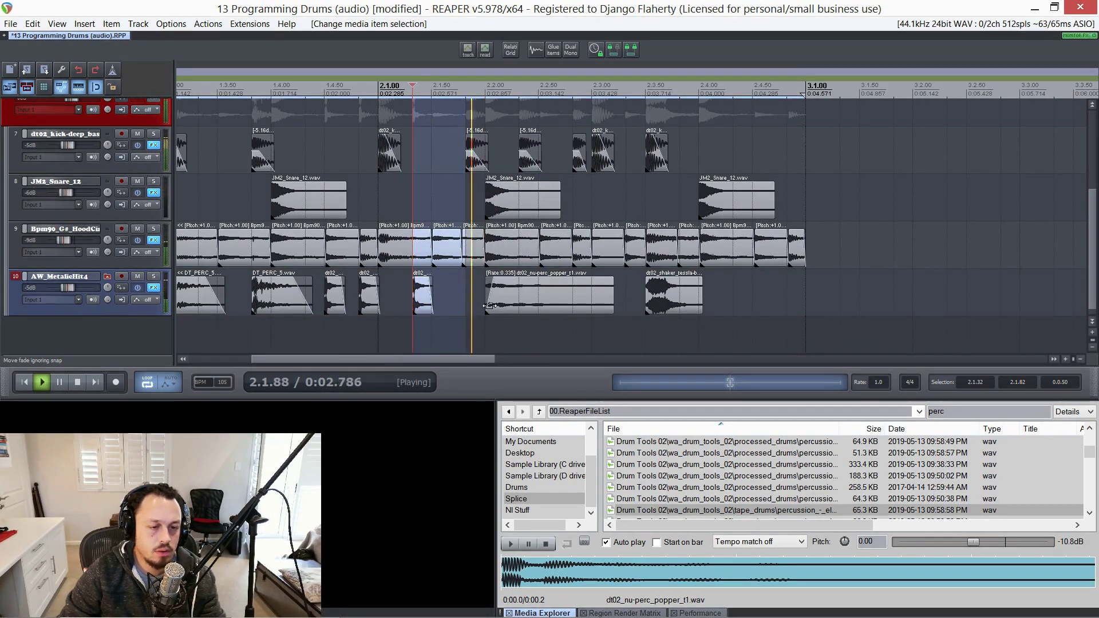
pyautogui.press('space')
pyautogui.press('space')
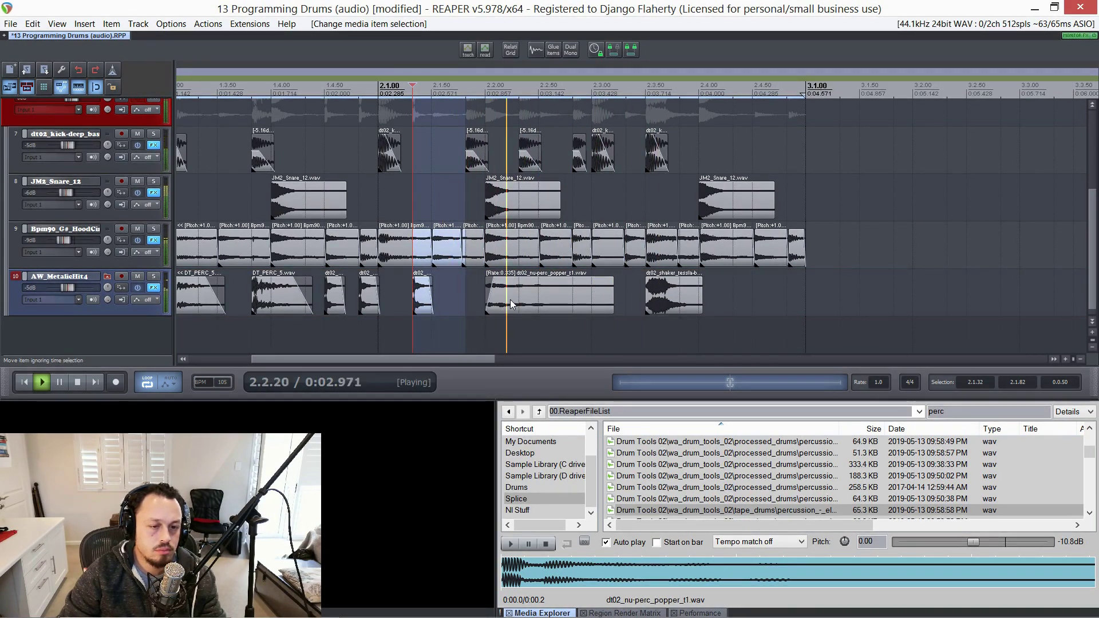
# Move the popper hit to just after the shaker hit near 2.4.00, and shorten the shaker to 2.4.00 with a fade-out
pyautogui.moveTo(576, 297); pyautogui.dragTo(794, 300)
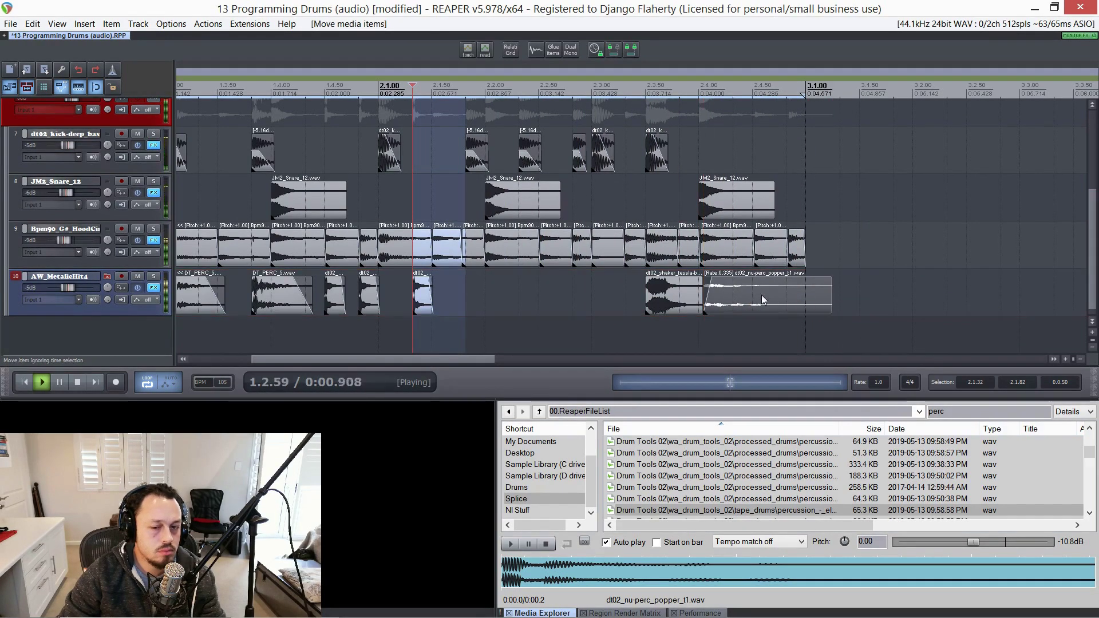
pyautogui.click(698, 288)
pyautogui.scroll(4, 698, 290)
pyautogui.click(702, 294)
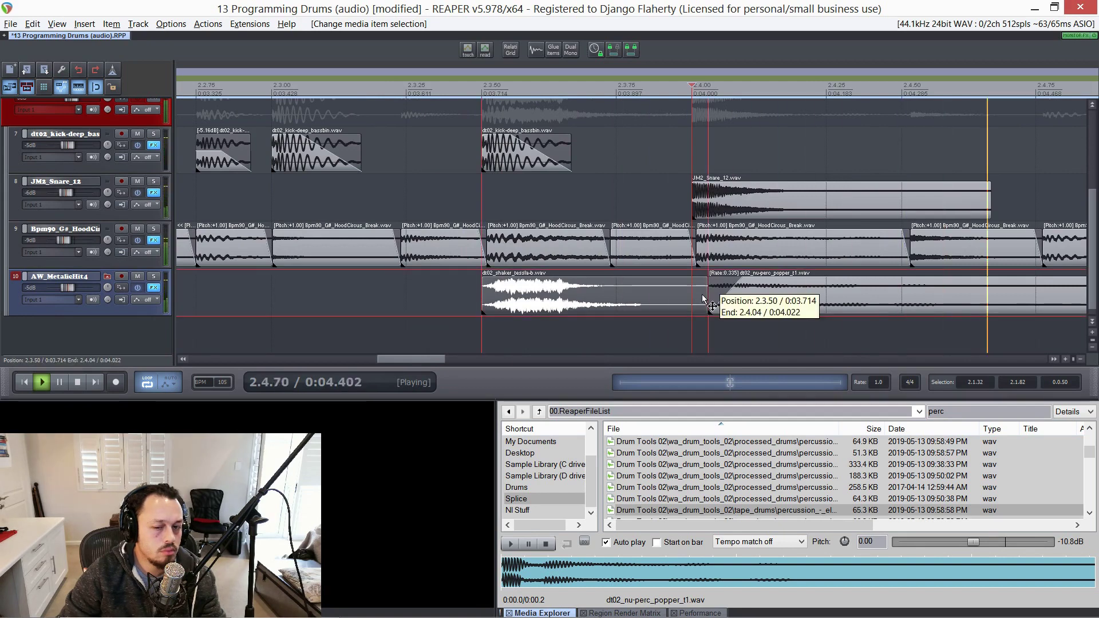
pyautogui.moveTo(708, 291); pyautogui.dragTo(658, 283)
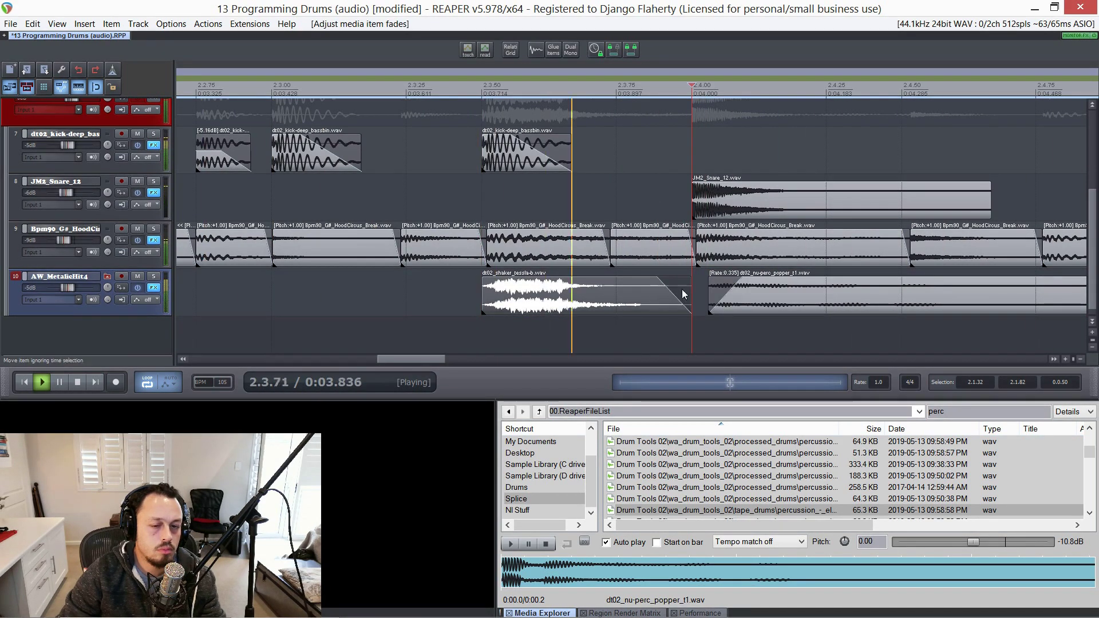
# Align the stretched popper hit with 2.4.00 and trim its end to the loop end at 3.1.00
pyautogui.scroll(-4, 694, 295)
pyautogui.moveTo(753, 300); pyautogui.dragTo(743, 296)
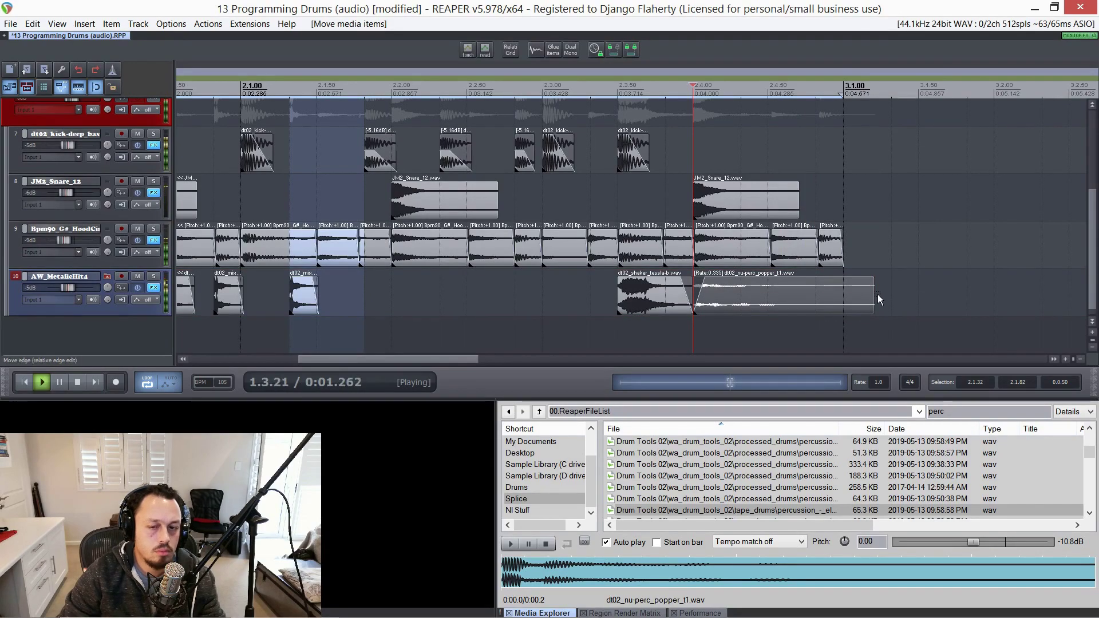
pyautogui.moveTo(874, 293); pyautogui.dragTo(842, 284)
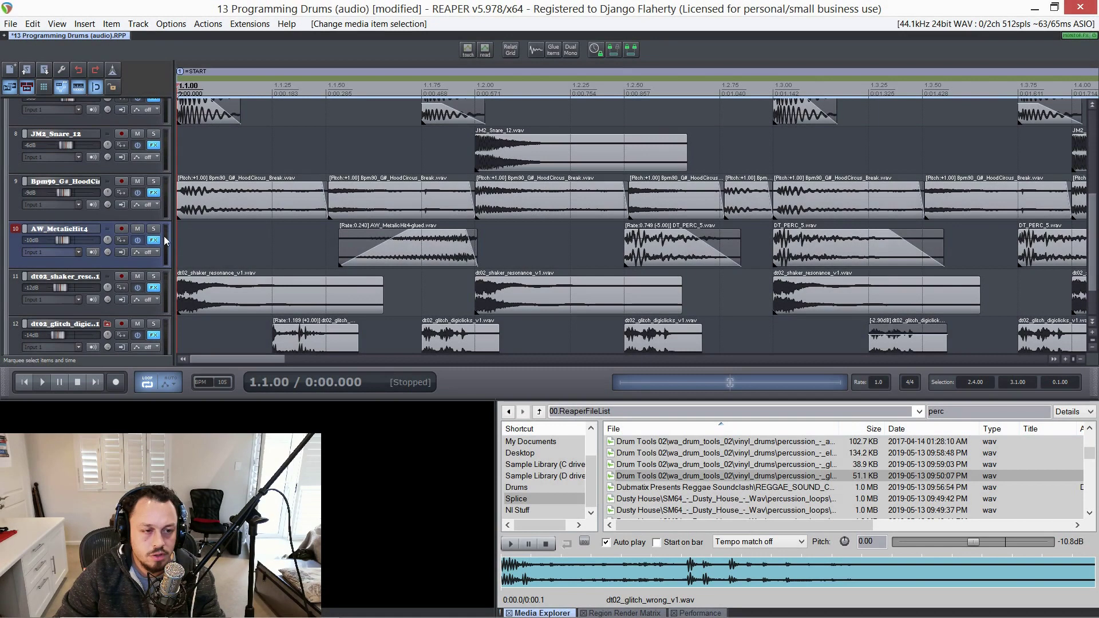
# Solo the AW_MetalicHit4 track and play its percussion hits from the start of the loop
pyautogui.click(152, 228)
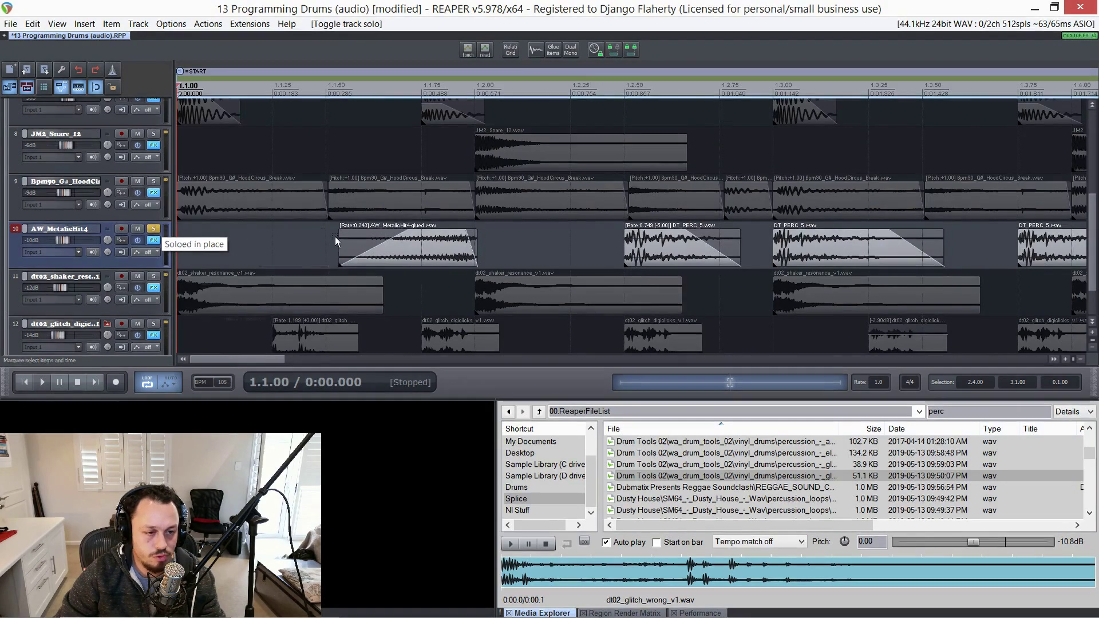
pyautogui.scroll(-3, 335, 235)
pyautogui.press('space')
pyautogui.press('space')
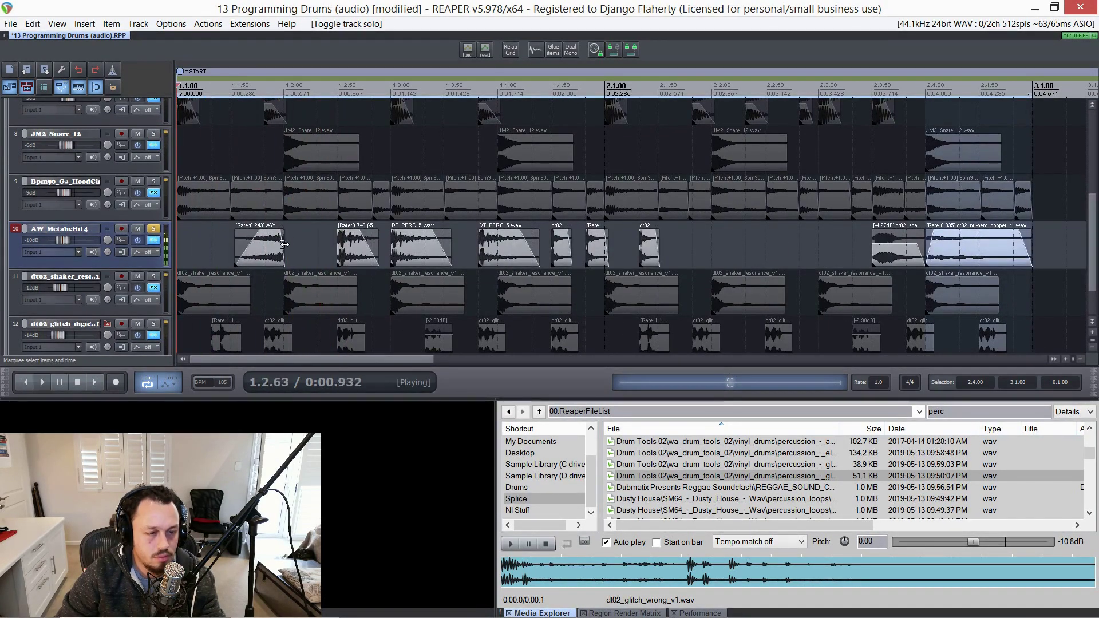
pyautogui.scroll(3, 283, 246)
pyautogui.scroll(-2, 279, 244)
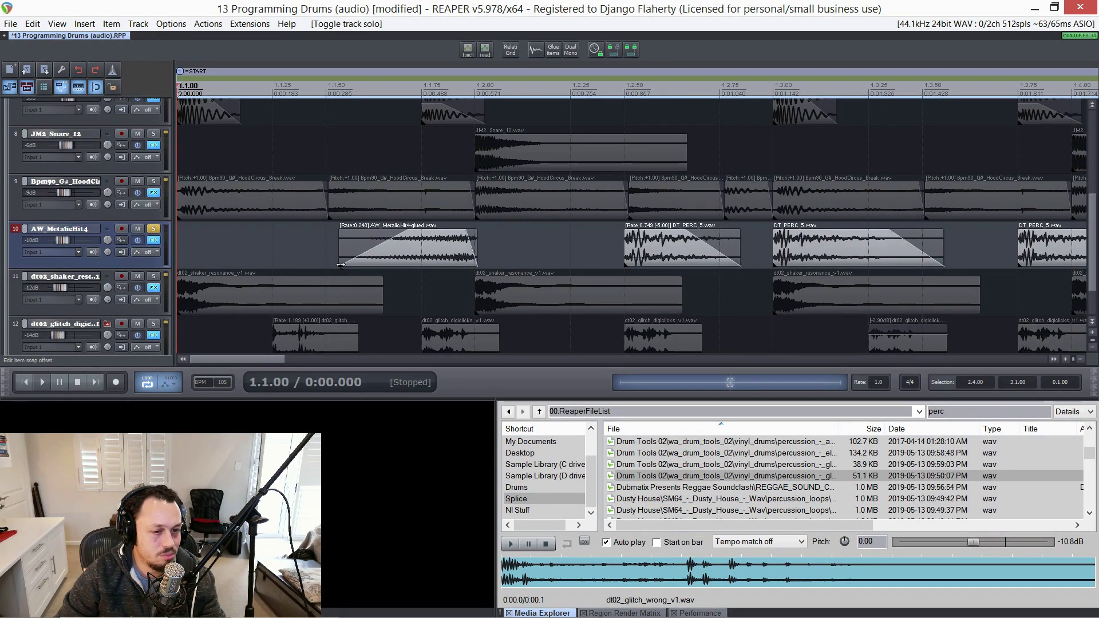
# Set the reversed AW_MetalicHit4-glued.wav item's snap offset near its end, at about 1.2.00
pyautogui.click(341, 265)
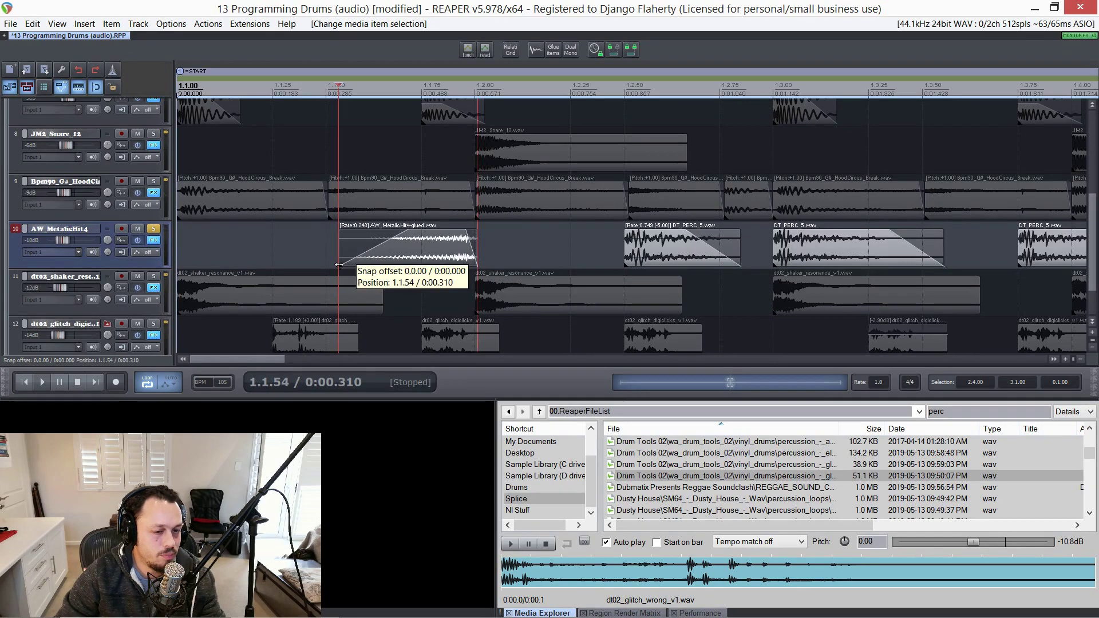
pyautogui.moveTo(339, 264); pyautogui.dragTo(433, 260)
pyautogui.moveTo(408, 260); pyautogui.dragTo(467, 249)
pyautogui.scroll(5, 477, 265)
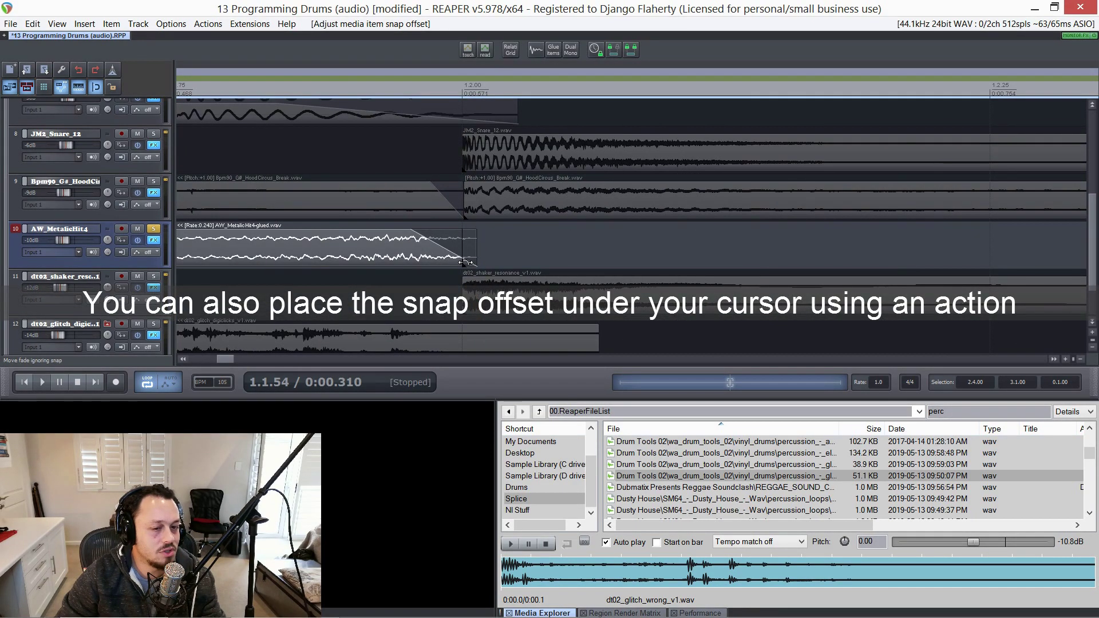
# Trim the end of the reversed AW_MetalicHit4-glued.wav item to the snare hit at 1.2.00
pyautogui.scroll(3, 463, 269)
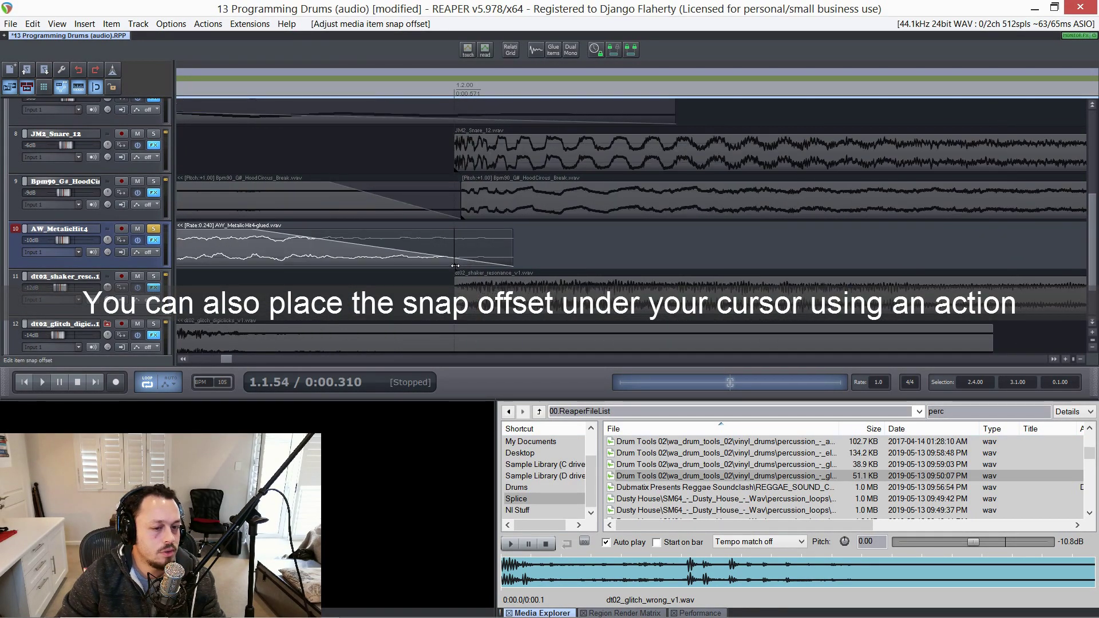
pyautogui.moveTo(456, 265)
pyautogui.mouseDown()
pyautogui.moveTo(515, 265)
pyautogui.moveTo(453, 251)
pyautogui.mouseUp()
pyautogui.scroll(-5, 476, 241)
pyautogui.scroll(-4, 453, 252)
pyautogui.scroll(-2, 320, 255)
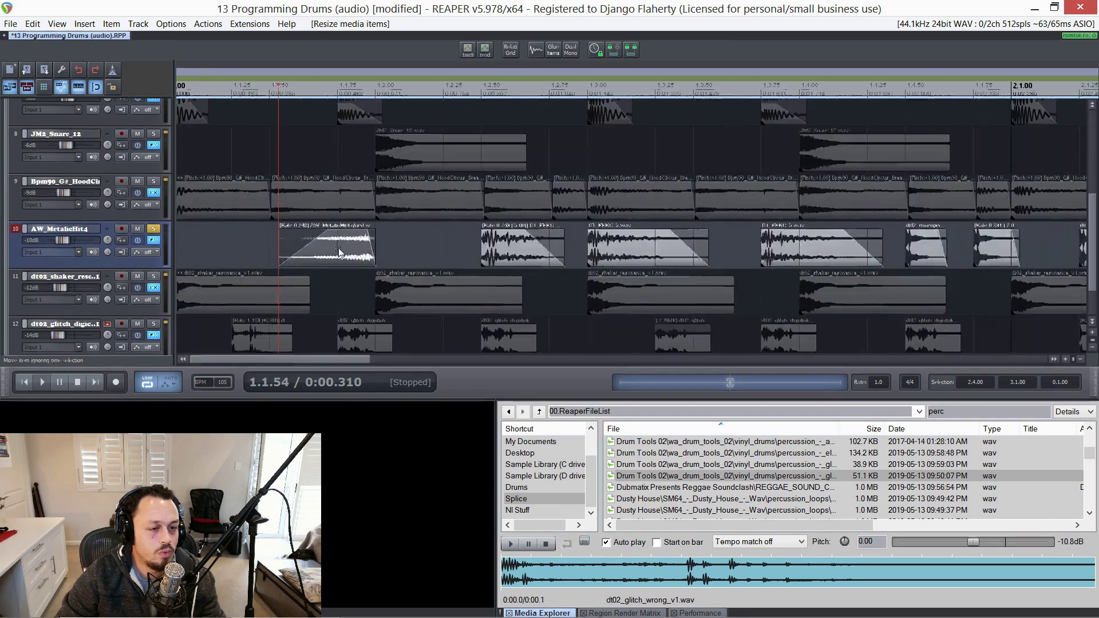
pyautogui.moveTo(305, 258); pyautogui.dragTo(338, 253)
pyautogui.hotkey('ctrl', 'z')
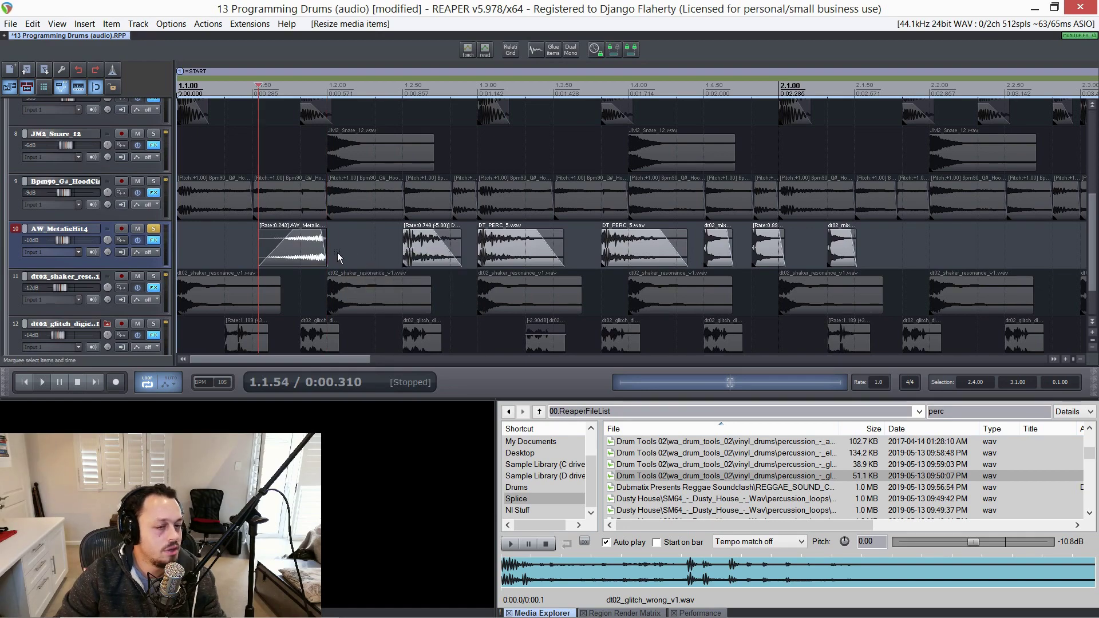
pyautogui.scroll(4, 337, 252)
pyautogui.scroll(-1, 330, 249)
pyautogui.click(333, 246)
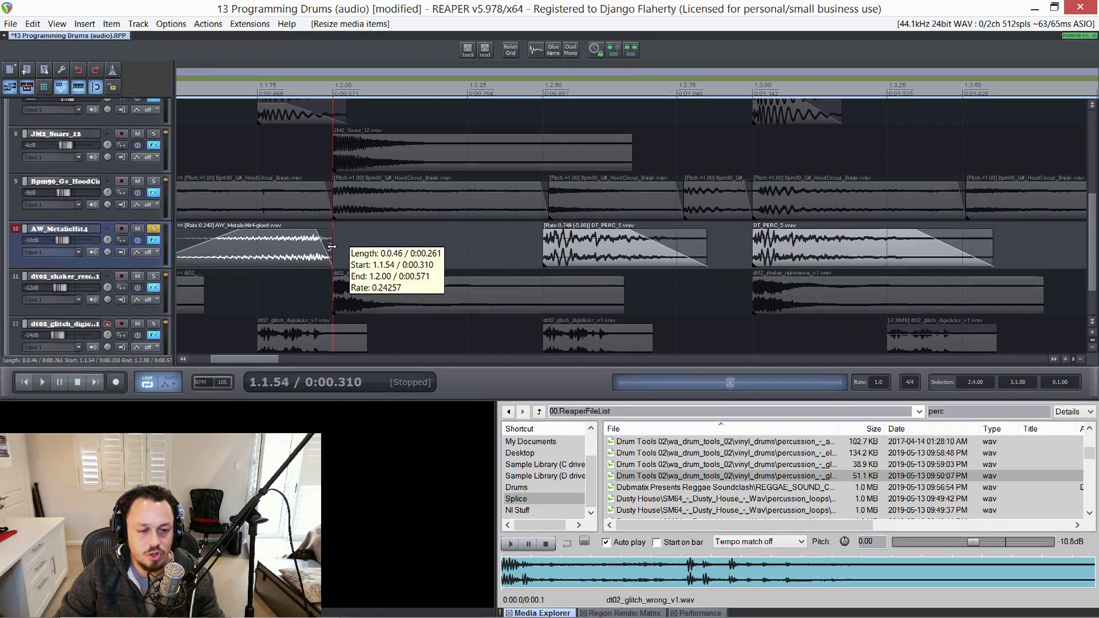
# Stretch the reversed metallic hit's start slightly earlier to rate 0.229 with pitch following at -25.52, and play it from the loop start
pyautogui.scroll(-5, 333, 246)
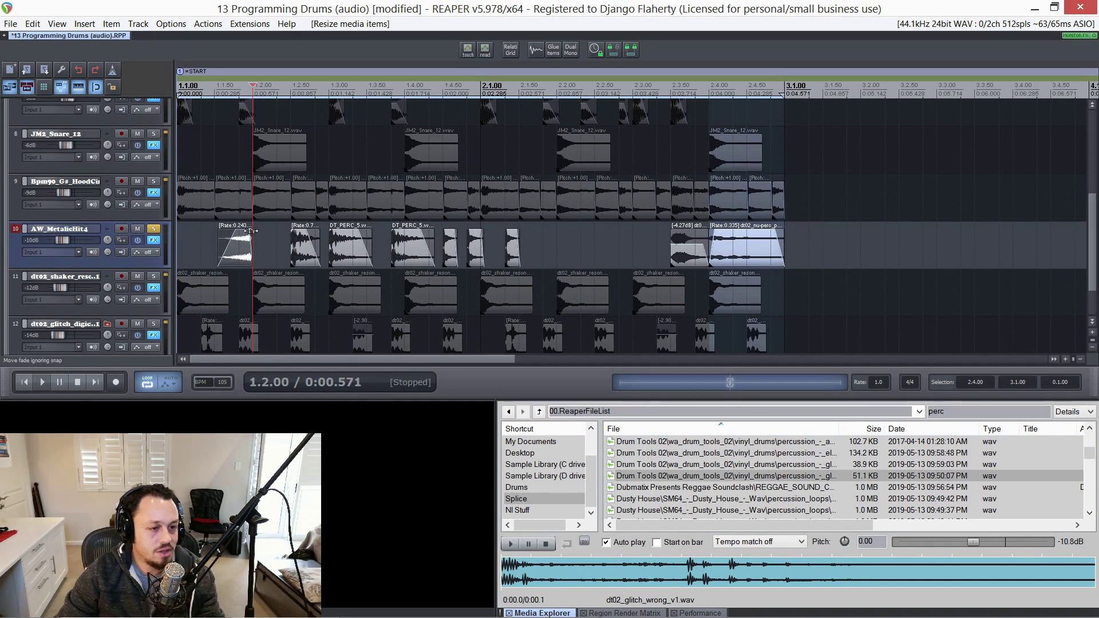
pyautogui.scroll(2, 251, 231)
pyautogui.scroll(2, 233, 246)
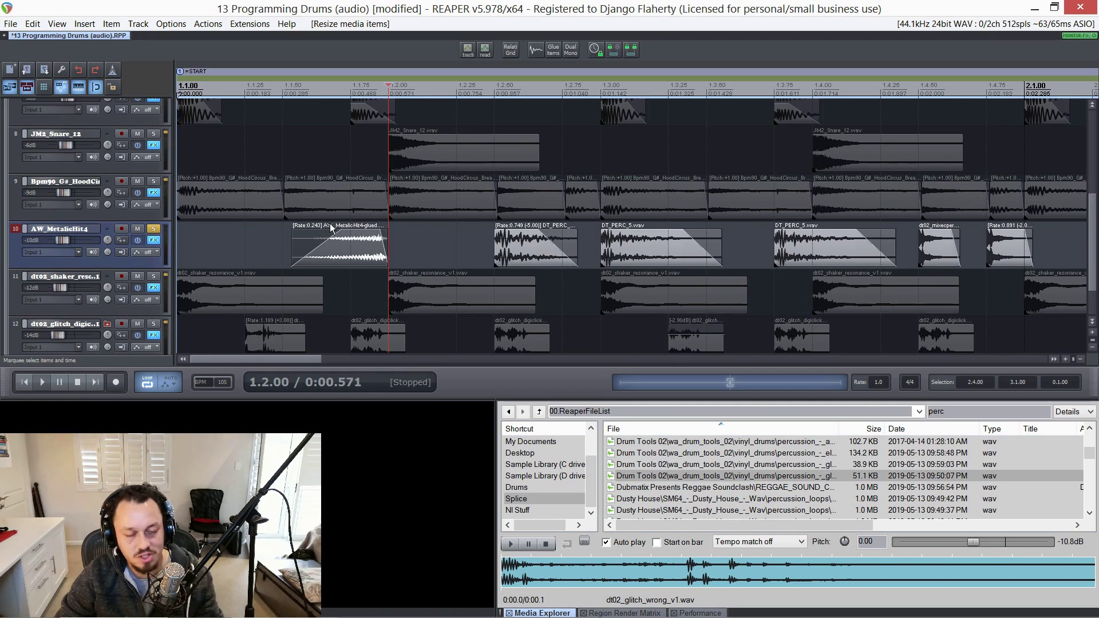
pyautogui.moveTo(293, 255); pyautogui.dragTo(293, 253)
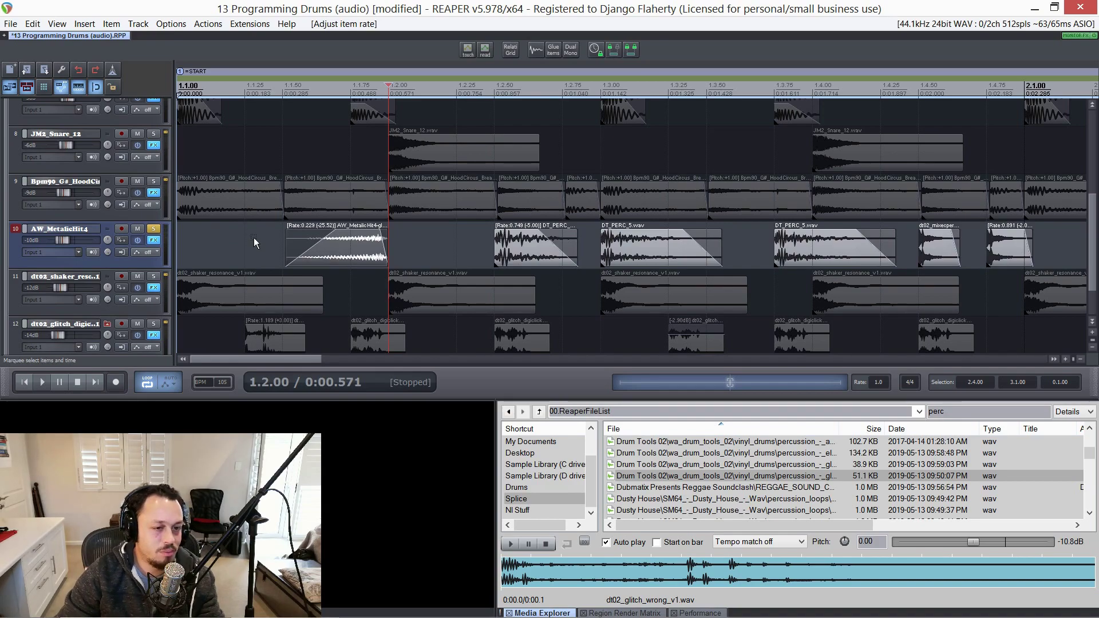
pyautogui.click(194, 235)
pyautogui.press('space')
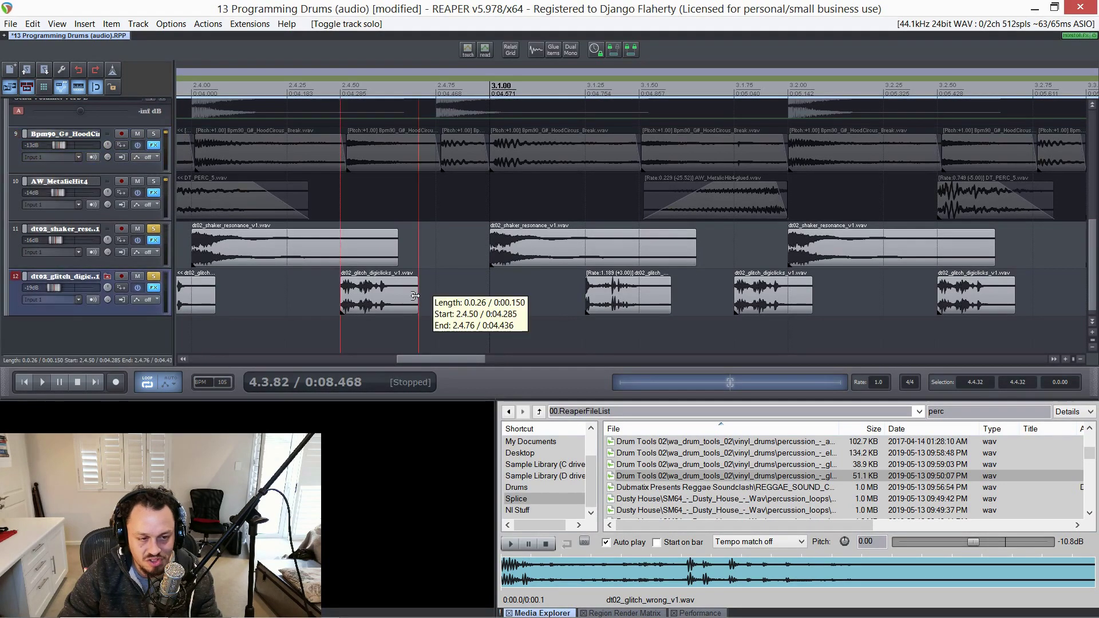
# Shorten the glitch digiclicks hit at 2.4.50 to a length of 0.0.09 and duplicate it four times back to back
pyautogui.moveTo(414, 297); pyautogui.dragTo(367, 297)
pyautogui.click(346, 302)
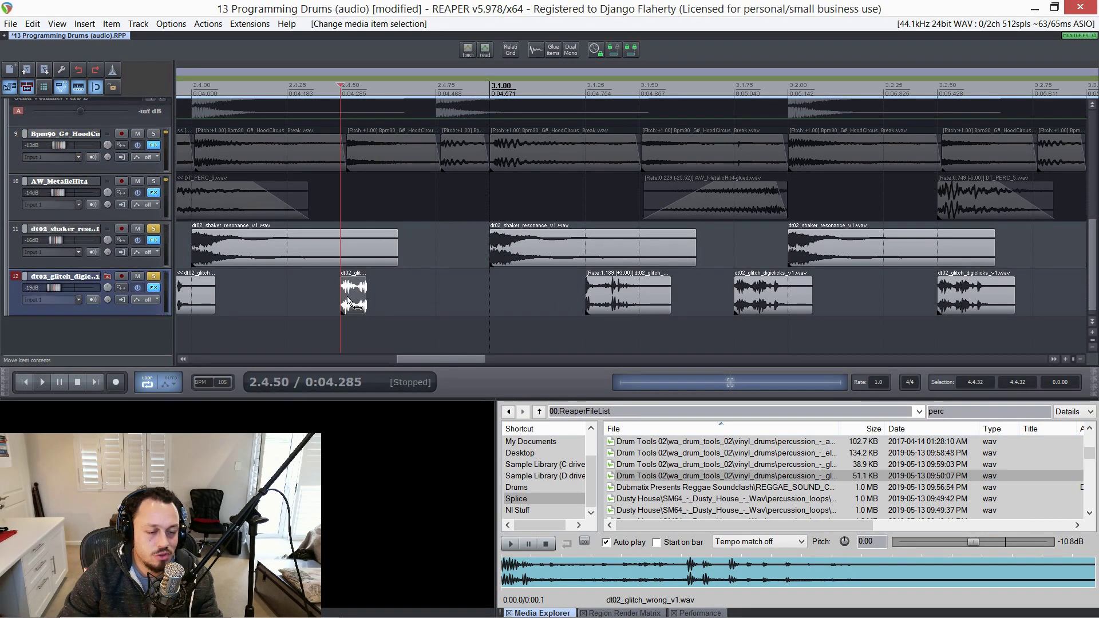
pyautogui.hotkey('ctrl', 'd')
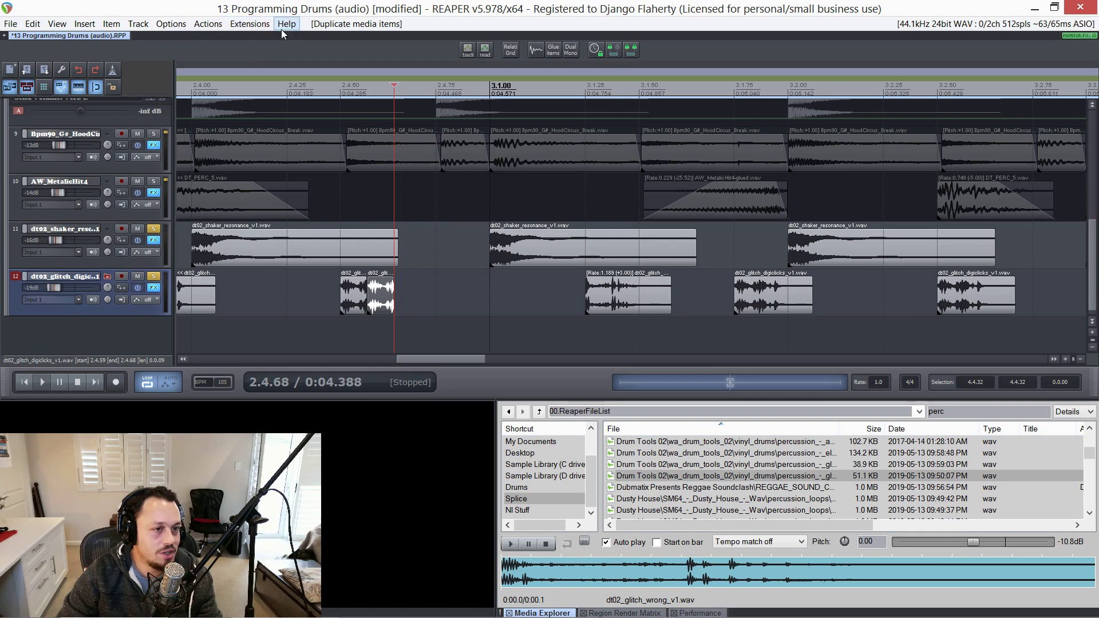
pyautogui.click(208, 25)
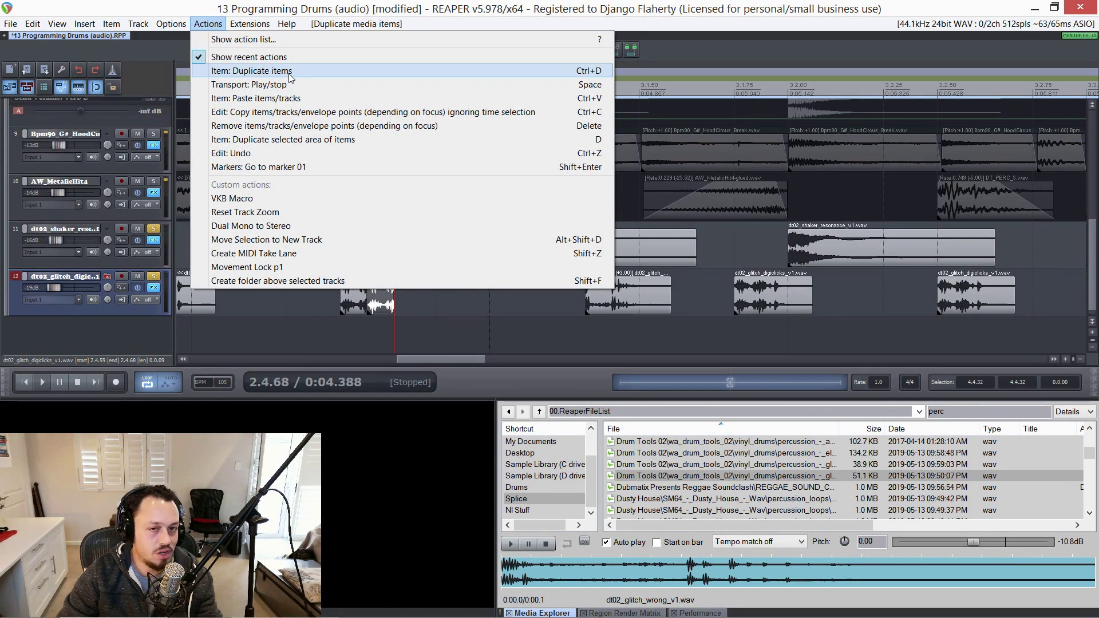
pyautogui.press('Escape')
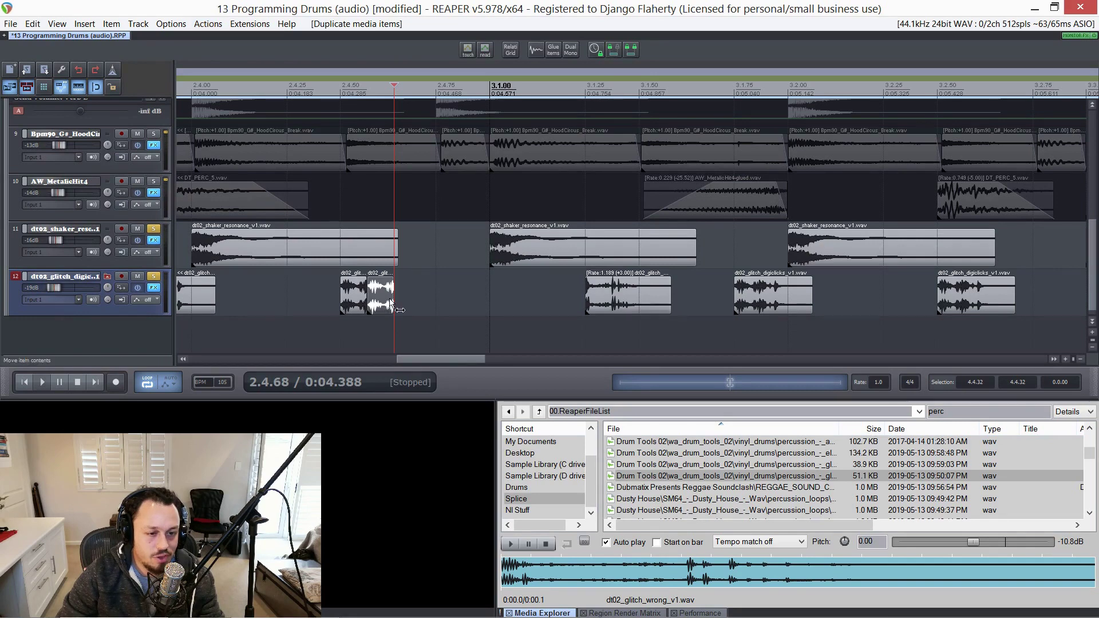
pyautogui.hotkey('ctrl', 'd')
pyautogui.hotkey('ctrl', 'd')
pyautogui.hotkey('ctrl', 'd')
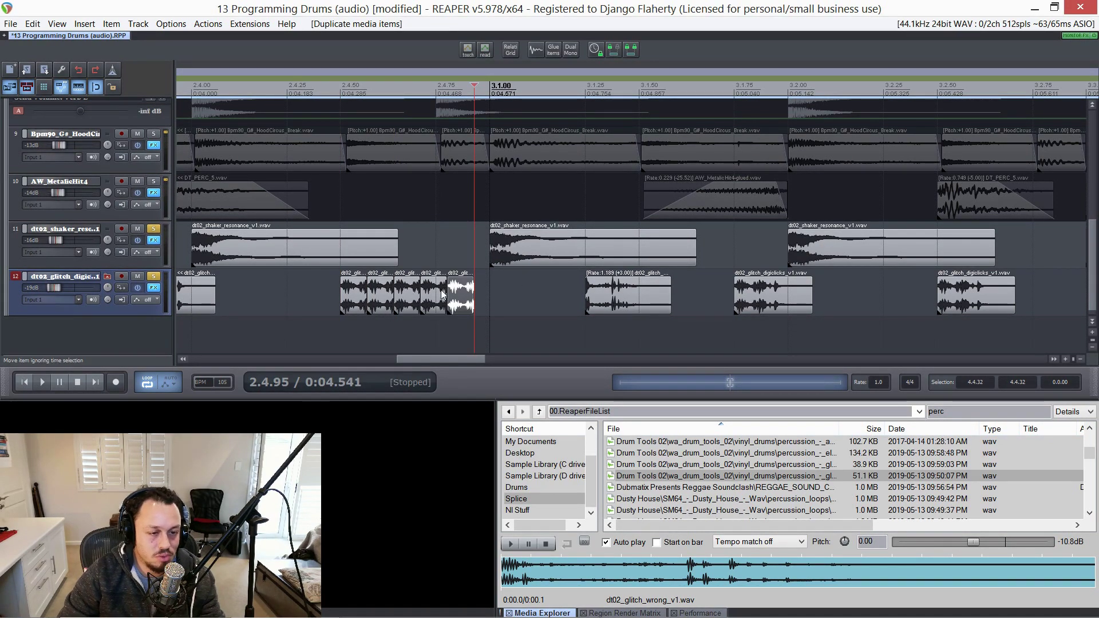
# Extend the starts of all five glitch slices so they overlap with crossfades, and play from just before them
pyautogui.moveTo(514, 298)
pyautogui.mouseDown()
pyautogui.moveTo(329, 304)
pyautogui.moveTo(363, 298)
pyautogui.mouseUp()
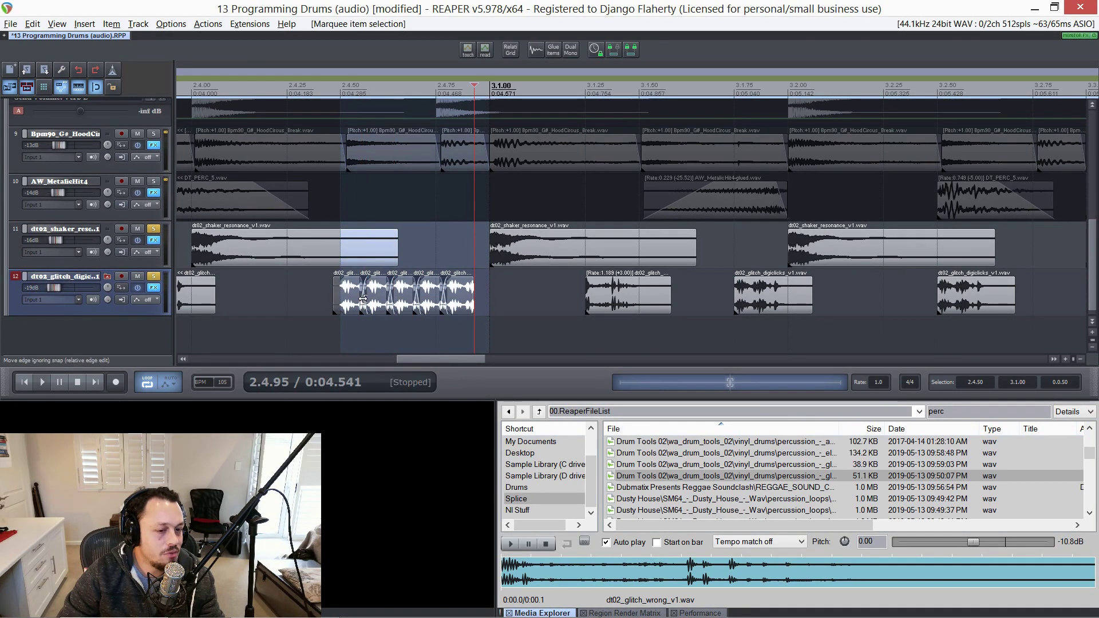
pyautogui.click(287, 294)
pyautogui.press('space')
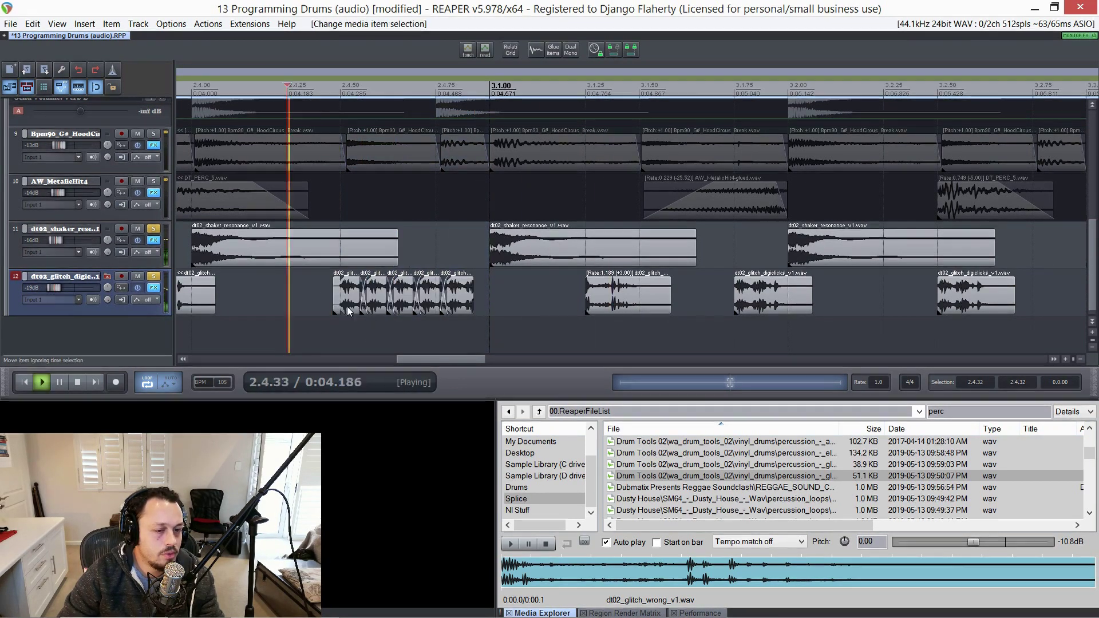
# Trim the first glitch slice's start back to 2.4.50 and give the last slice a short fade-out
pyautogui.moveTo(334, 297); pyautogui.dragTo(341, 298)
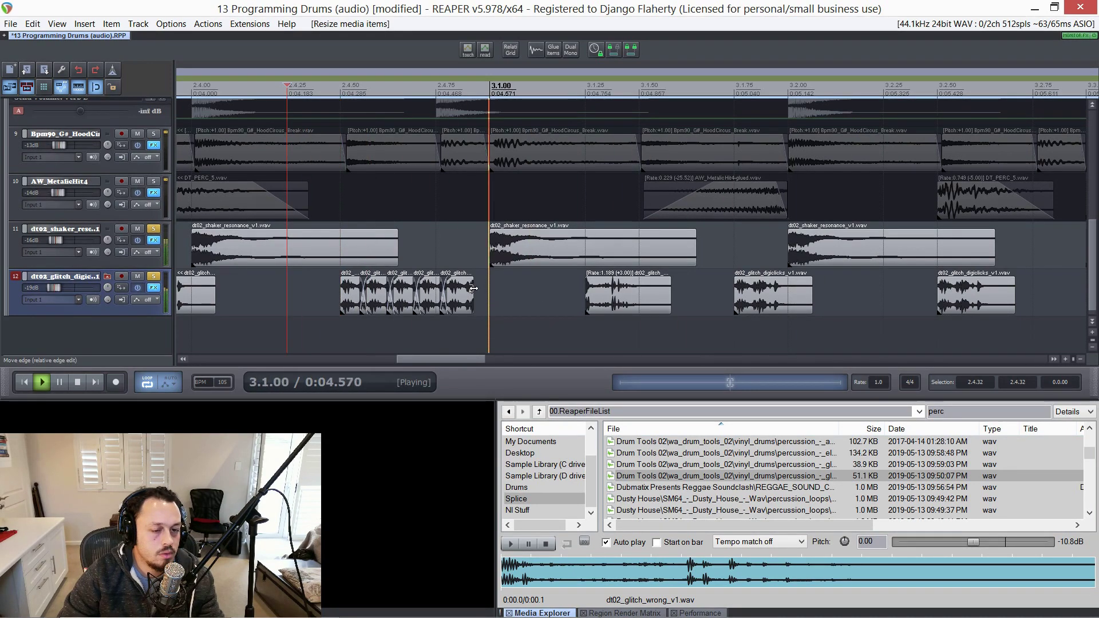
pyautogui.moveTo(473, 280); pyautogui.dragTo(468, 280)
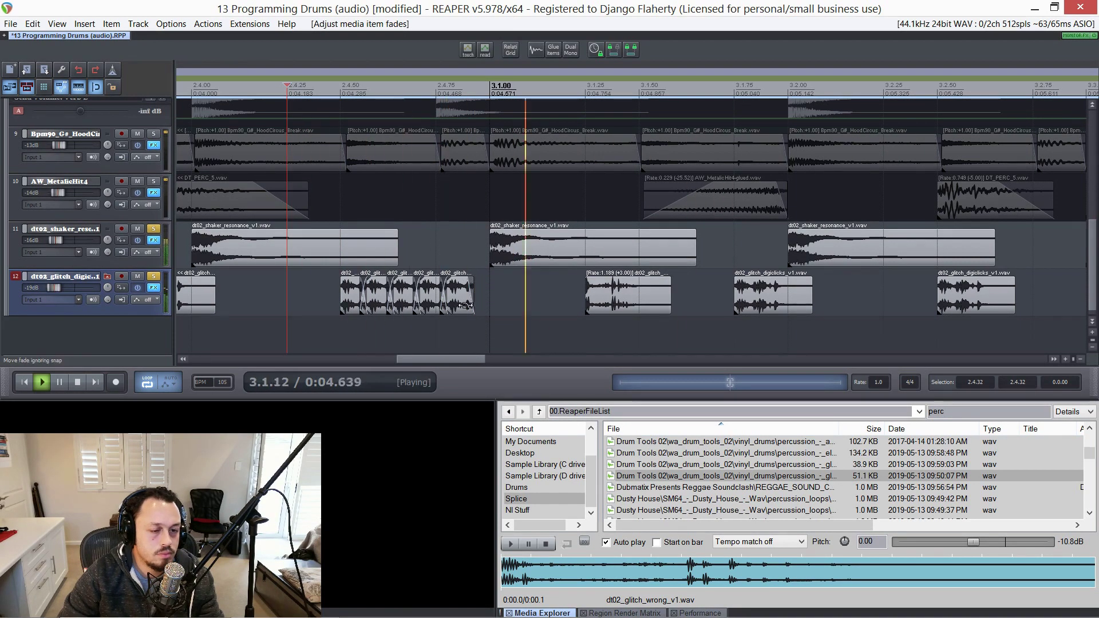
# Play the soloed shaker and glitch tracks from the project start and follow the pattern through to bar 4
pyautogui.press('space')
pyautogui.scroll(-3, 436, 304)
pyautogui.press('Home')
pyautogui.press('space')
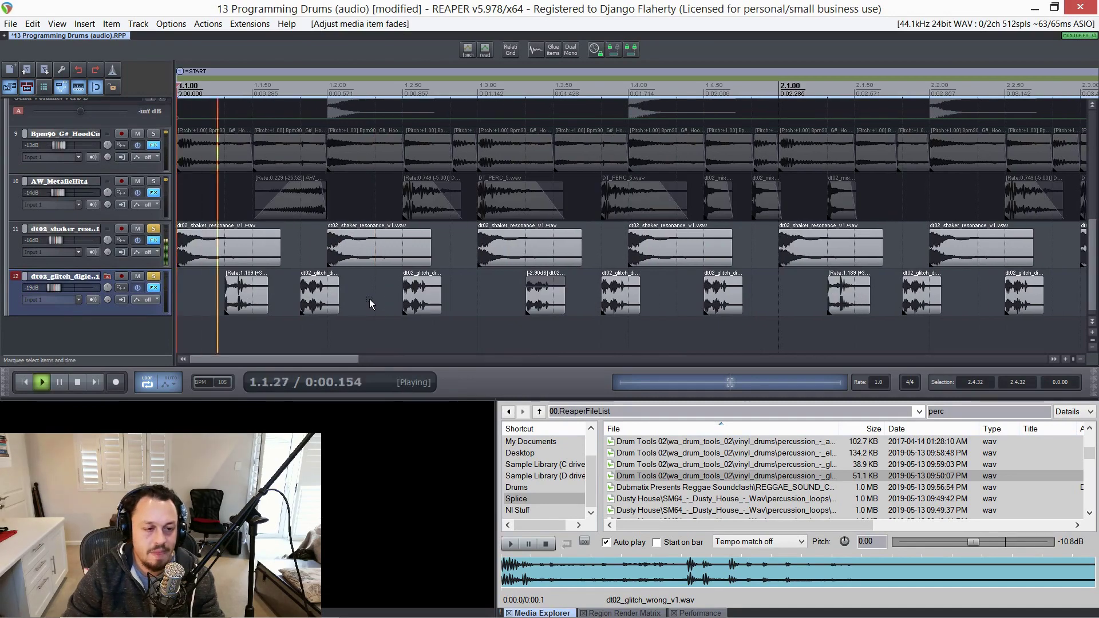
pyautogui.scroll(-2, 352, 289)
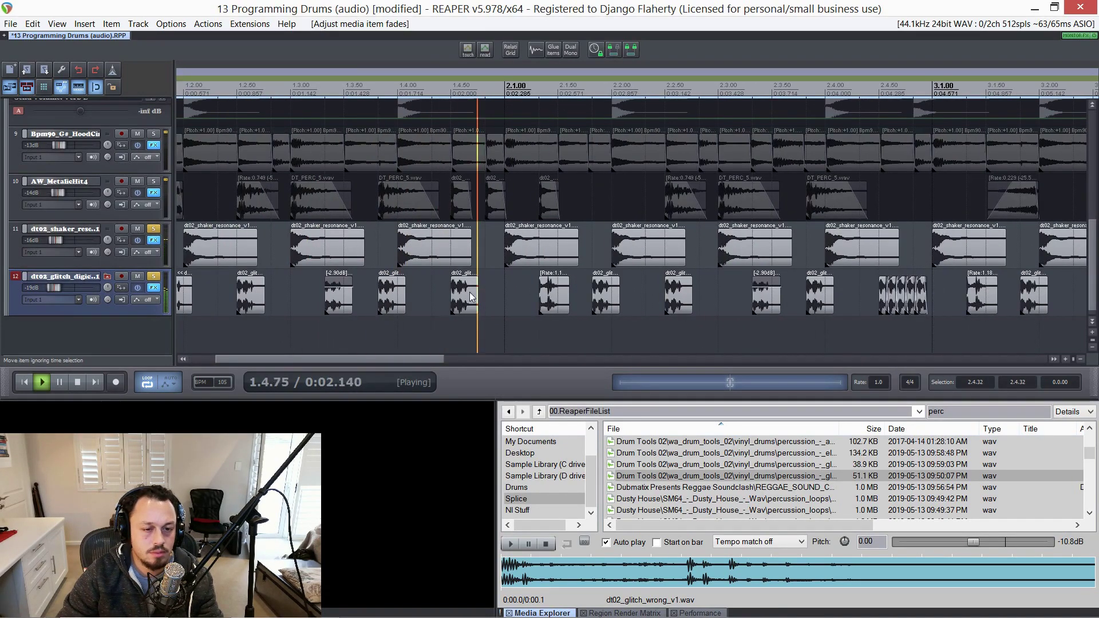
pyautogui.hscroll(1, 469, 295)
pyautogui.hscroll(1, 401, 312)
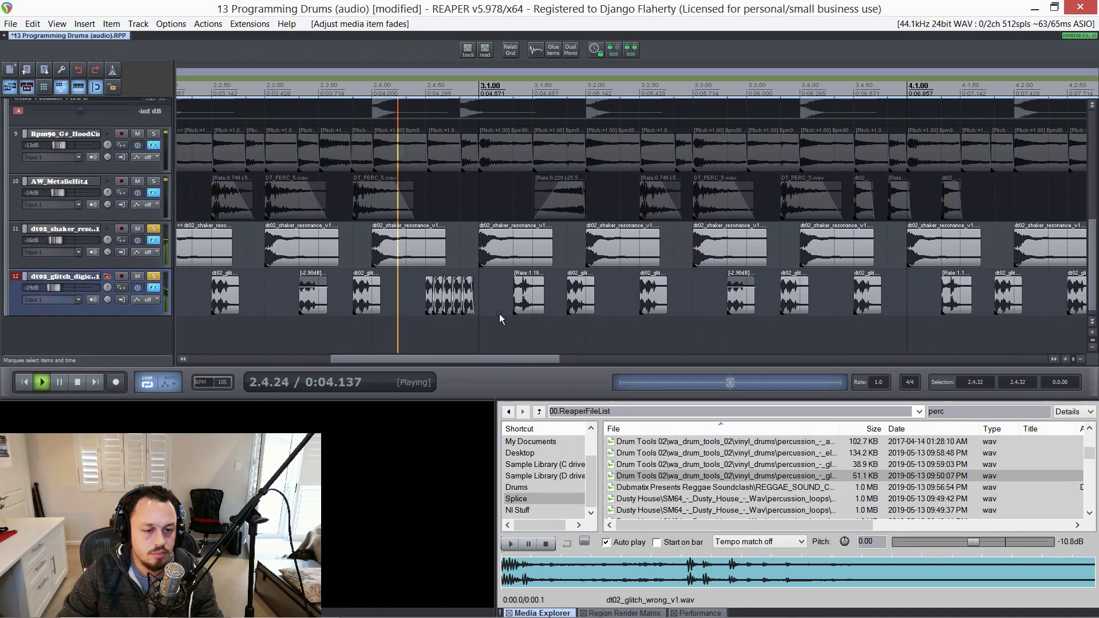
pyautogui.scroll(-1, 482, 307)
pyautogui.hscroll(1, 465, 303)
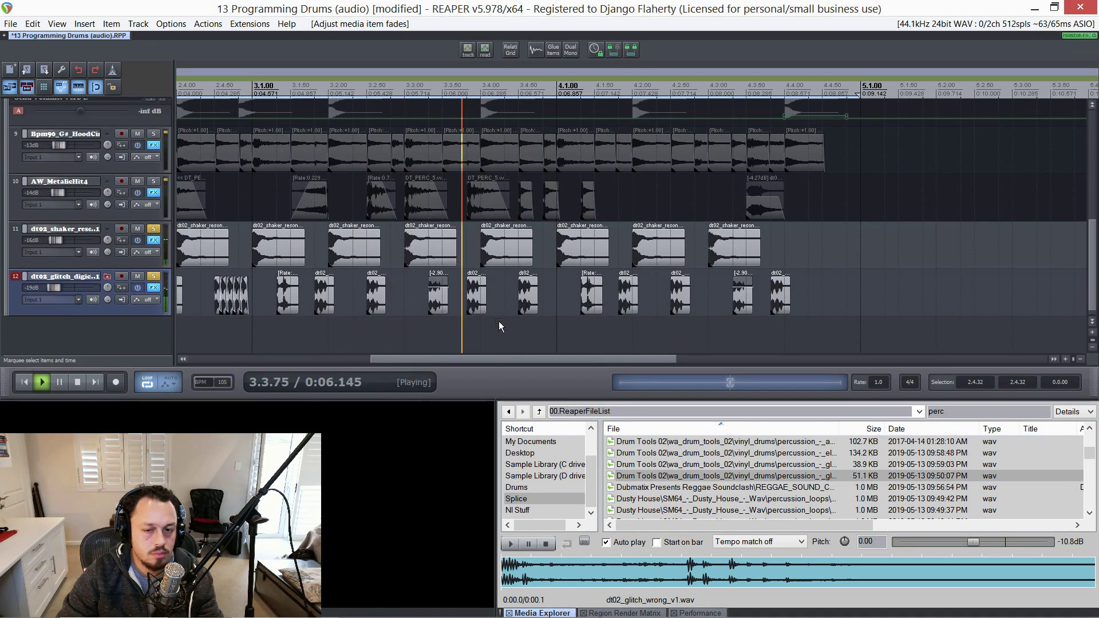
# Delete the last glitch hit, near 4.3.82, and stop playback
pyautogui.moveTo(808, 293); pyautogui.dragTo(772, 303)
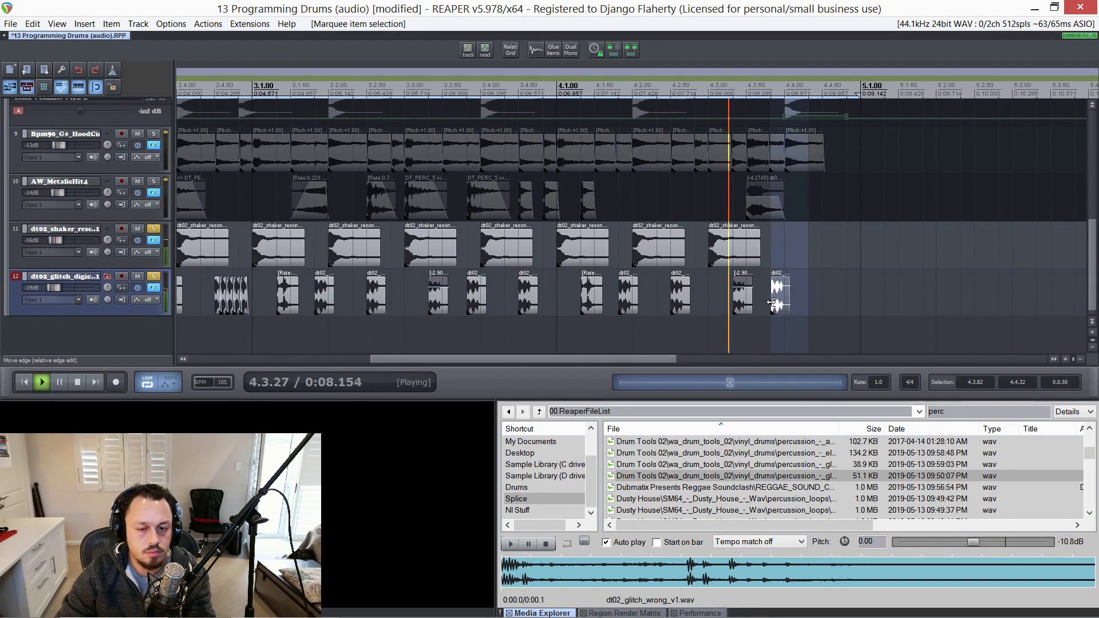
pyautogui.press('Delete')
pyautogui.press('space')
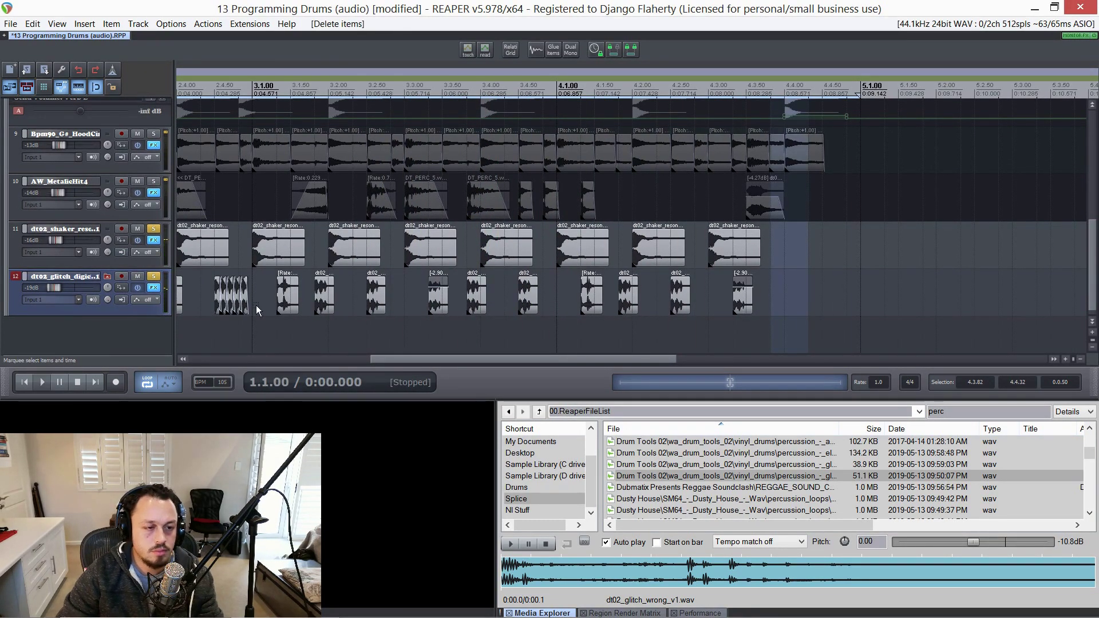
# Copy the five-slice glitch roll before 3.1.00, paste it at 4.4.00 on the glitch track, and play it
pyautogui.moveTo(256, 306); pyautogui.dragTo(201, 307)
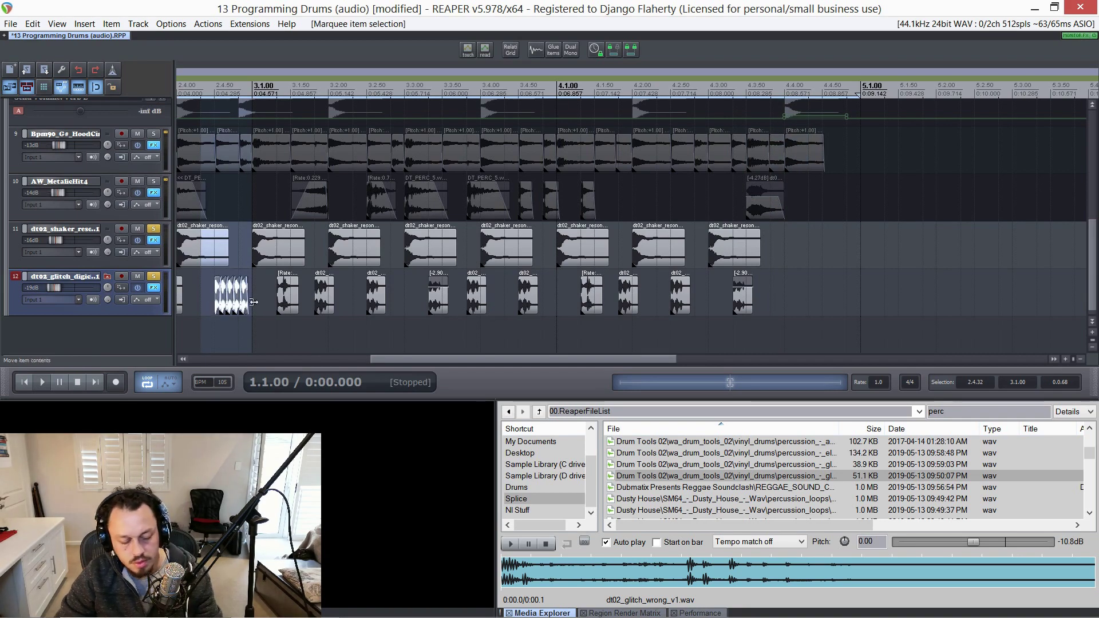
pyautogui.hscroll(4, 435, 300)
pyautogui.click(438, 289)
pyautogui.hotkey('ctrl', 'v')
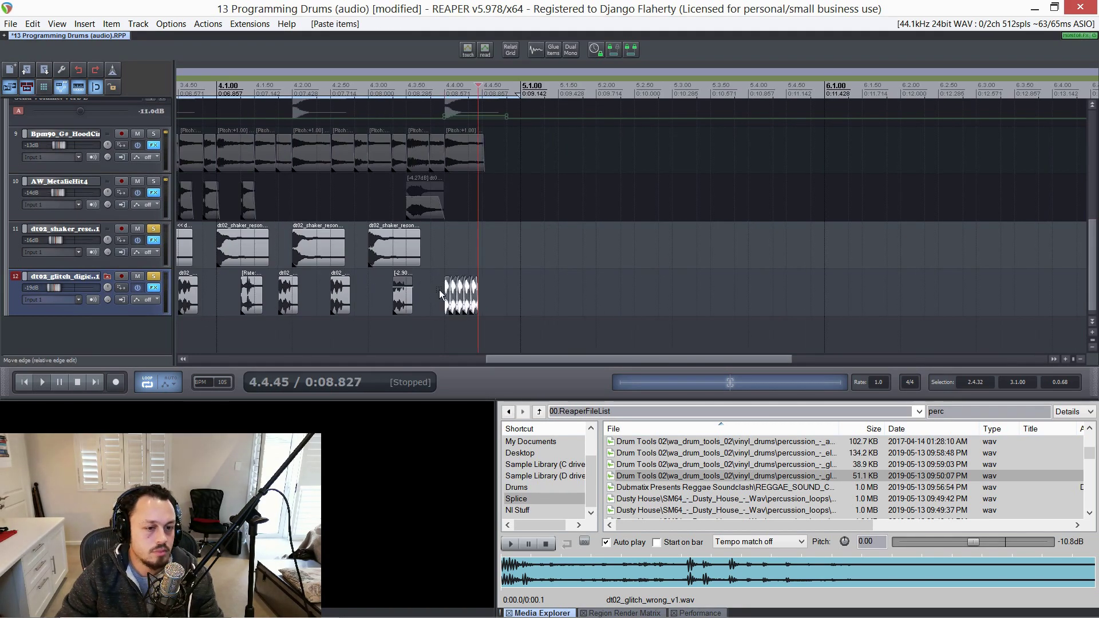
pyautogui.click(382, 292)
pyautogui.press('space')
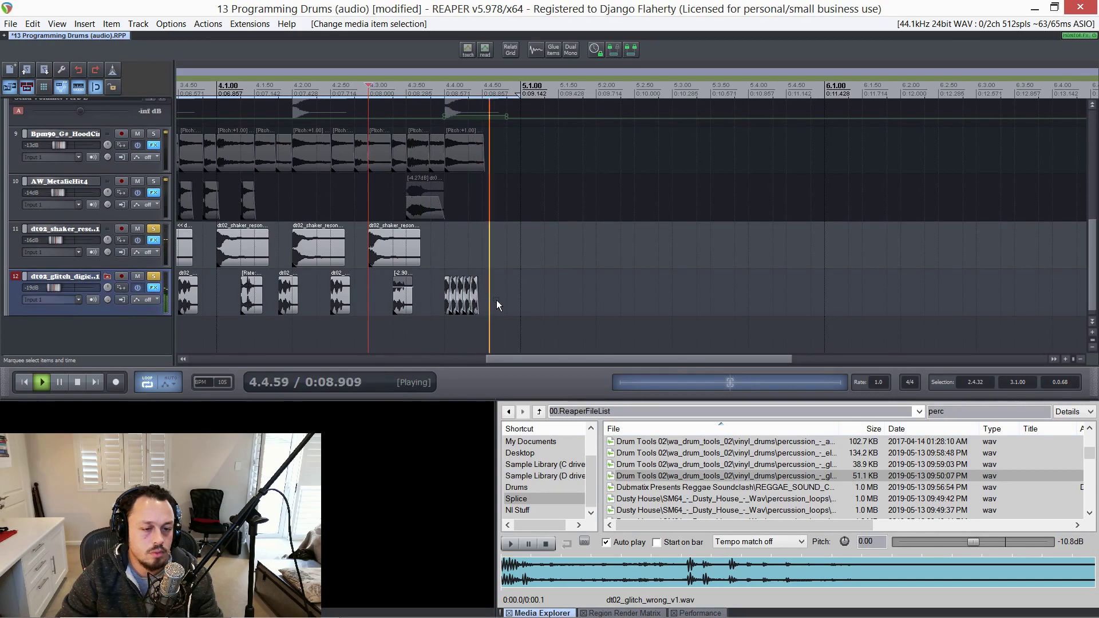
pyautogui.scroll(3, 475, 298)
pyautogui.press('space')
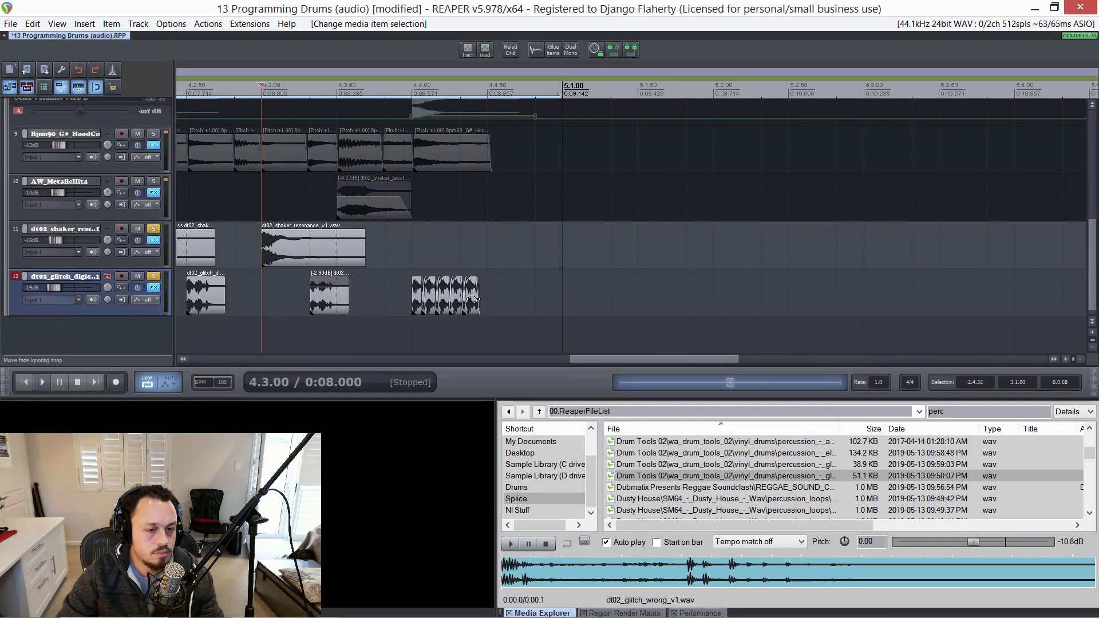
# Duplicate the five-slice roll directly after itself, overlapping with a crossfade and ending near 4.4.87, and play the extended roll
pyautogui.click(467, 298)
pyautogui.moveTo(416, 309); pyautogui.dragTo(514, 301)
pyautogui.scroll(6, 473, 309)
pyautogui.scroll(-3, 499, 301)
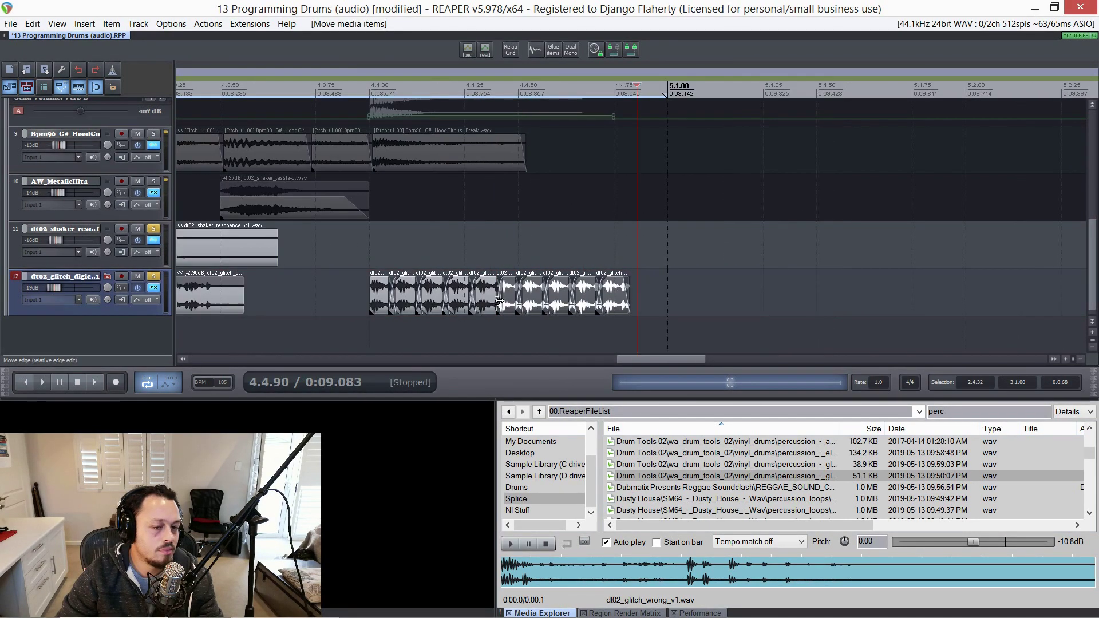
pyautogui.click(363, 293)
pyautogui.press('space')
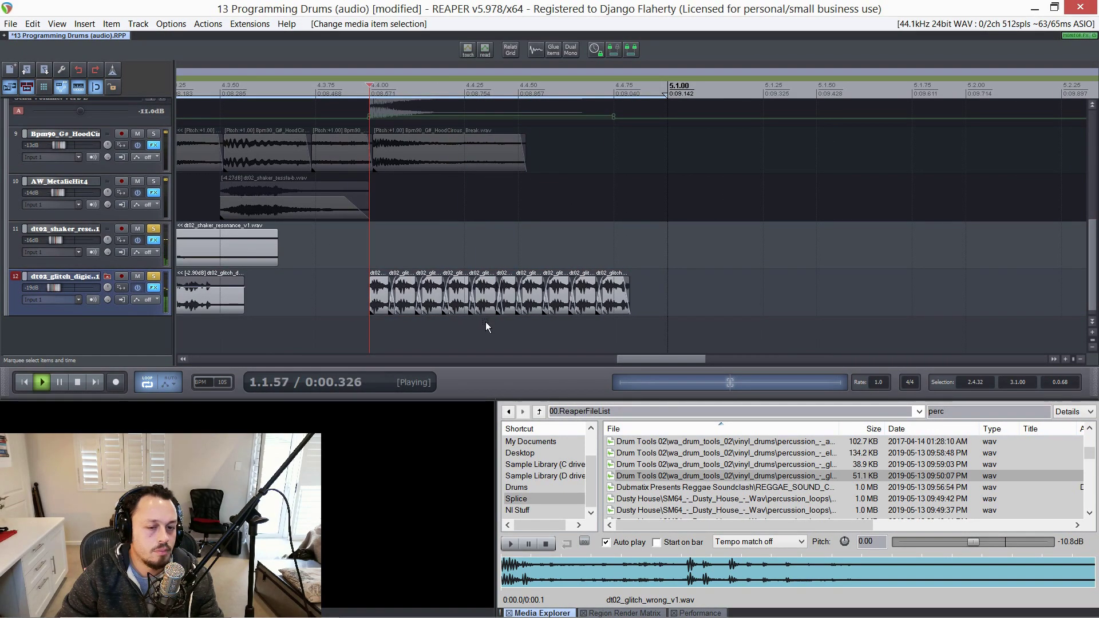
pyautogui.press('space')
# Glue the ten glitch slices from 4.4.00 into a single item and start playback just before it
pyautogui.moveTo(640, 299); pyautogui.dragTo(378, 305)
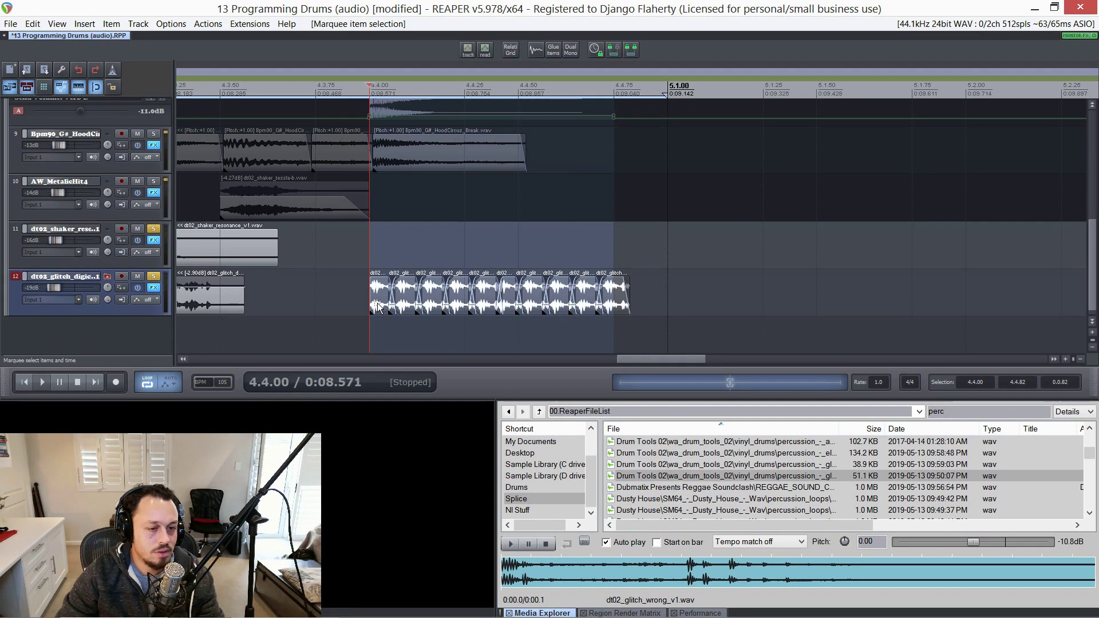
pyautogui.rightClick(378, 306)
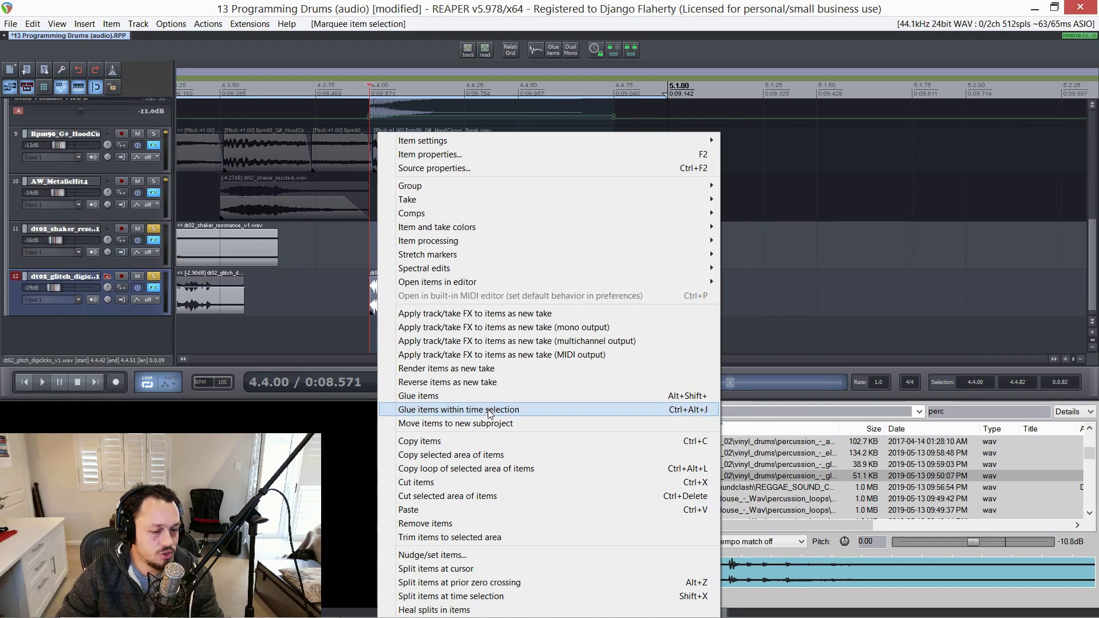
pyautogui.click(485, 396)
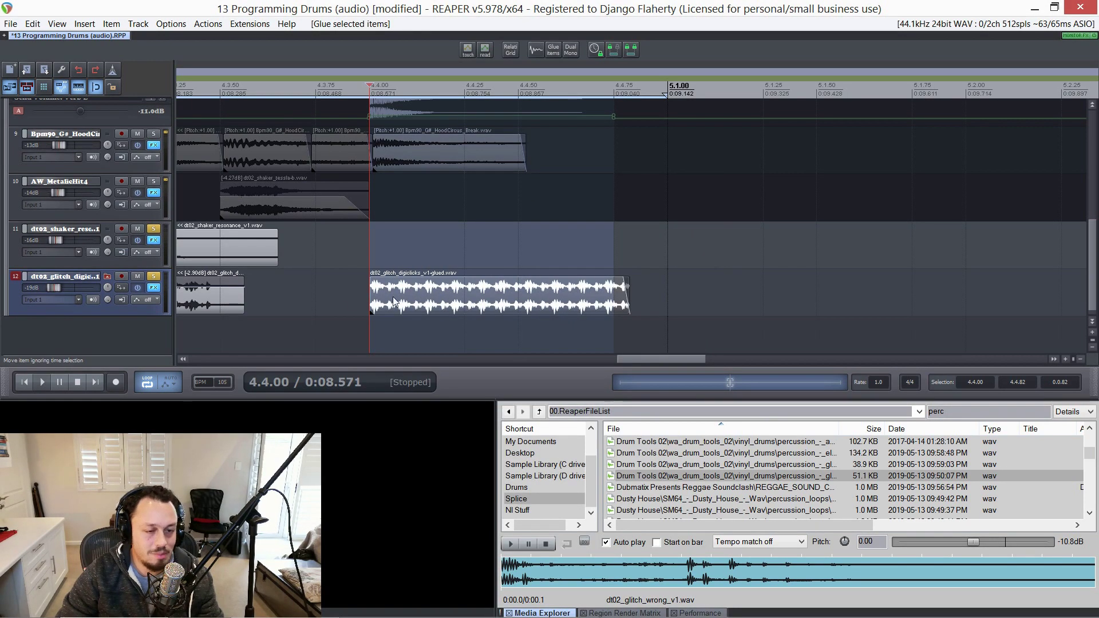
pyautogui.click(353, 297)
pyautogui.press('space')
pyautogui.press('space')
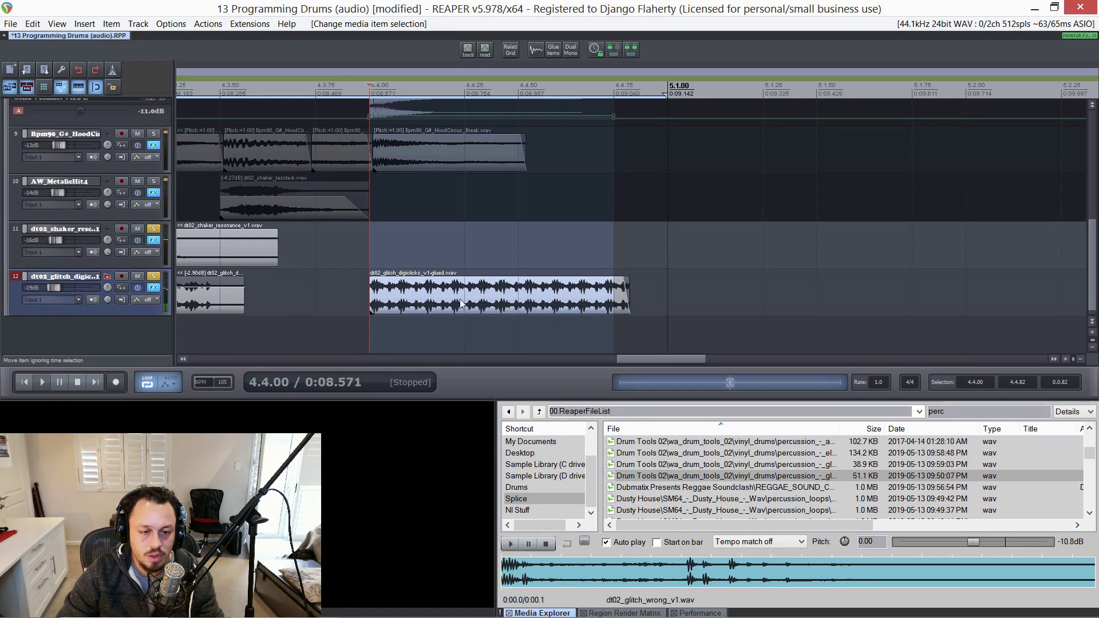
# Turn off snapping and add a stretch marker at 4.4.05 in the glued glitch roll
pyautogui.click(460, 300)
pyautogui.moveTo(392, 299); pyautogui.dragTo(386, 297)
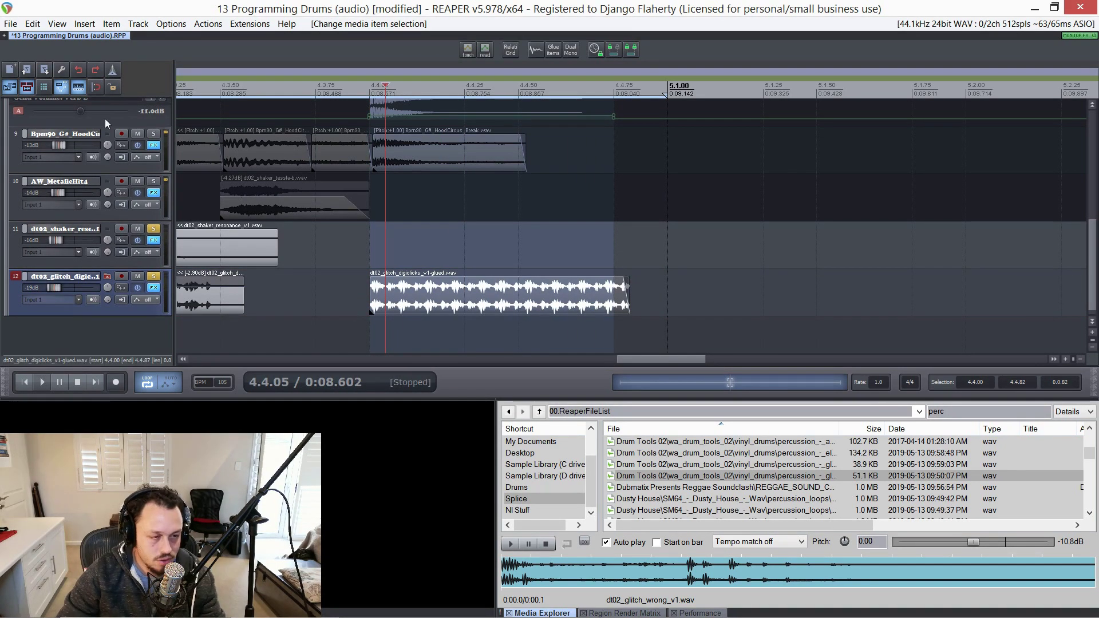
pyautogui.press('w')
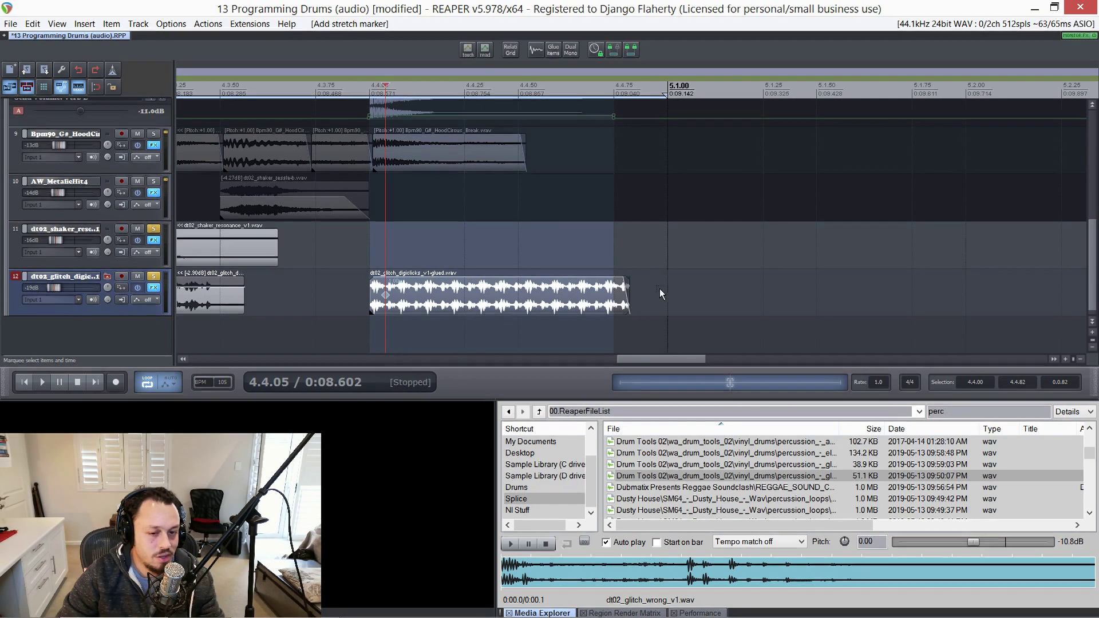
# Add a second stretch marker at 4.4.80 in the glued glitch roll, adjust its slope to vary the stretch, and play the roll from 4.3.95
pyautogui.moveTo(606, 292); pyautogui.dragTo(607, 294)
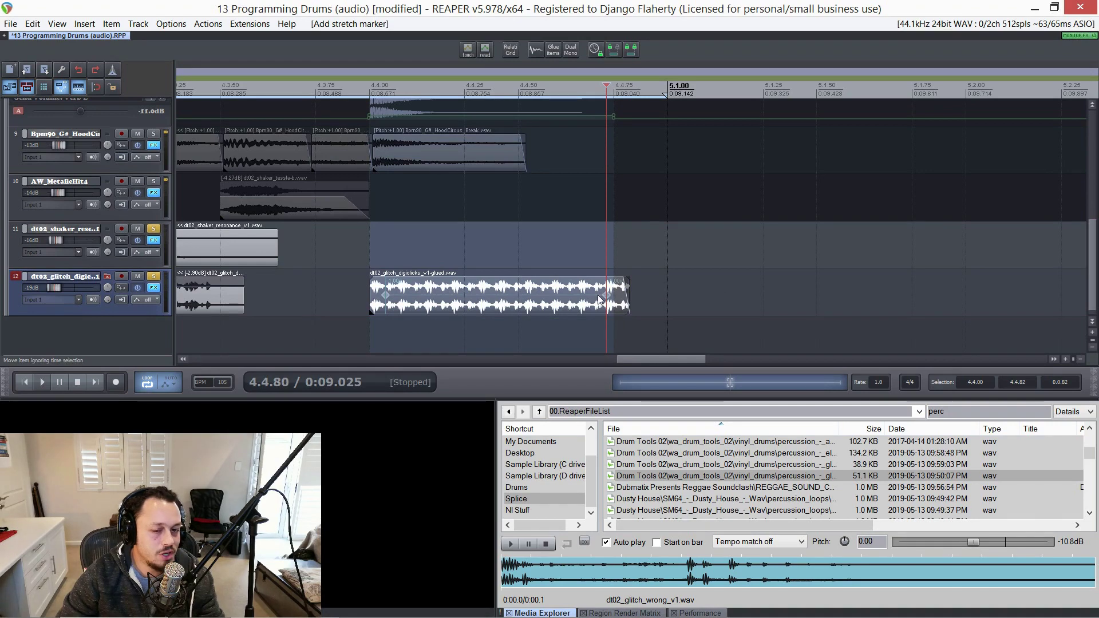
pyautogui.scroll(3, 639, 310)
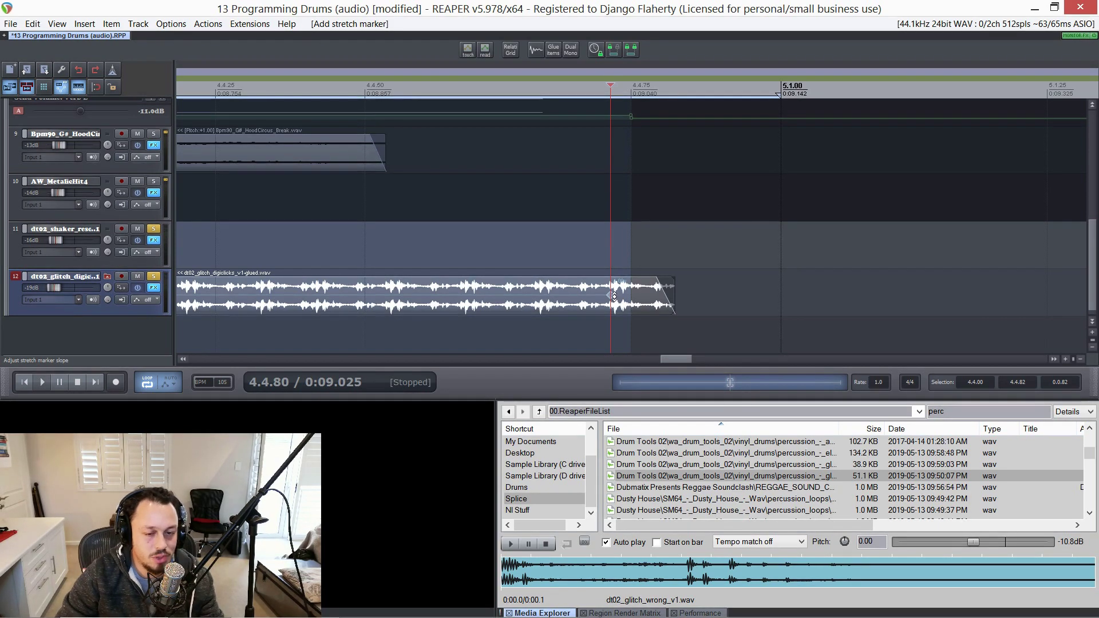
pyautogui.moveTo(606, 295); pyautogui.dragTo(605, 307)
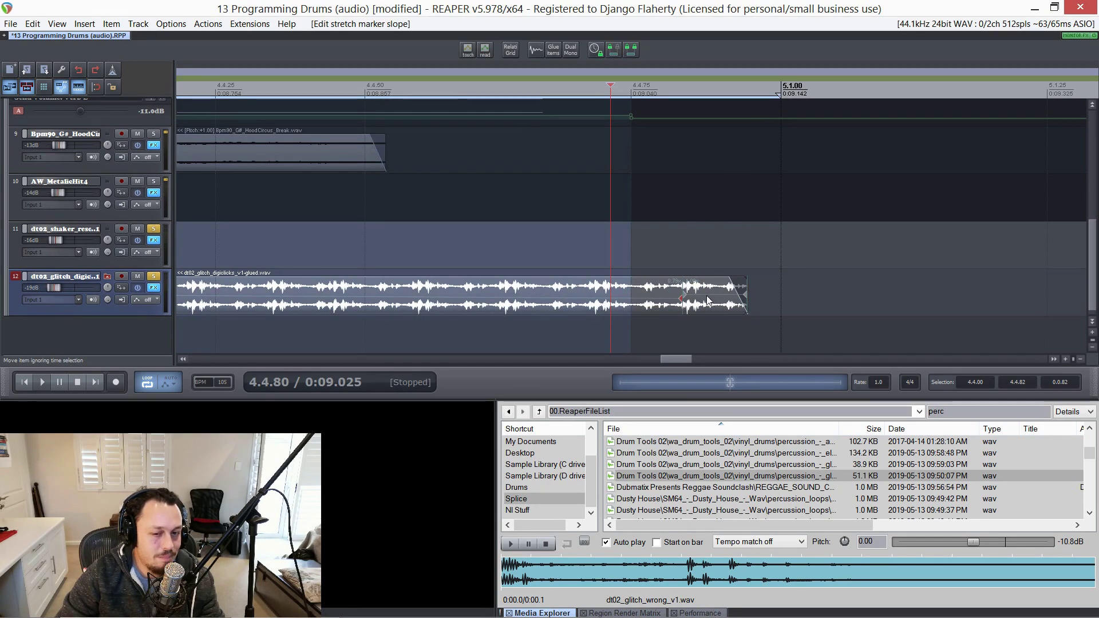
pyautogui.scroll(-5, 629, 307)
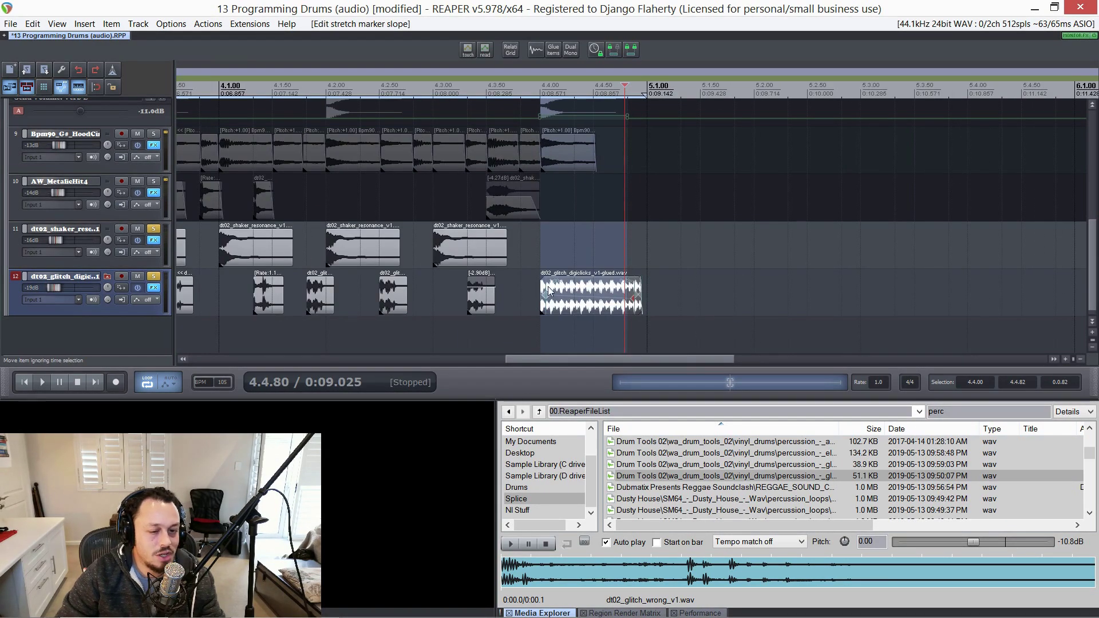
pyautogui.click(535, 304)
pyautogui.press('space')
pyautogui.press('space')
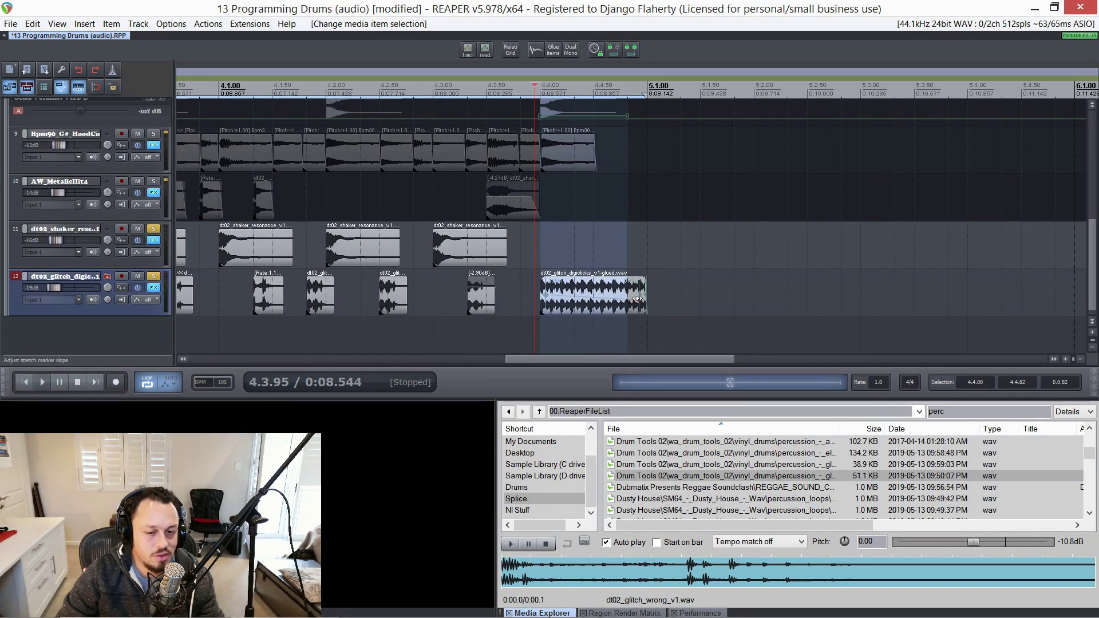
# Turn off pitch preservation when changing rate for the glued glitch roll and play it back
pyautogui.doubleClick(616, 302)
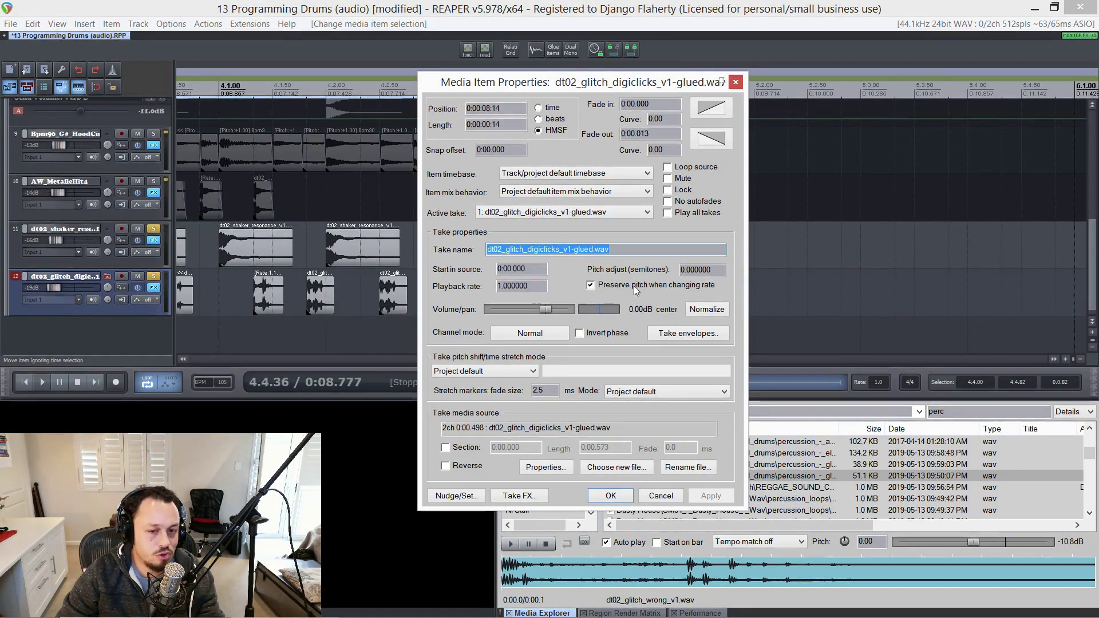
pyautogui.click(599, 285)
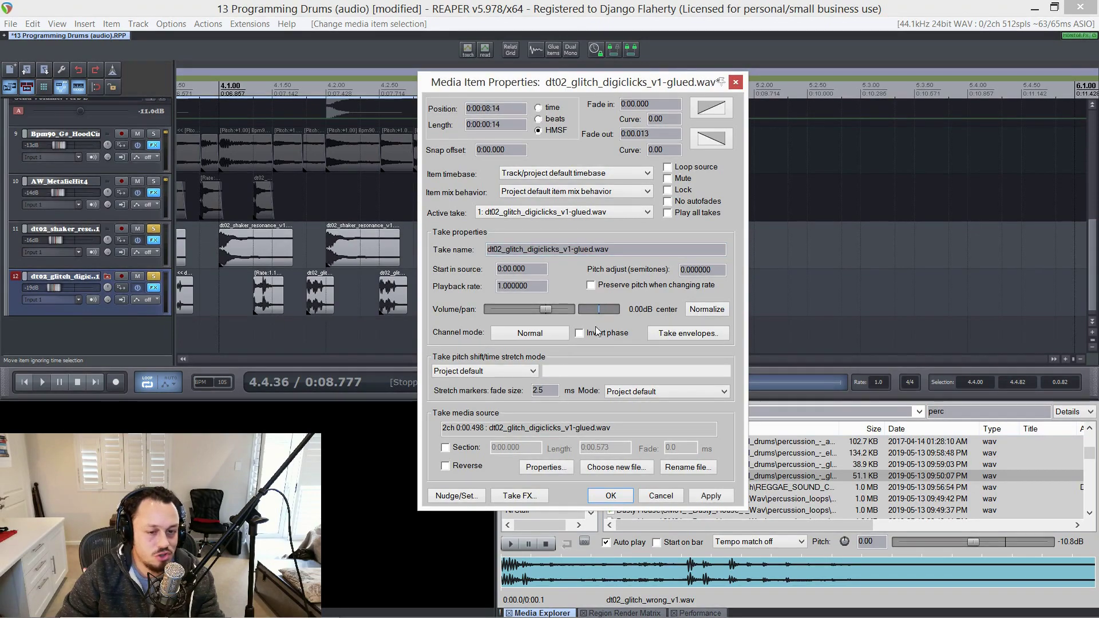
pyautogui.click(608, 493)
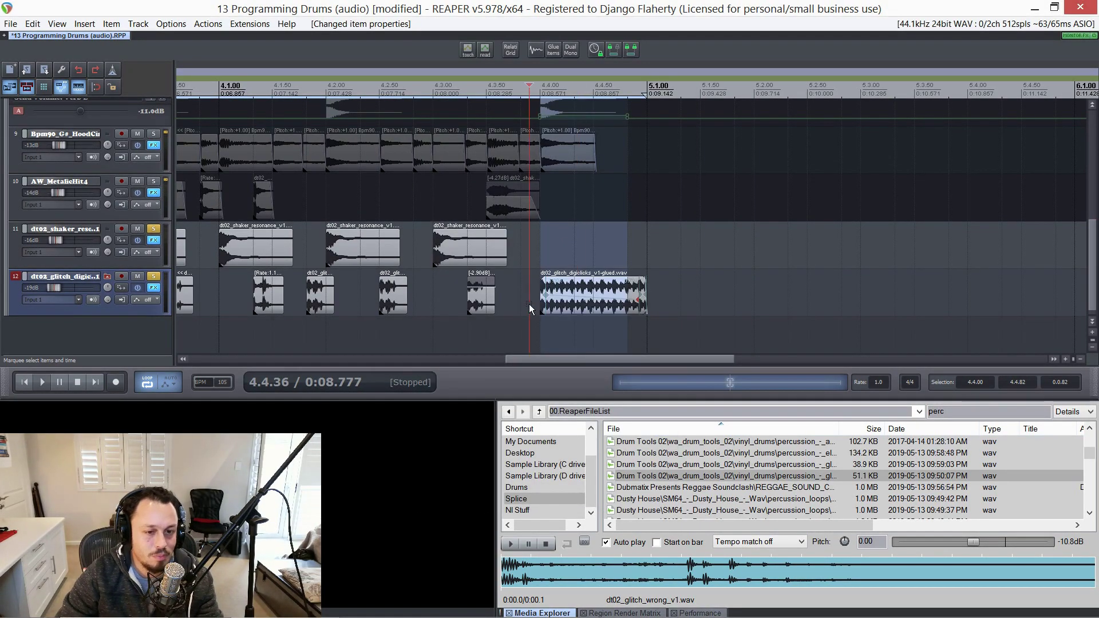
pyautogui.press('space')
pyautogui.press('space')
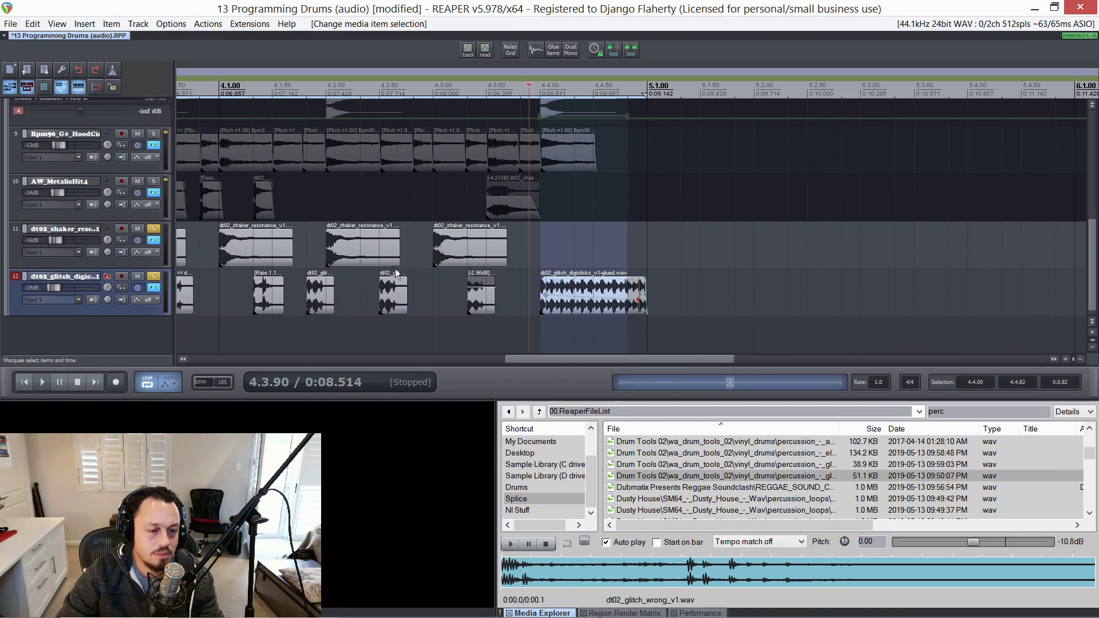
pyautogui.press('space')
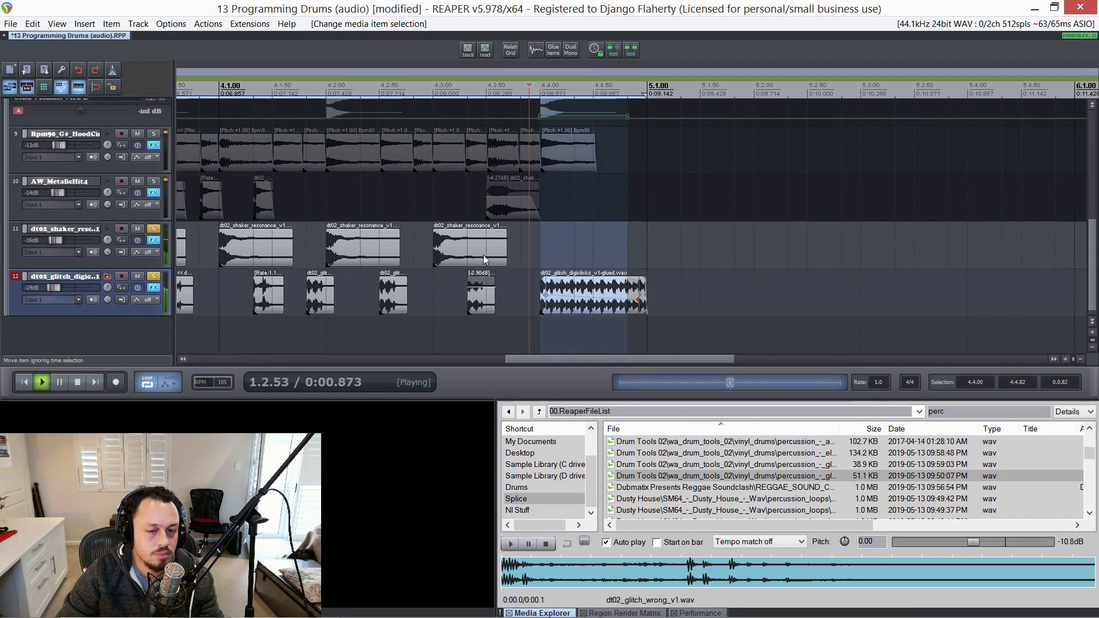
# Trim the end of the glued glitch roll to about 4.4.91, restart playback, and clear the track solos to hear the full mix
pyautogui.scroll(4, 533, 263)
pyautogui.moveTo(851, 298); pyautogui.dragTo(826, 304)
pyautogui.press('space')
pyautogui.press('space')
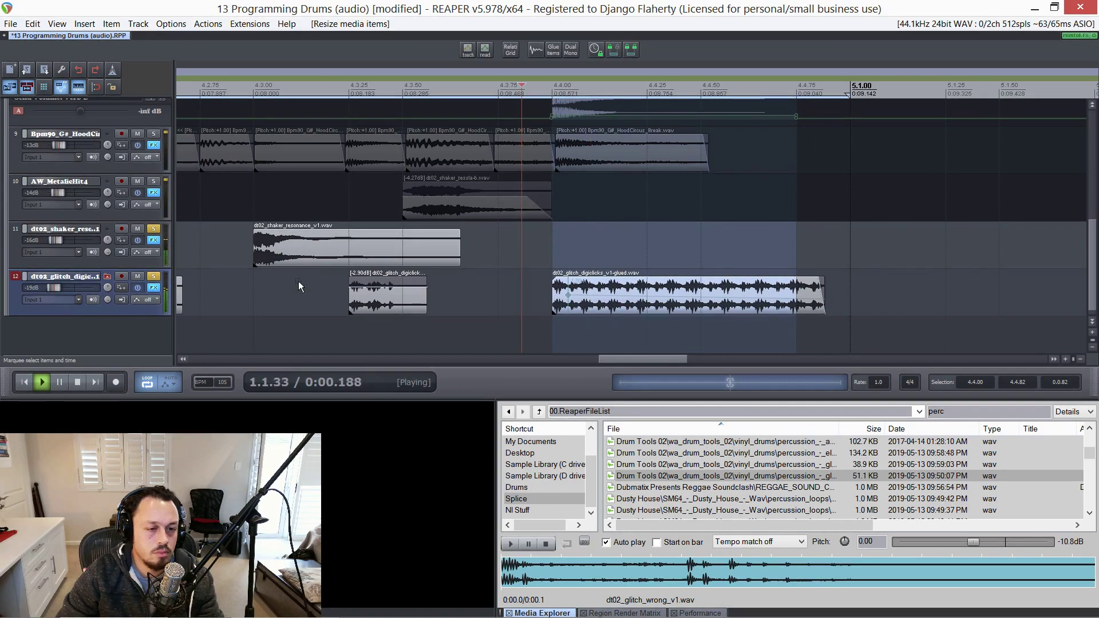
pyautogui.click(155, 277)
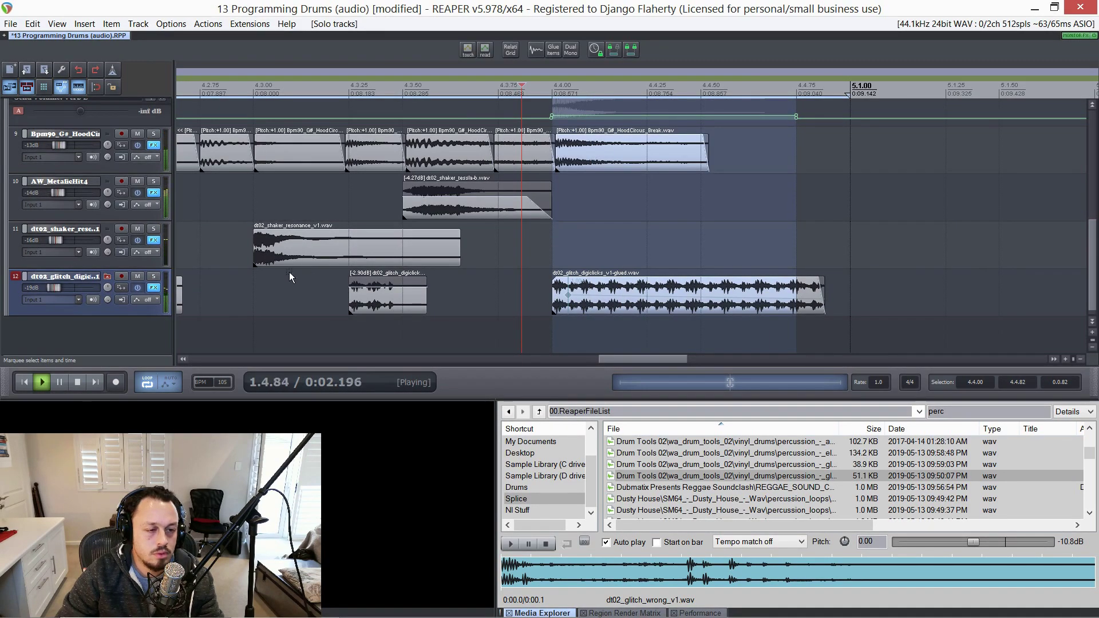
# Extend the end of the glued glitch roll to about 5.1.00 while the full pattern plays
pyautogui.scroll(-5, 290, 272)
pyautogui.scroll(4, 256, 289)
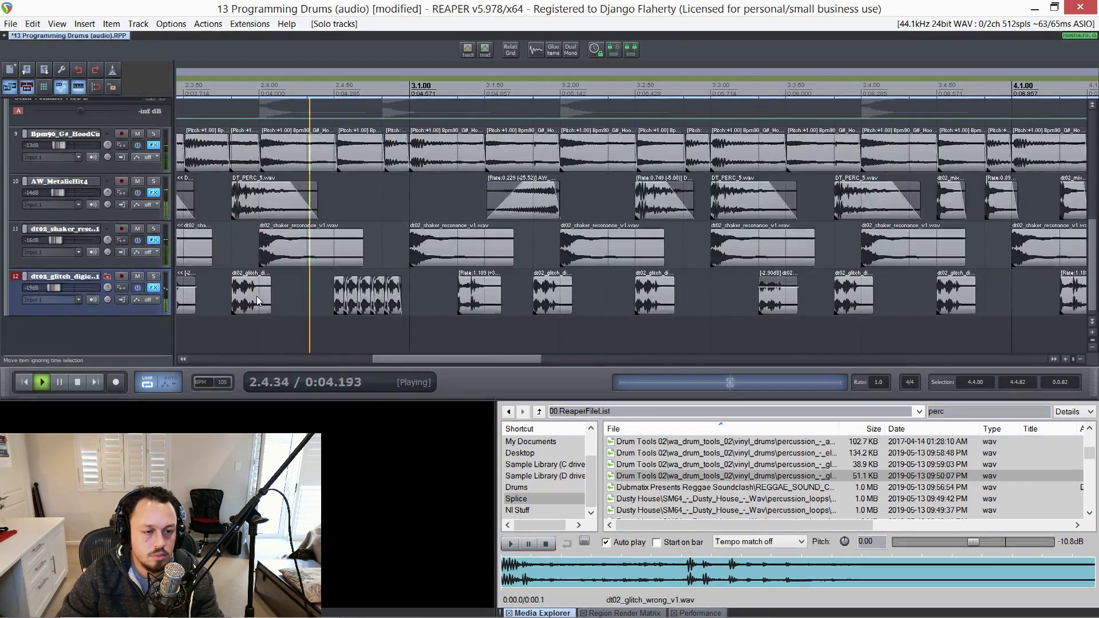
pyautogui.scroll(-5, 354, 294)
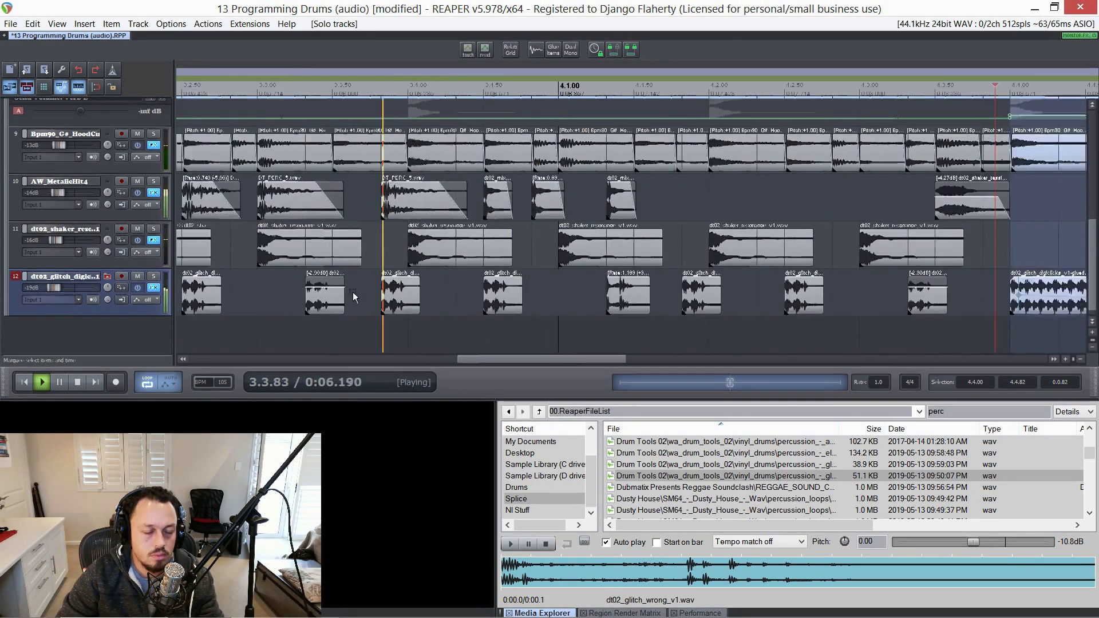
pyautogui.scroll(5, 464, 280)
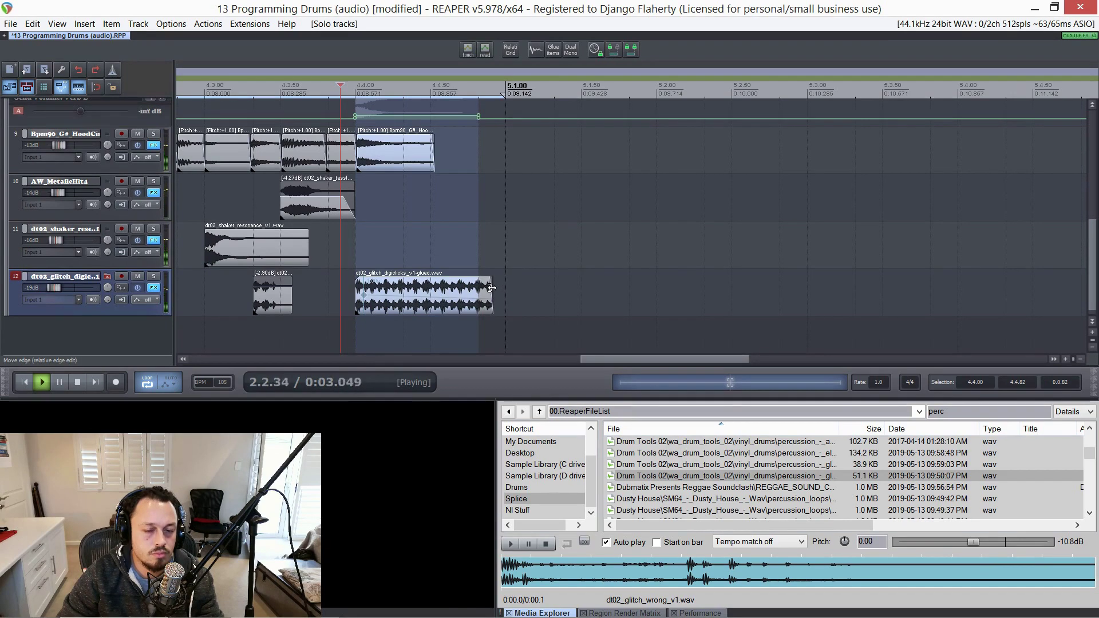
pyautogui.moveTo(491, 287)
pyautogui.mouseDown()
pyautogui.moveTo(518, 288)
pyautogui.moveTo(498, 318)
pyautogui.moveTo(545, 305)
pyautogui.moveTo(505, 309)
pyautogui.mouseUp()
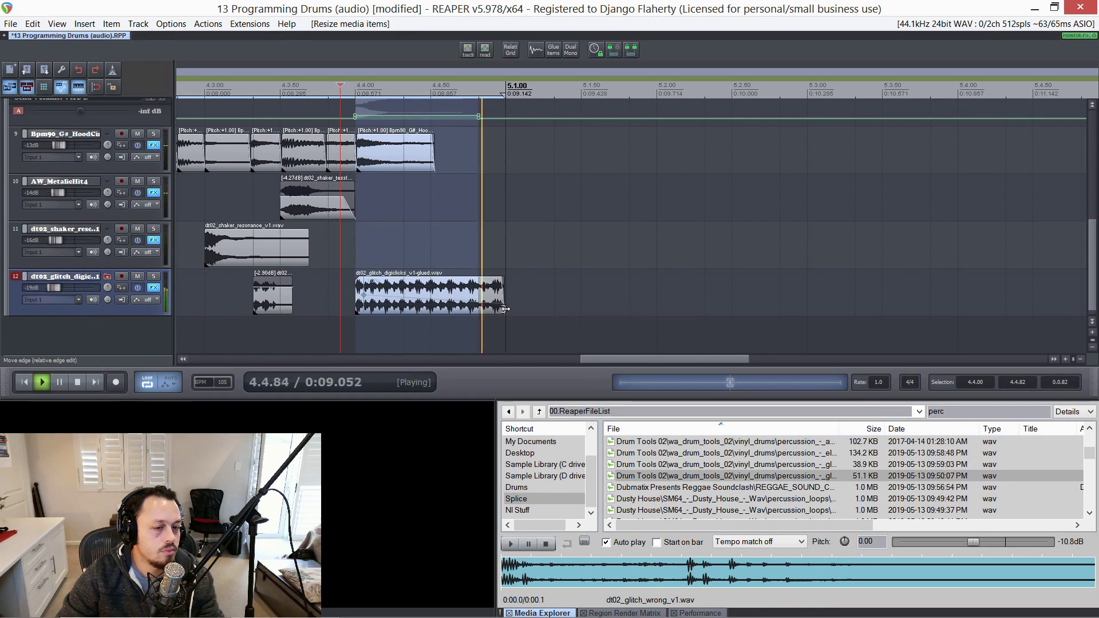
pyautogui.scroll(2, 507, 300)
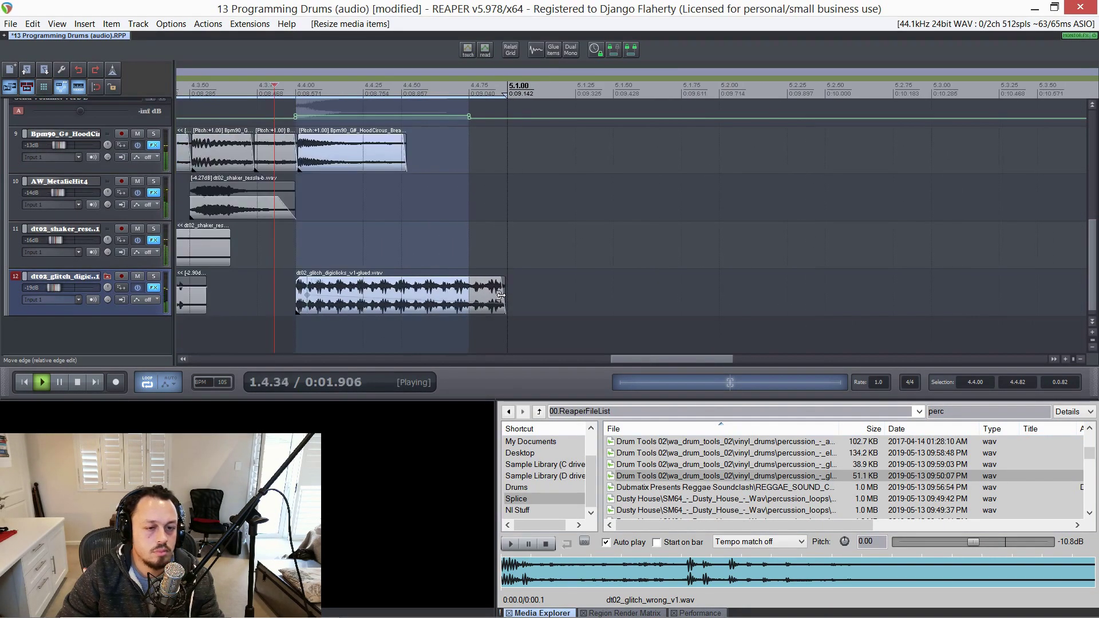
pyautogui.scroll(-2, 504, 293)
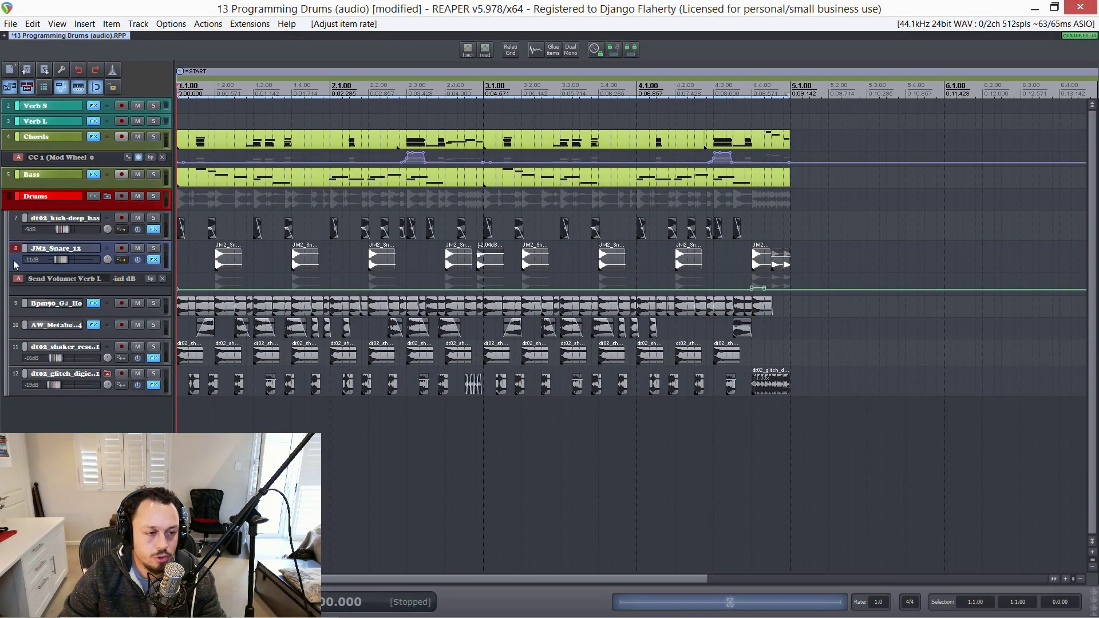
# Duplicate the JM2_Snare_12 track and select all snare items on the duplicate
pyautogui.hotkey('ctrl', 'd')
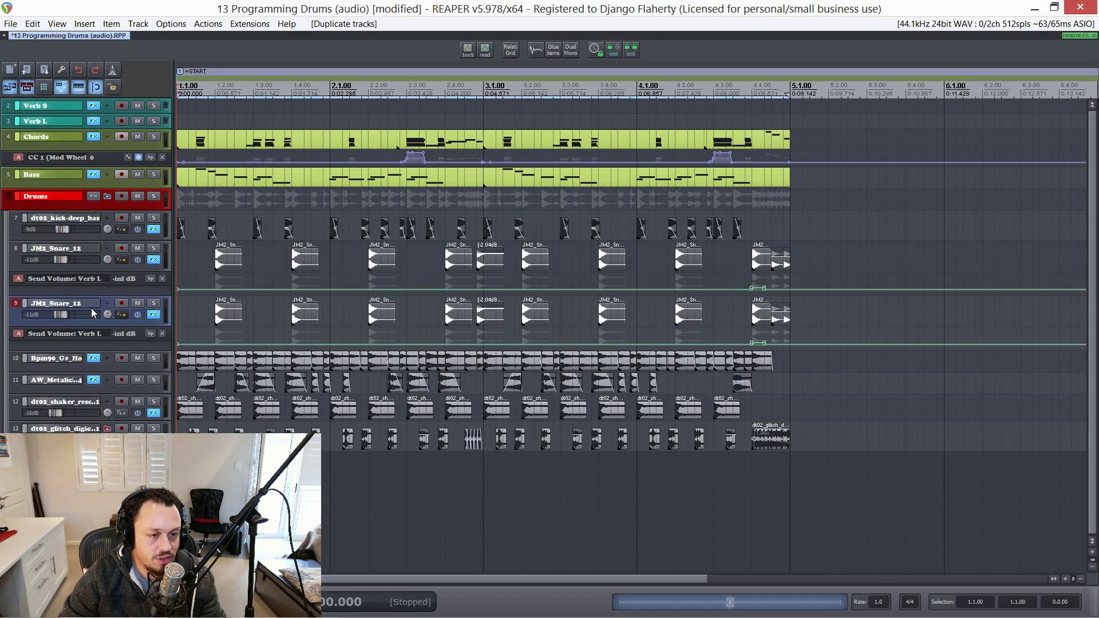
pyautogui.click(15, 323)
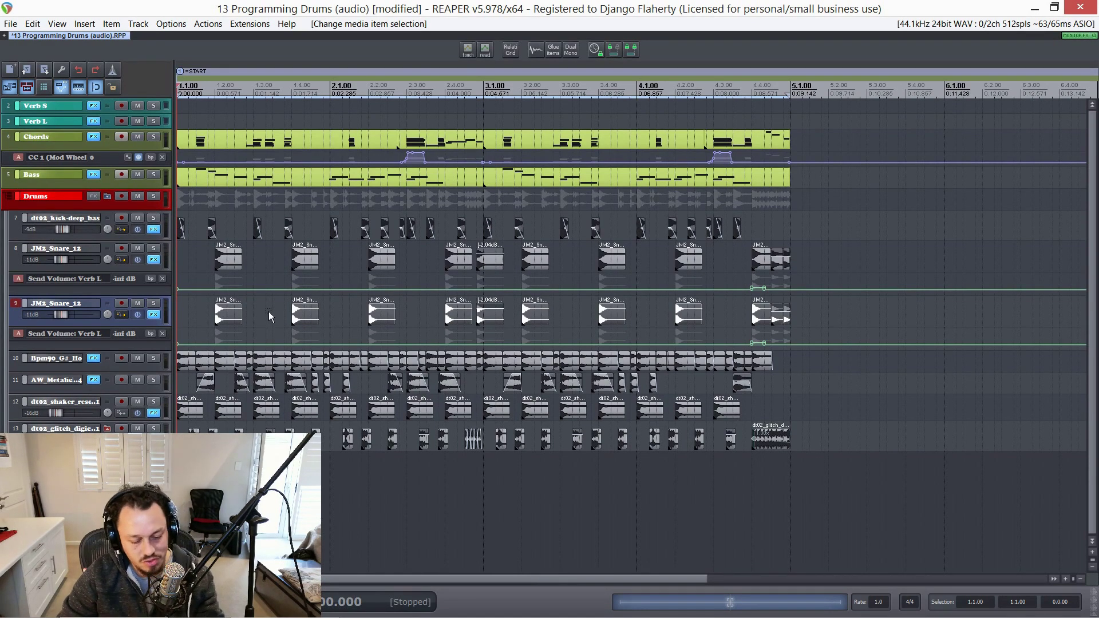
# Audition the snares in the project directory and use FC2_Snare_18.wav as the media source for the selected snare items
pyautogui.hotkey('ctrl', 'alt', 'x')
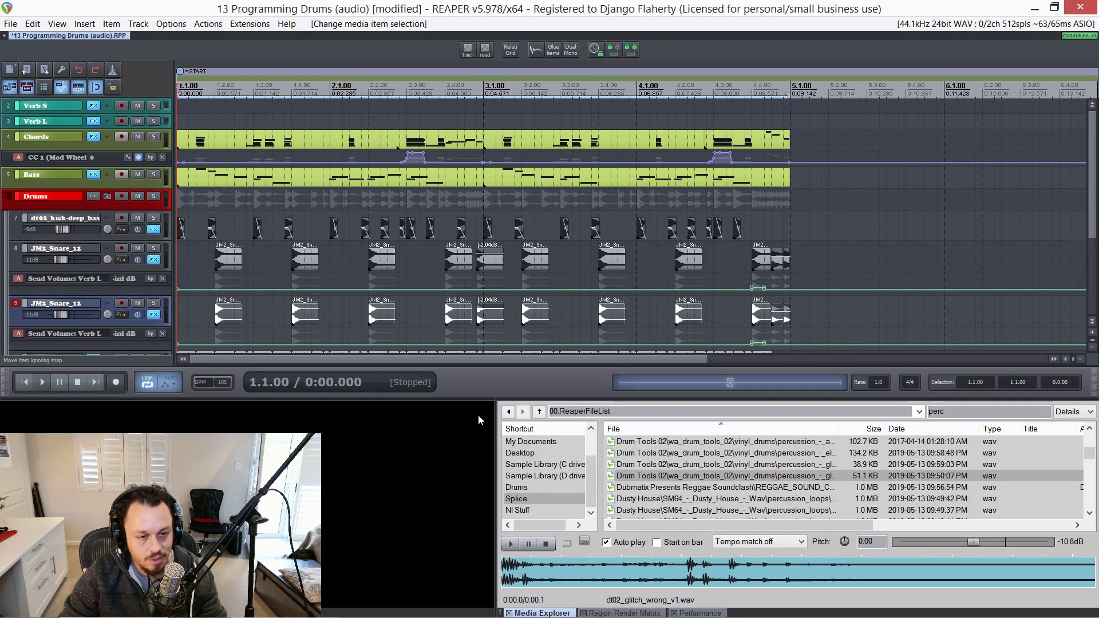
pyautogui.scroll(2, 546, 452)
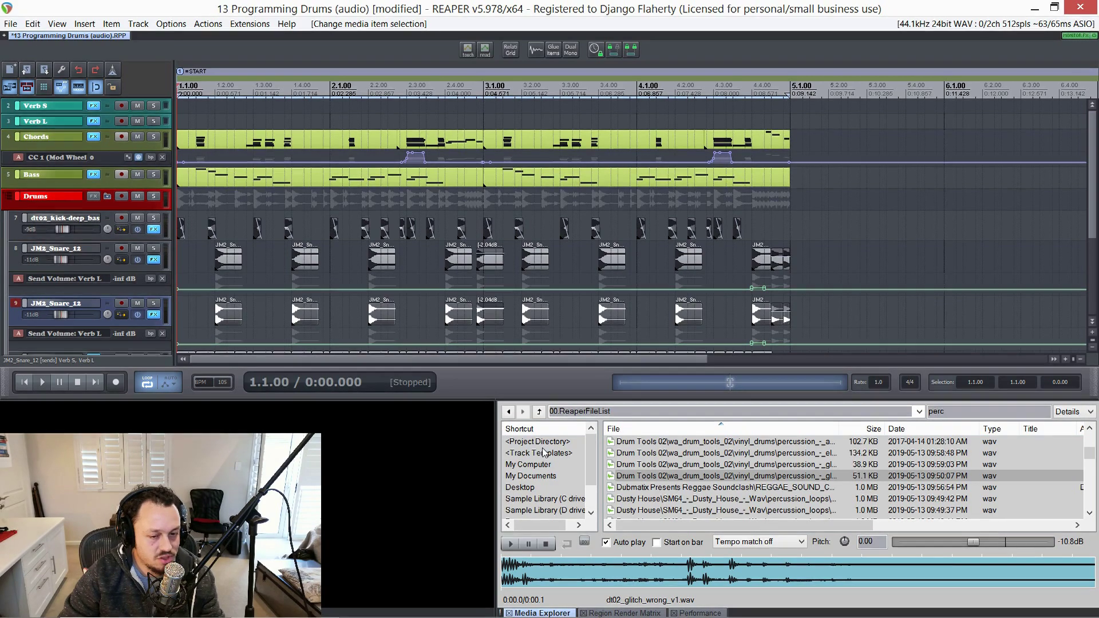
pyautogui.click(541, 441)
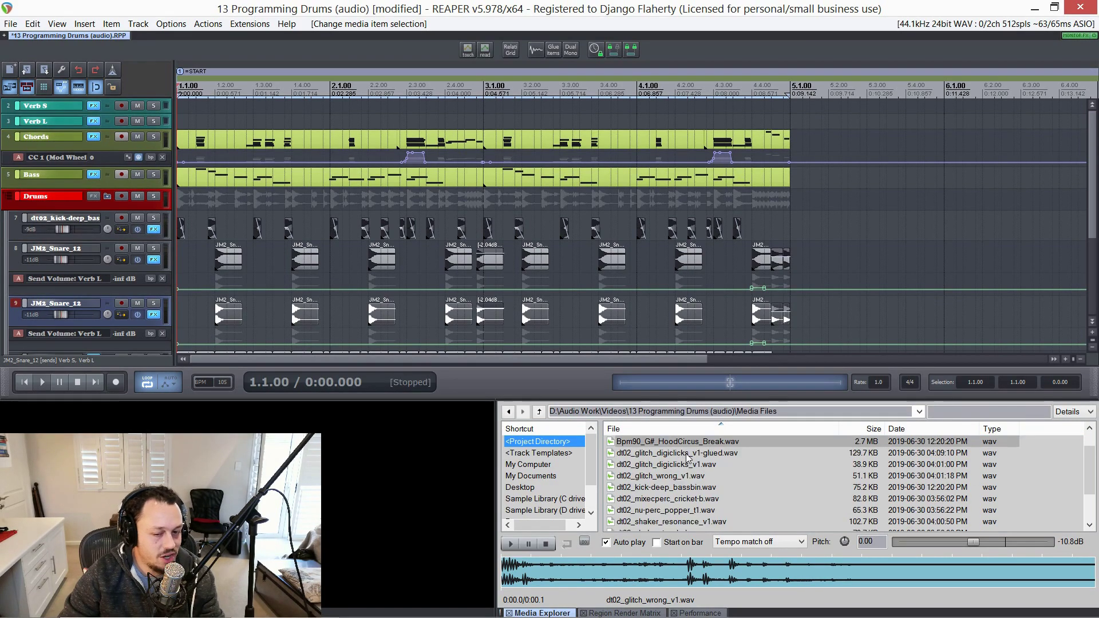
pyautogui.click(659, 474)
pyautogui.click(658, 510)
pyautogui.scroll(-1, 659, 511)
pyautogui.click(659, 511)
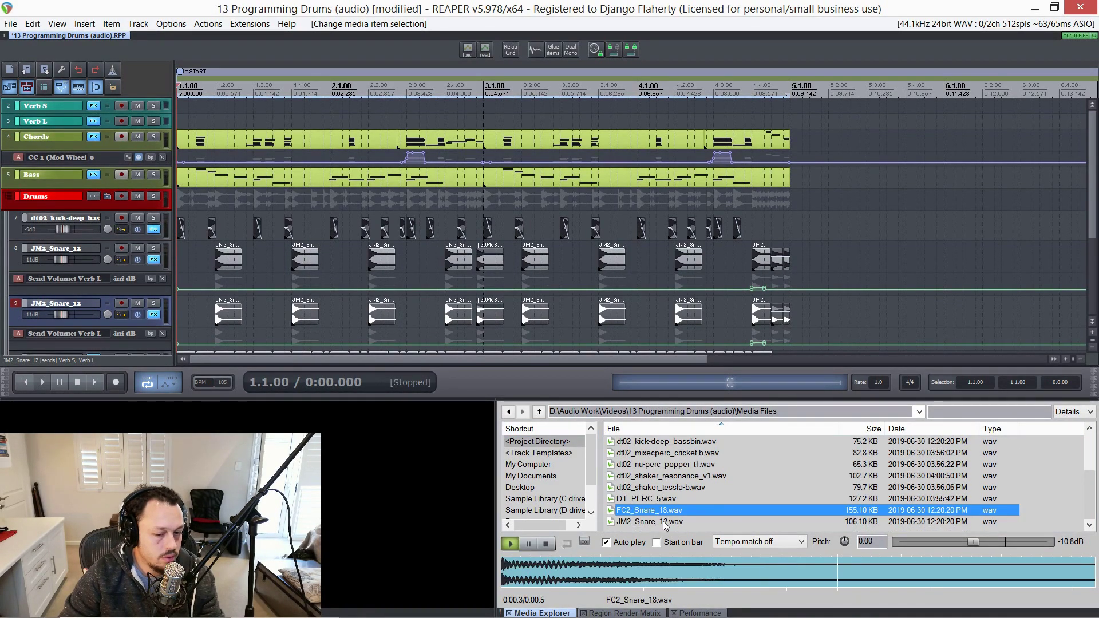
pyautogui.click(659, 521)
pyautogui.click(659, 510)
pyautogui.rightClick(661, 508)
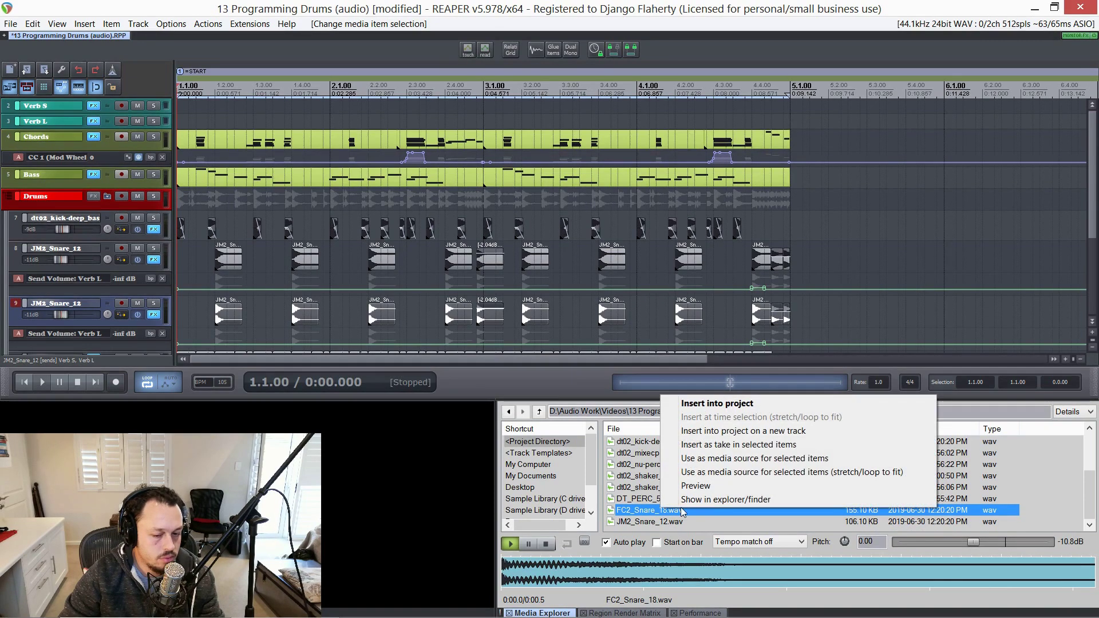
pyautogui.click(746, 459)
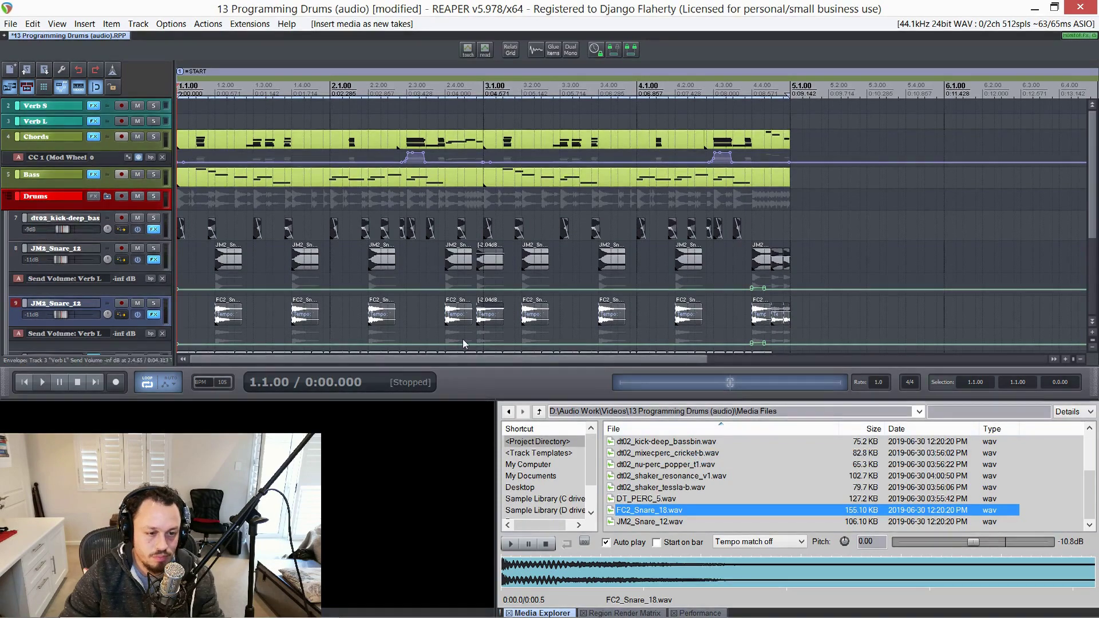
# Play the pattern from near the start, reselect the items on the duplicated snare track, and solo that track
pyautogui.click(185, 310)
pyautogui.press('space')
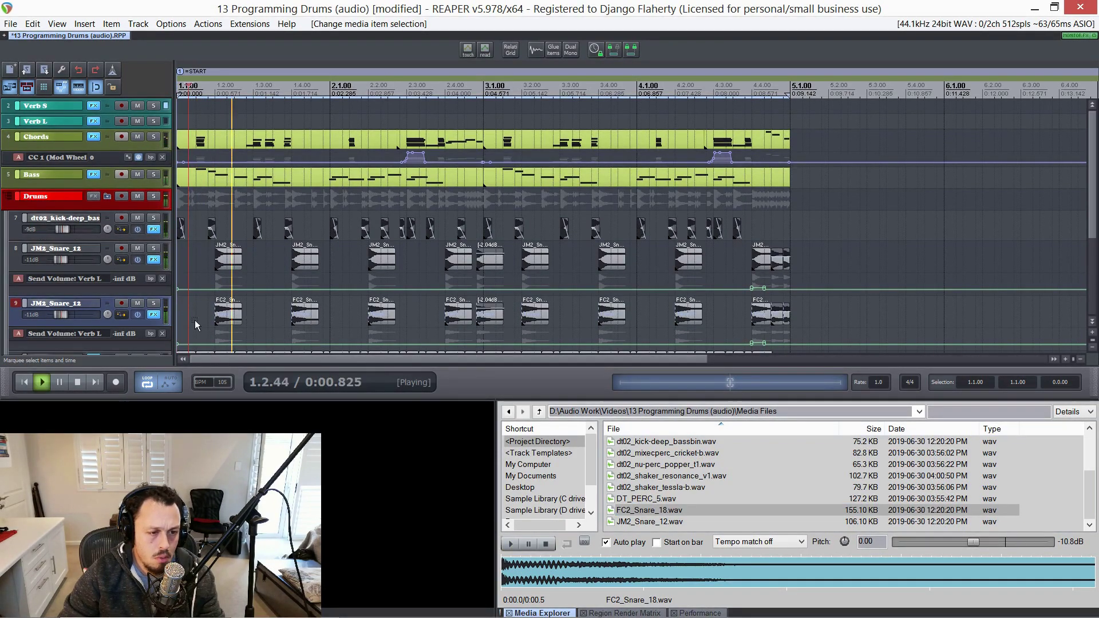
pyautogui.doubleClick(12, 316)
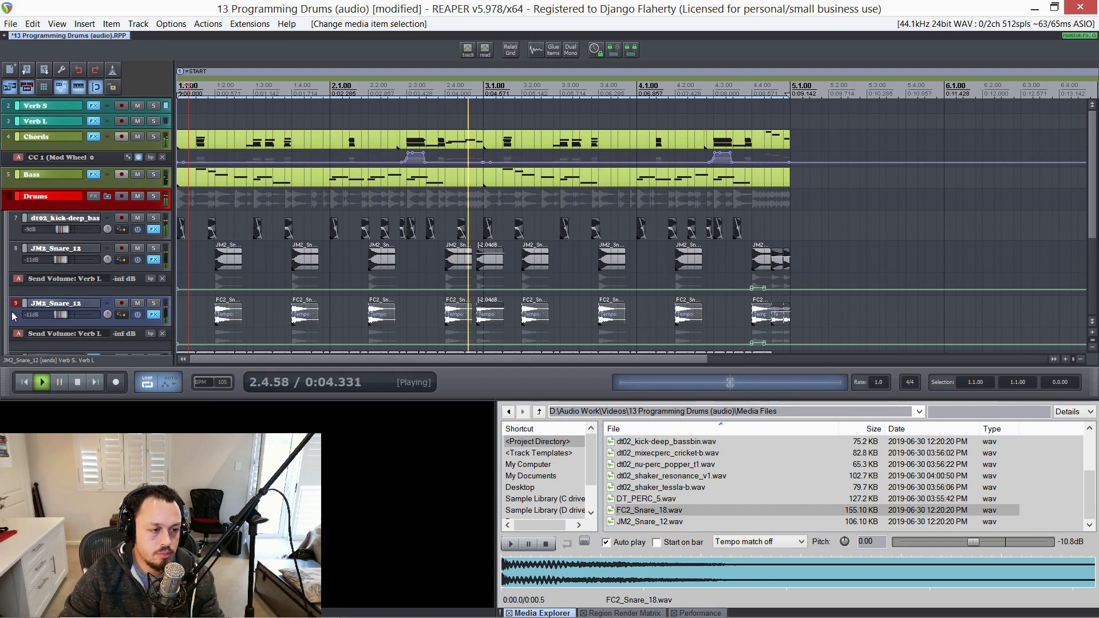
pyautogui.click(153, 303)
# Add fade-outs to all items on the duplicated snare track and shorten their ends to tighten the hits
pyautogui.scroll(5, 244, 307)
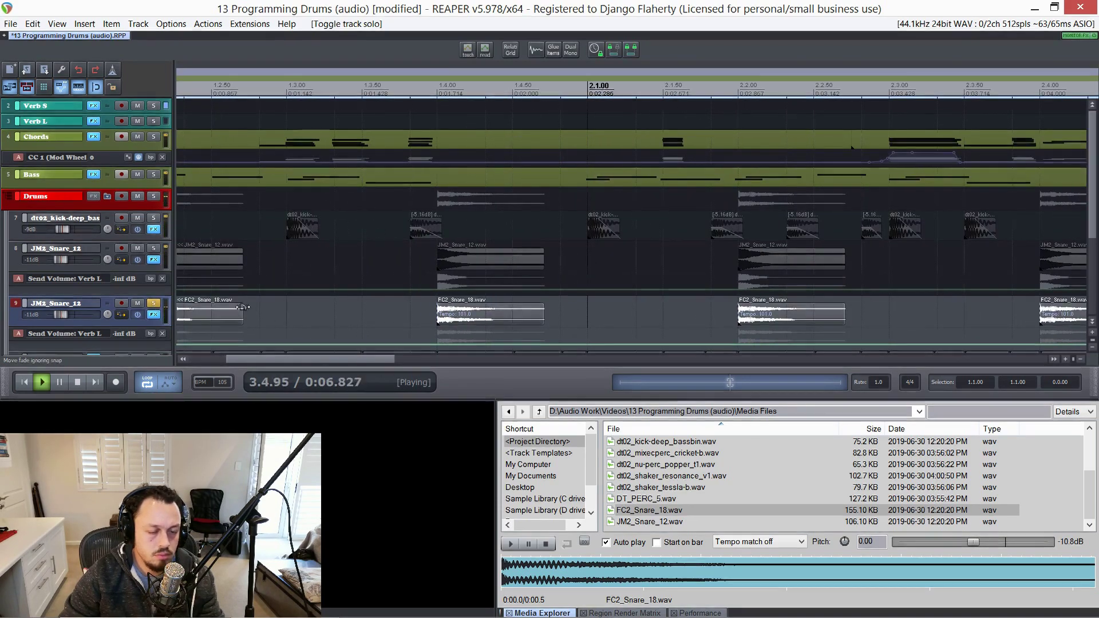
pyautogui.scroll(-5, 243, 307)
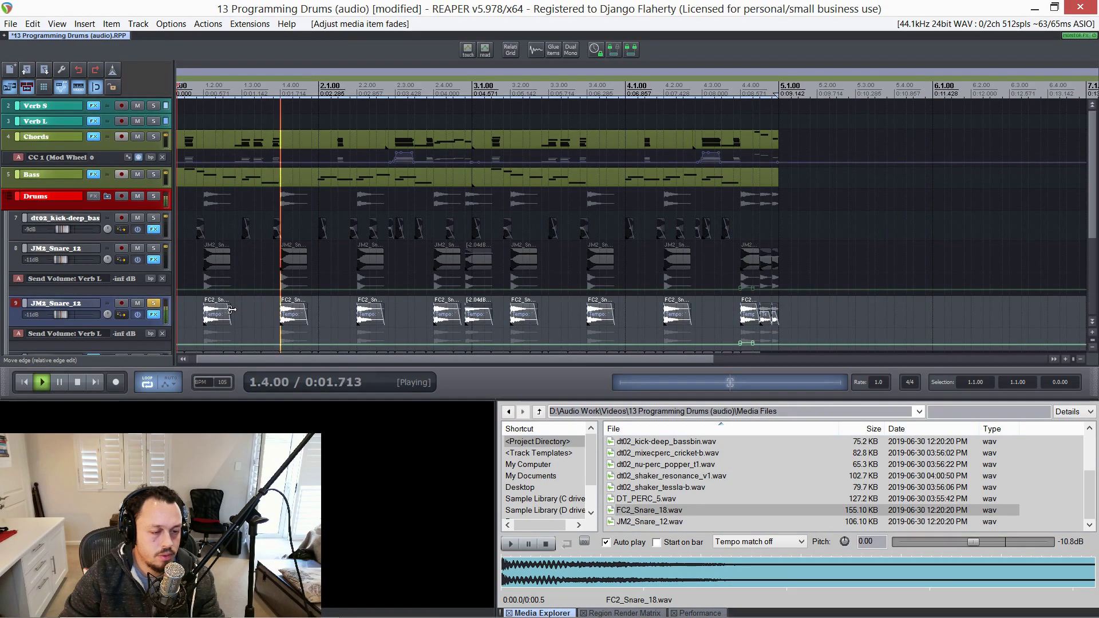
pyautogui.moveTo(231, 310); pyautogui.dragTo(213, 314)
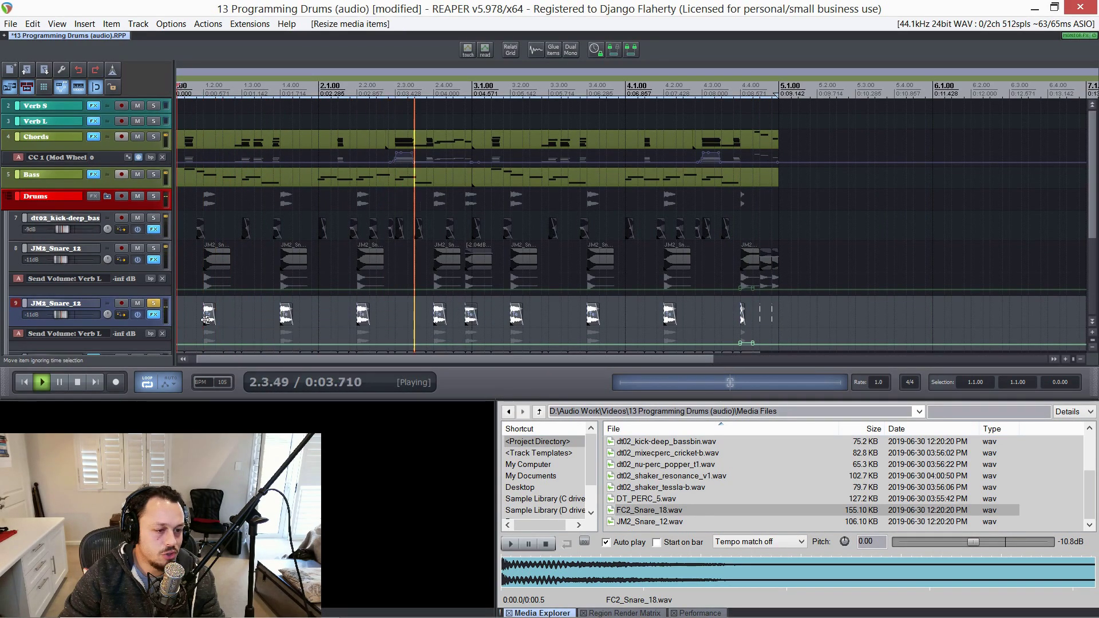
# Select the three snare items from 4.4.00 on the duplicated track and lengthen their ends, with the first reaching 4.4.32
pyautogui.scroll(2, 220, 324)
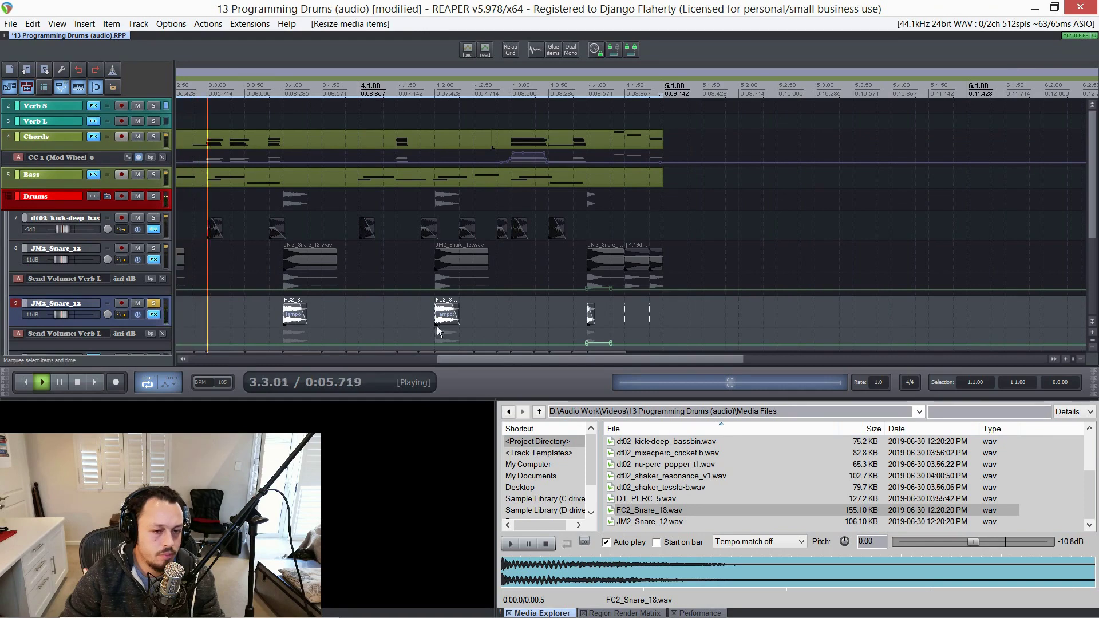
pyautogui.moveTo(682, 320); pyautogui.dragTo(636, 316)
pyautogui.scroll(4, 596, 319)
pyautogui.scroll(-4, 598, 320)
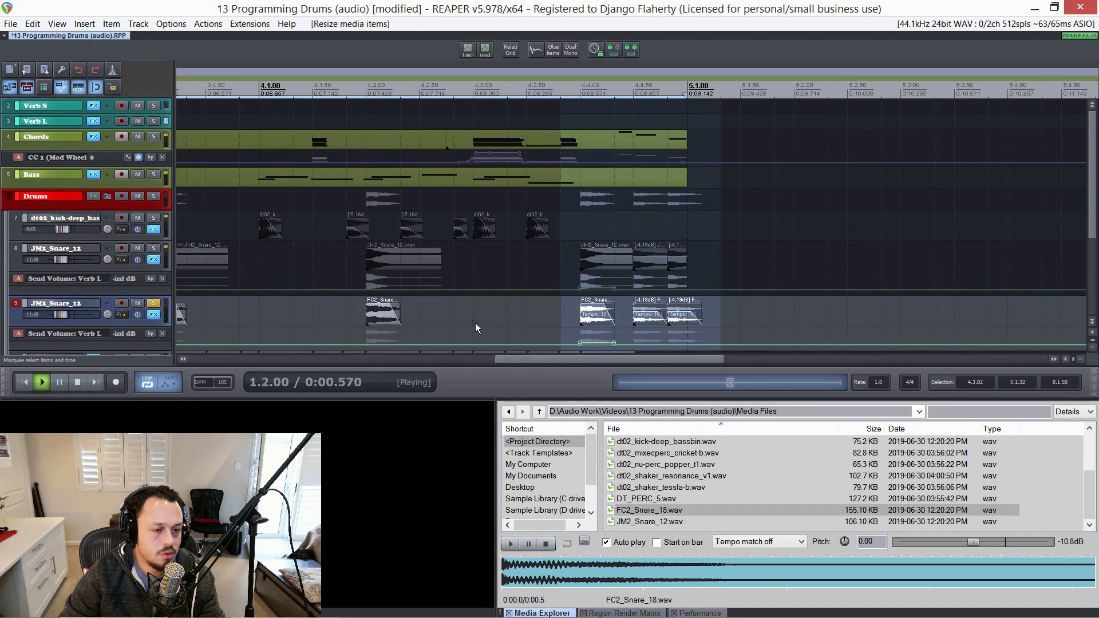
# Undo the playback rate change on the three snare items from 4.4.00 on the duplicated track
pyautogui.scroll(-2, 628, 318)
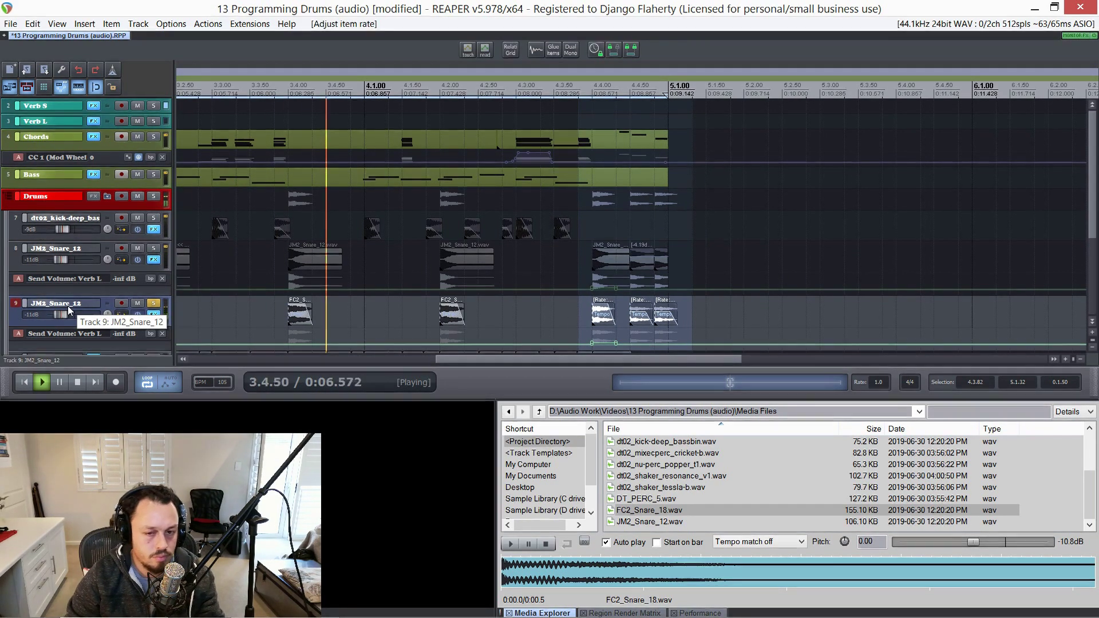
pyautogui.hotkey('ctrl', 'z')
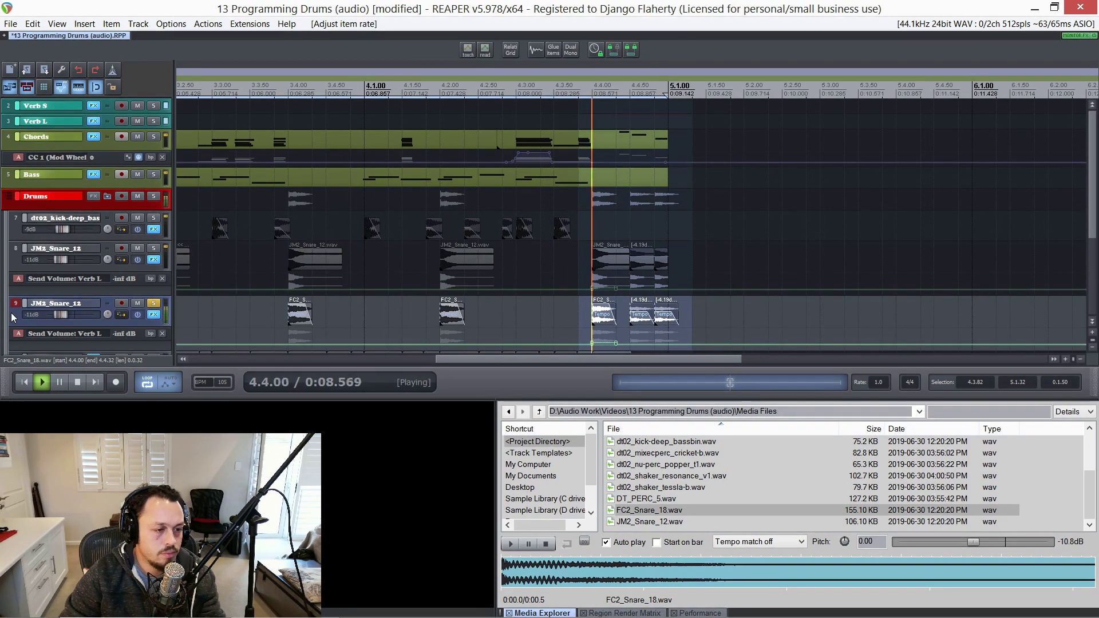
# Raise the playback rate of all items on the duplicated snare track and play the pattern from near the start
pyautogui.doubleClick(14, 317)
pyautogui.hotkey('shift', '9')
pyautogui.hotkey('shift', '9')
pyautogui.press('space')
pyautogui.press('space')
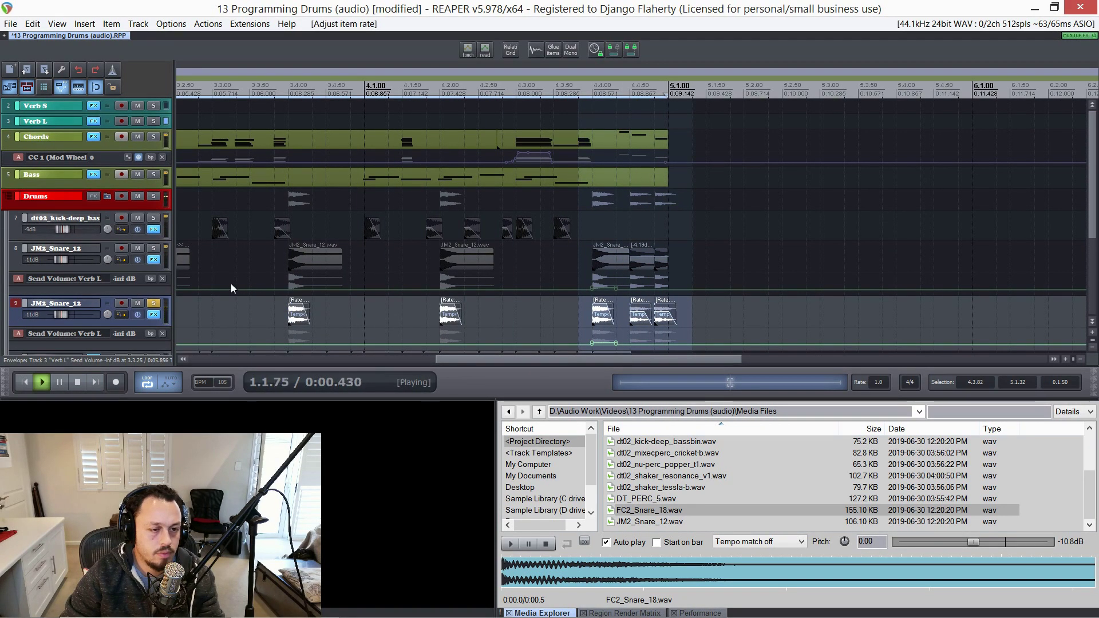
# Compare the duplicated snare alone and layered by toggling the original snare track's solo during playback, ending with both snare solos cleared
pyautogui.click(153, 303)
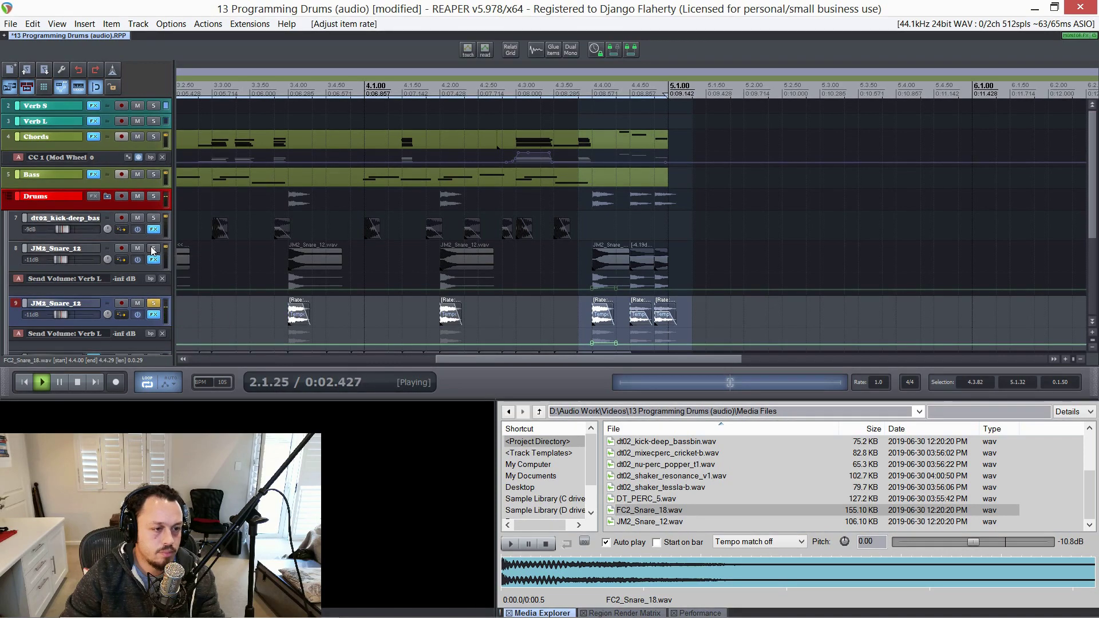
pyautogui.click(154, 249)
pyautogui.click(154, 248)
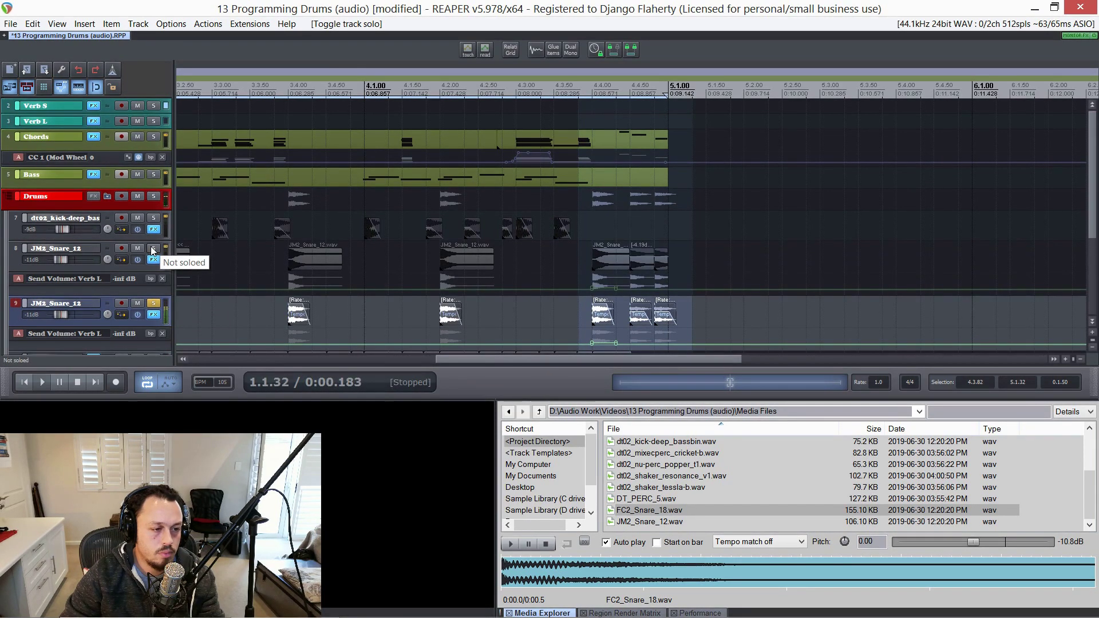
pyautogui.click(154, 249)
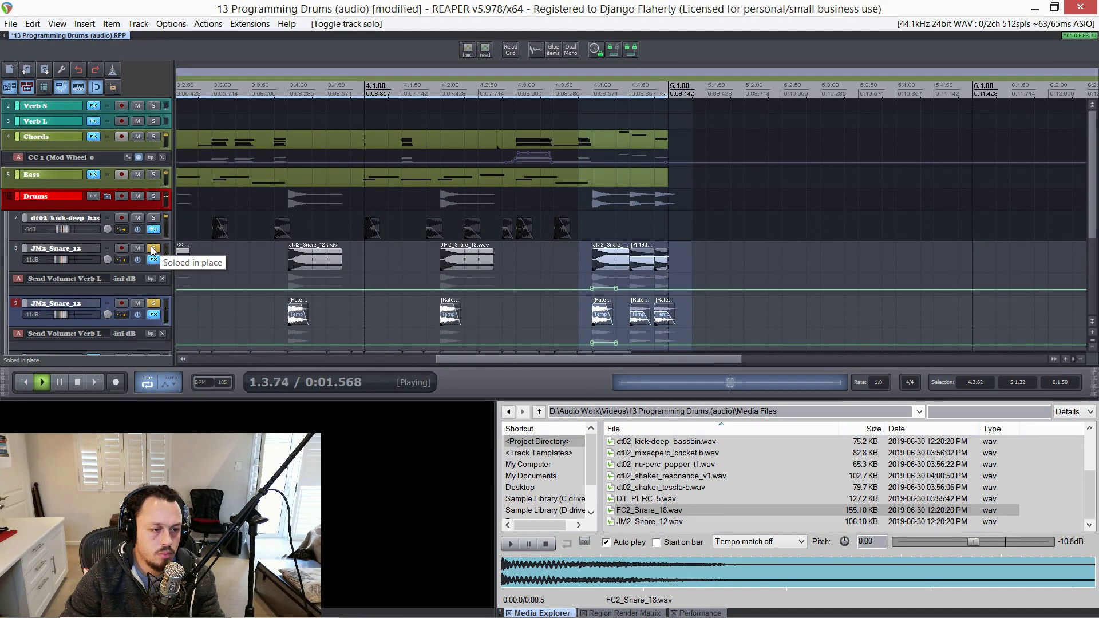
pyautogui.click(153, 249)
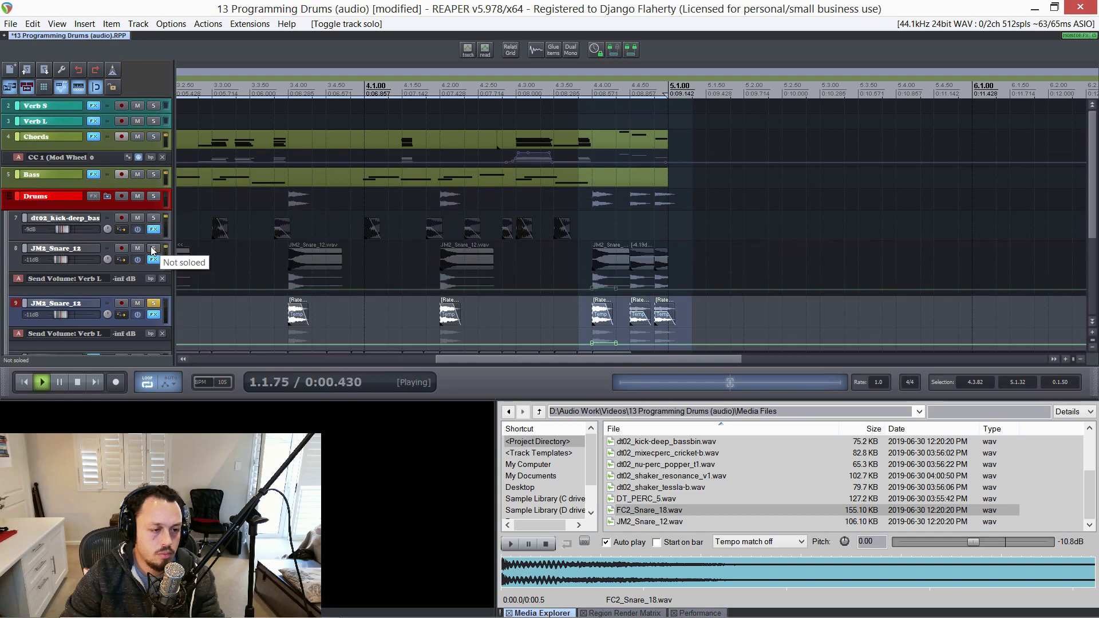
pyautogui.click(153, 248)
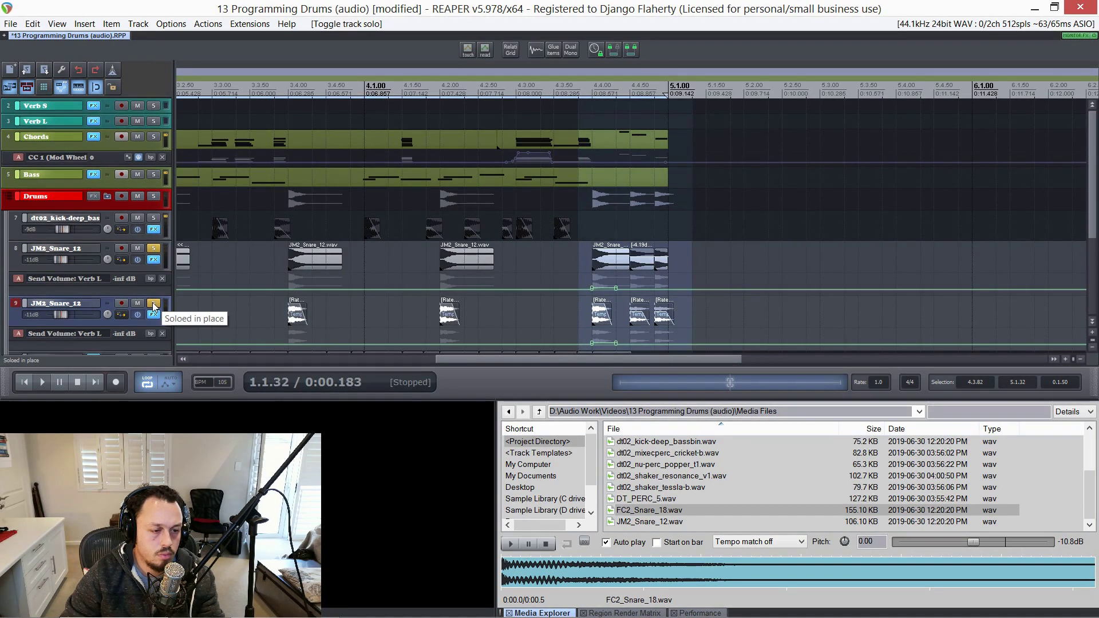
pyautogui.press('space')
pyautogui.click(154, 249)
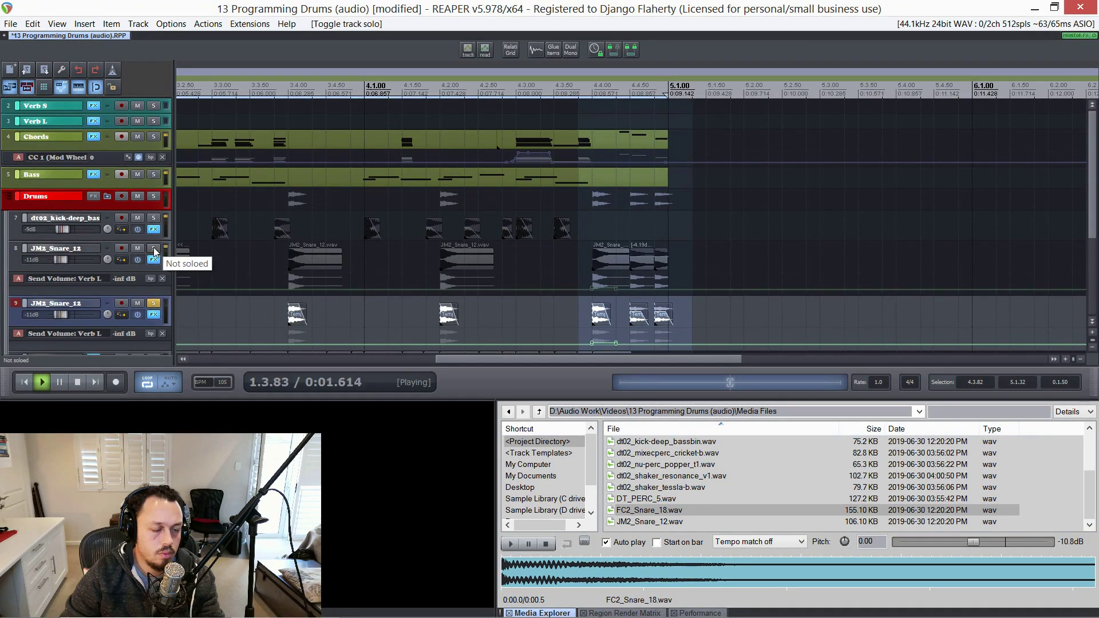
pyautogui.click(154, 249)
pyautogui.click(153, 303)
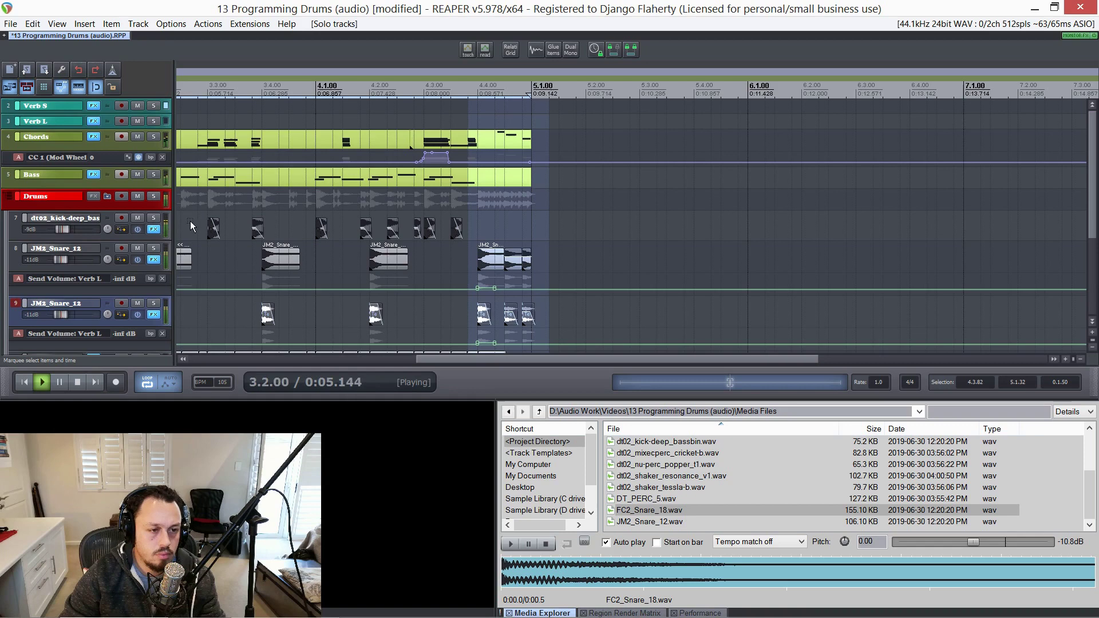
# Listen to the Drums folder in solo, and again together with the chords and bass
pyautogui.click(153, 196)
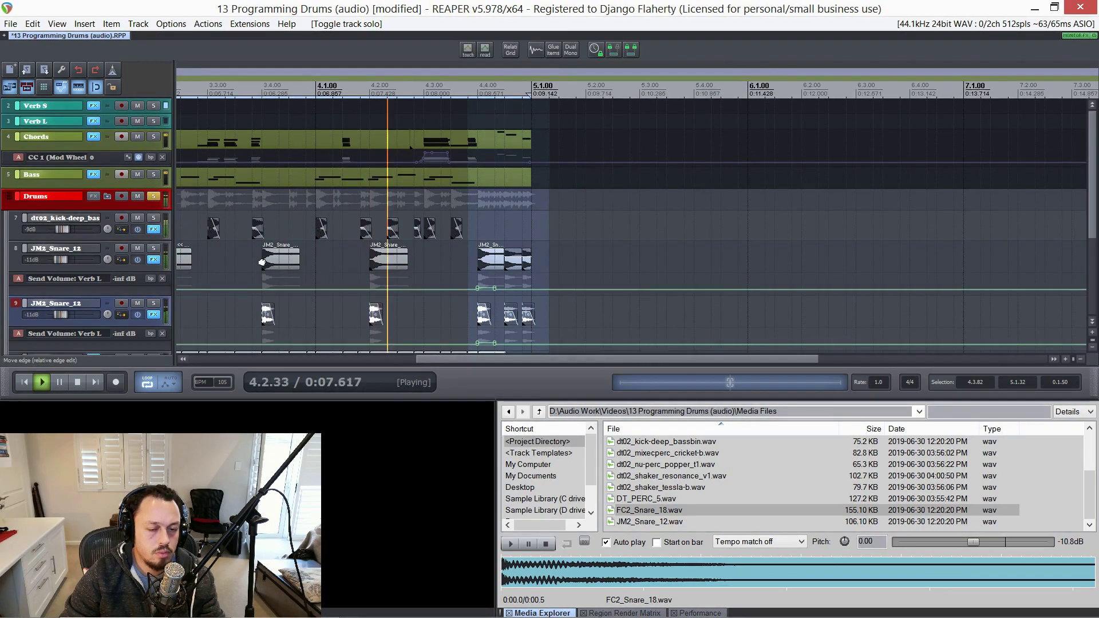
pyautogui.scroll(-4, 253, 264)
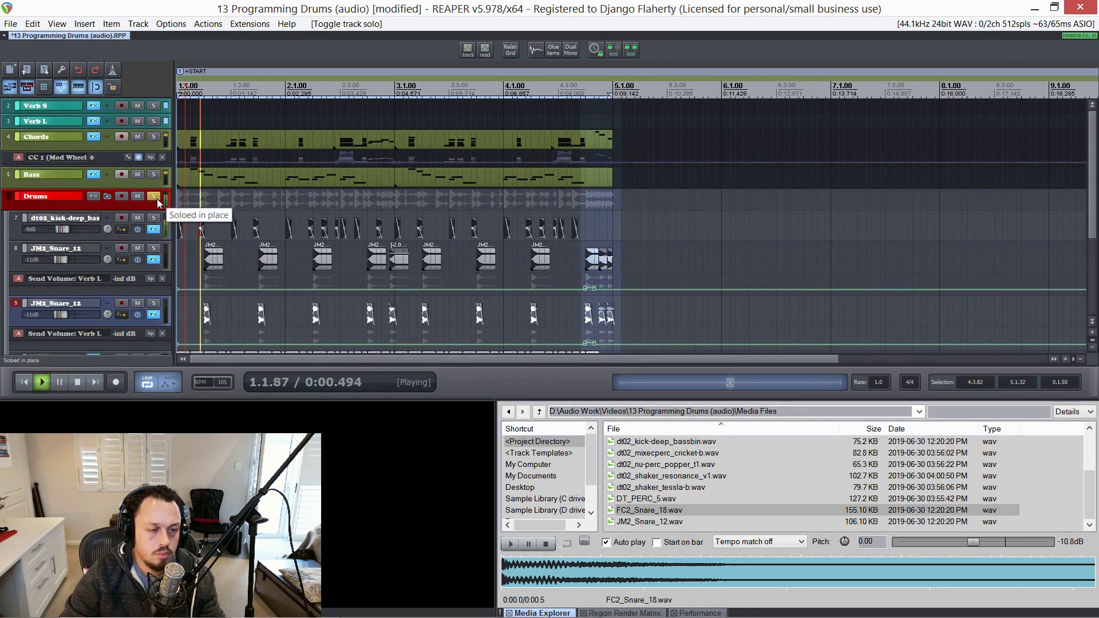
pyautogui.click(157, 199)
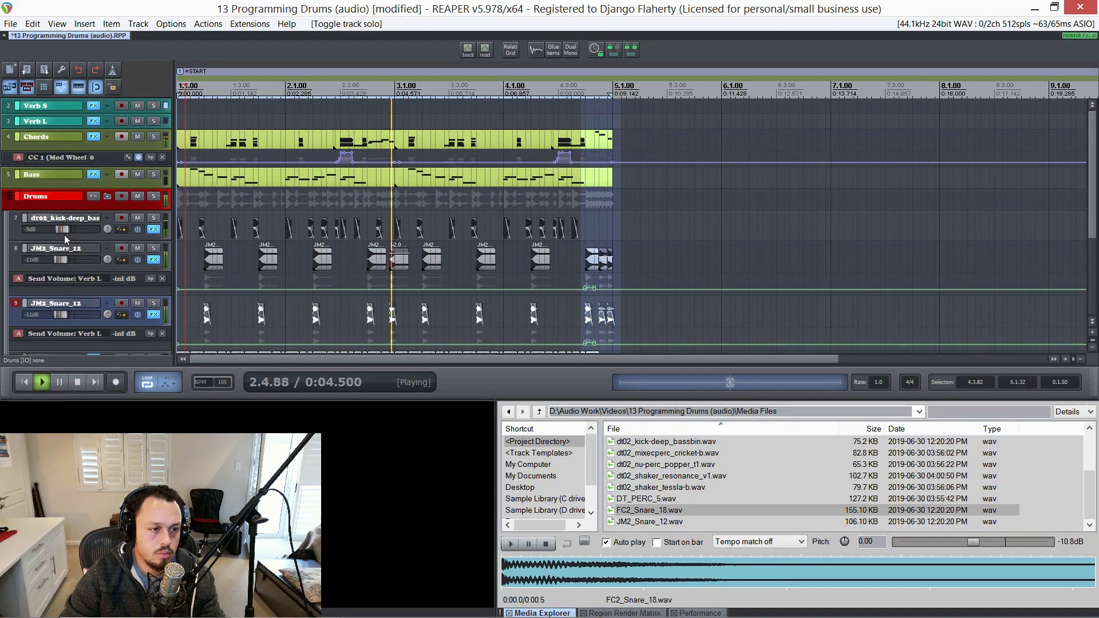
pyautogui.click(16, 256)
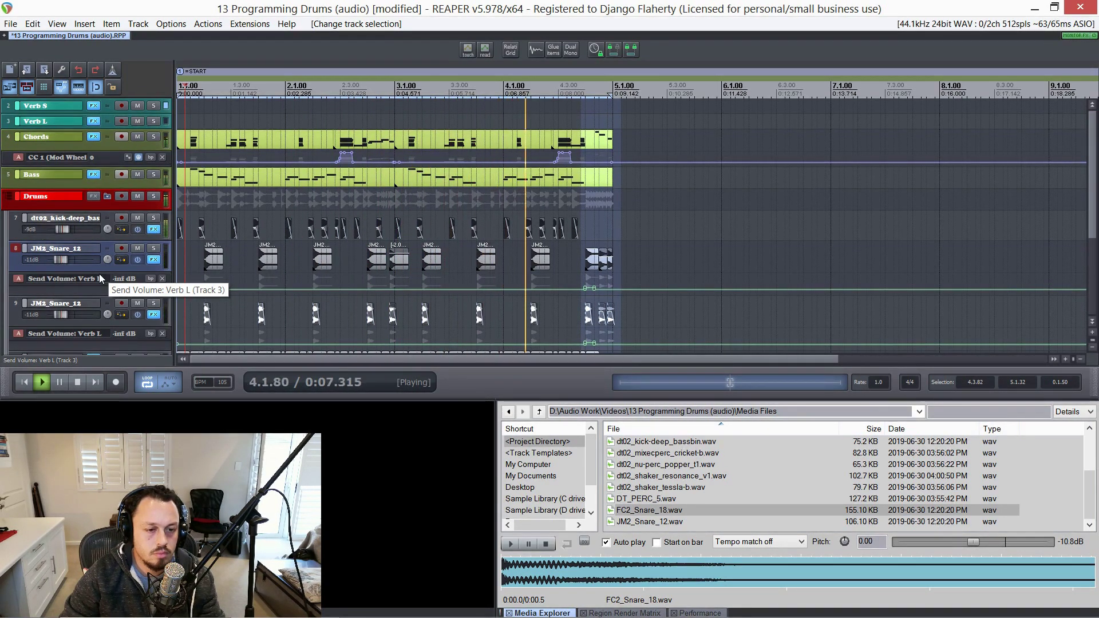
pyautogui.press('space')
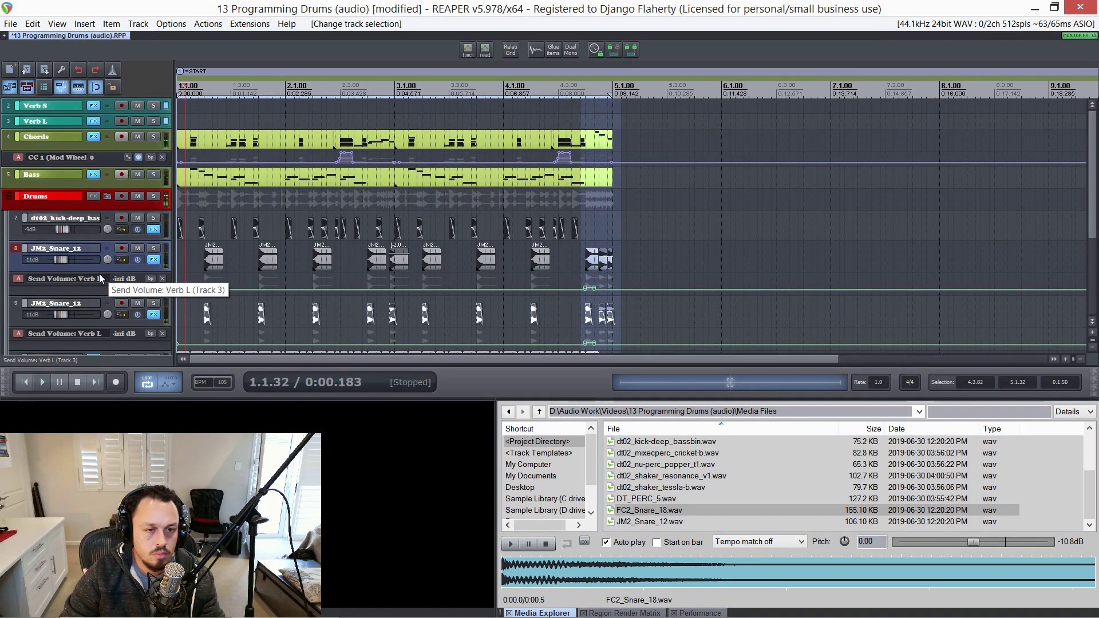
# Play the soloed Drums folder from the project start with the docker hidden to show all drum tracks, and clear the solo
pyautogui.scroll(-1, 98, 205)
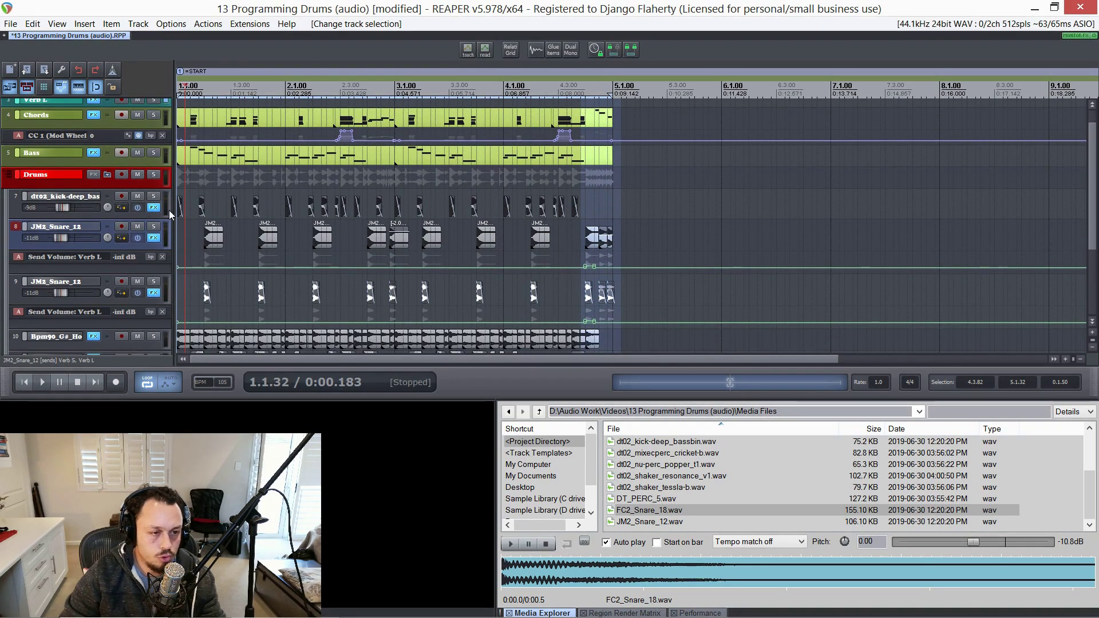
pyautogui.press('Home')
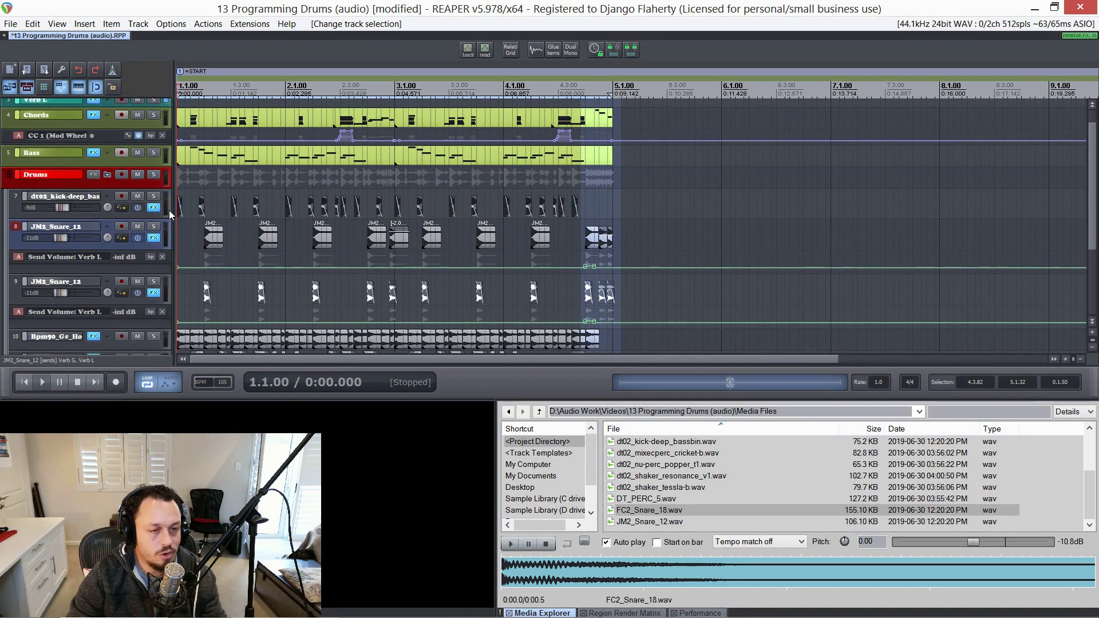
pyautogui.click(153, 174)
pyautogui.press('space')
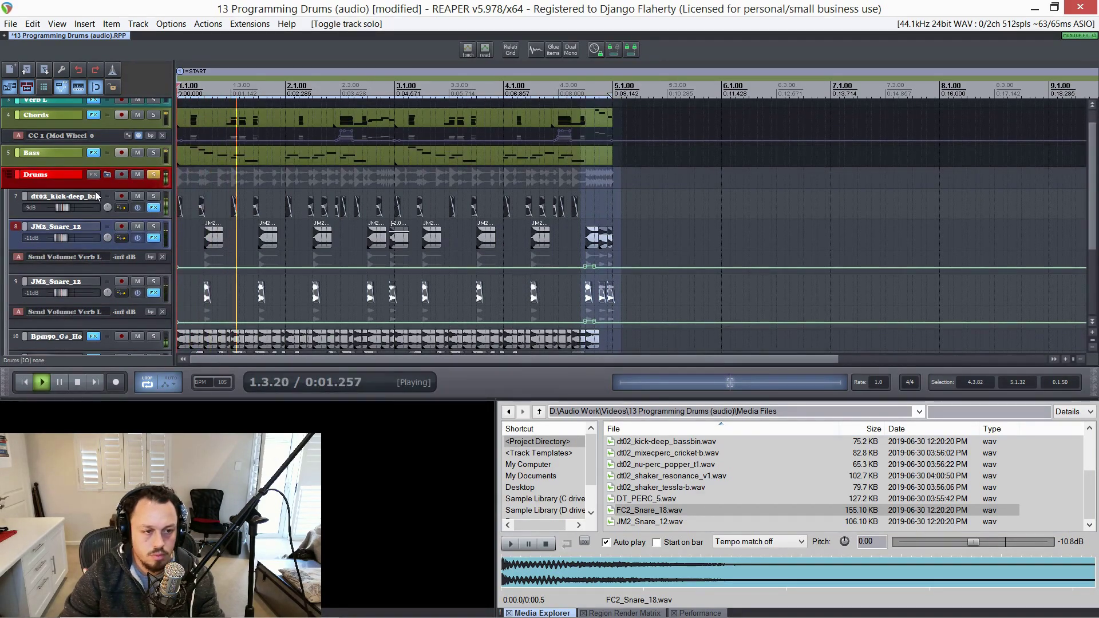
pyautogui.scroll(-2, 89, 192)
pyautogui.hotkey('alt', 'd')
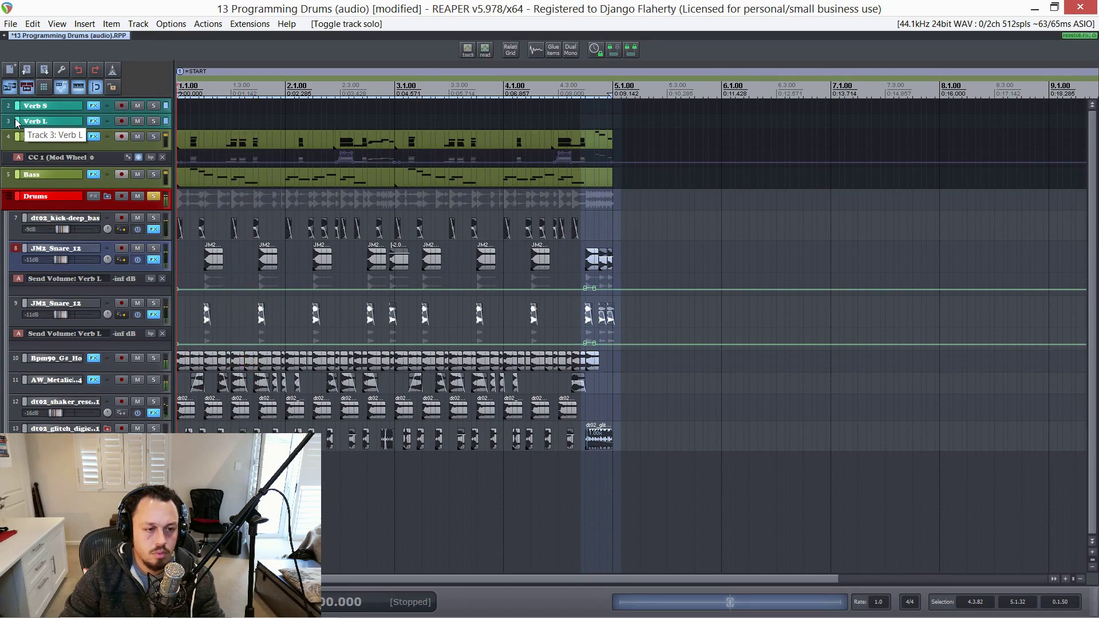
pyautogui.click(153, 194)
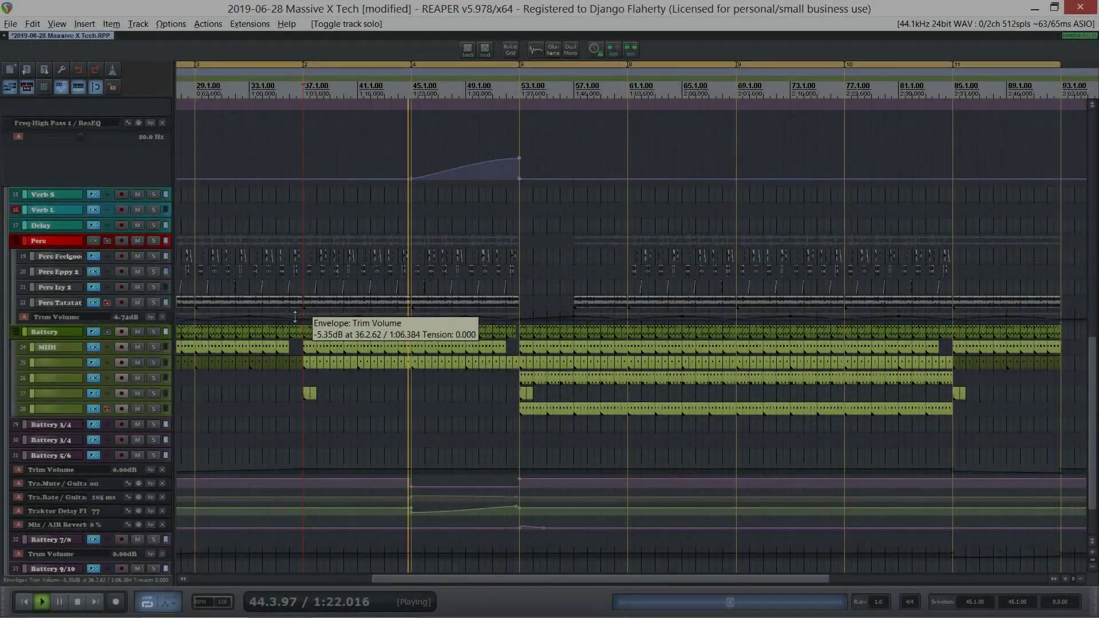
# Examine the track layout, items and automation of the 2019-06-28 Massive X Tech project during playback
pyautogui.scroll(-2, 104, 299)
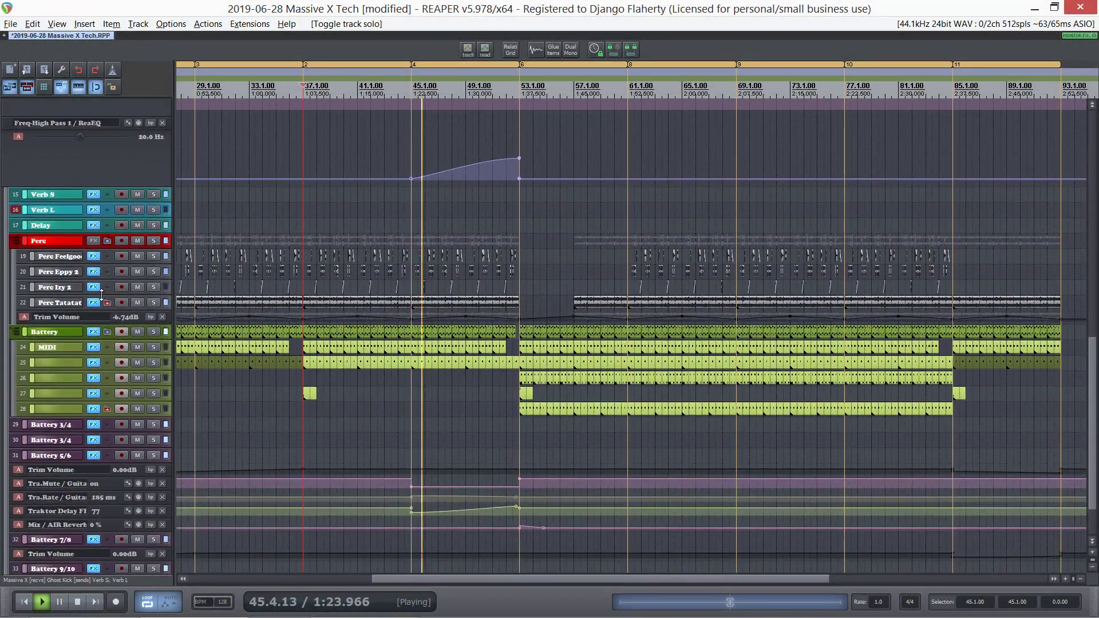
pyautogui.scroll(7, 103, 300)
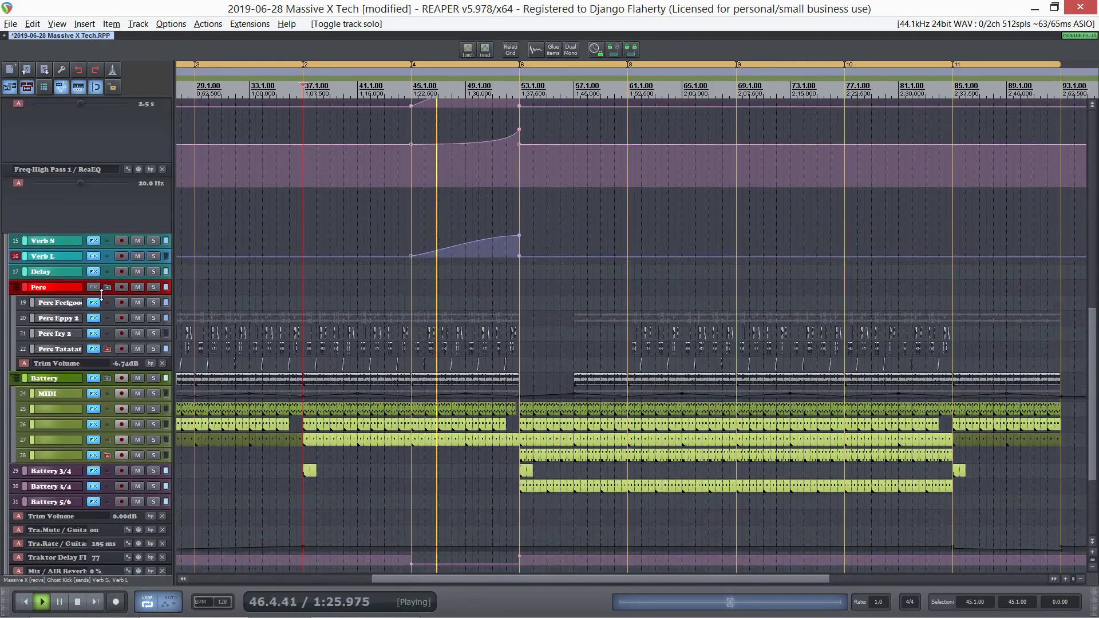
pyautogui.scroll(17, 102, 299)
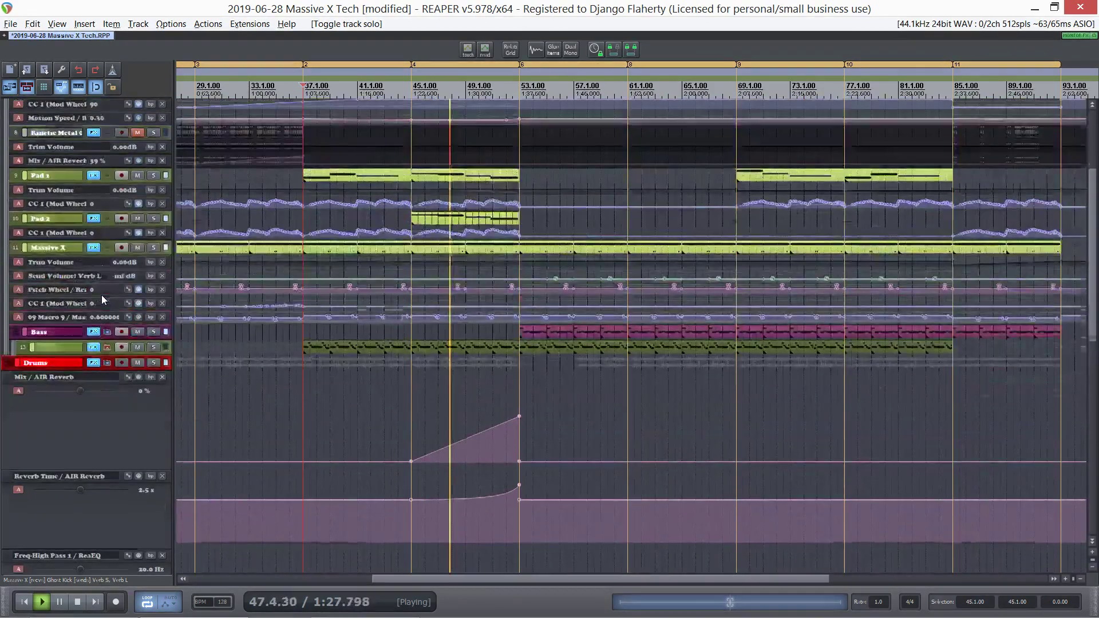
pyautogui.scroll(3, 102, 294)
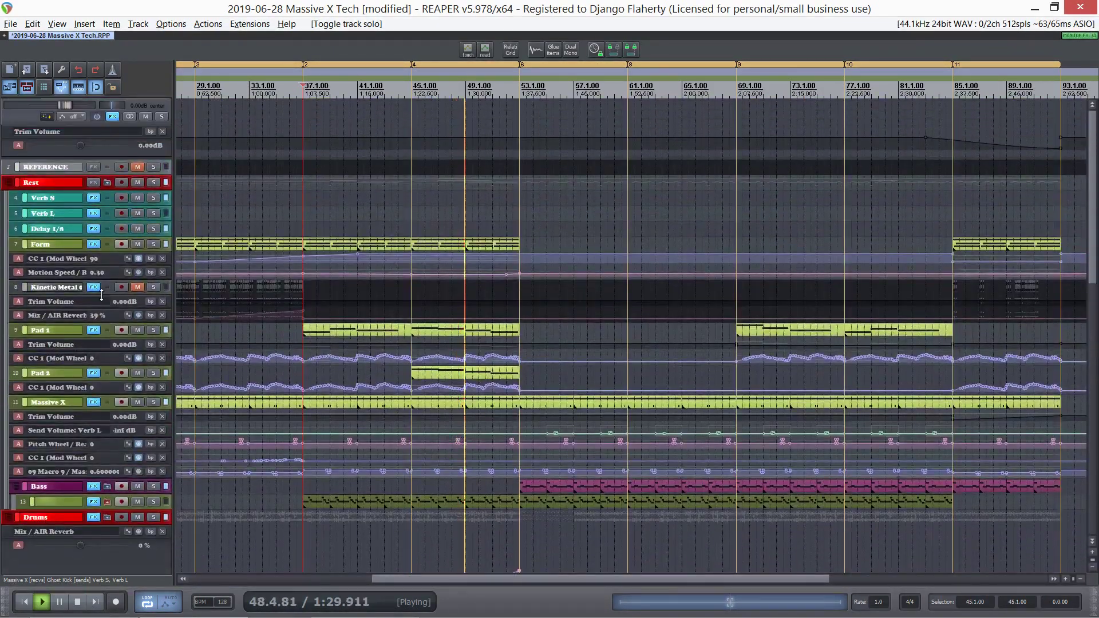
pyautogui.scroll(-4, 102, 295)
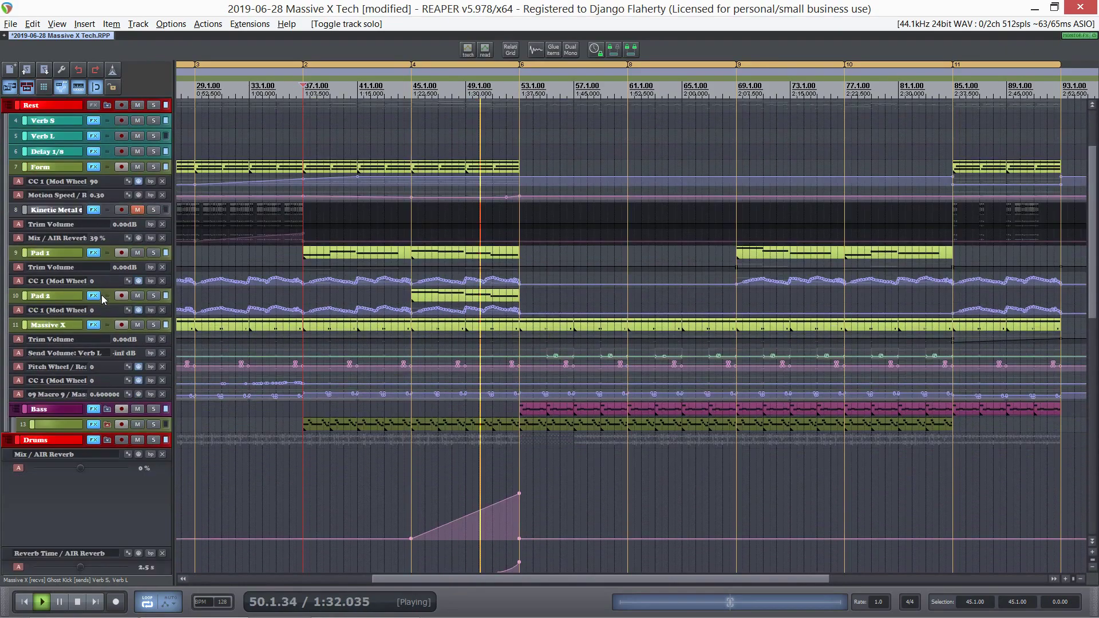
pyautogui.scroll(-15, 102, 294)
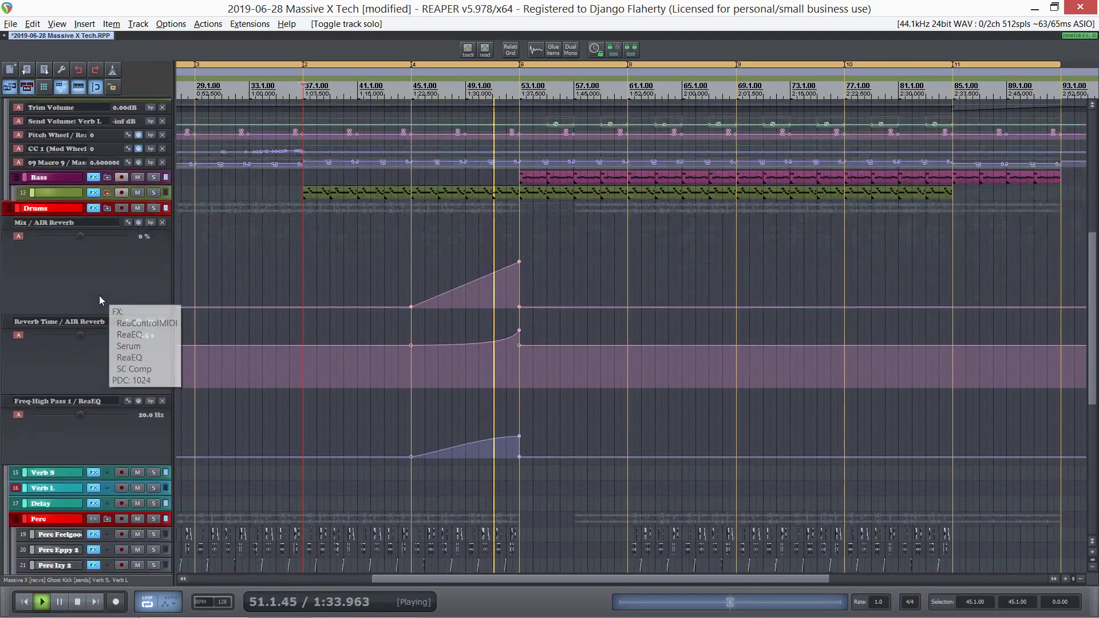
pyautogui.scroll(-8, 99, 295)
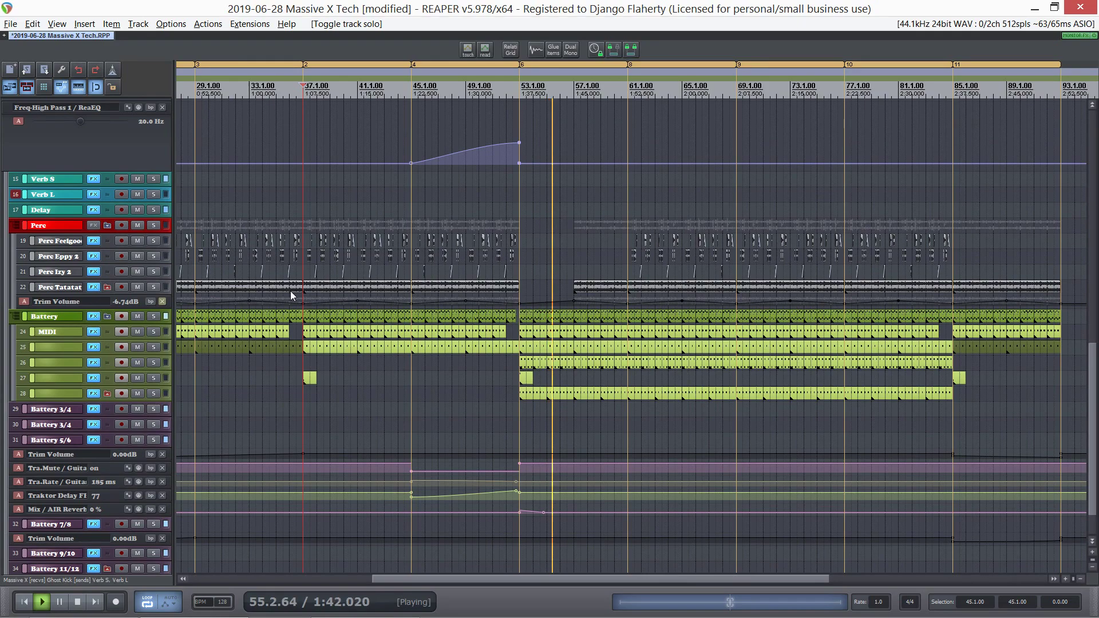
pyautogui.scroll(-3, 290, 291)
pyautogui.scroll(10, 100, 288)
pyautogui.scroll(17, 98, 283)
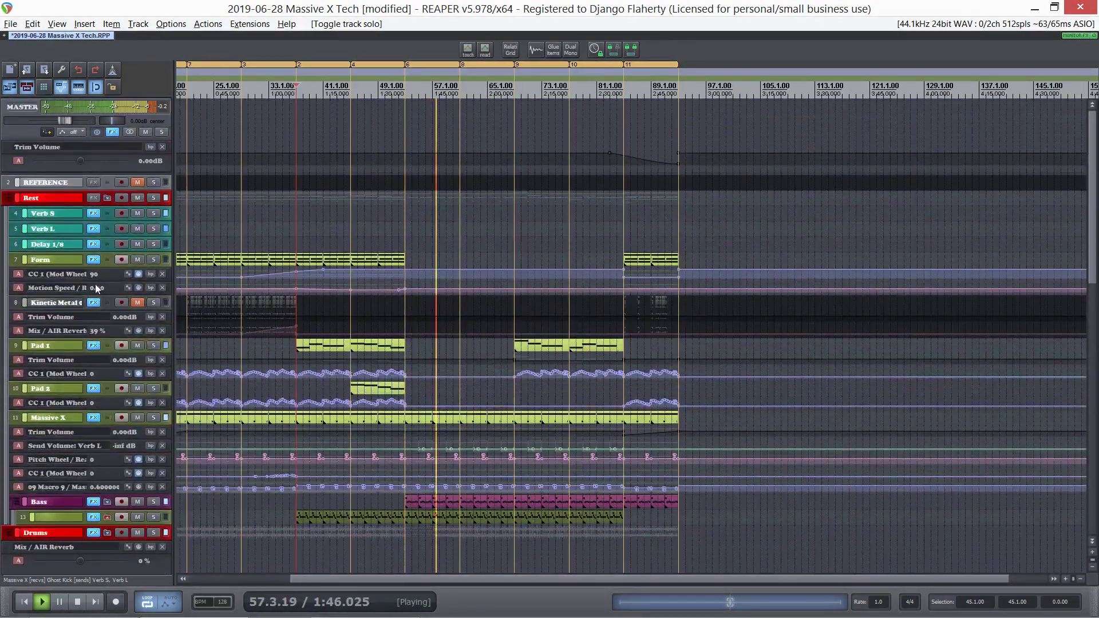
# Audition the Massive X track in solo, and view the Massive X instrument in its FX chain
pyautogui.click(153, 418)
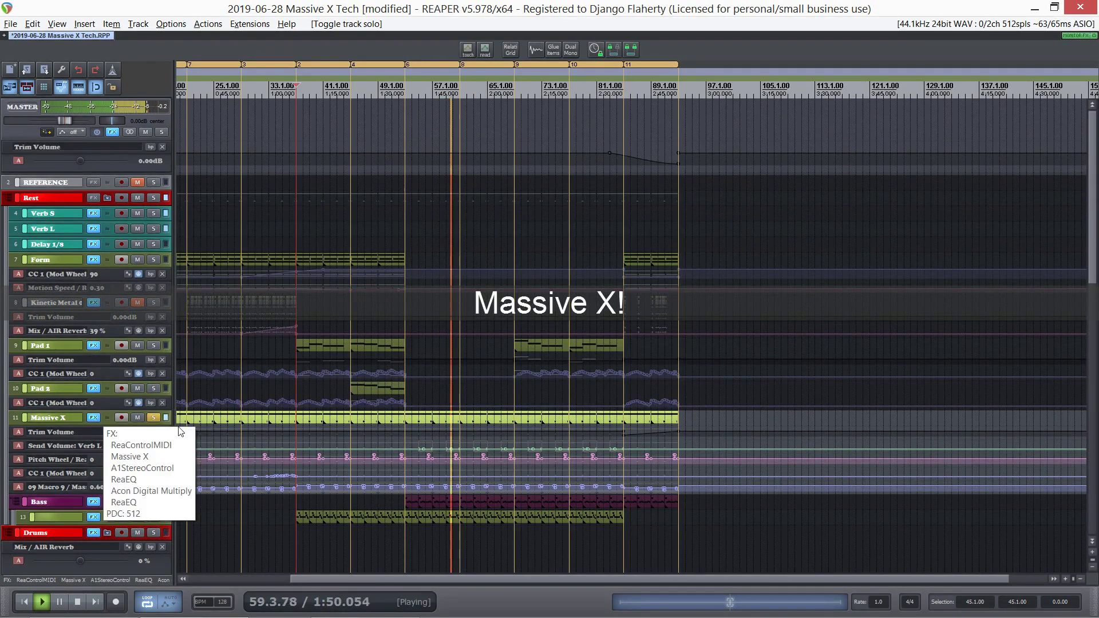
pyautogui.click(151, 418)
pyautogui.click(92, 418)
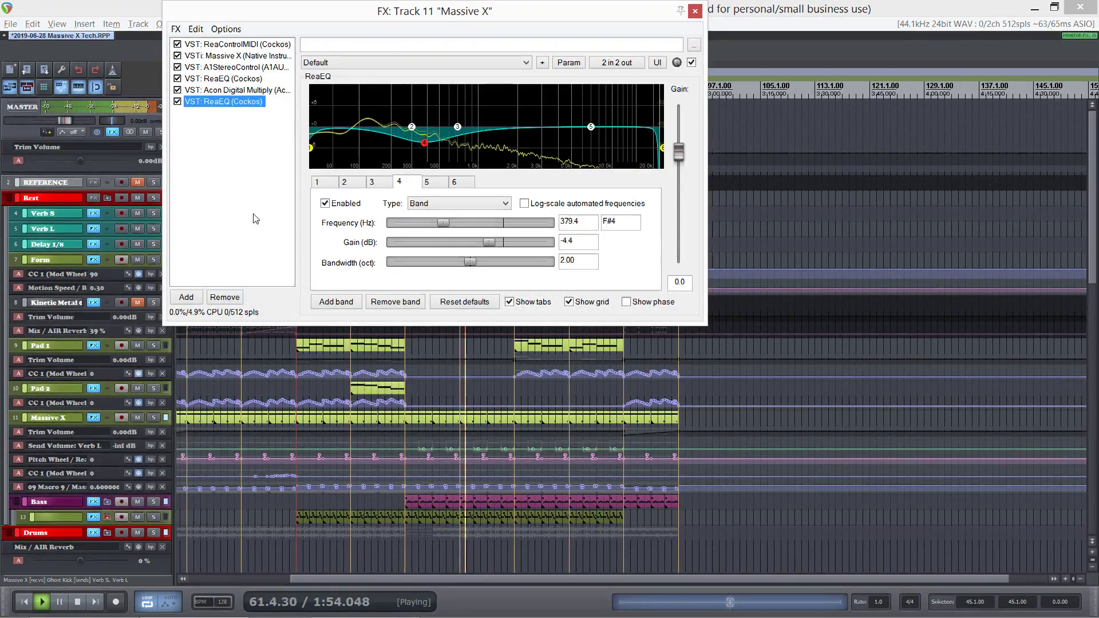
pyautogui.click(263, 56)
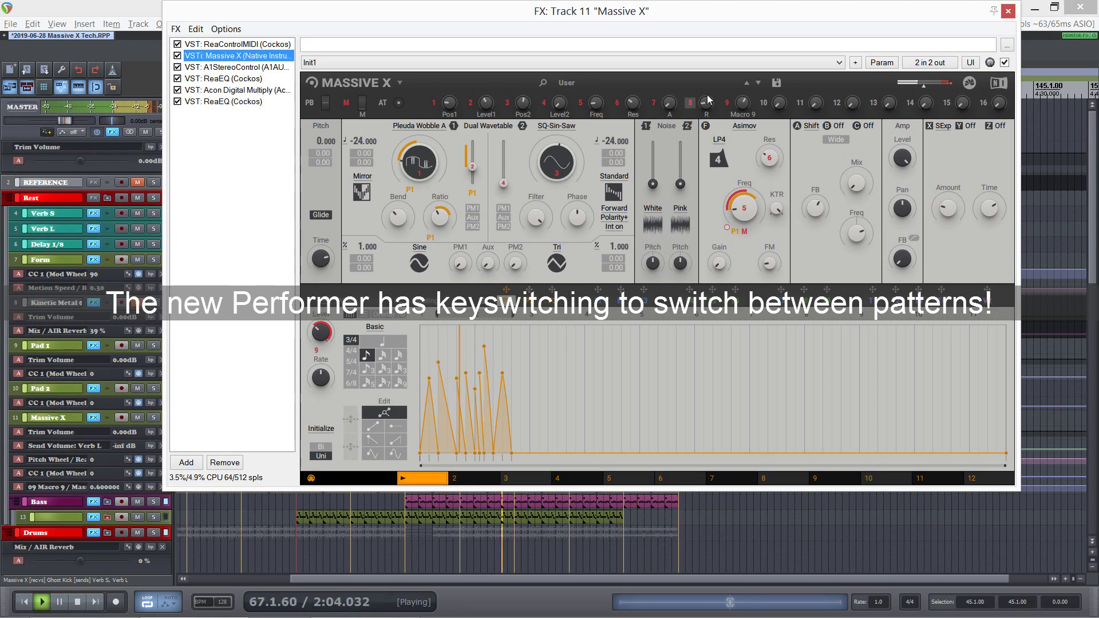
pyautogui.click(1006, 11)
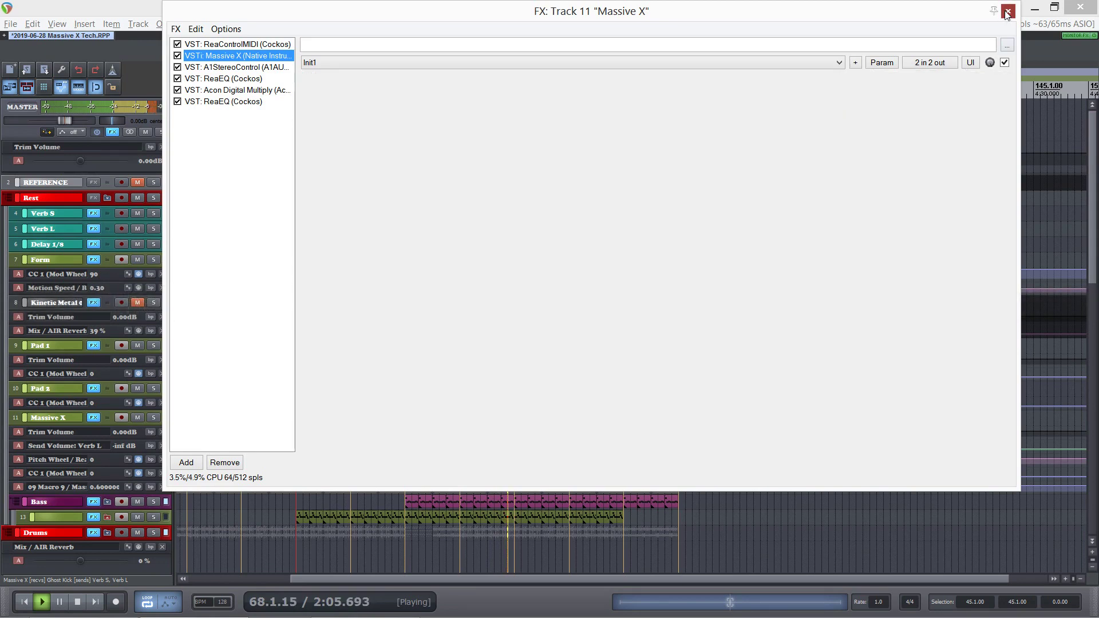